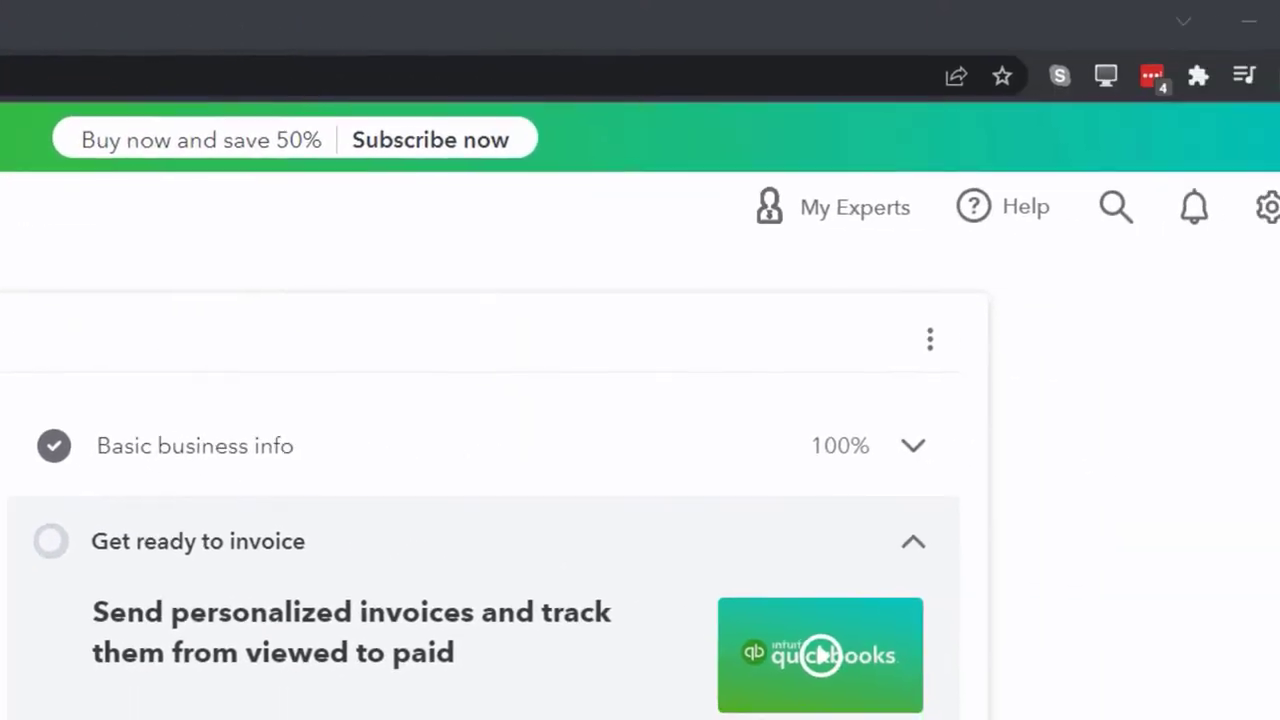
Enlarge the Bank Feed Practice File page and compare its Business view with the sample company's home page in Edge.
key(ctrl+plus)
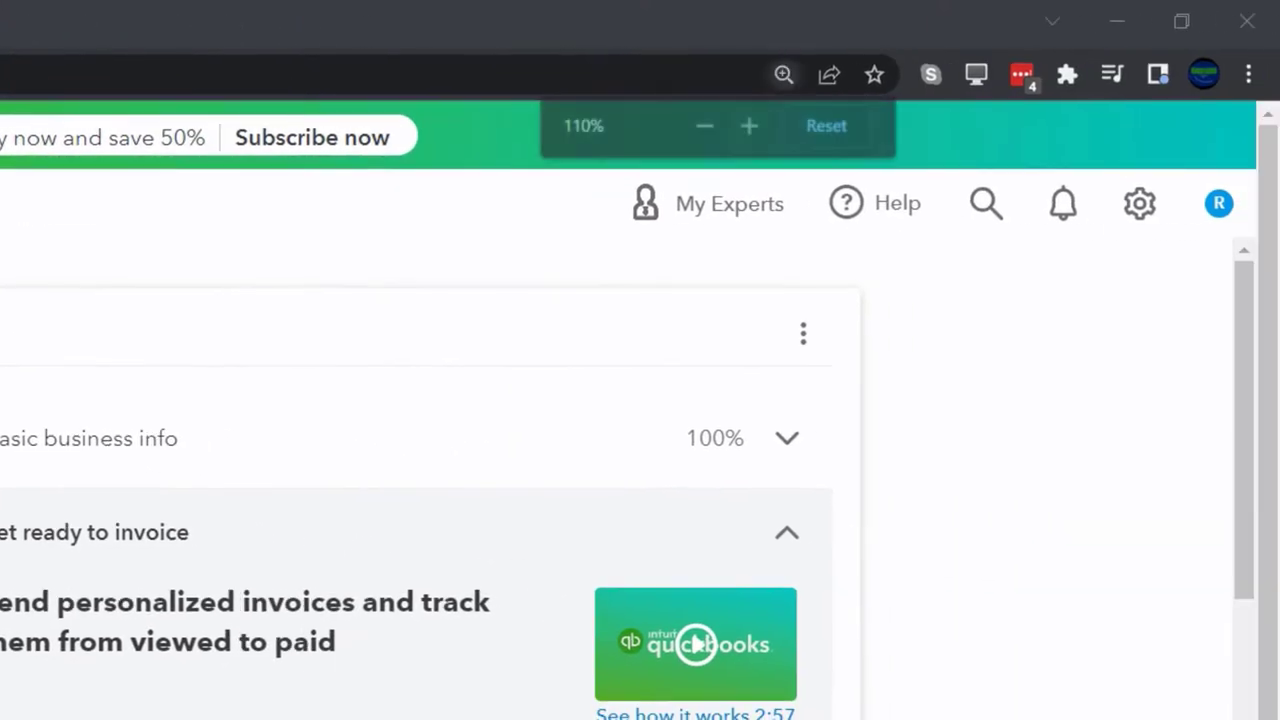
key(ctrl+plus)
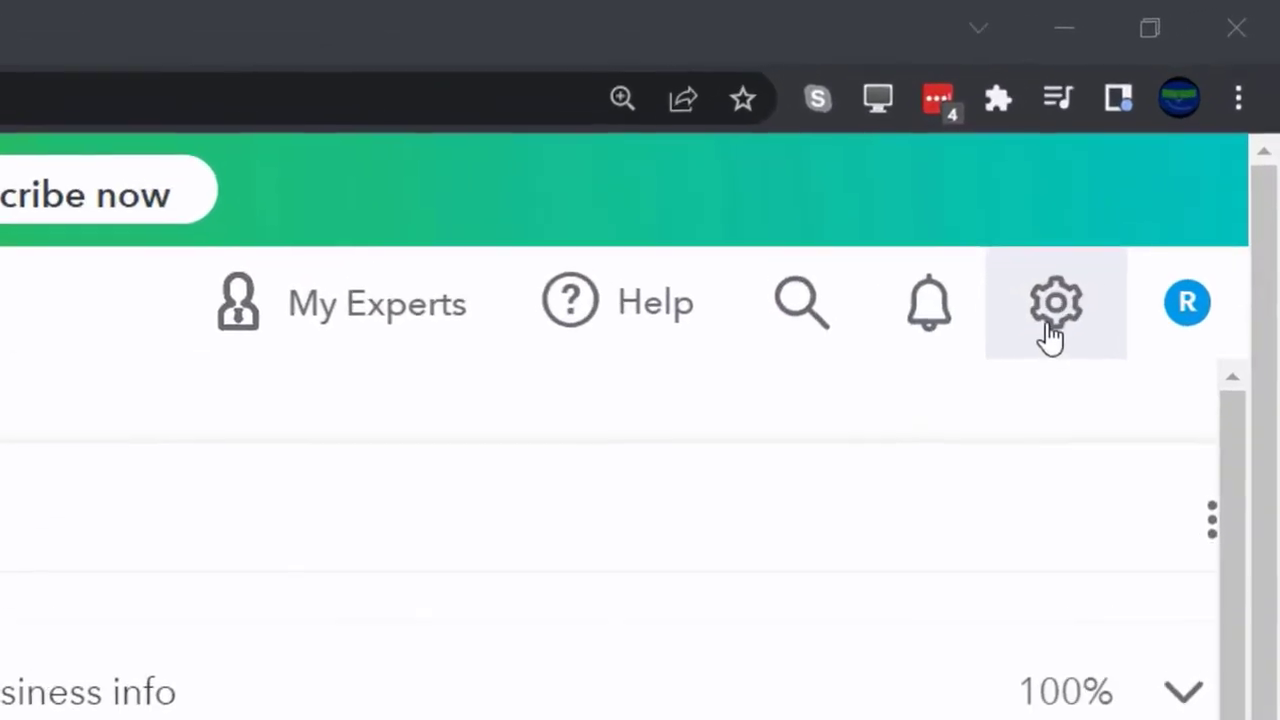
click(1179, 140)
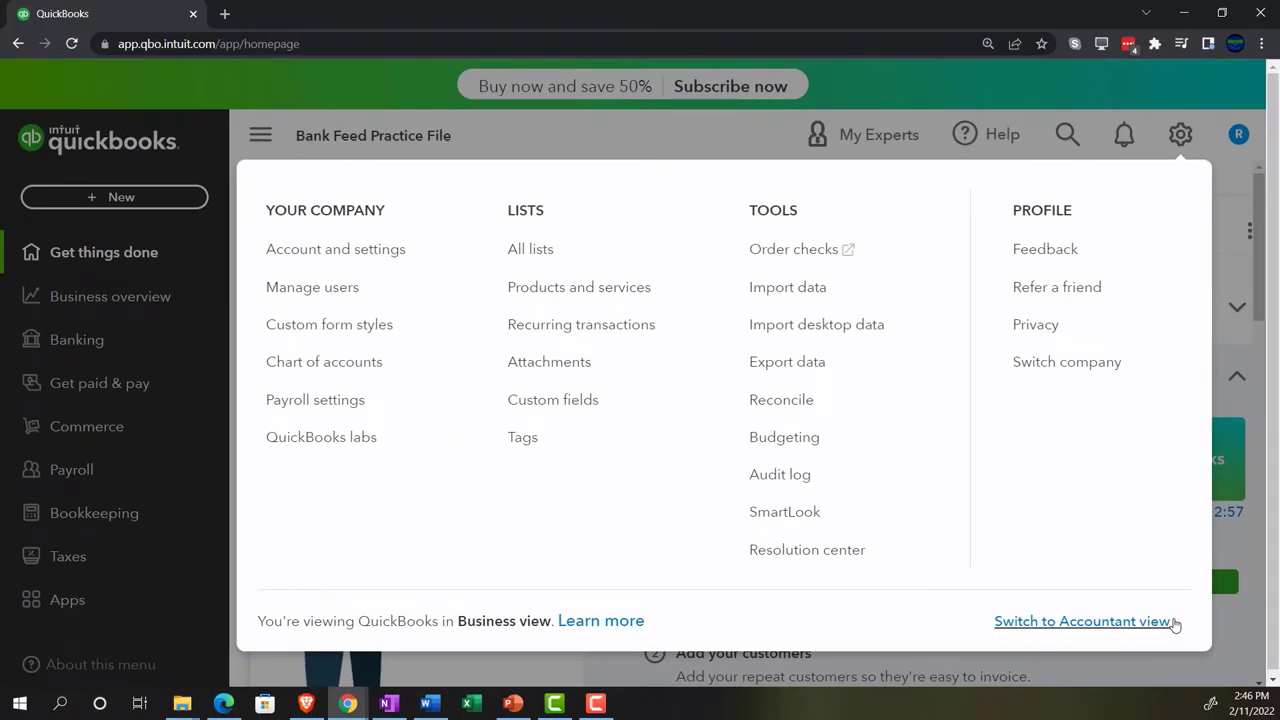
click(237, 709)
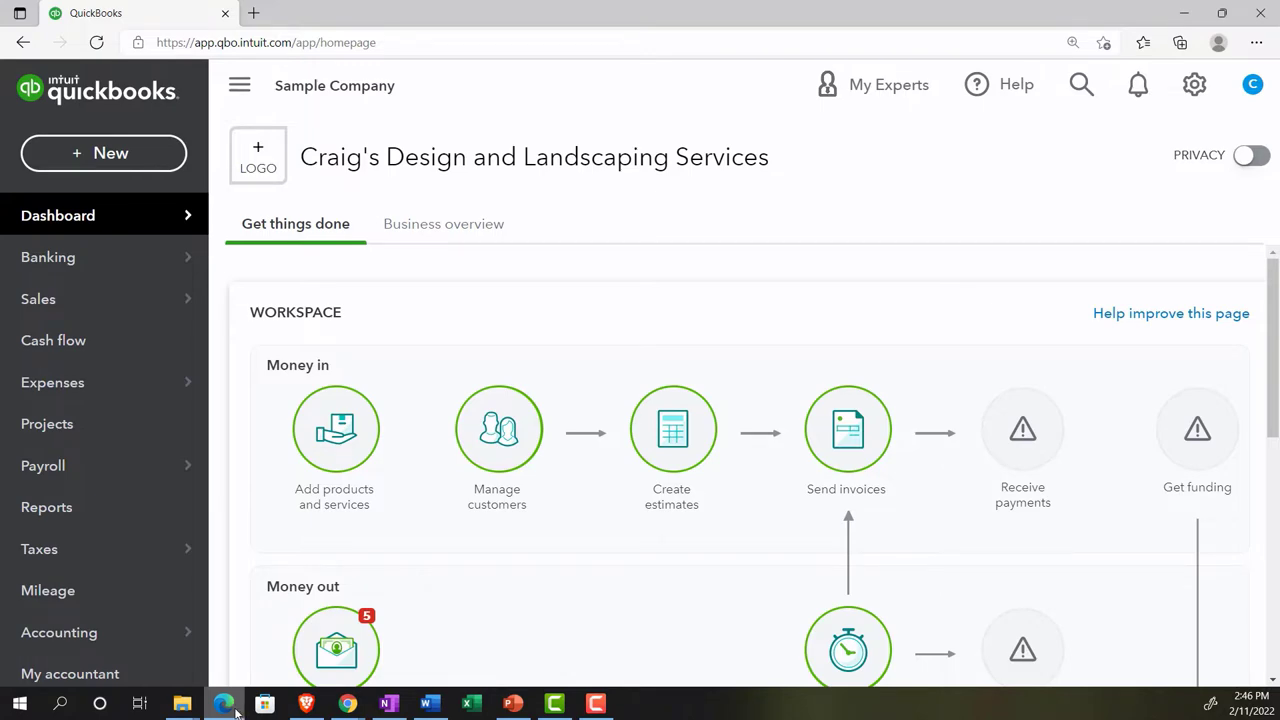
click(347, 703)
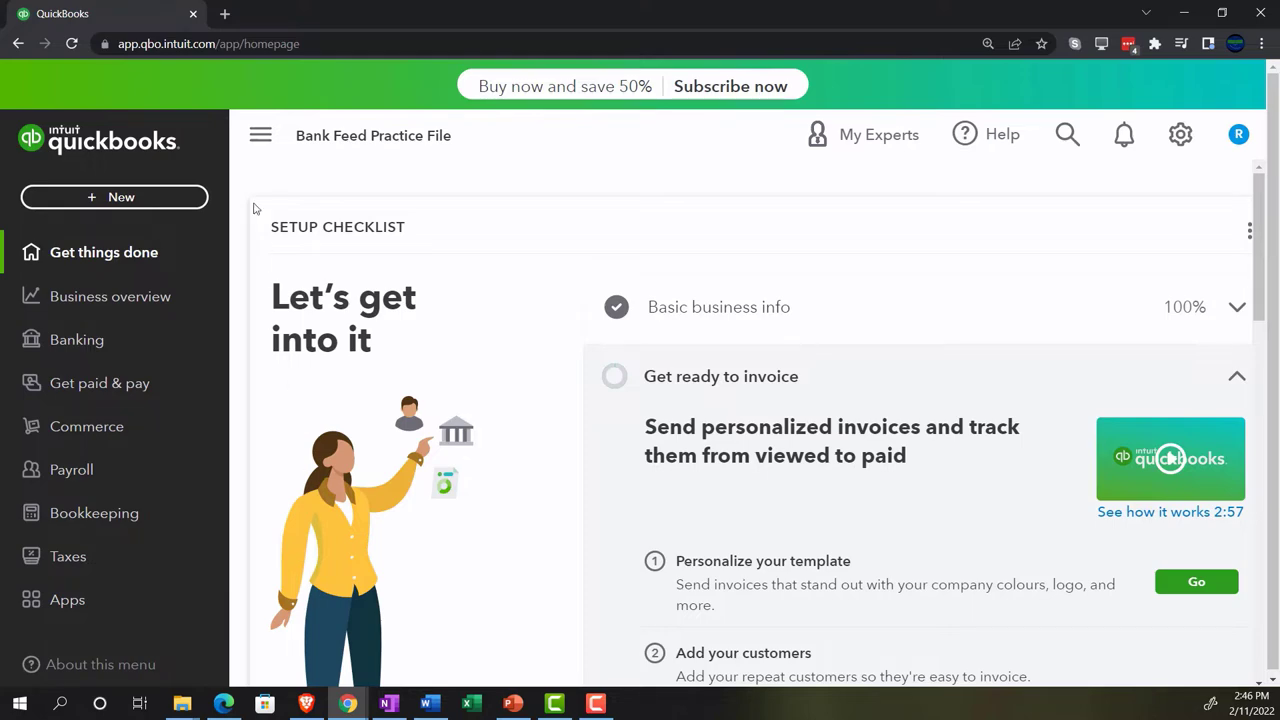
Duplicate the practice file's browser tab twice in Chrome so that three QuickBooks tabs are open.
right_click(160, 17)
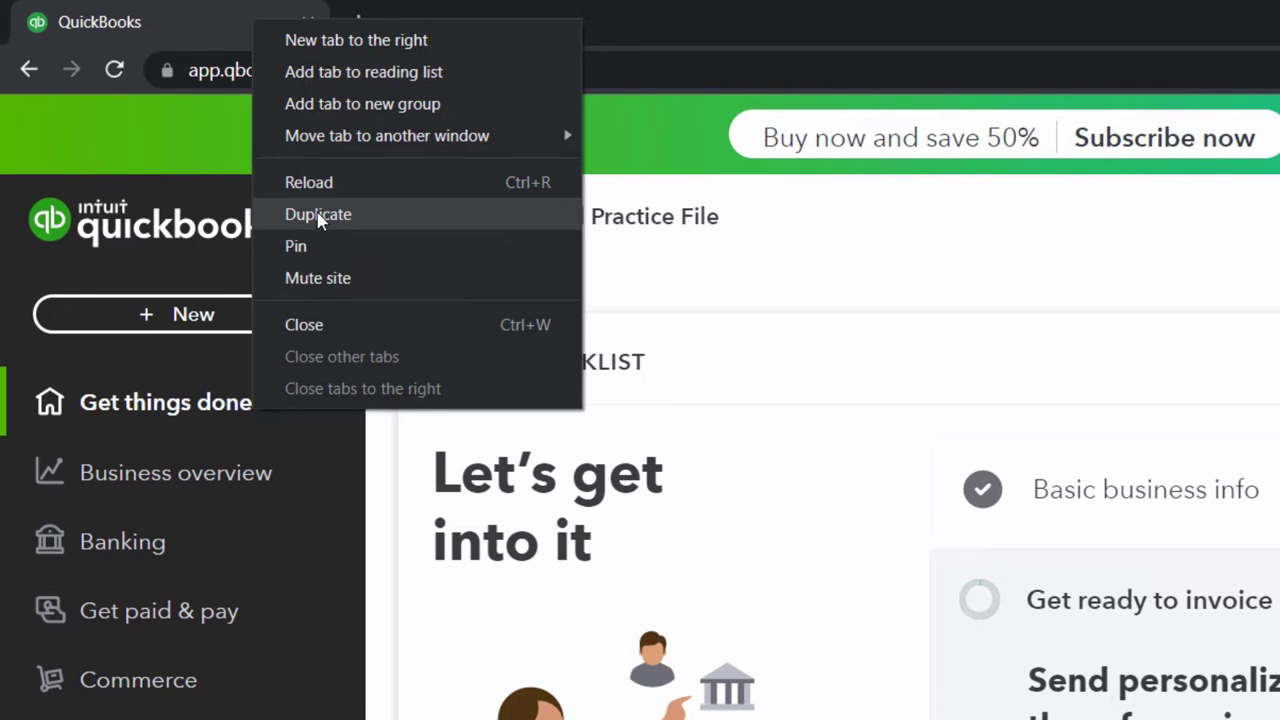
click(318, 214)
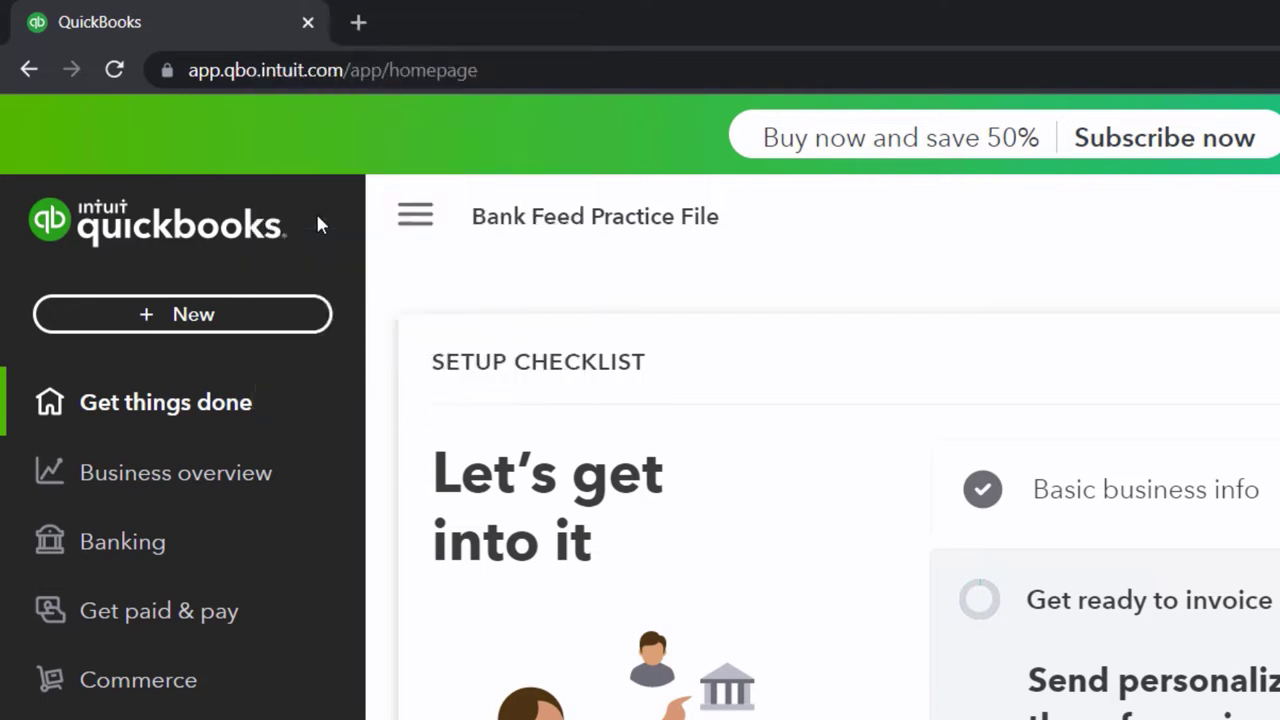
click(222, 26)
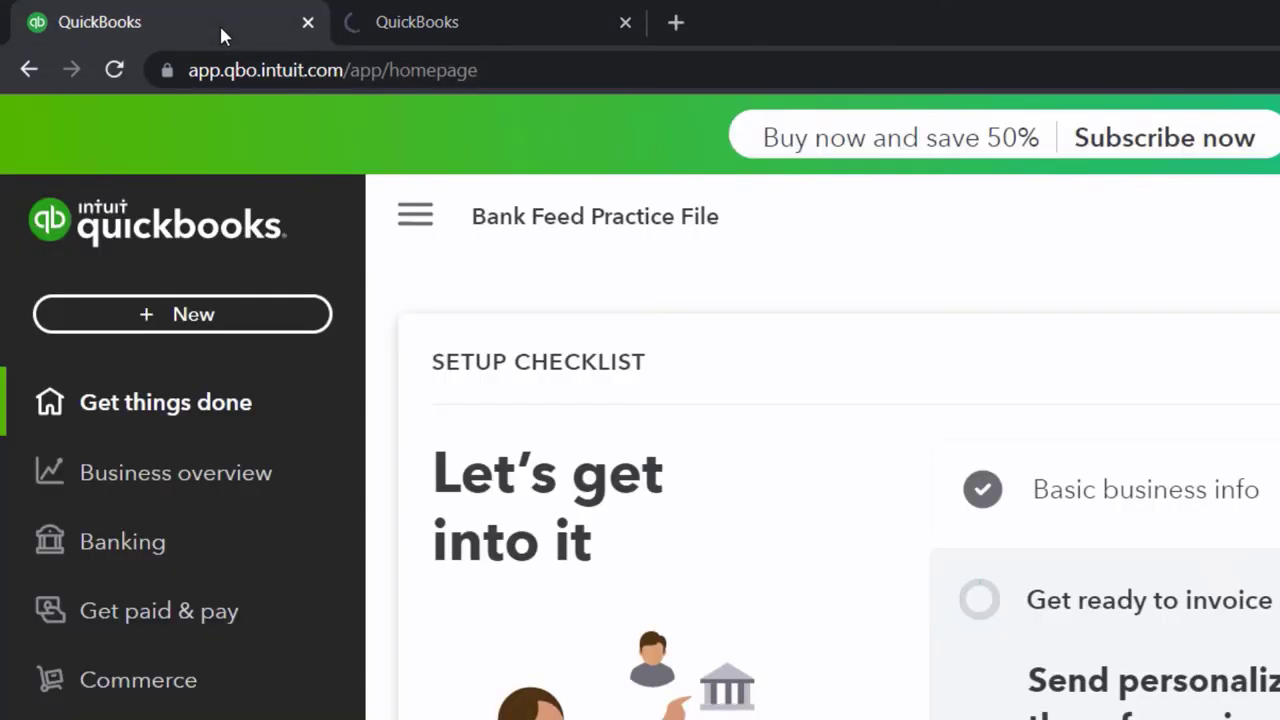
right_click(220, 28)
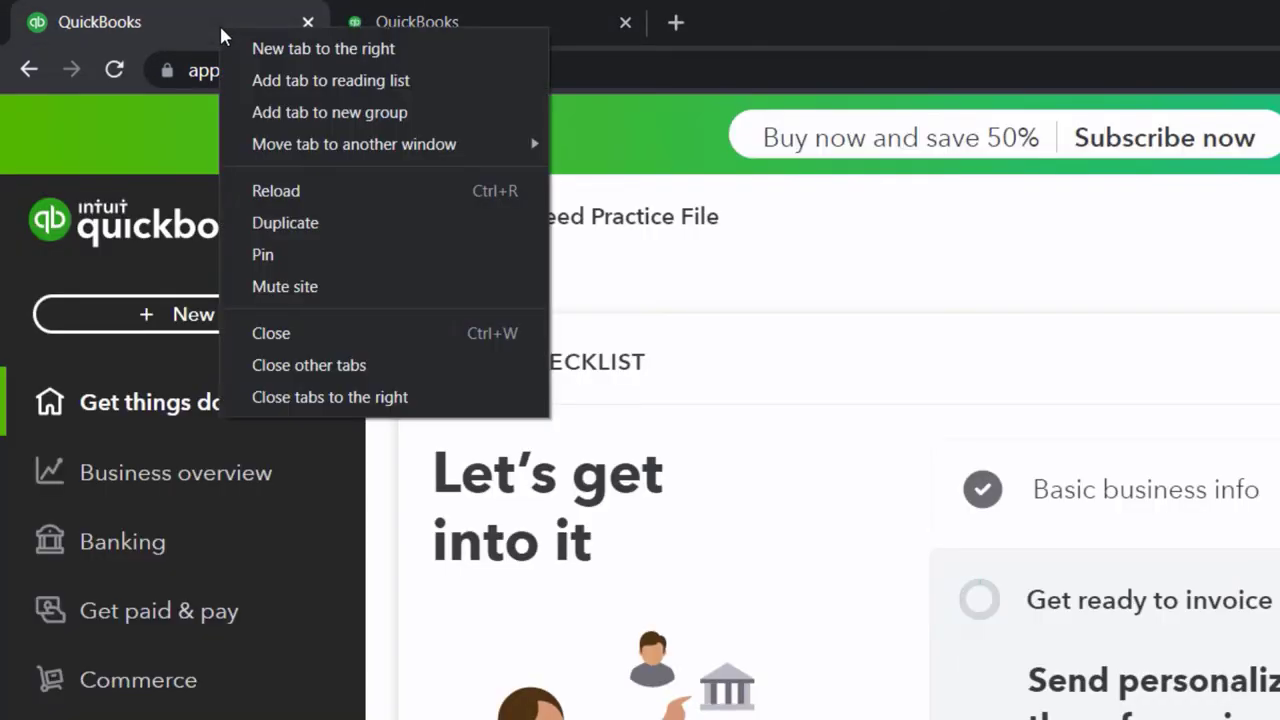
click(301, 226)
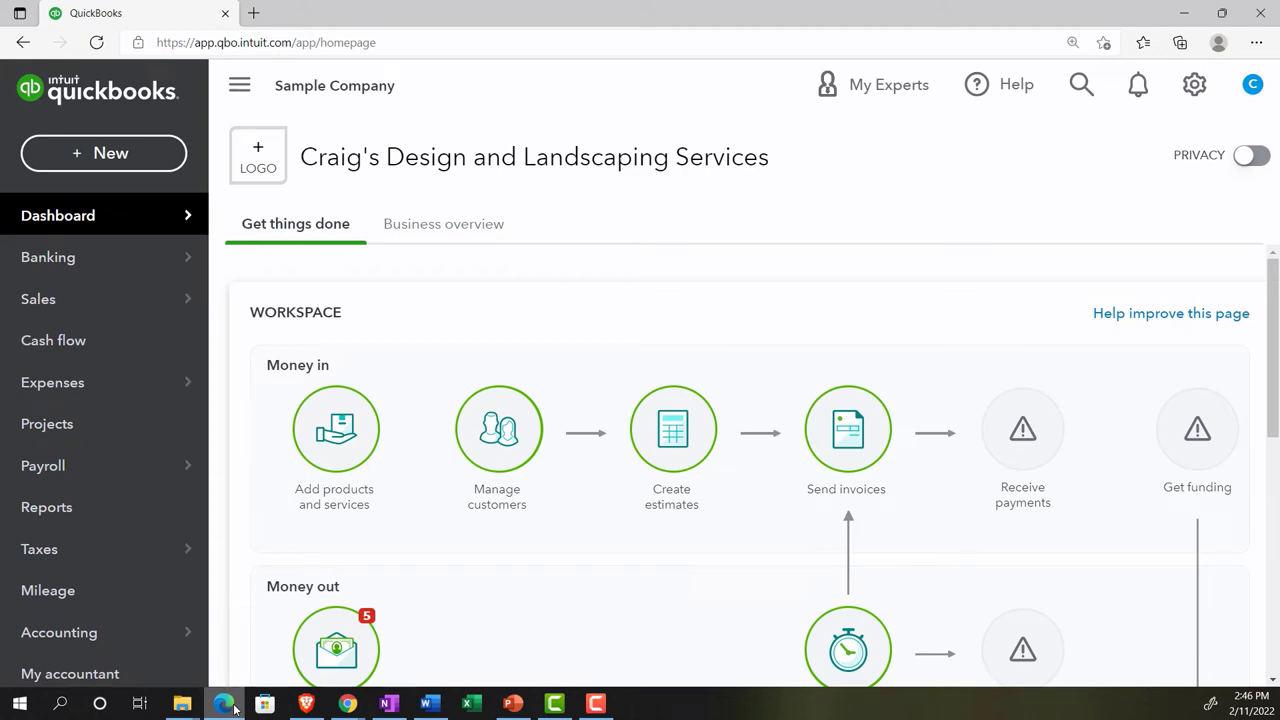
View the sample company's Reports page in Edge and open the practice file's Balance Sheet report in the second Chrome tab.
mouse_move(162, 649)
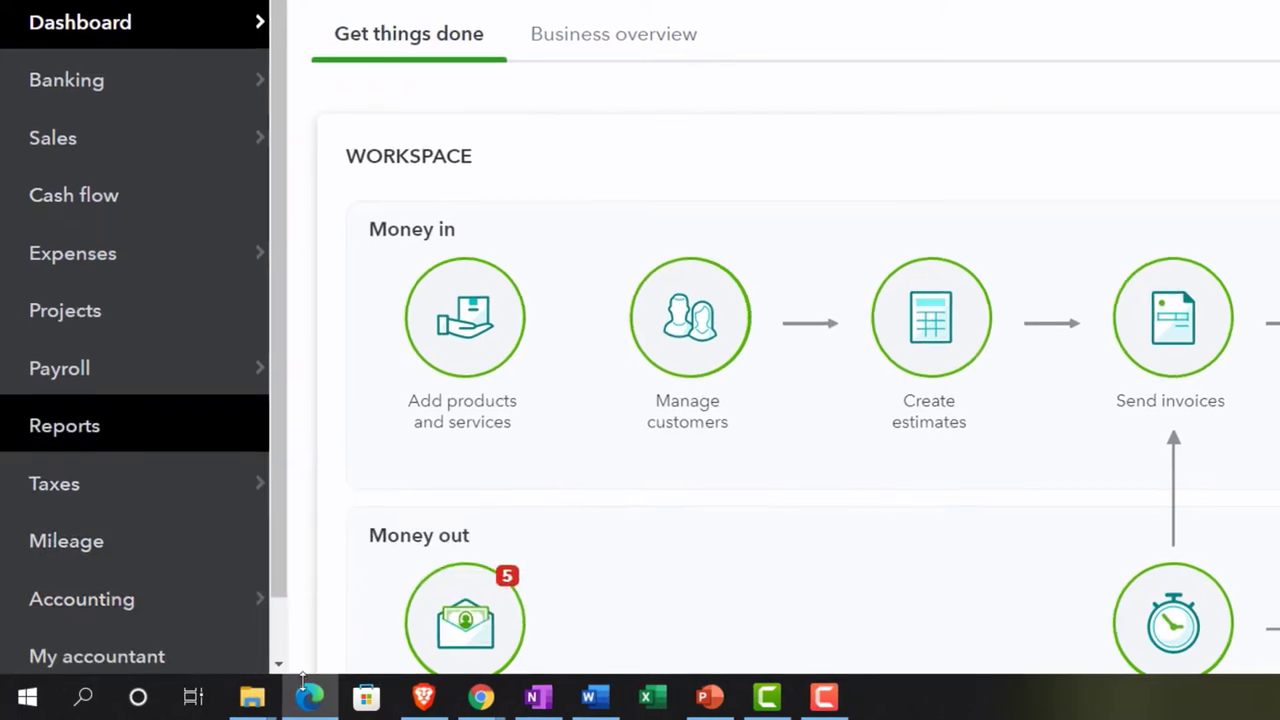
click(141, 442)
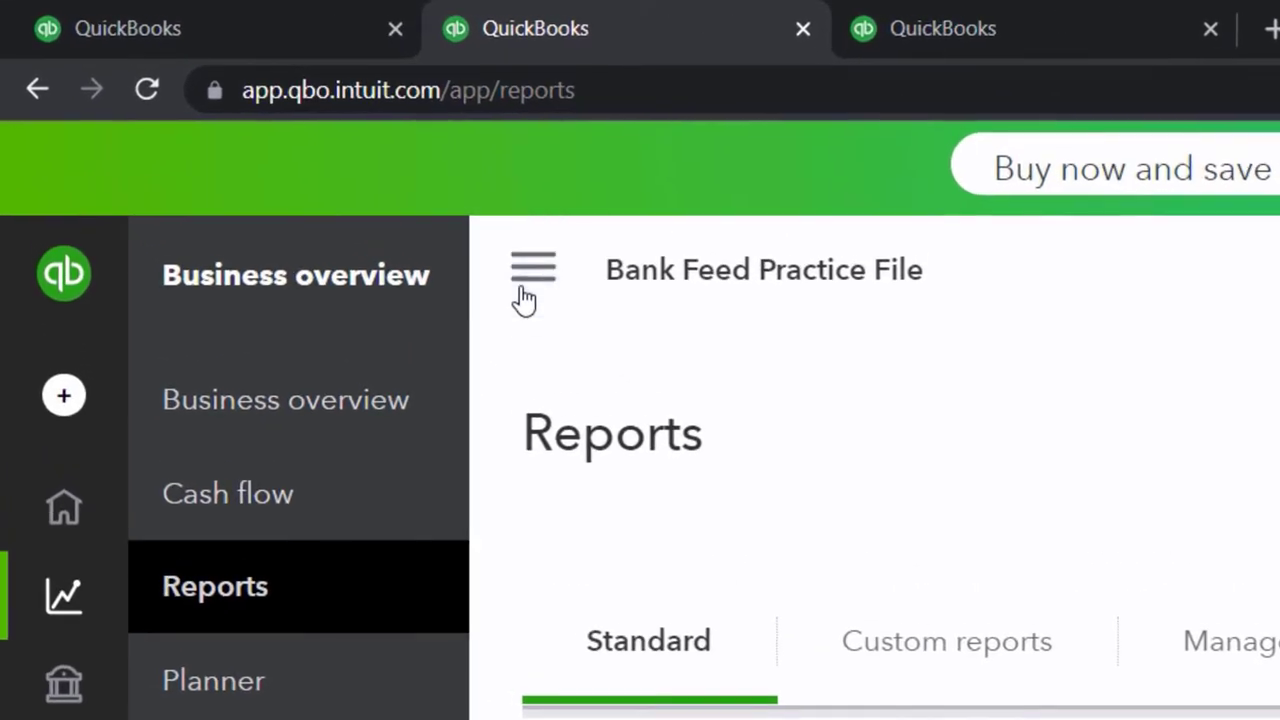
click(523, 290)
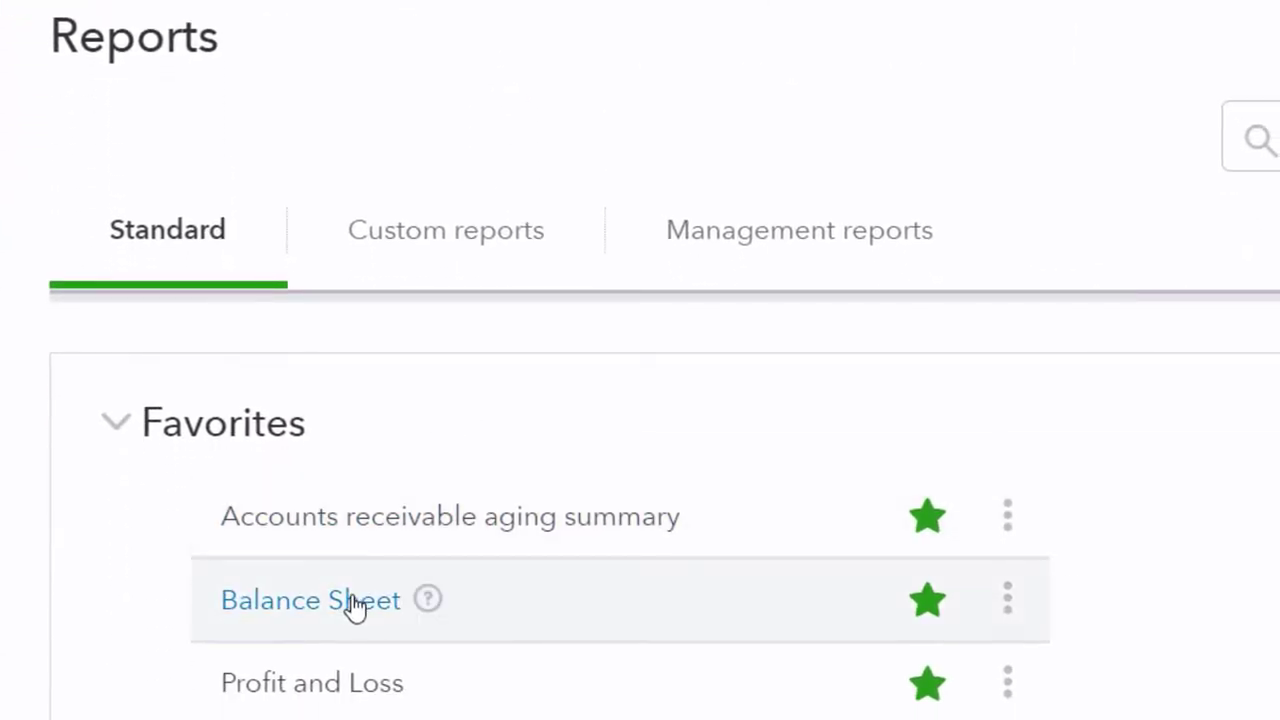
click(355, 605)
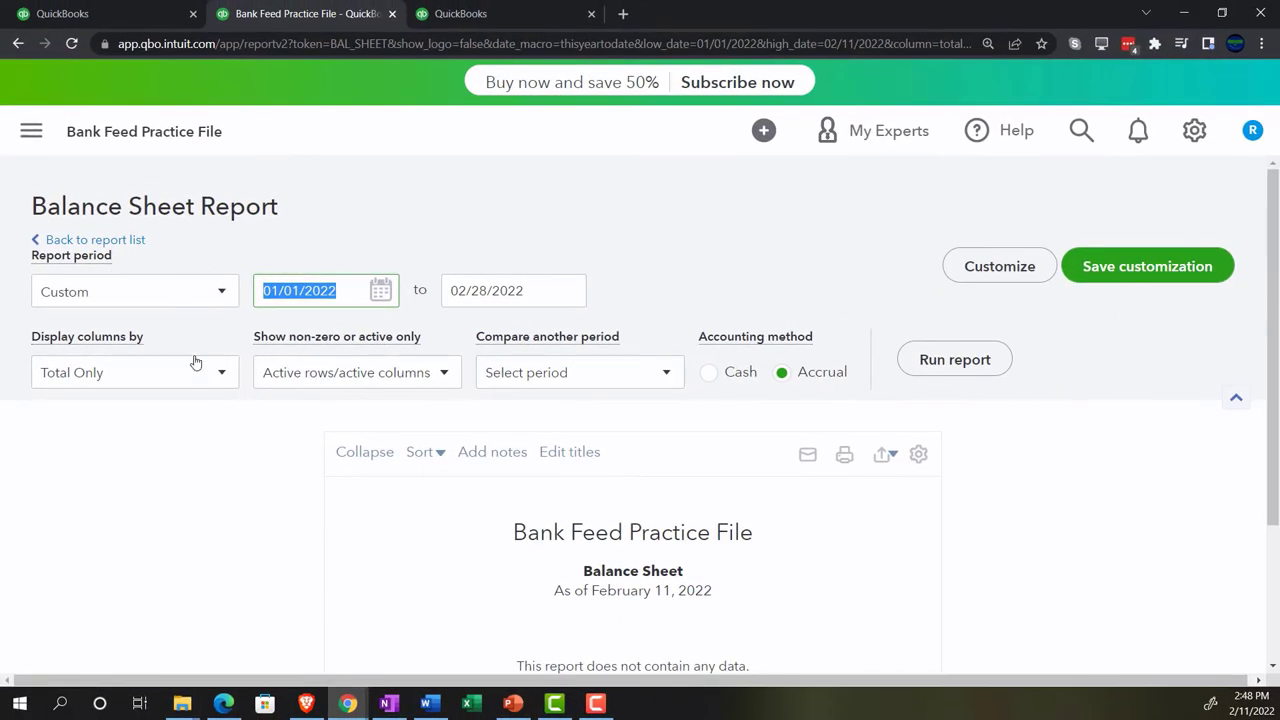
Set the Balance Sheet report period to 01/01/2021 through 12/31/2021 and run the report.
text(01/01)
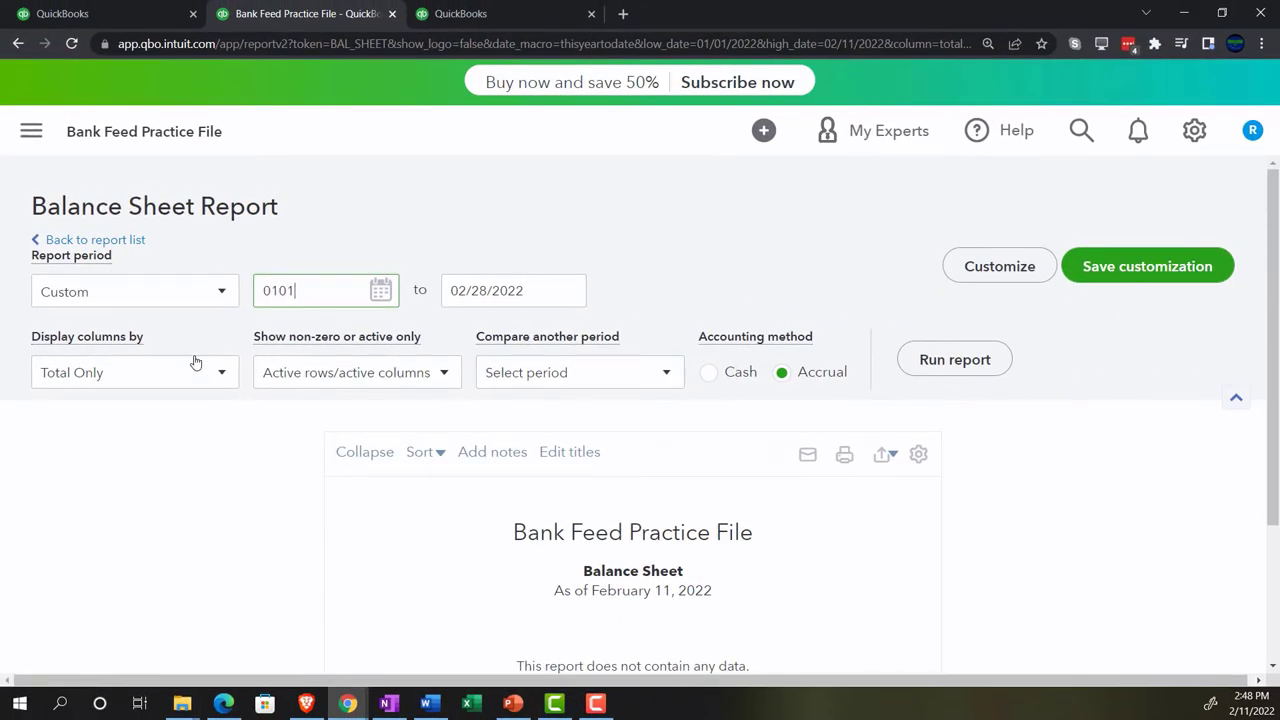
text(/2021)
key(Tab)
text(1)
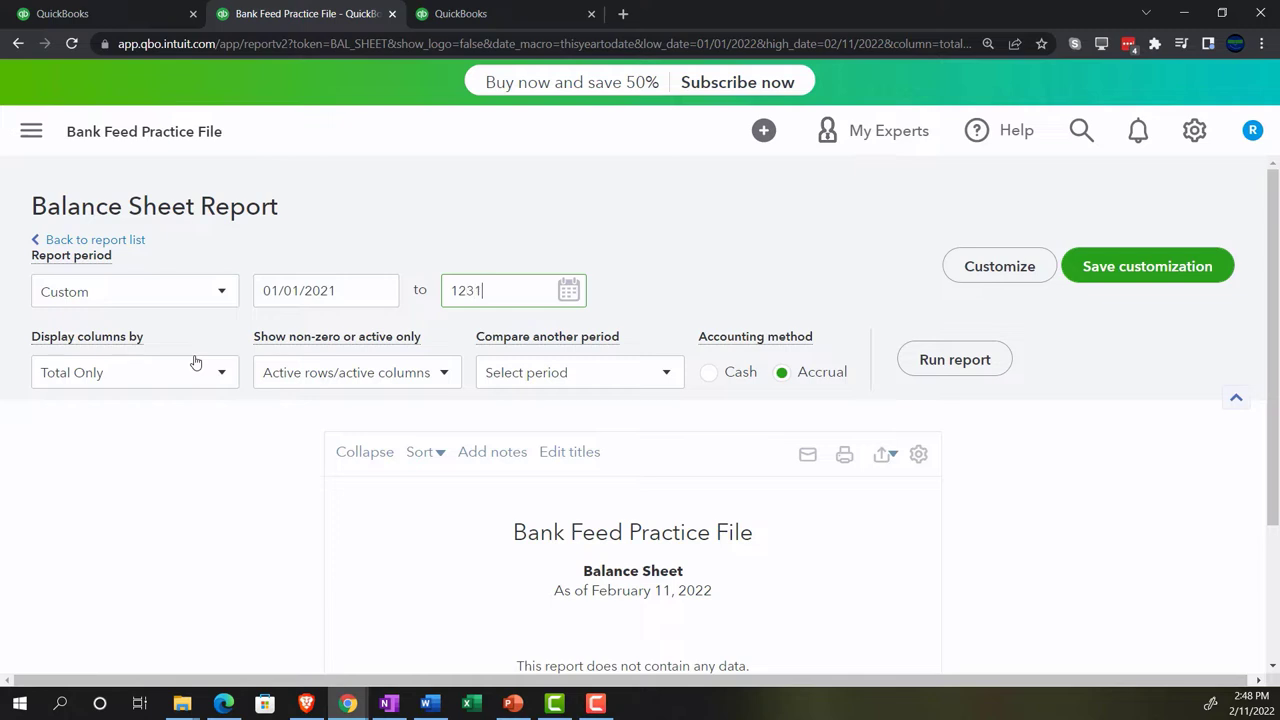
text(2/31/2021)
key(Tab)
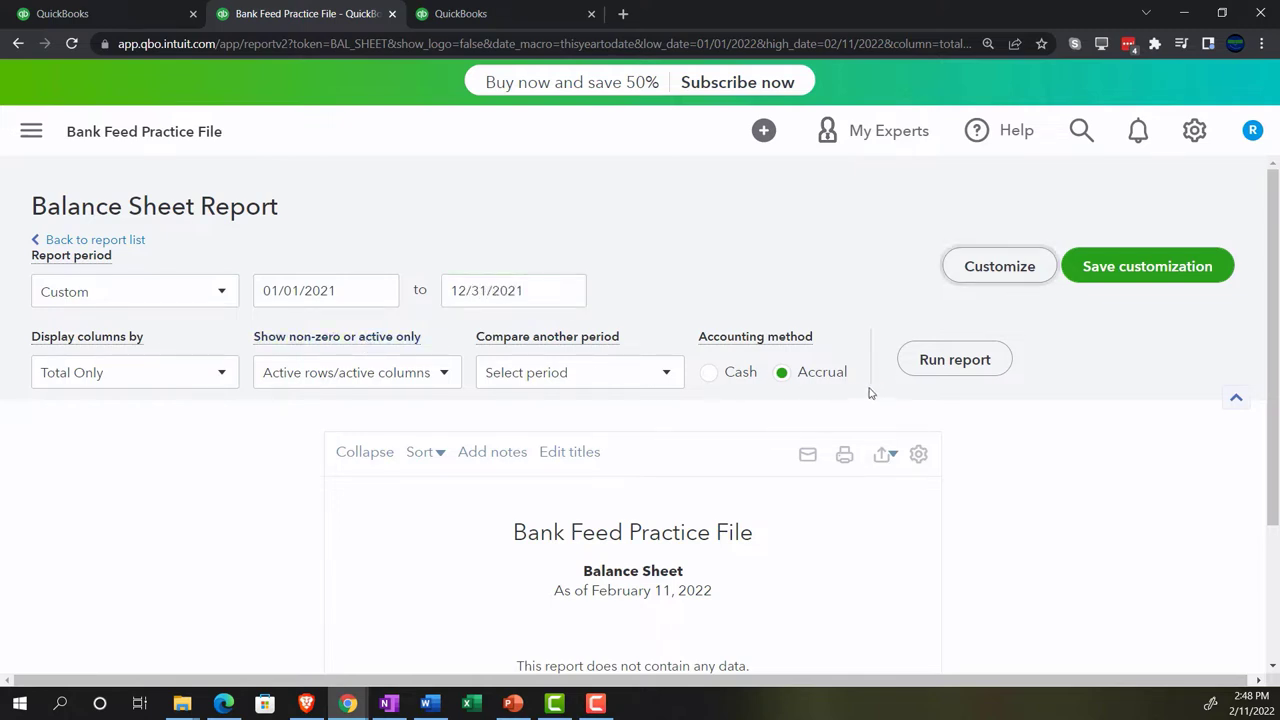
click(925, 367)
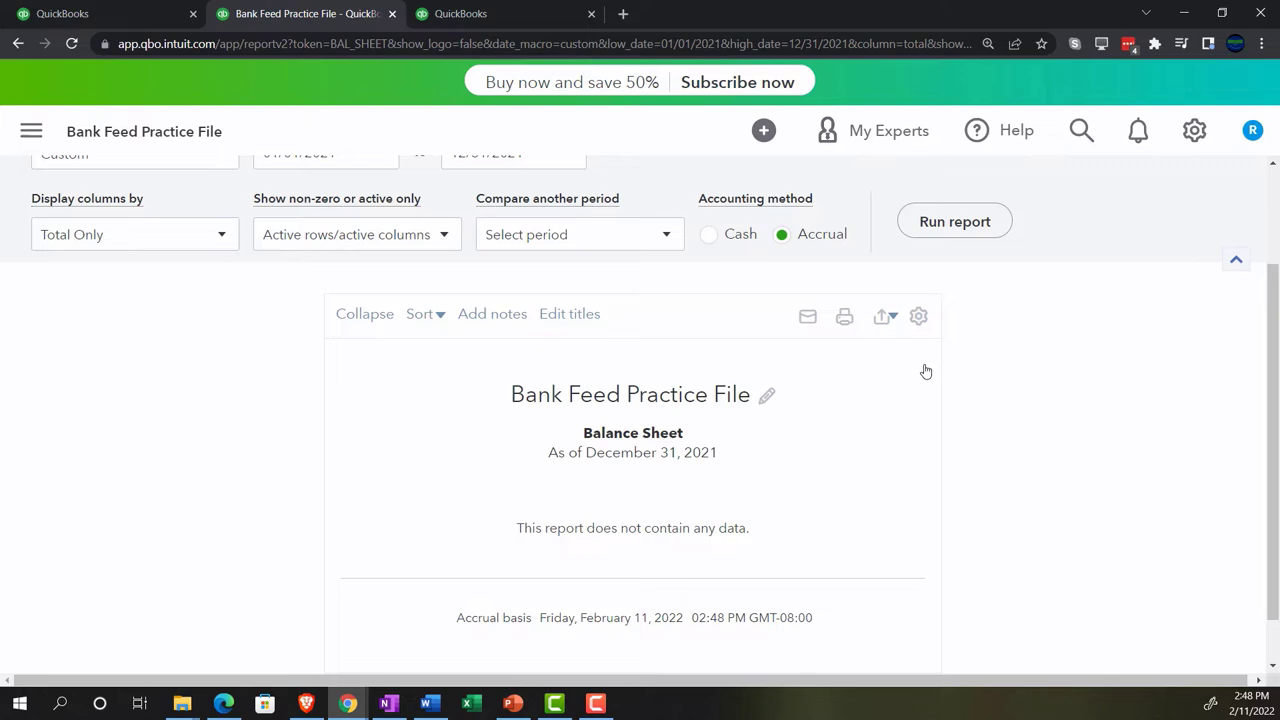
Open the Profit and Loss report from the favorite reports in the third browser tab, with the navigation pane collapsed.
click(517, 17)
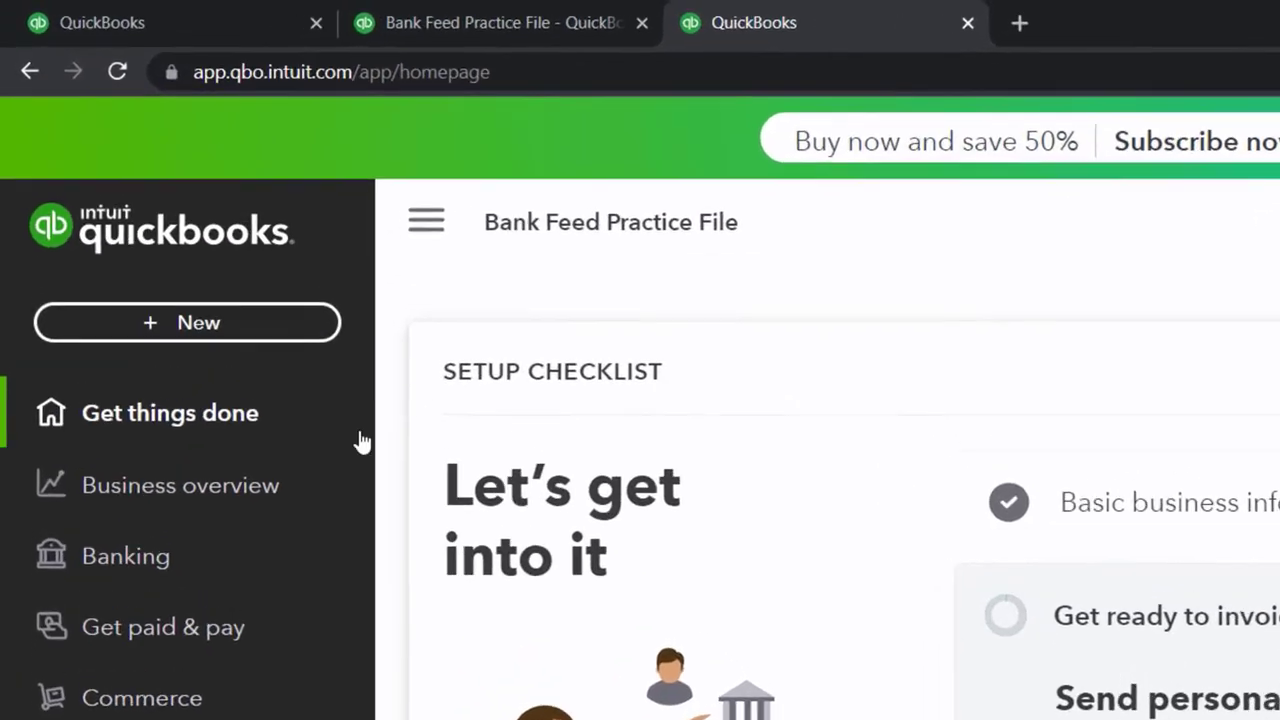
click(198, 485)
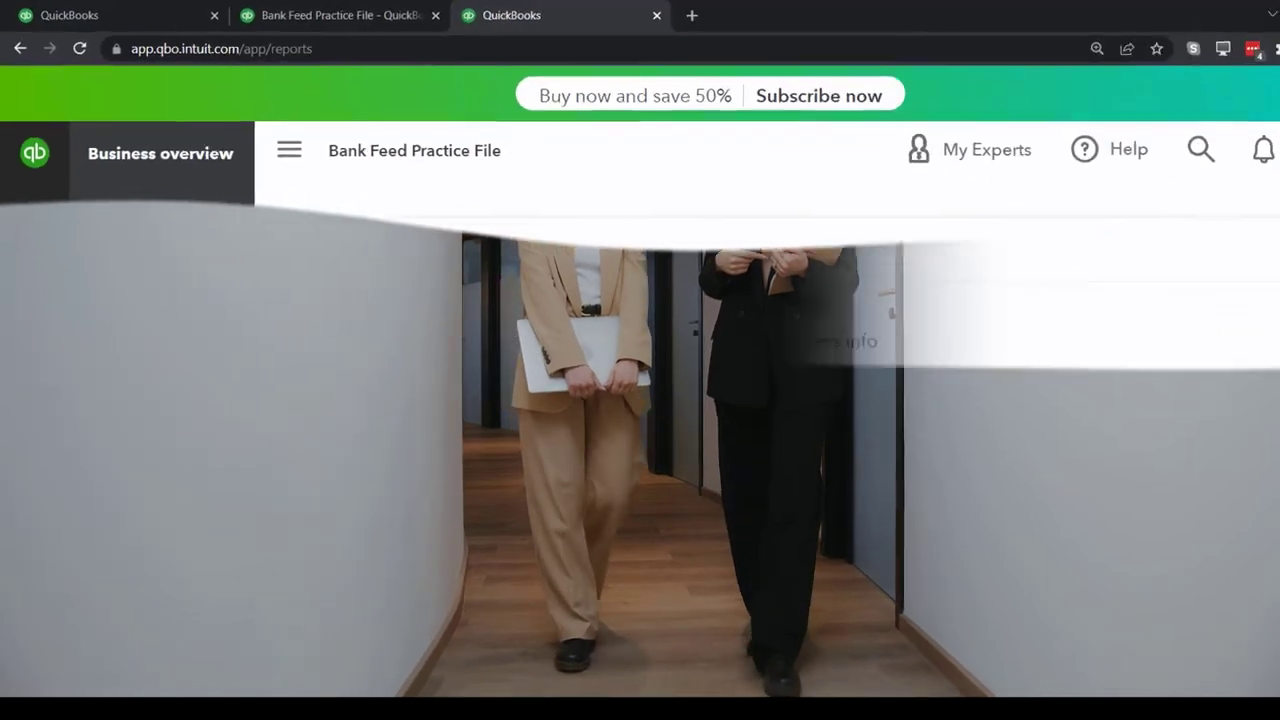
click(118, 292)
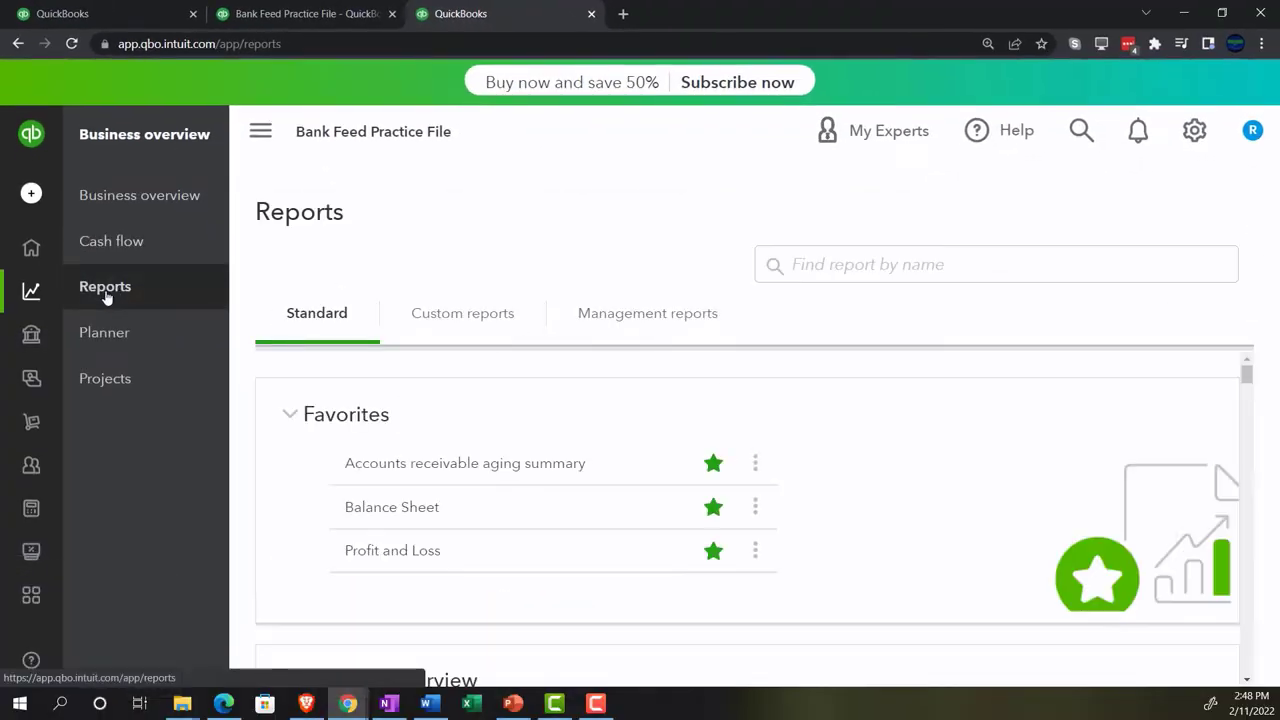
click(260, 131)
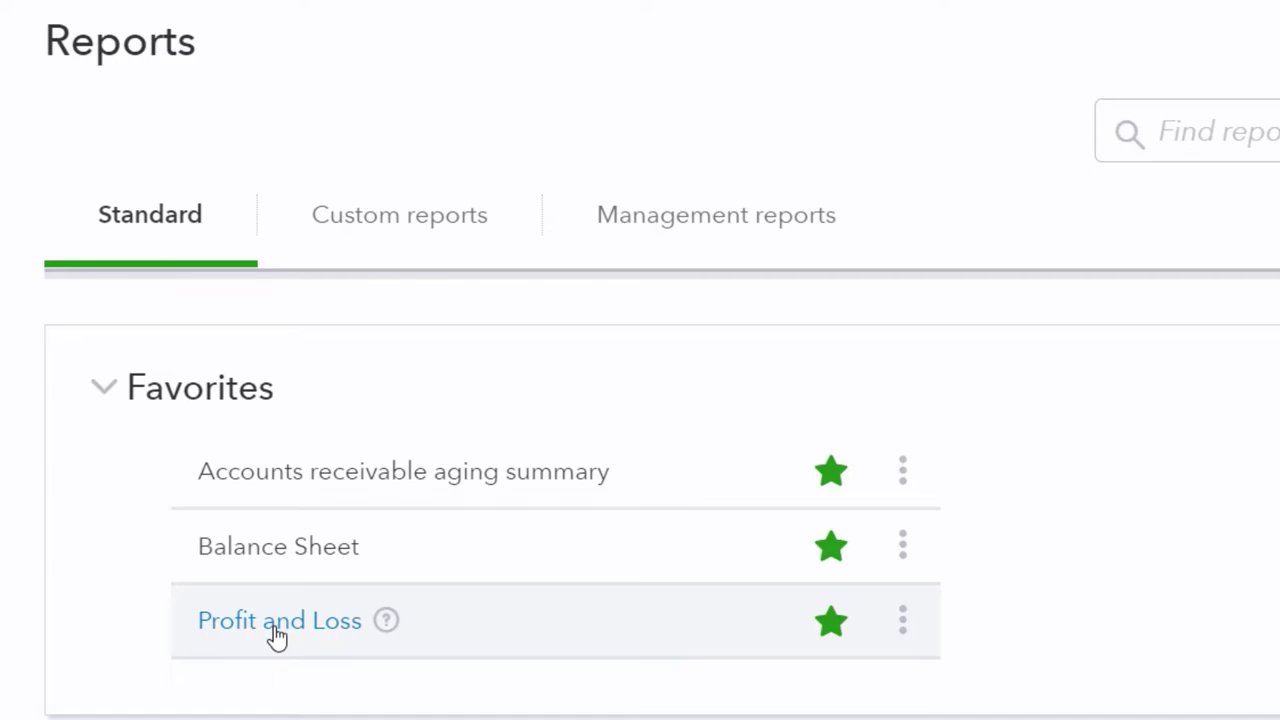
click(274, 628)
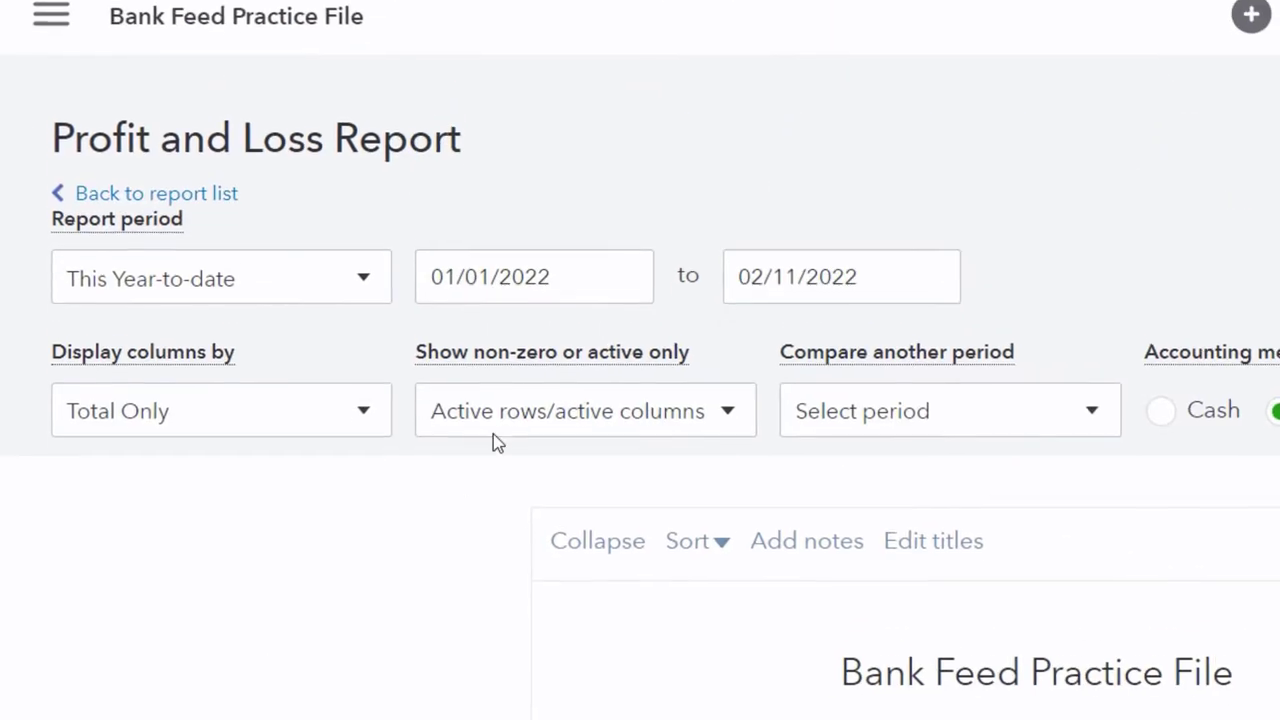
Set the Profit and Loss report period to 01/01/2021 through 12/31/2021 and run the report.
drag(568, 287, 299, 381)
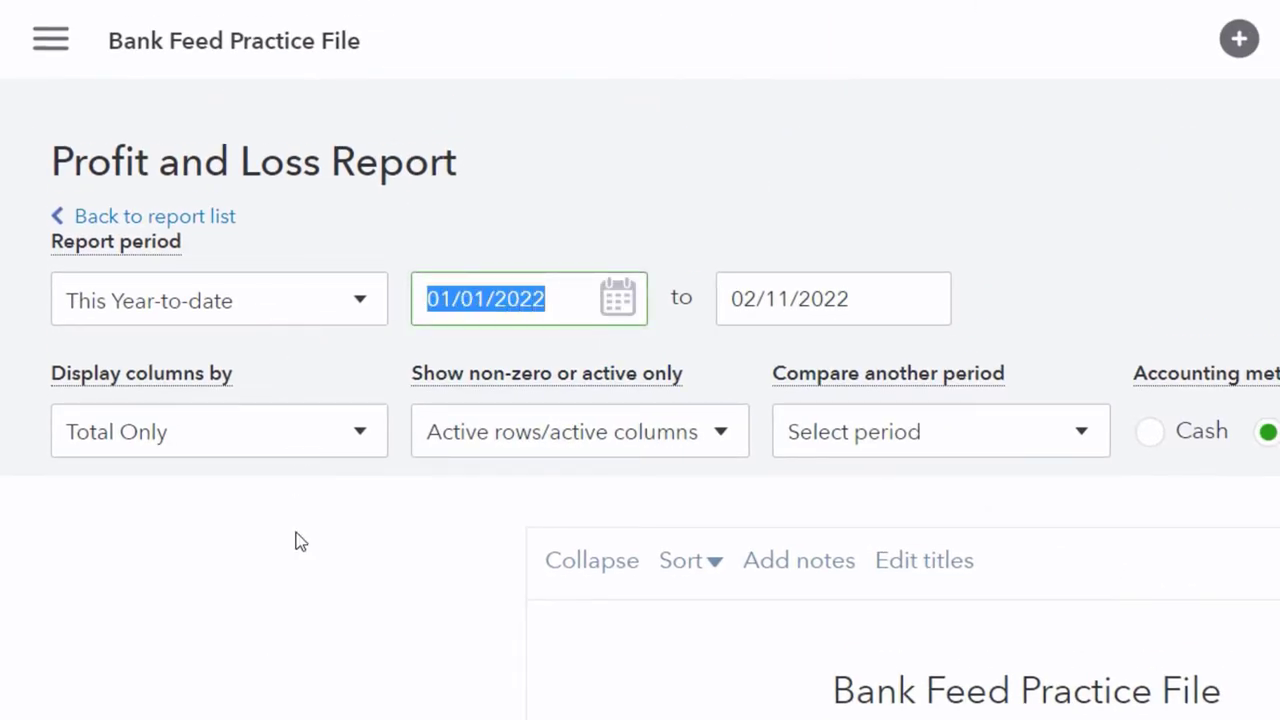
text(01012021)
key(Tab)
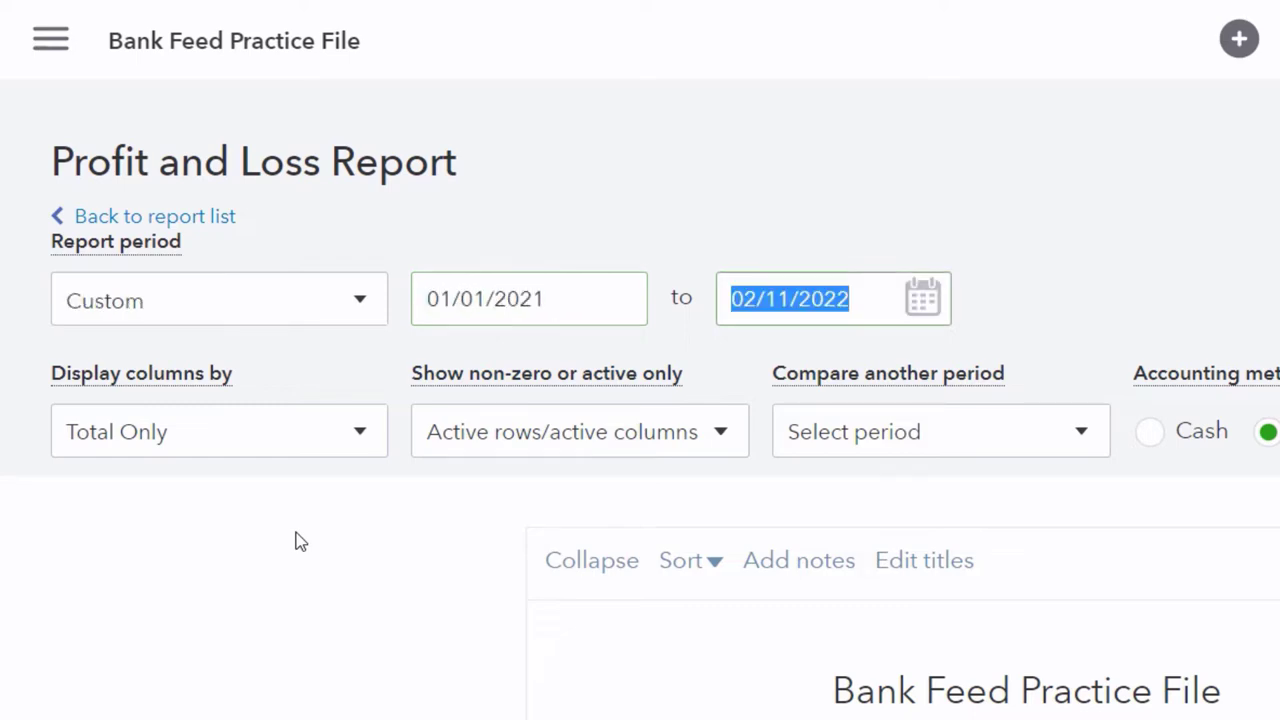
text(12312021)
key(Tab)
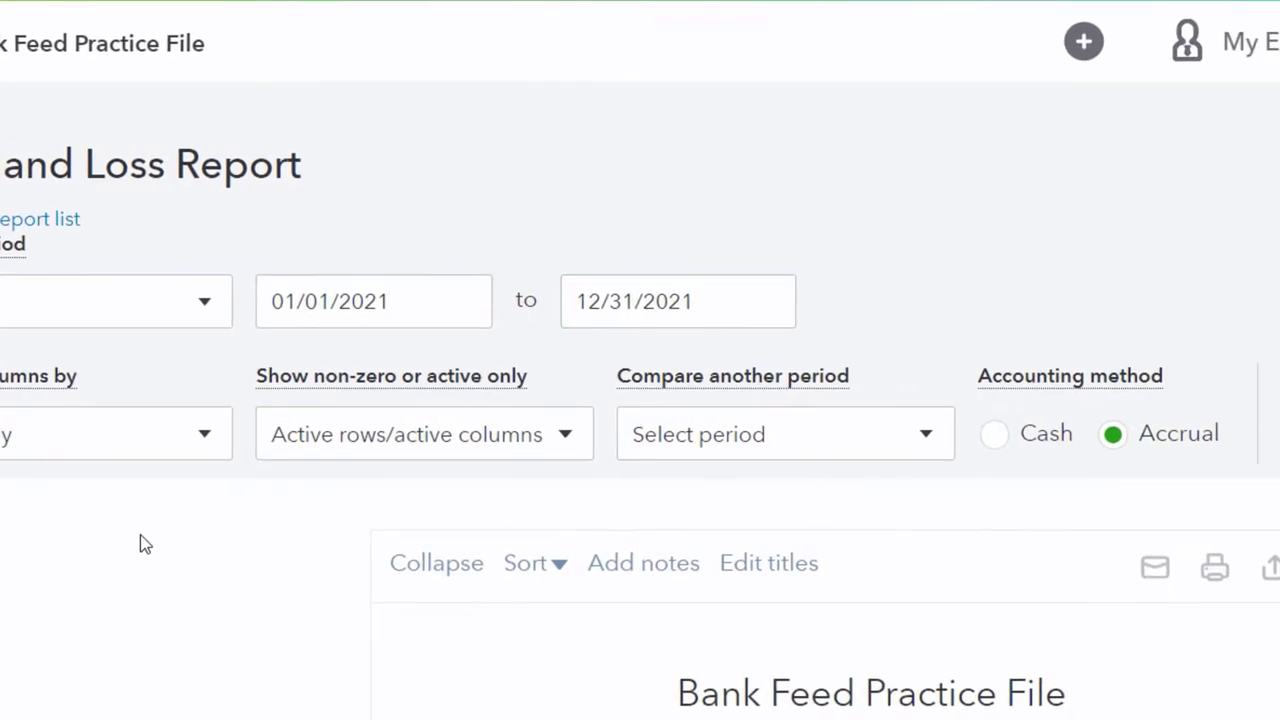
click(1060, 436)
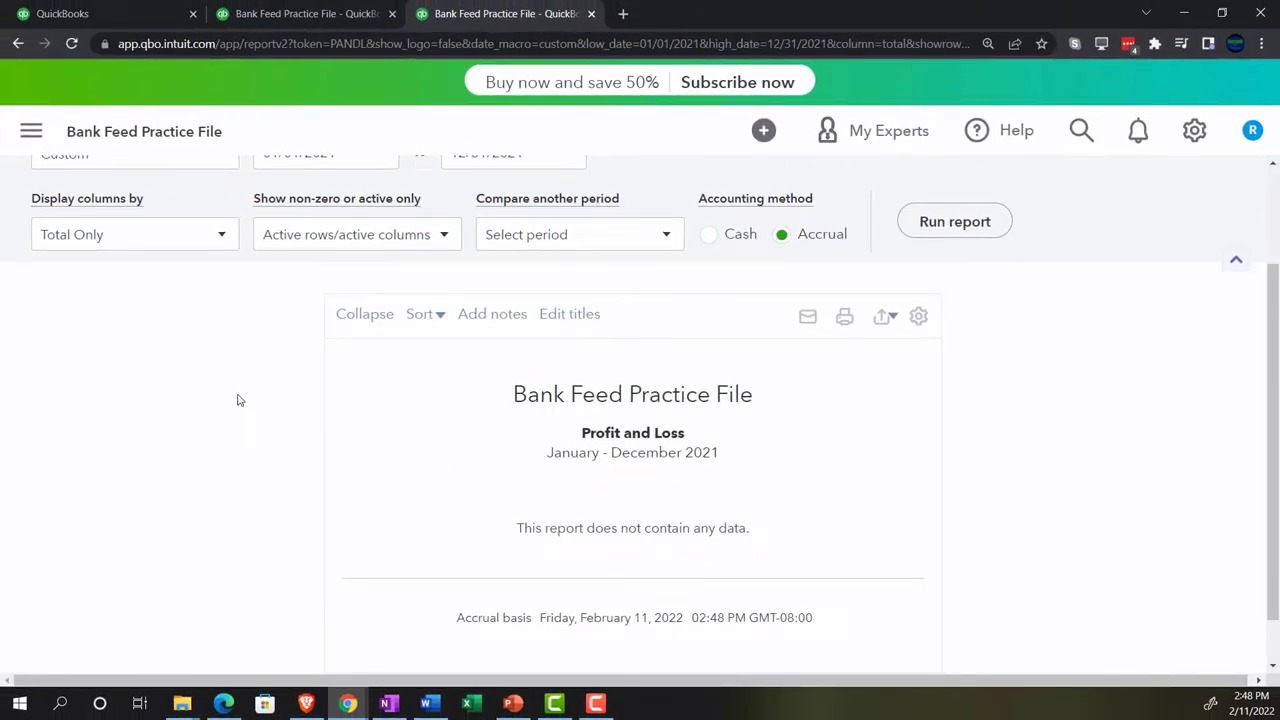
Open the practice file's bank transactions in the first tab with the navigation collapsed, comparing with the sample company's Banking section.
click(140, 18)
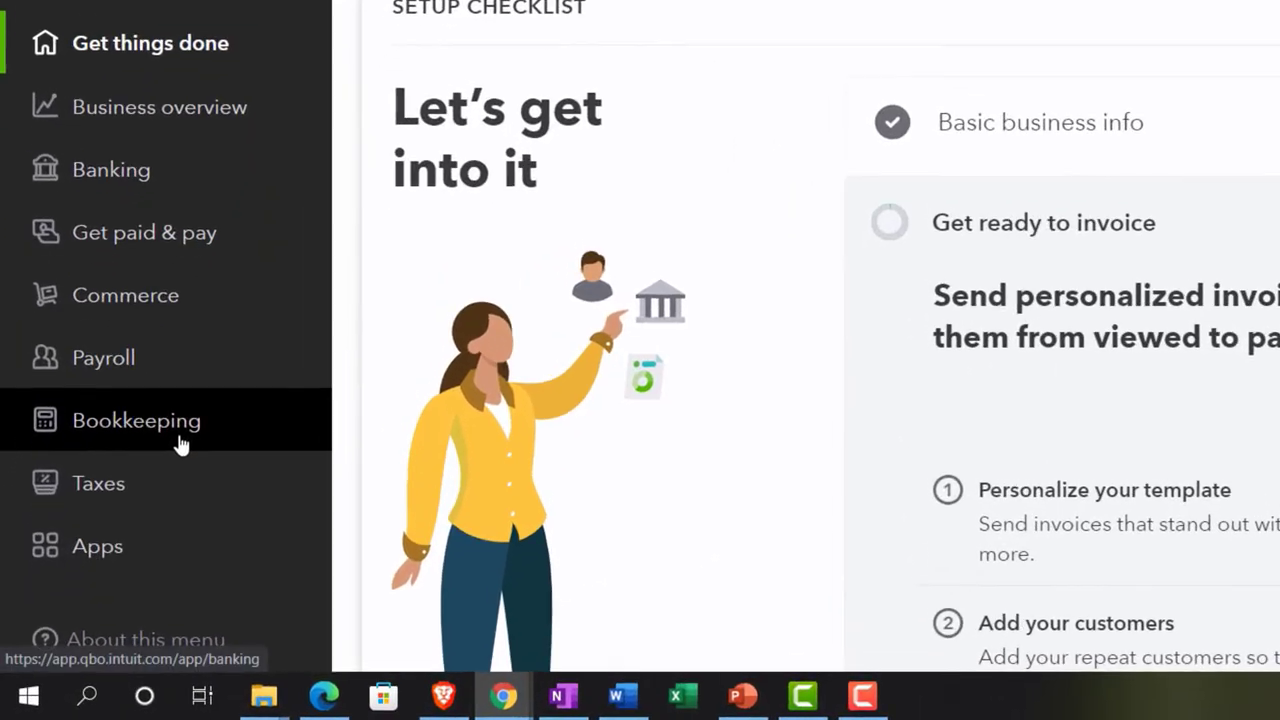
click(180, 440)
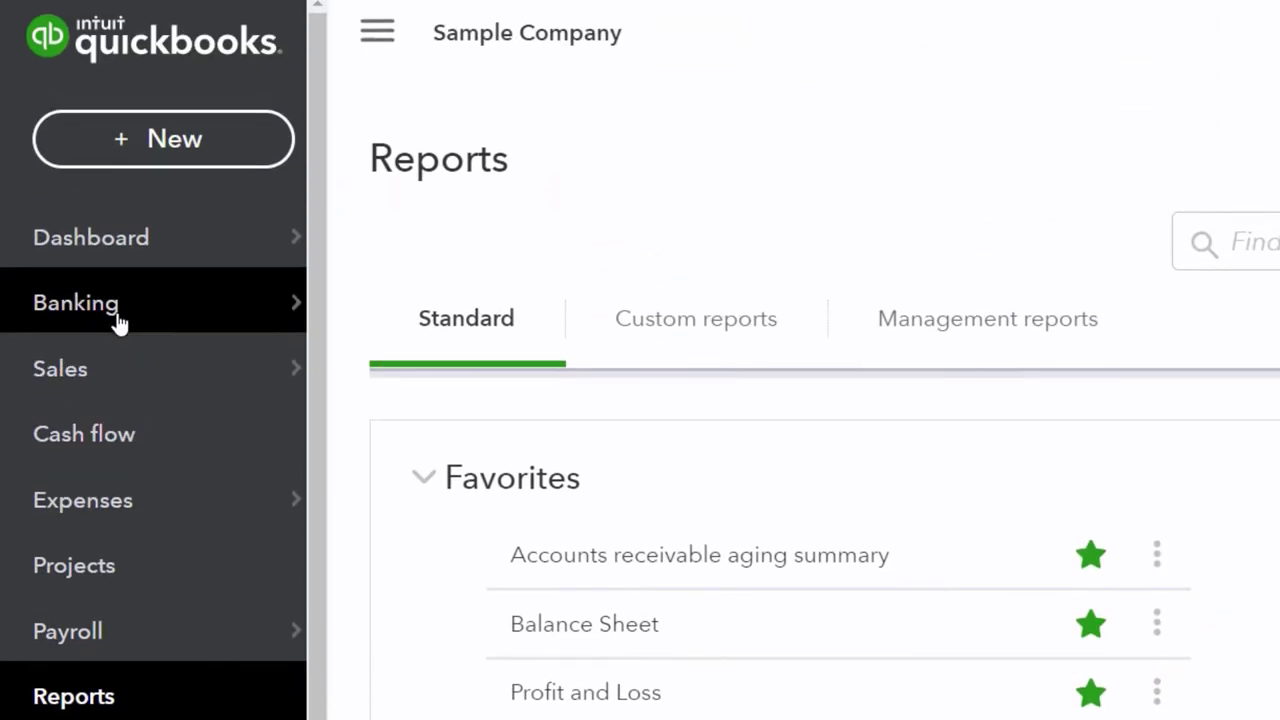
click(118, 322)
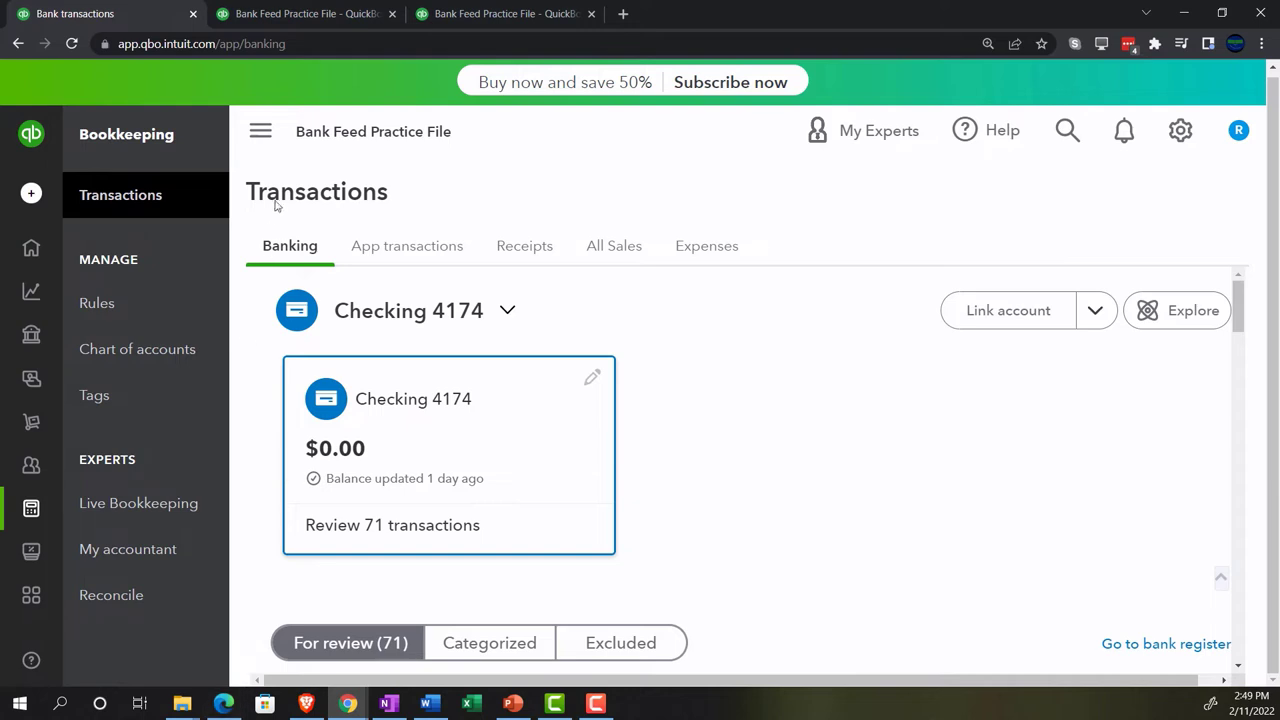
click(260, 136)
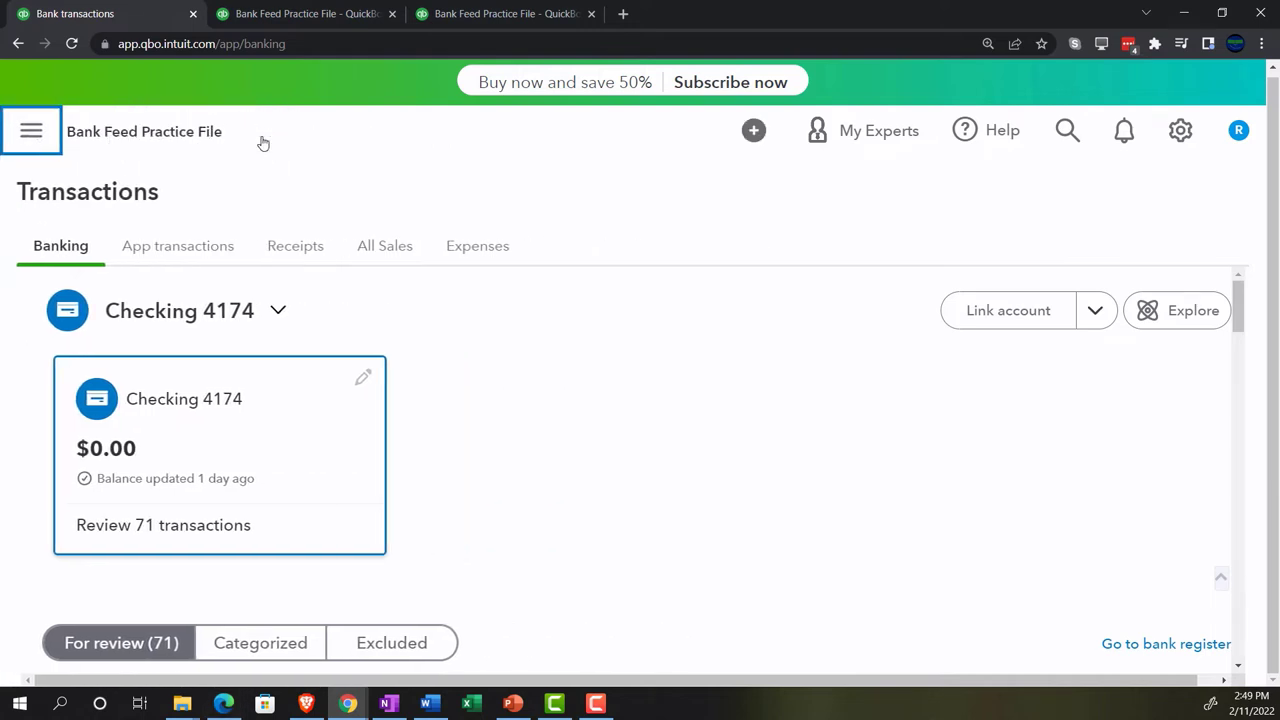
Examine the checking account's transactions awaiting review, including their descriptions, amounts and suggested categories.
scroll(677, 422, down, 3)
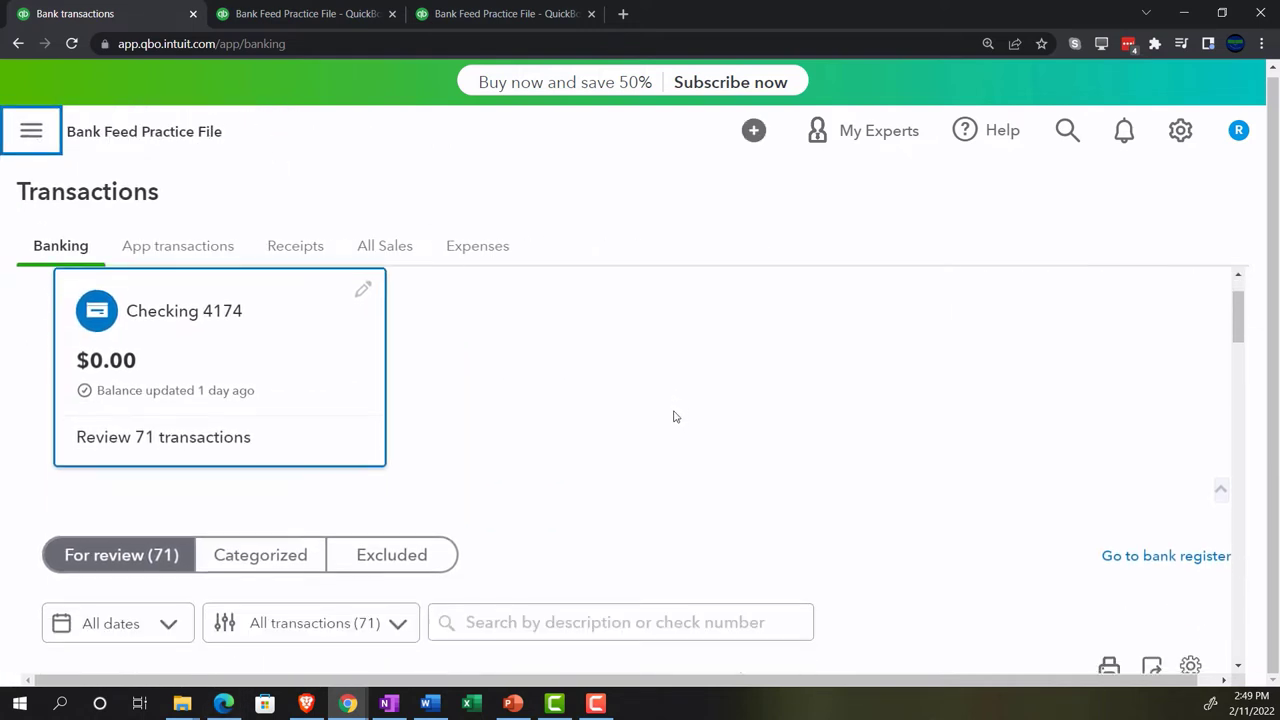
scroll(673, 411, down, 1)
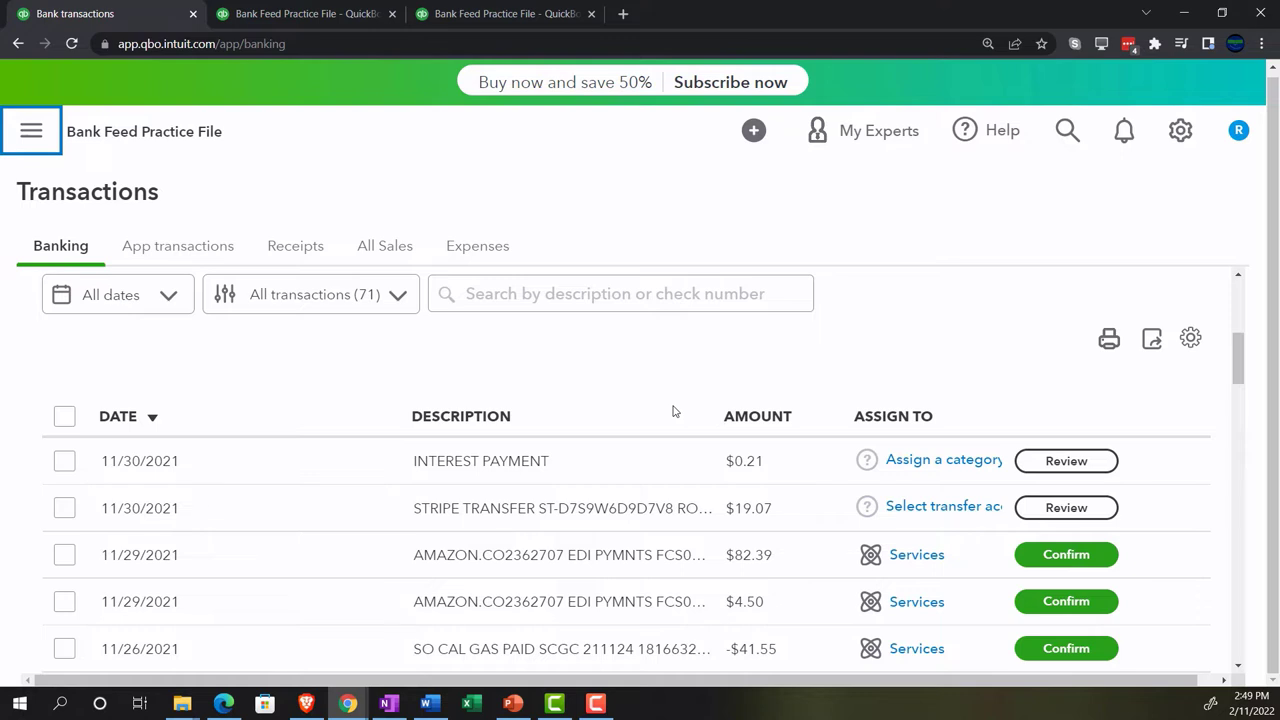
scroll(678, 477, down, 1)
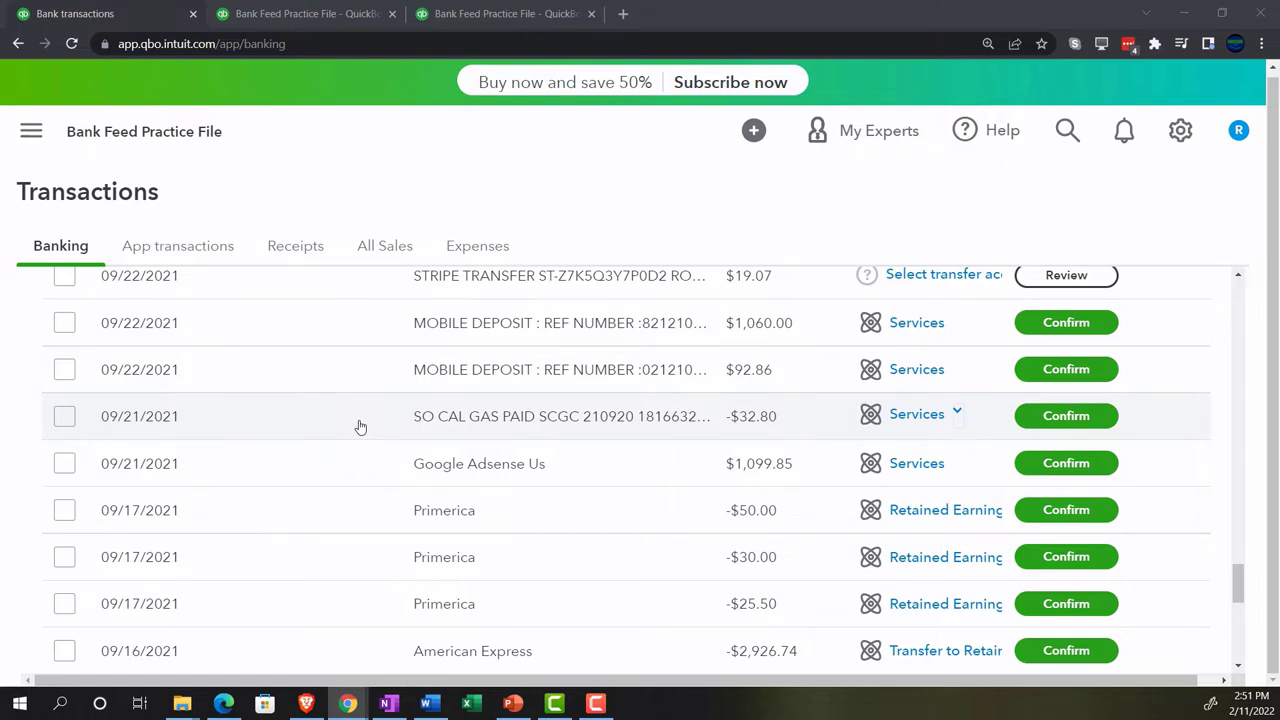
scroll(360, 427, down, 1)
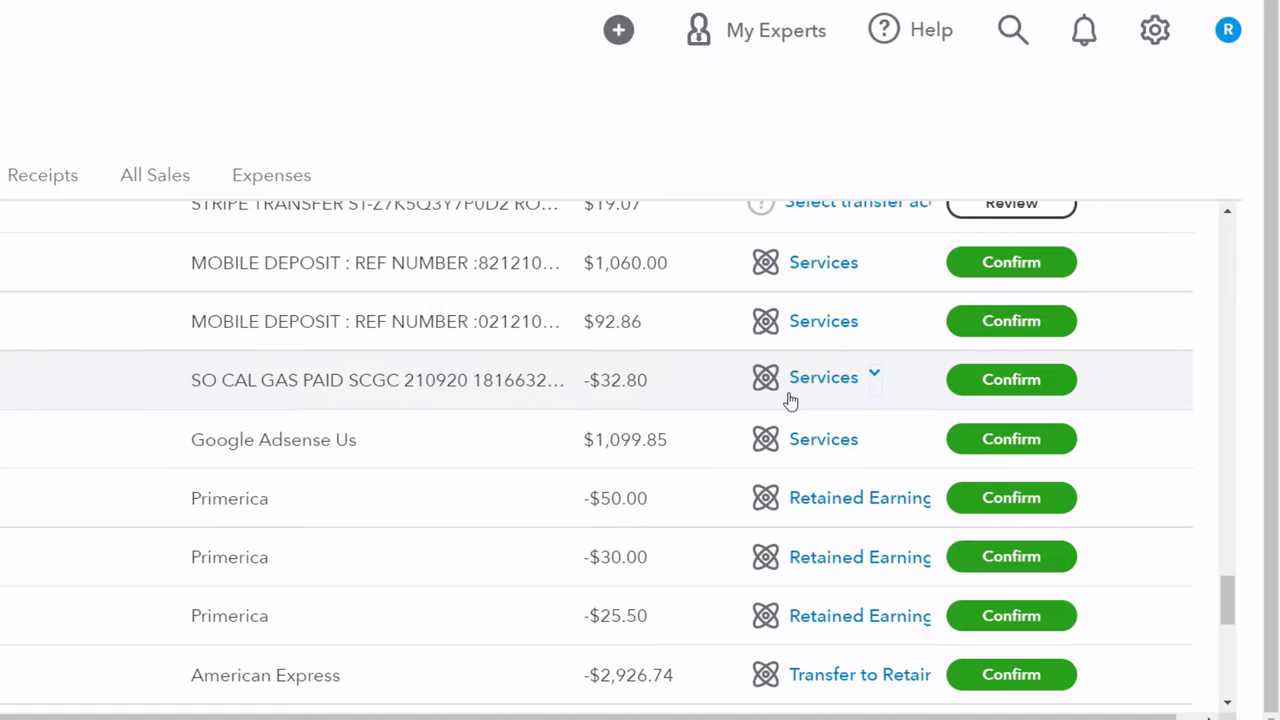
Add SO CAL GAS, copied from the memo, as a new vendor on the -$32.80 gas payment and show its category choices.
click(250, 395)
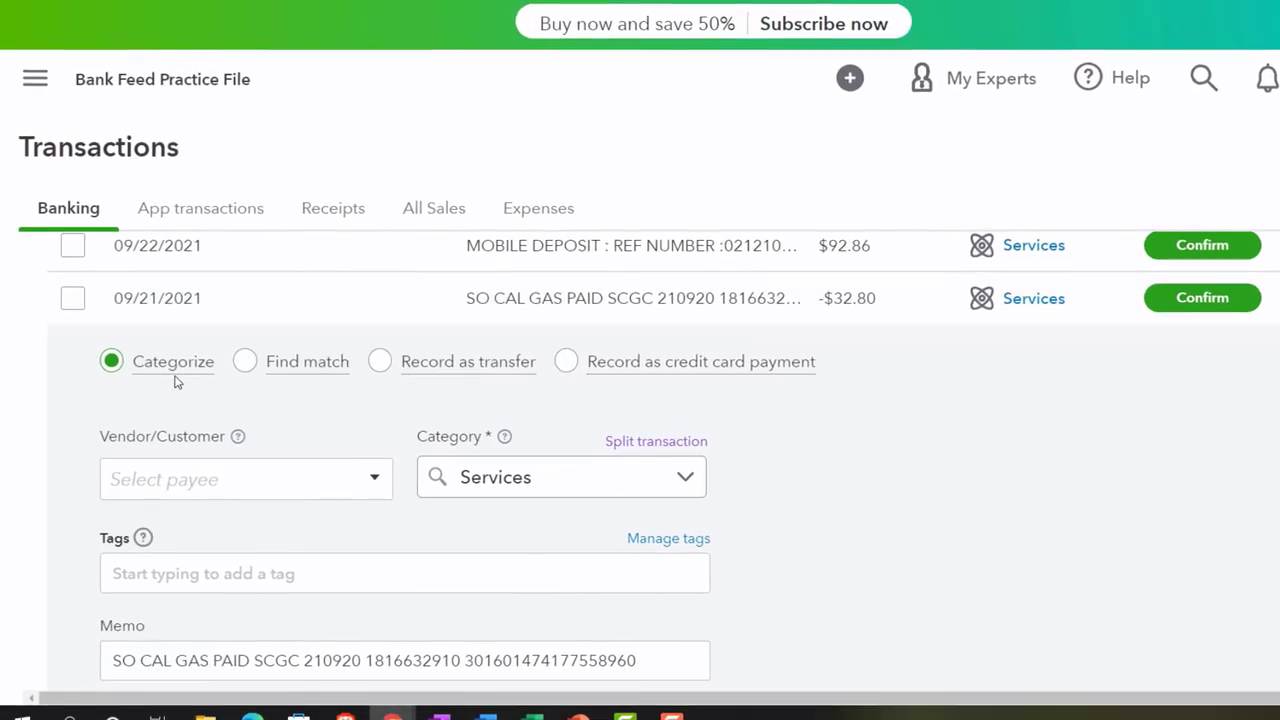
scroll(173, 381, down, 1)
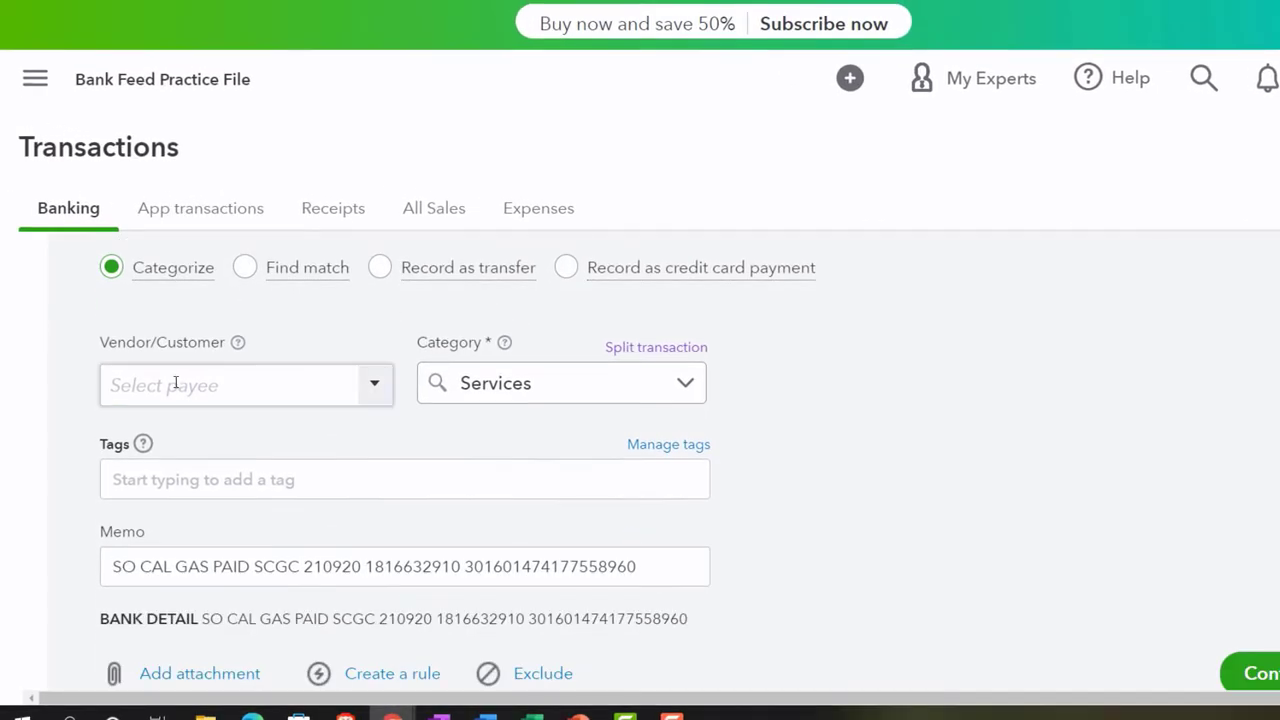
click(175, 383)
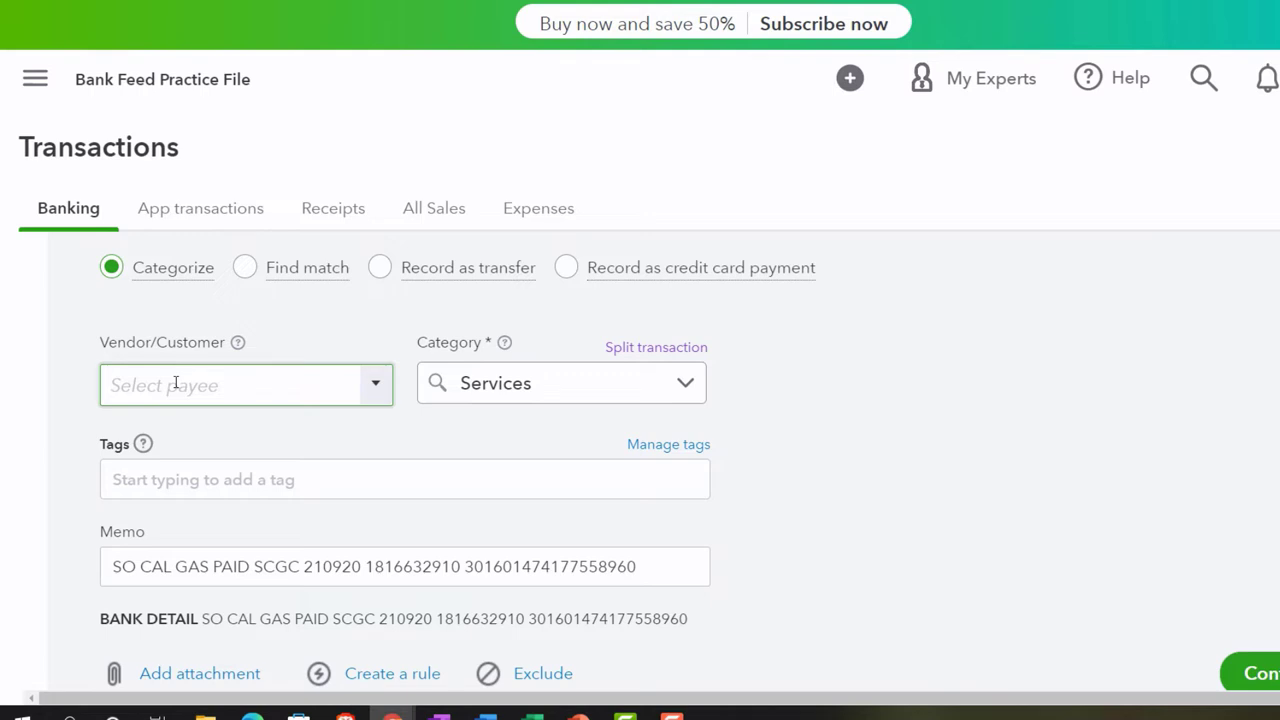
click(228, 560)
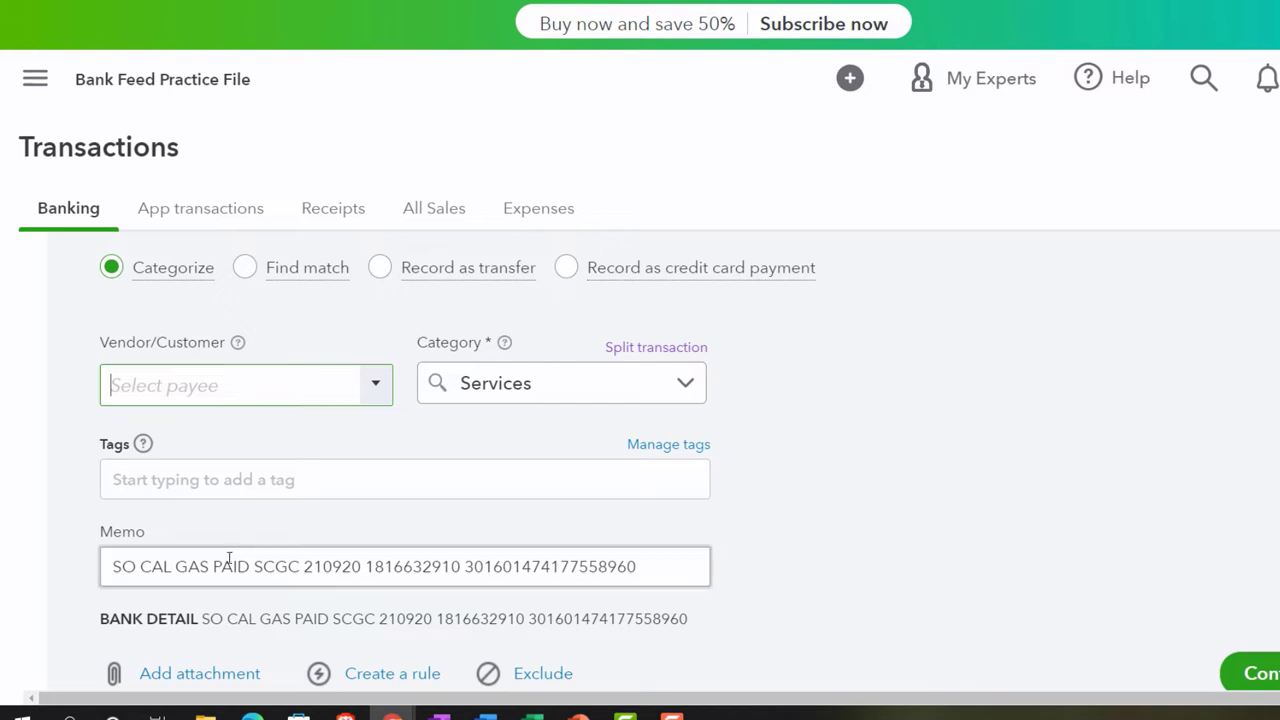
drag(210, 566, 111, 566)
key(ctrl+c)
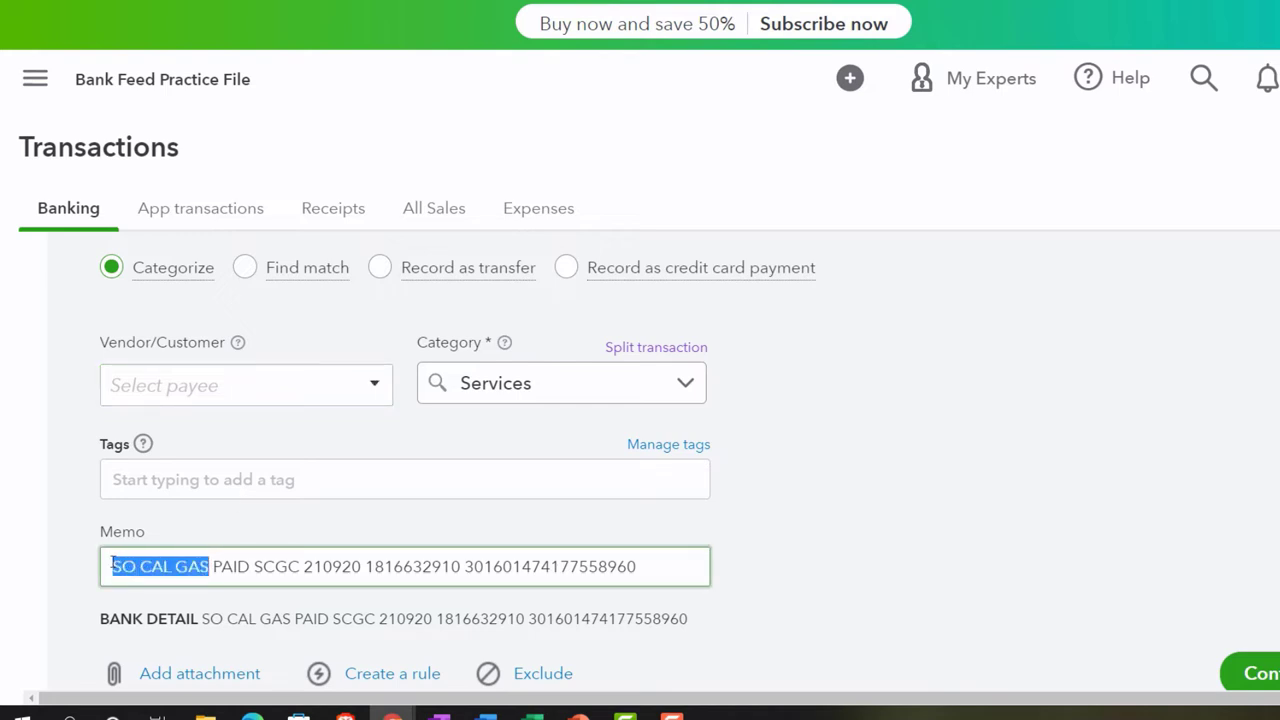
click(184, 390)
key(ctrl+v)
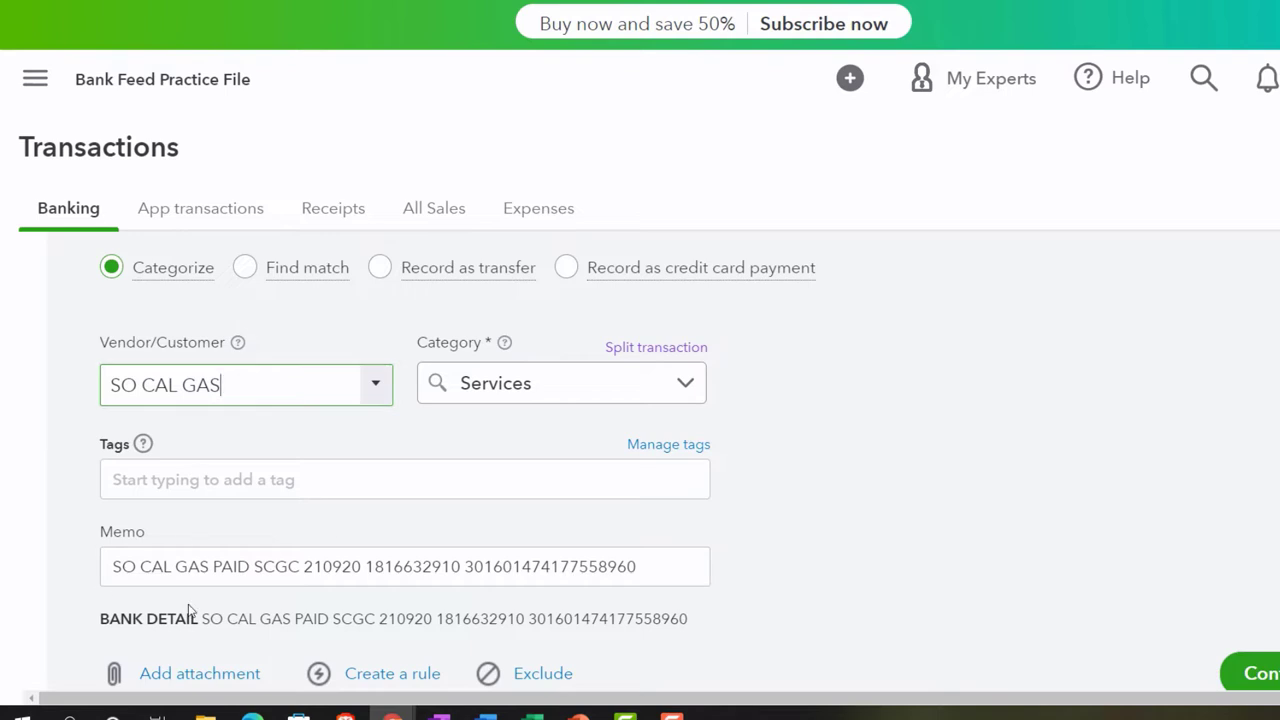
key(Tab)
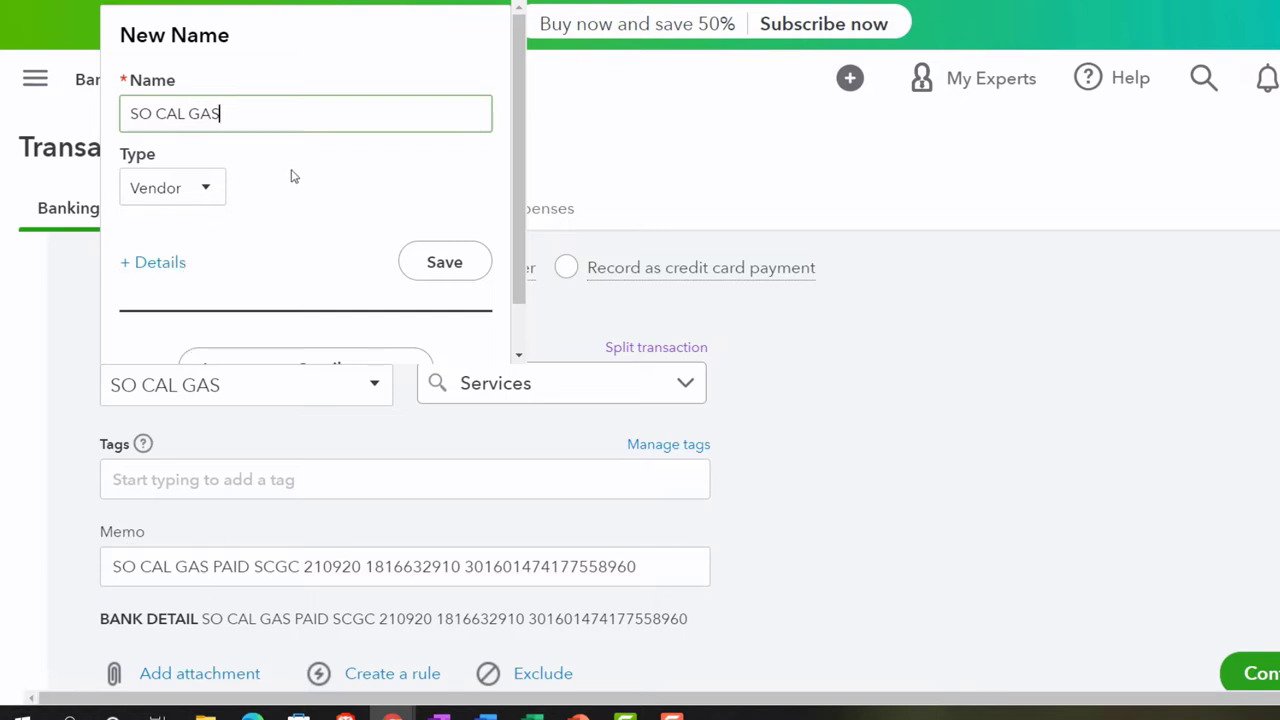
click(438, 259)
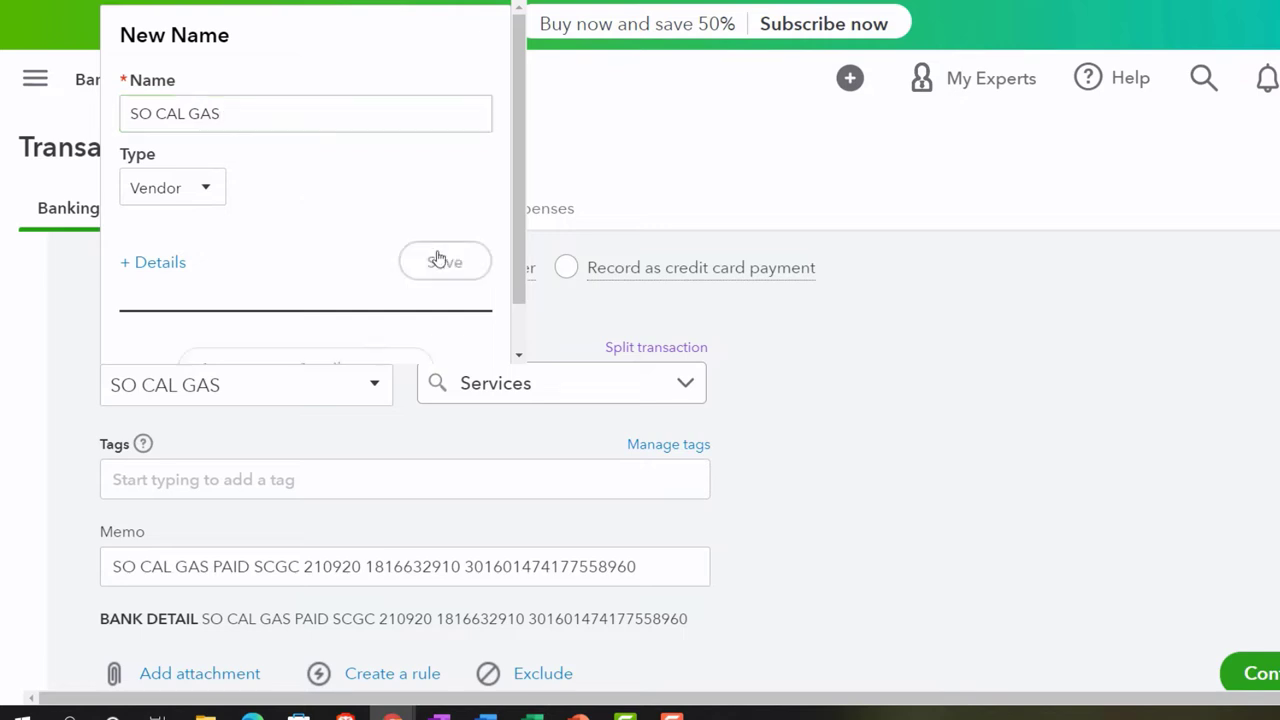
click(686, 387)
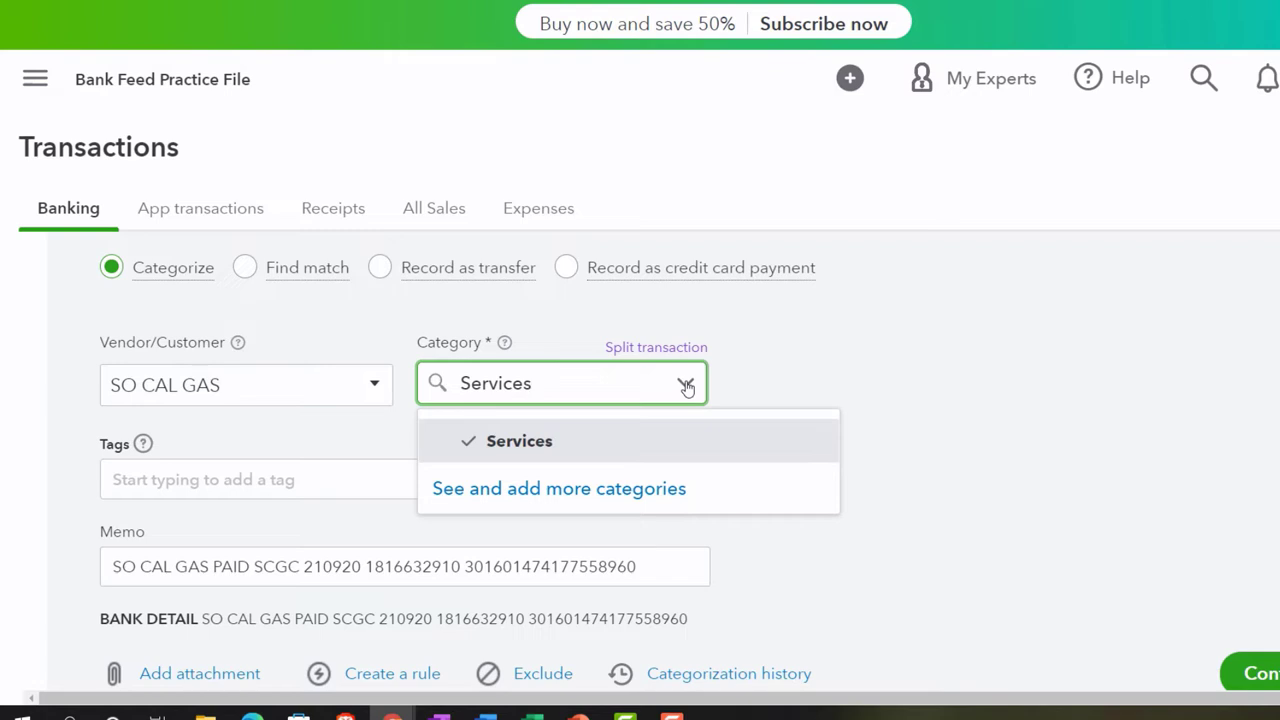
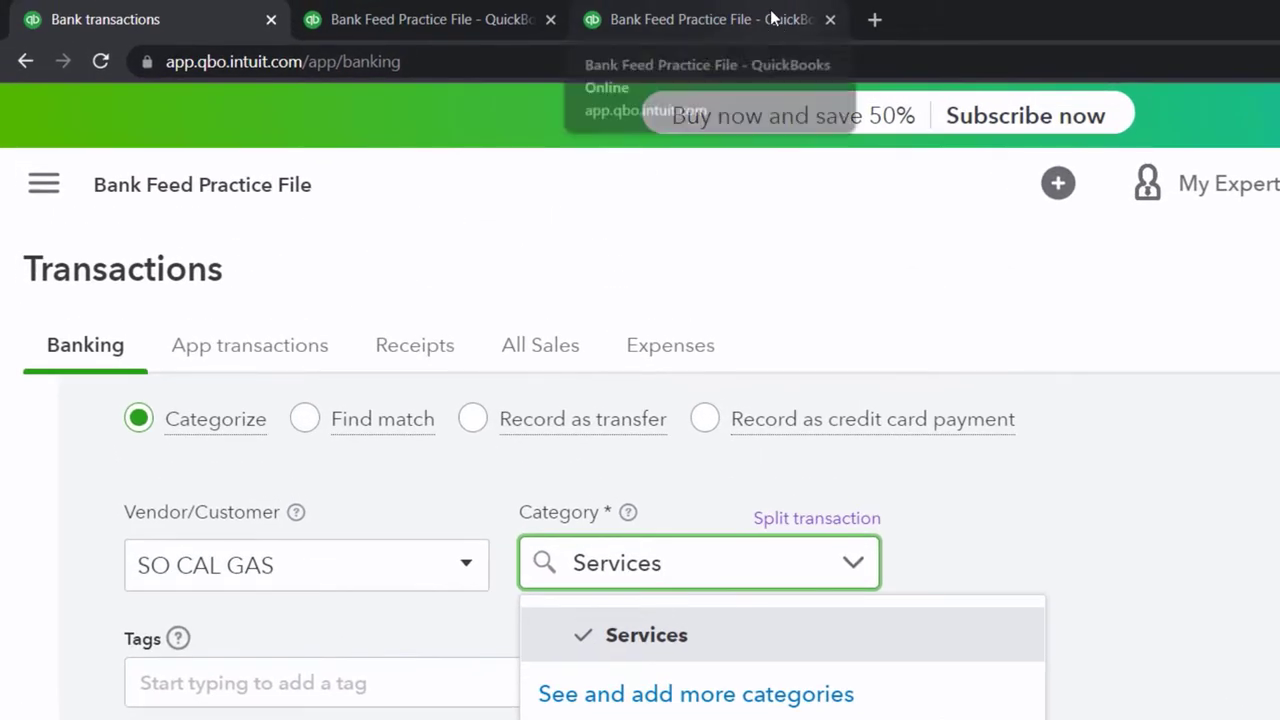
Duplicate the Profit and Loss browser tab and place the copy directly after the Bank transactions tab.
click(770, 18)
right_click(770, 18)
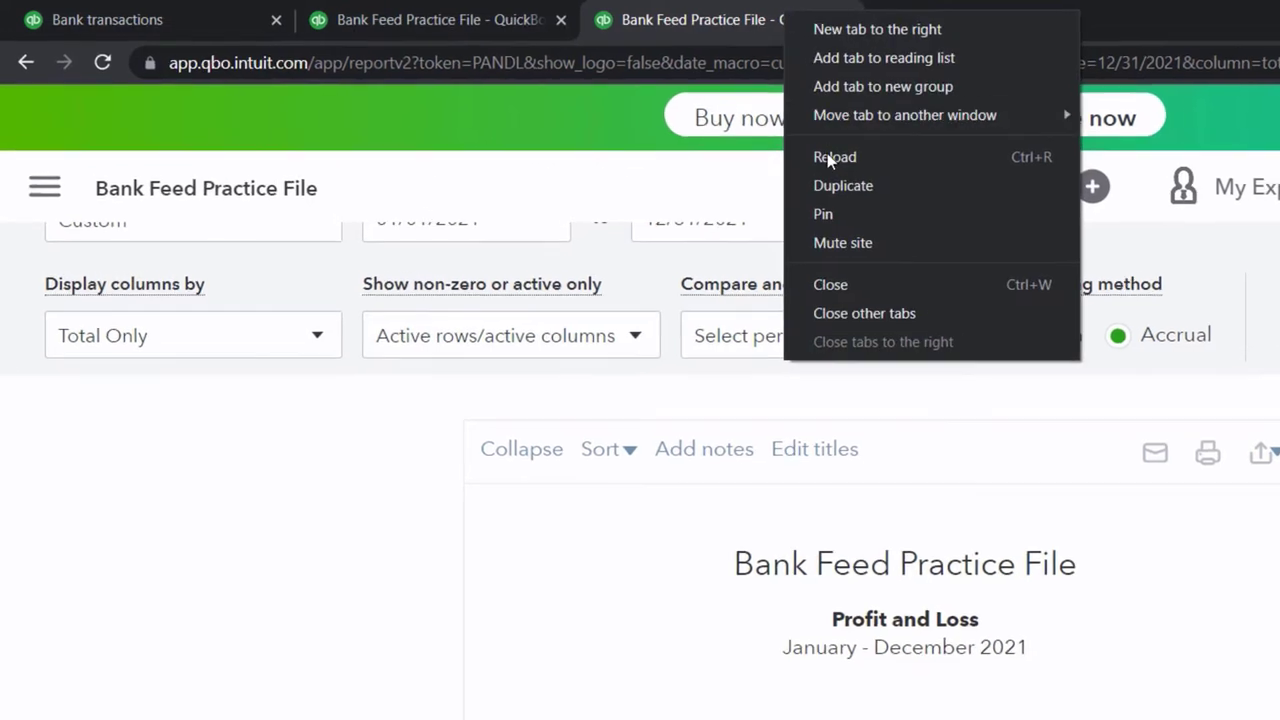
click(907, 203)
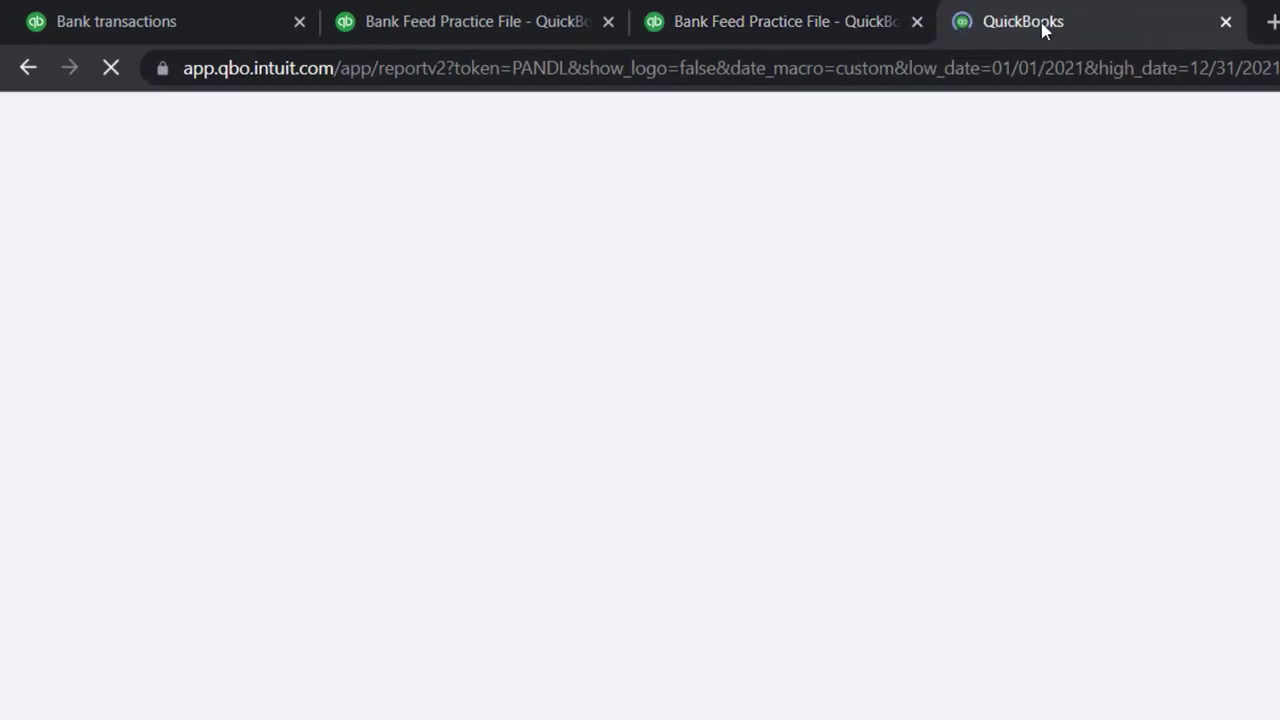
middle_click(748, 27)
drag(748, 27, 443, 23)
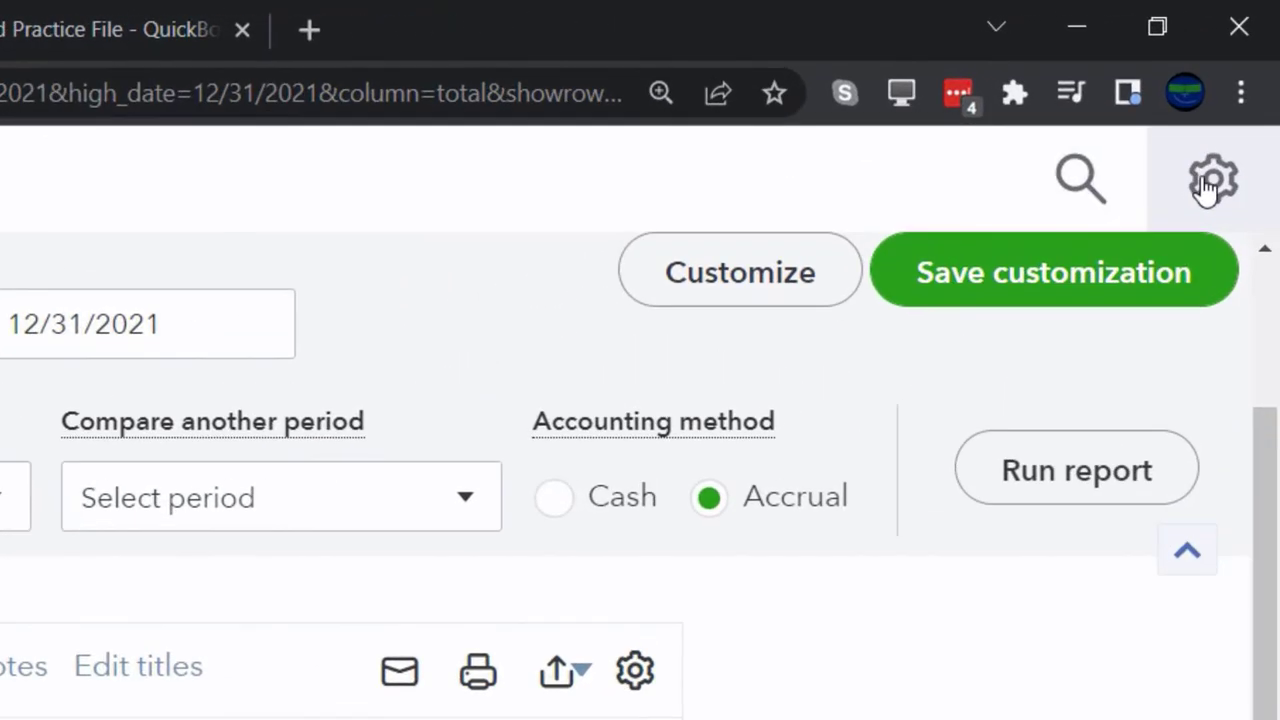
Switch the practice file to Accountant view.
click(1245, 88)
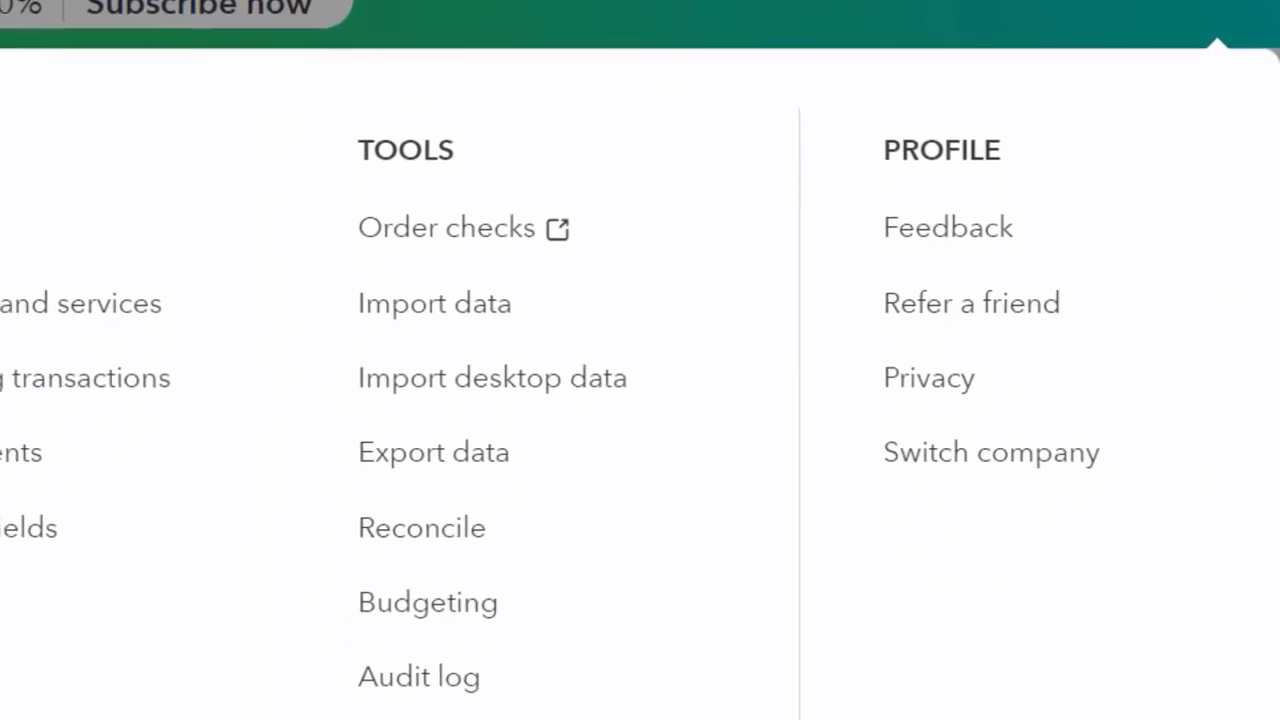
click(1014, 656)
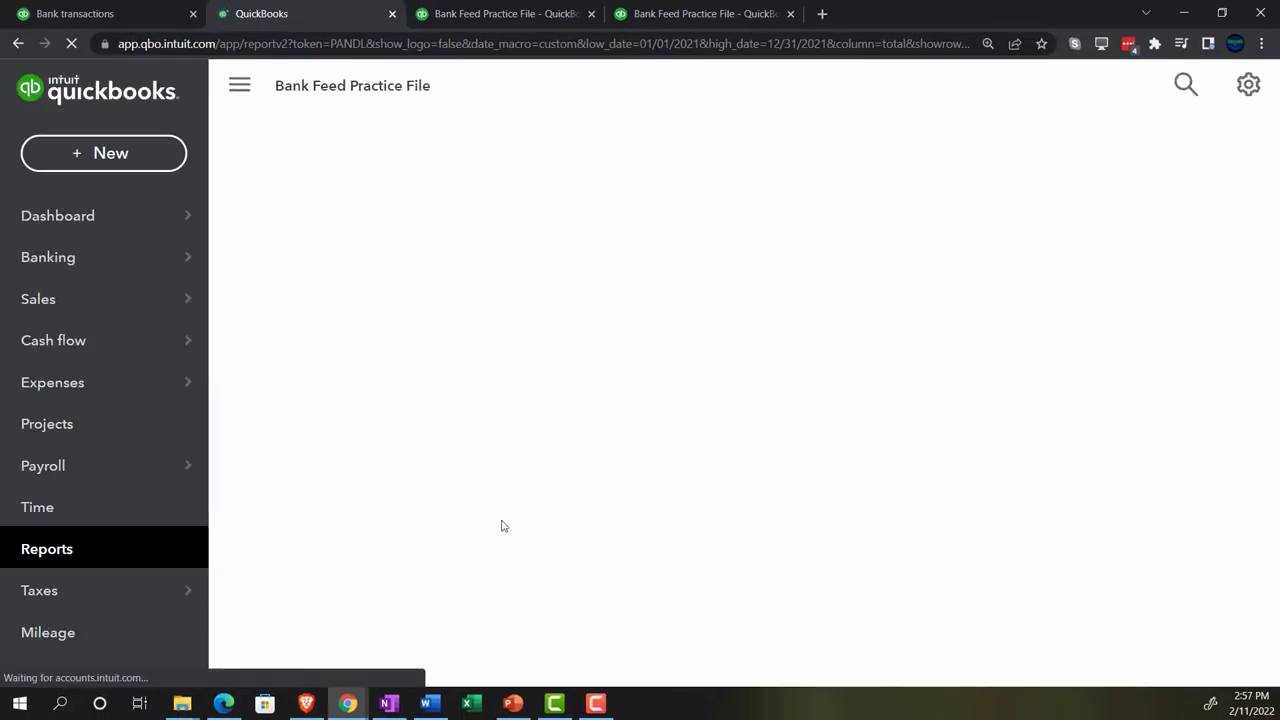
scroll(371, 508, down, 1)
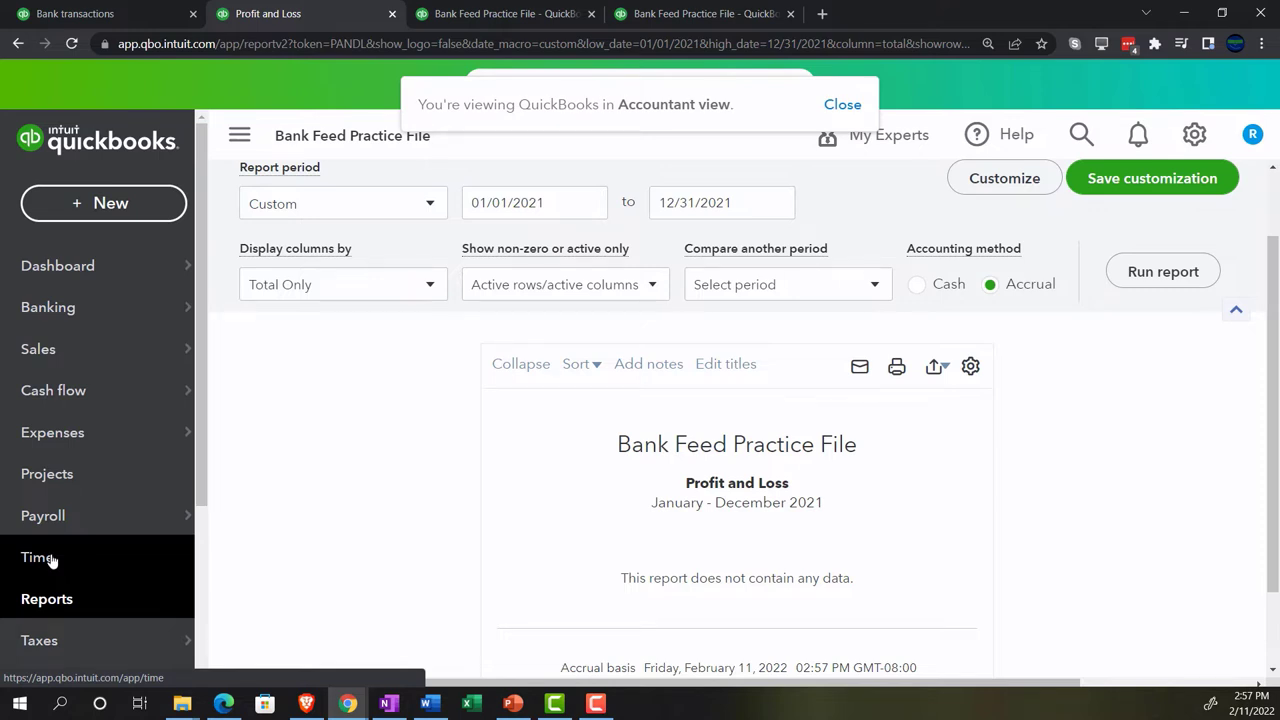
Open the Chart of Accounts from the Accounting section, with the navigation collapsed and the accountant help banner dismissed.
scroll(52, 561, down, 3)
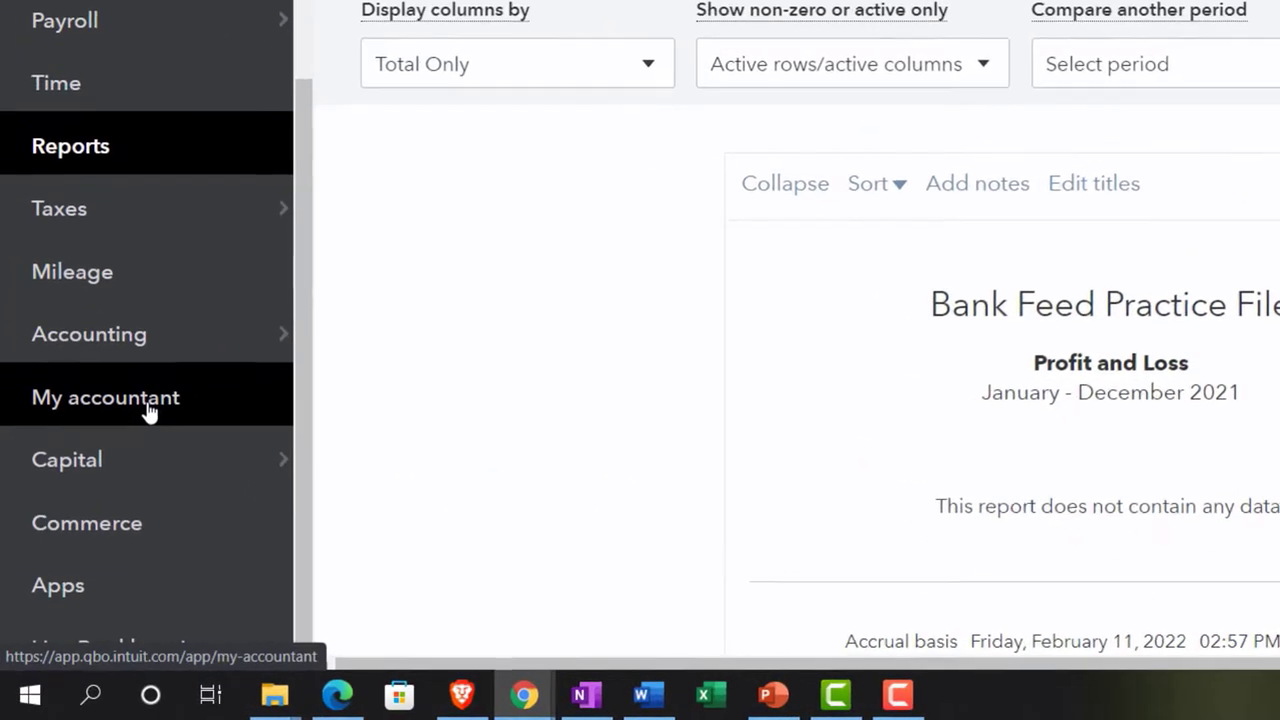
click(98, 515)
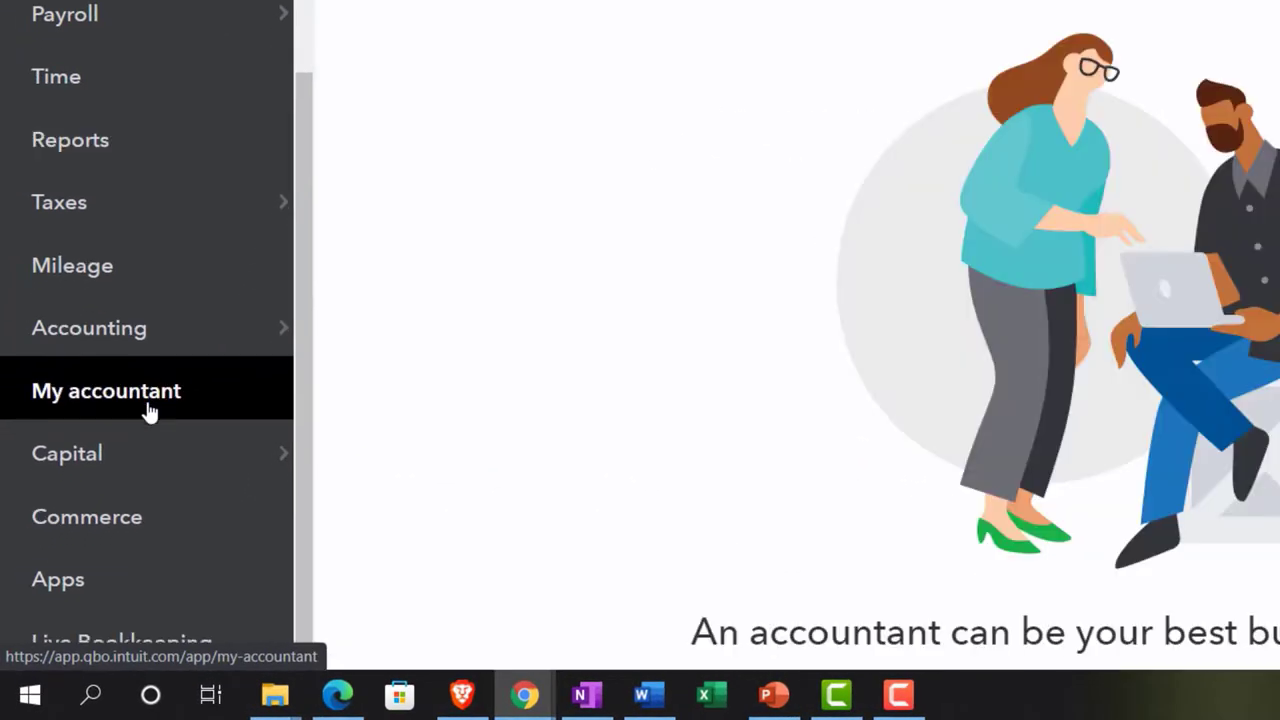
scroll(560, 271, down, 5)
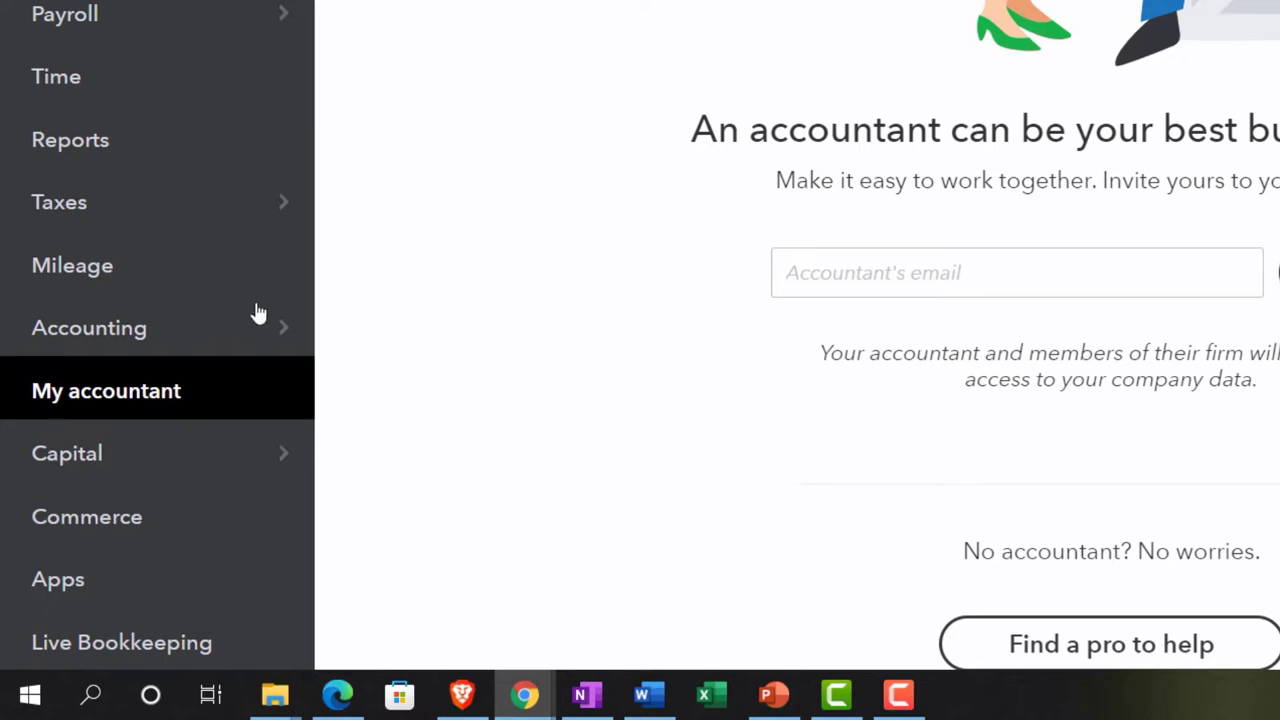
click(126, 331)
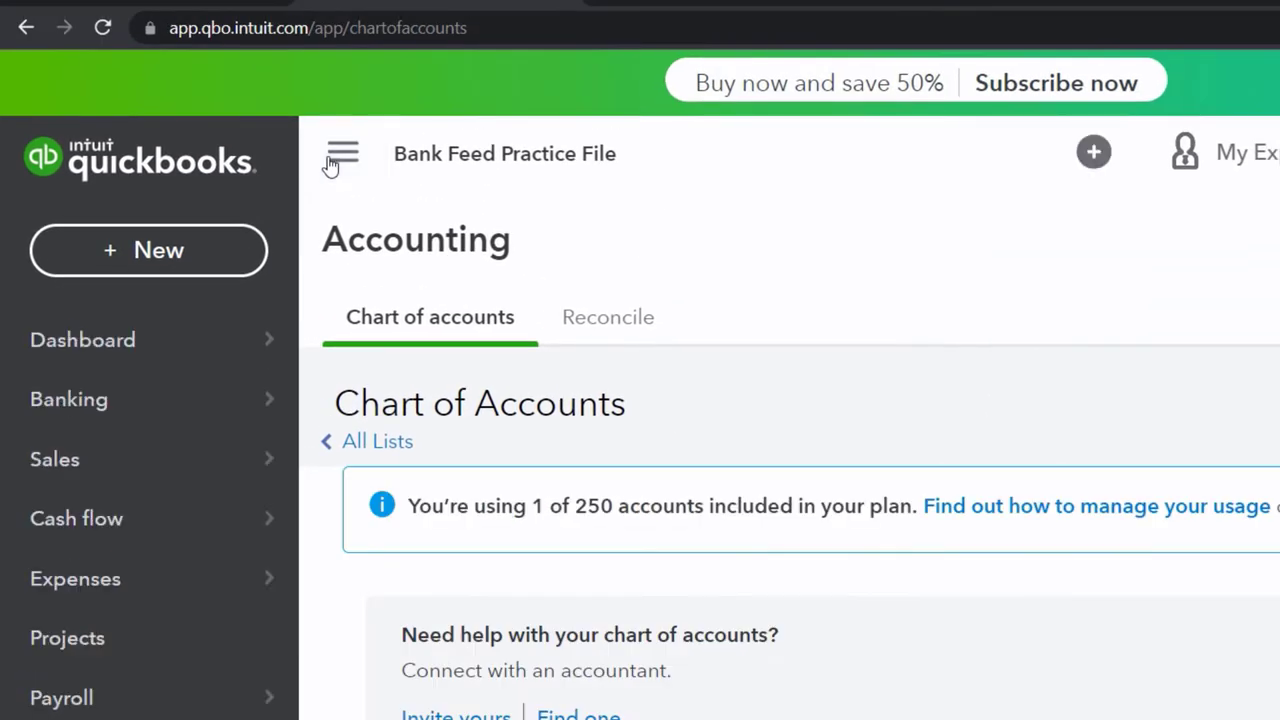
click(345, 107)
scroll(455, 365, down, 1)
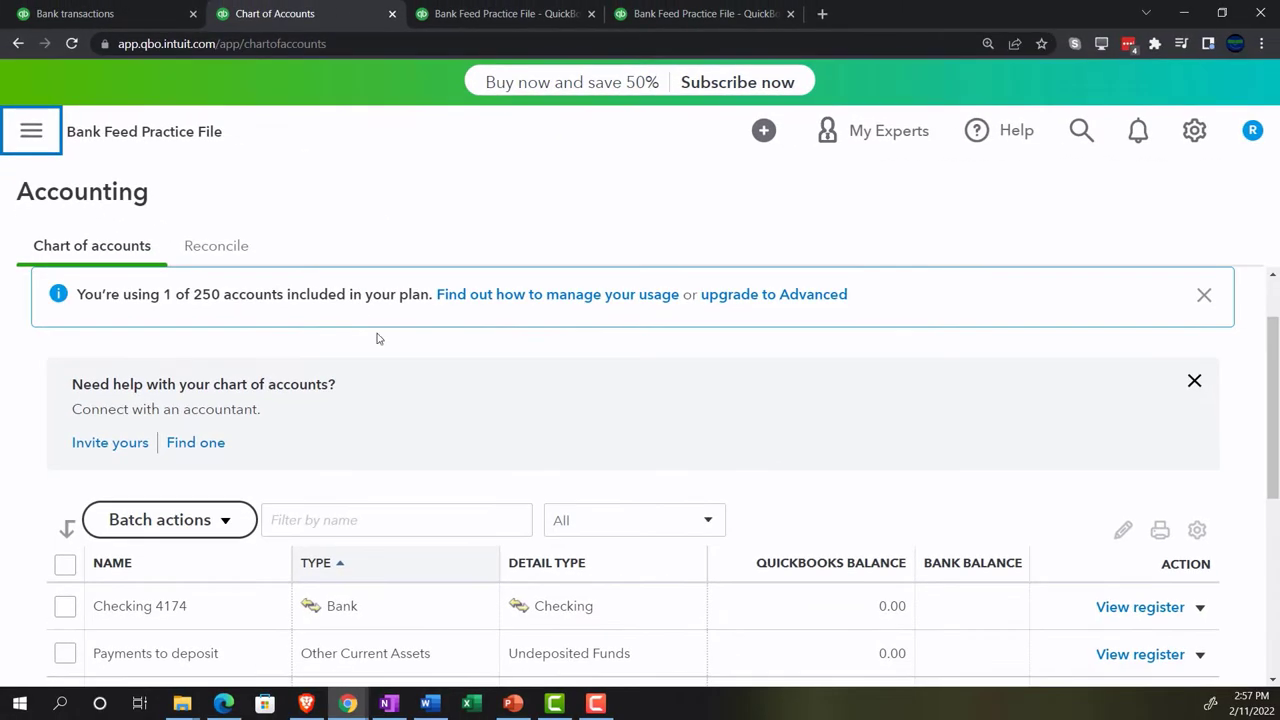
click(1194, 381)
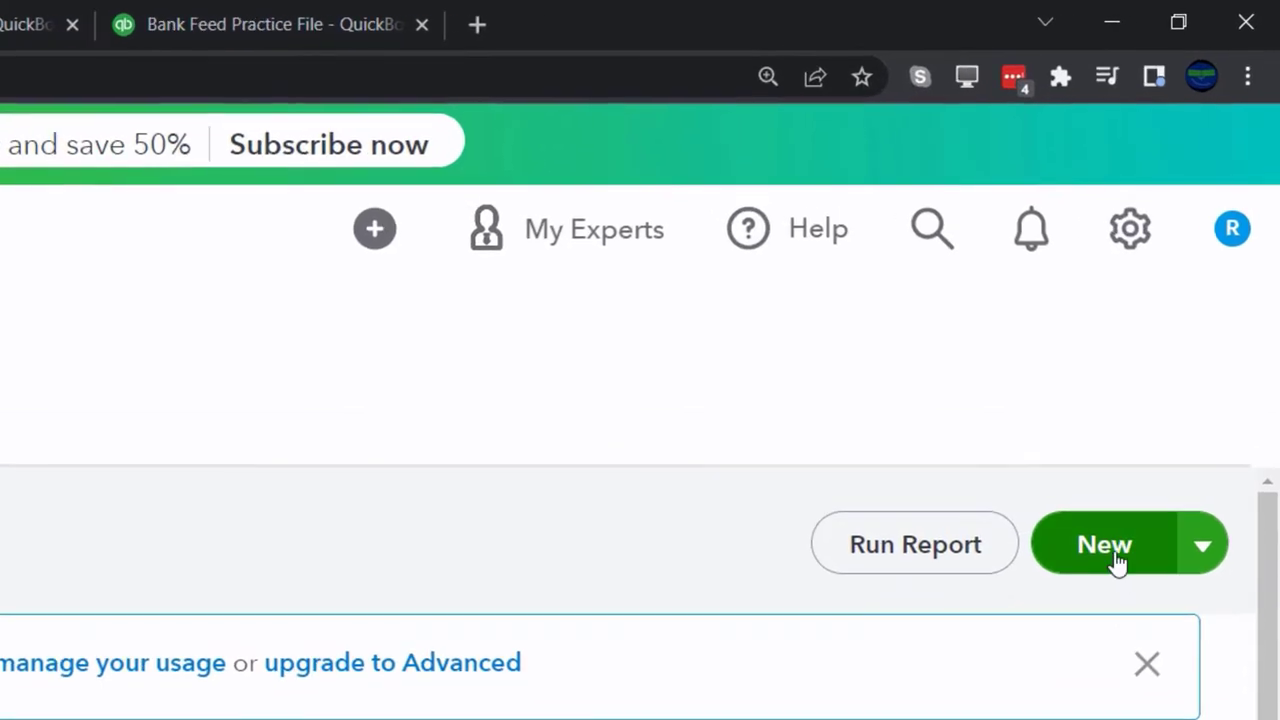
Create and save an account of type Expenses with detail type Utilities, named Utilities.
click(1110, 552)
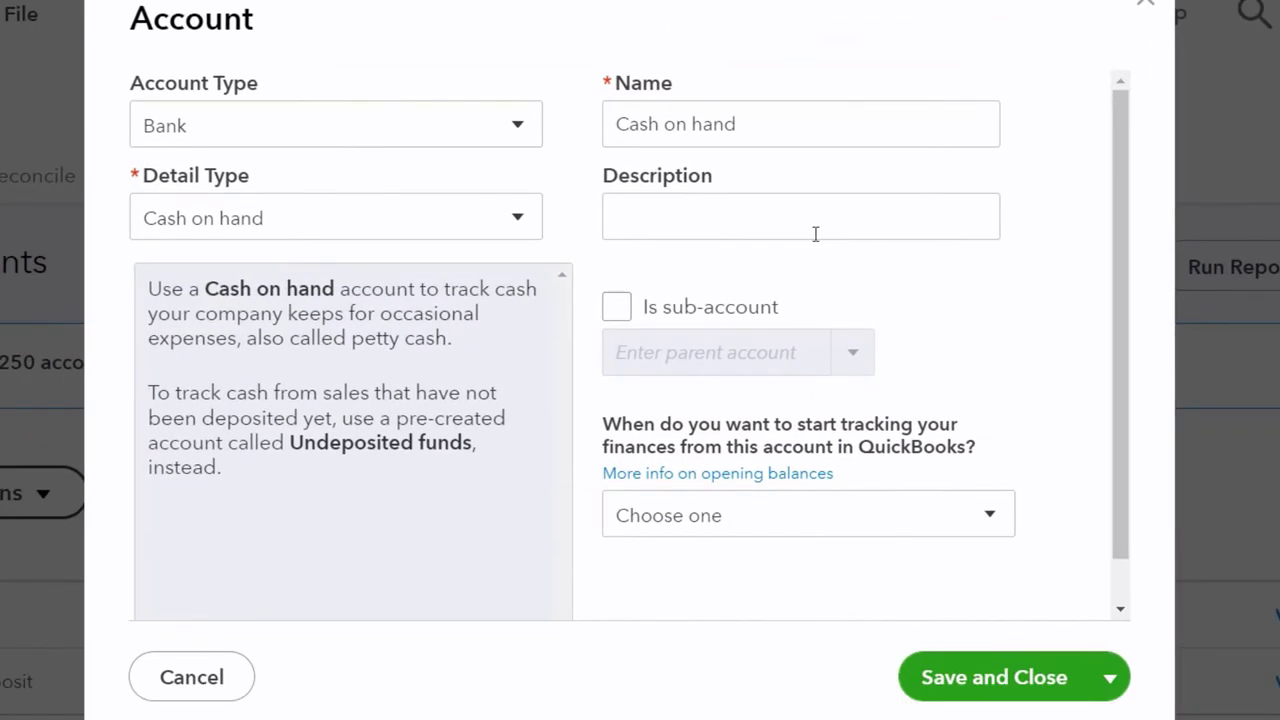
click(524, 126)
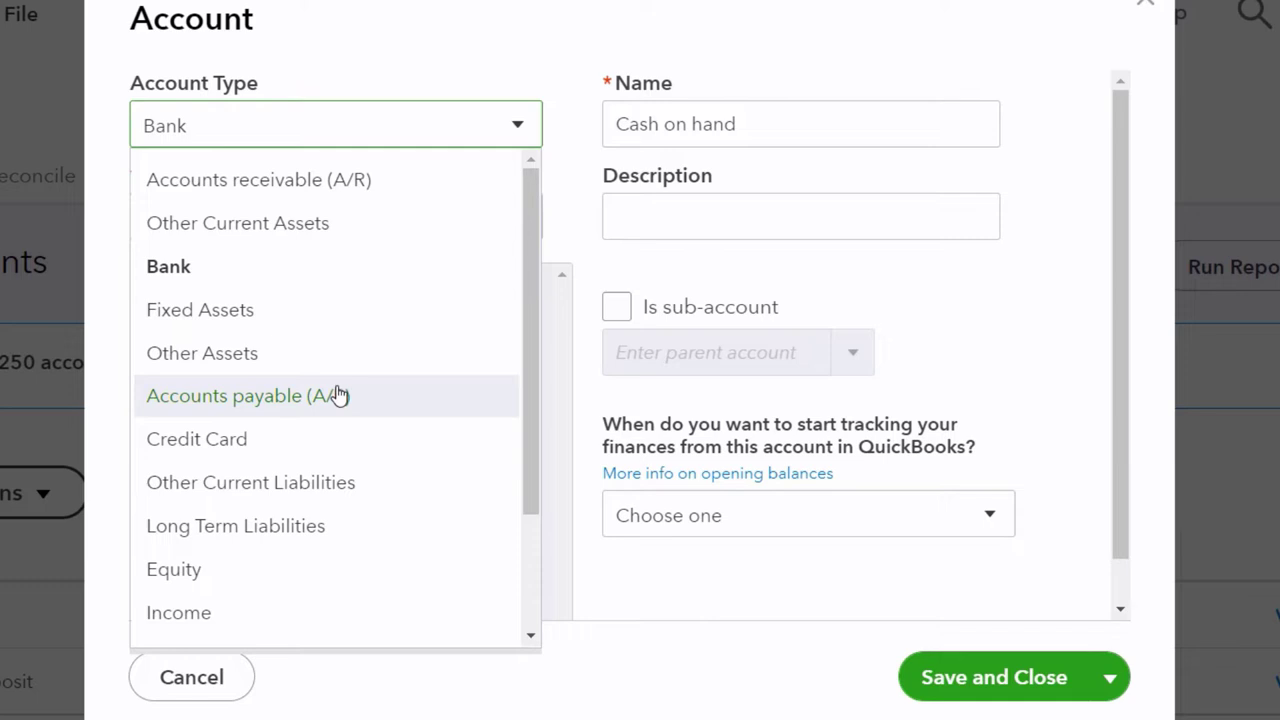
scroll(340, 396, down, 1)
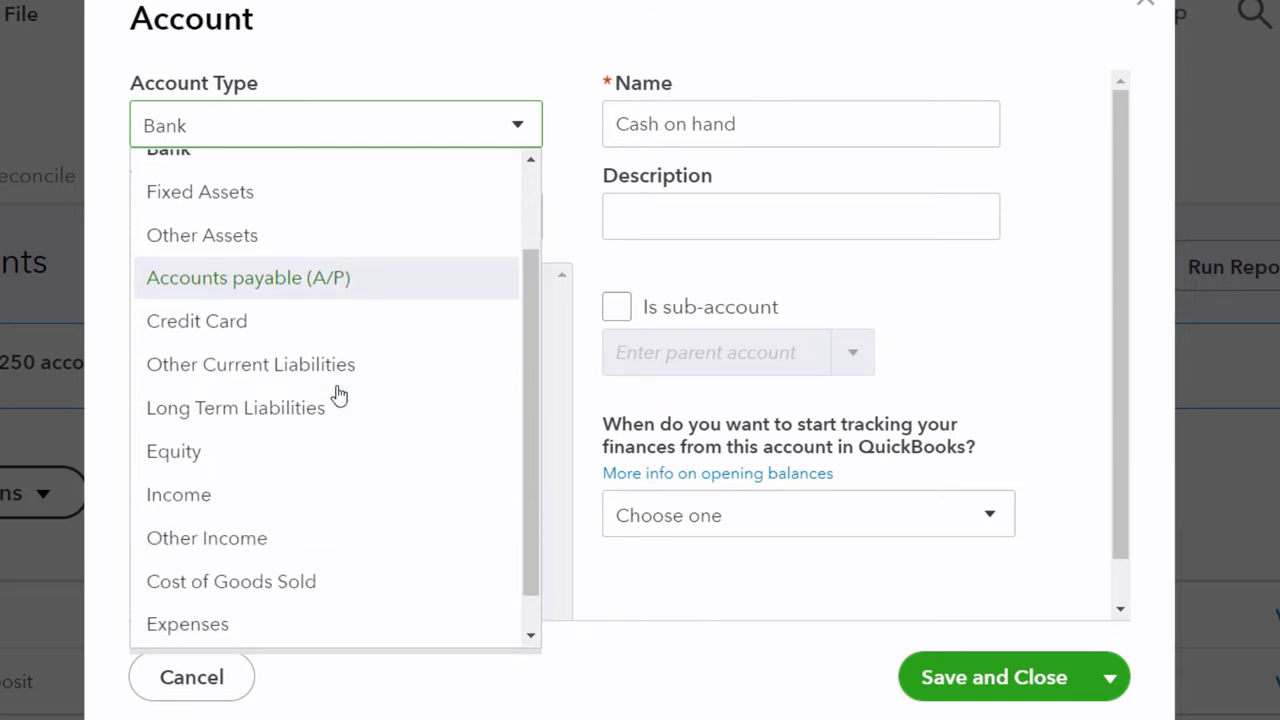
scroll(340, 396, down, 1)
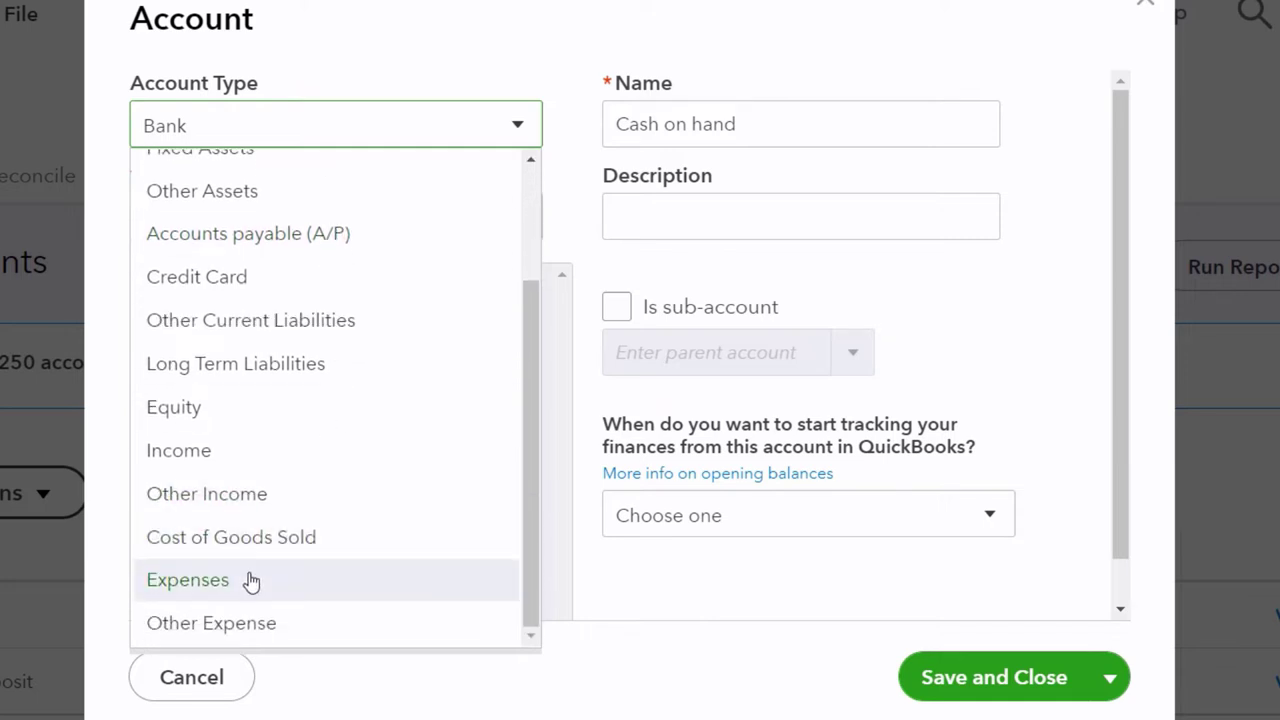
click(250, 580)
click(521, 220)
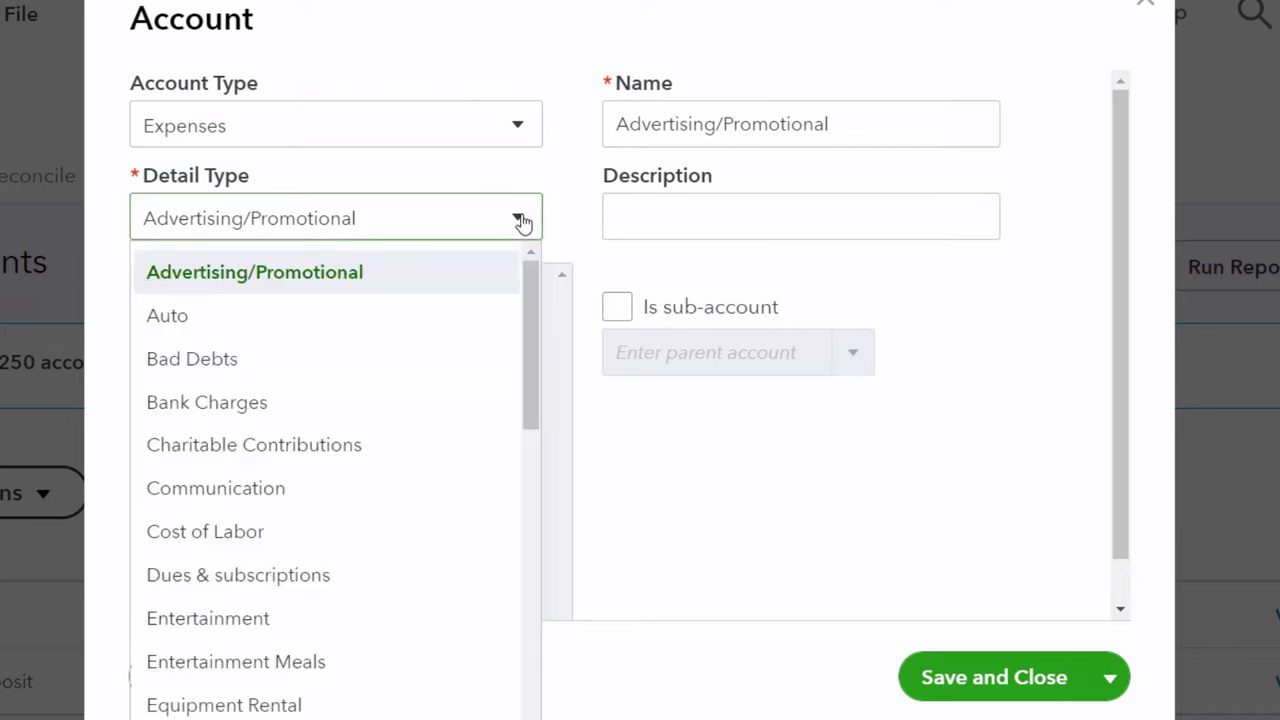
scroll(479, 370, down, 8)
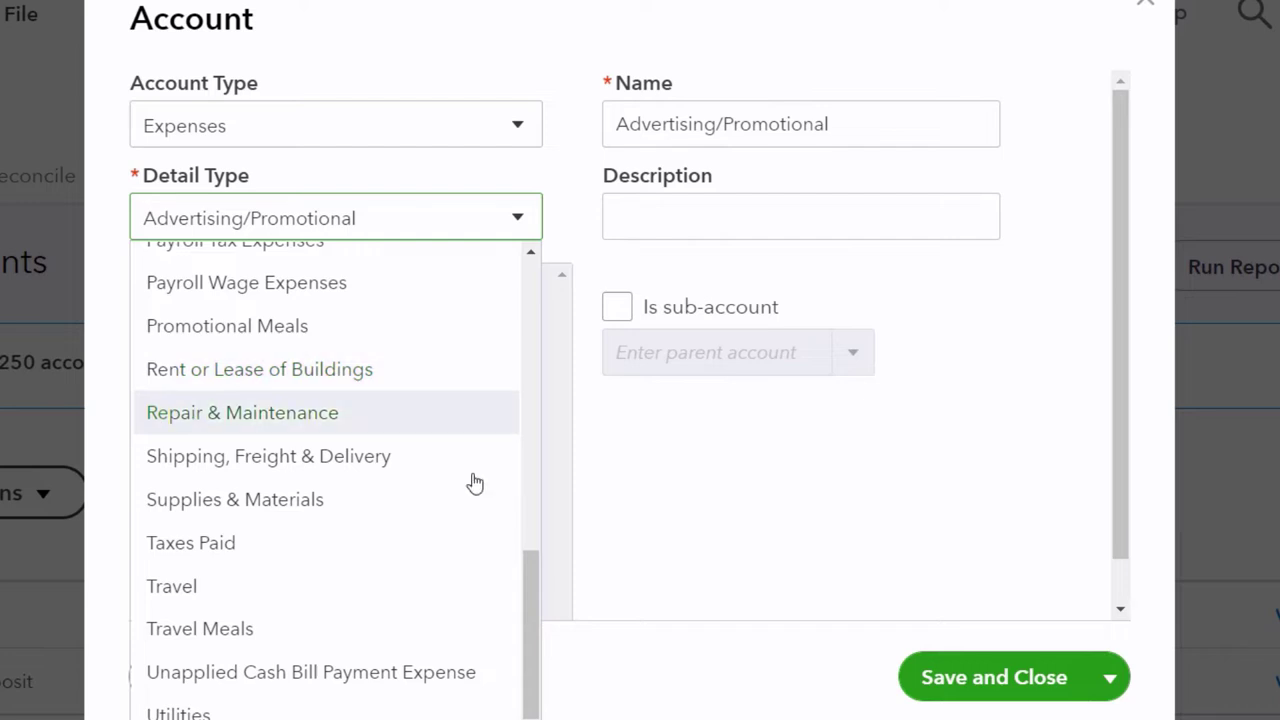
click(290, 708)
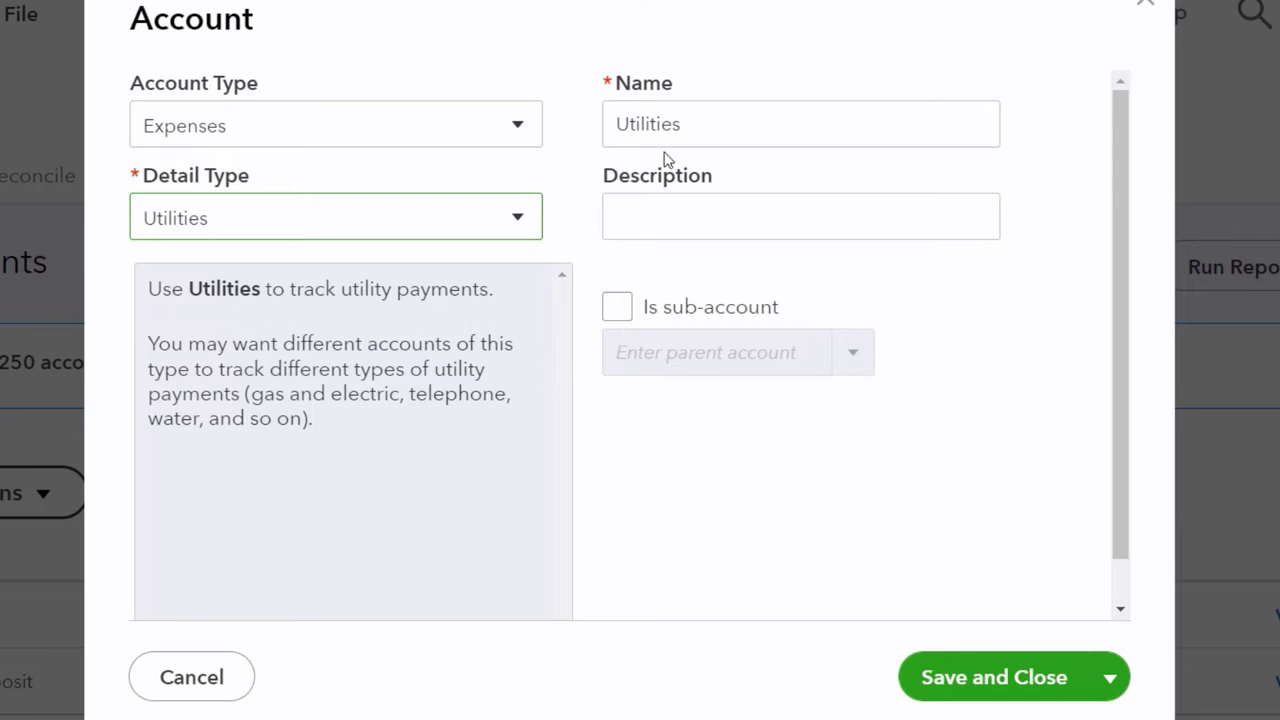
click(980, 676)
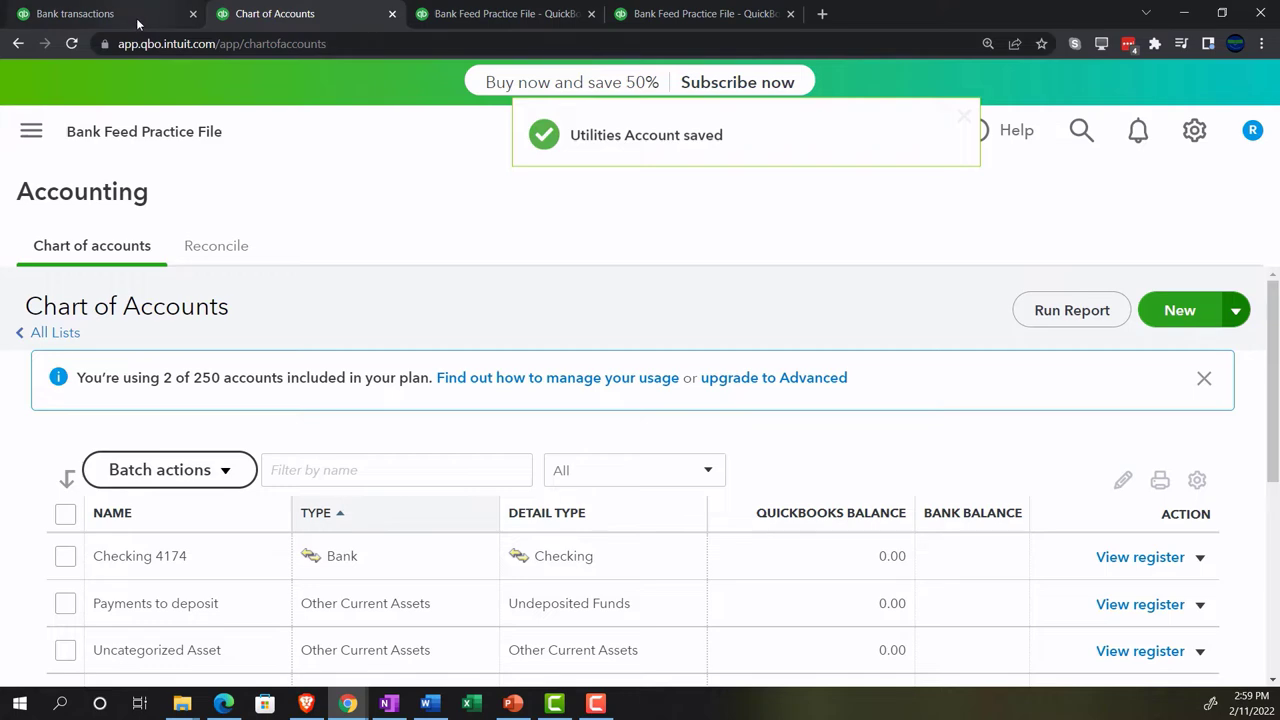
Back in the Bank transactions tab, set the 09/21/2021 gas payment's vendor to SO CAL GAS, copied from its memo.
click(136, 18)
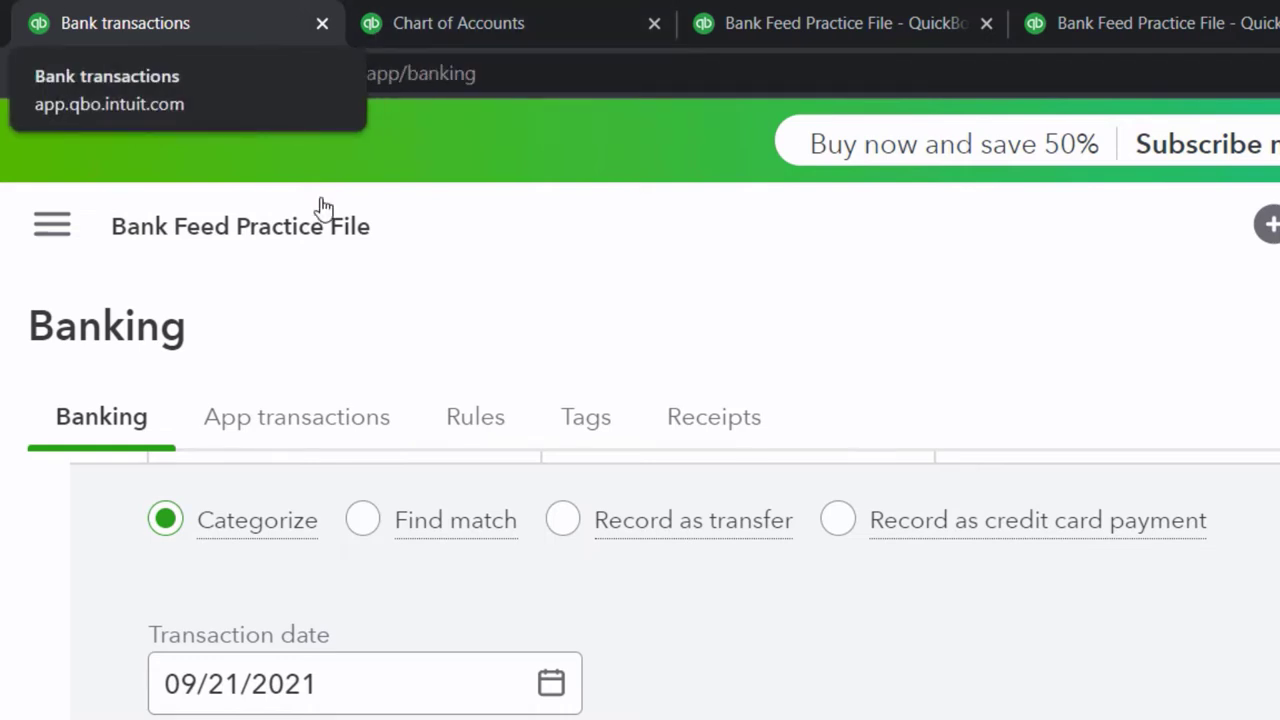
scroll(663, 510, down, 2)
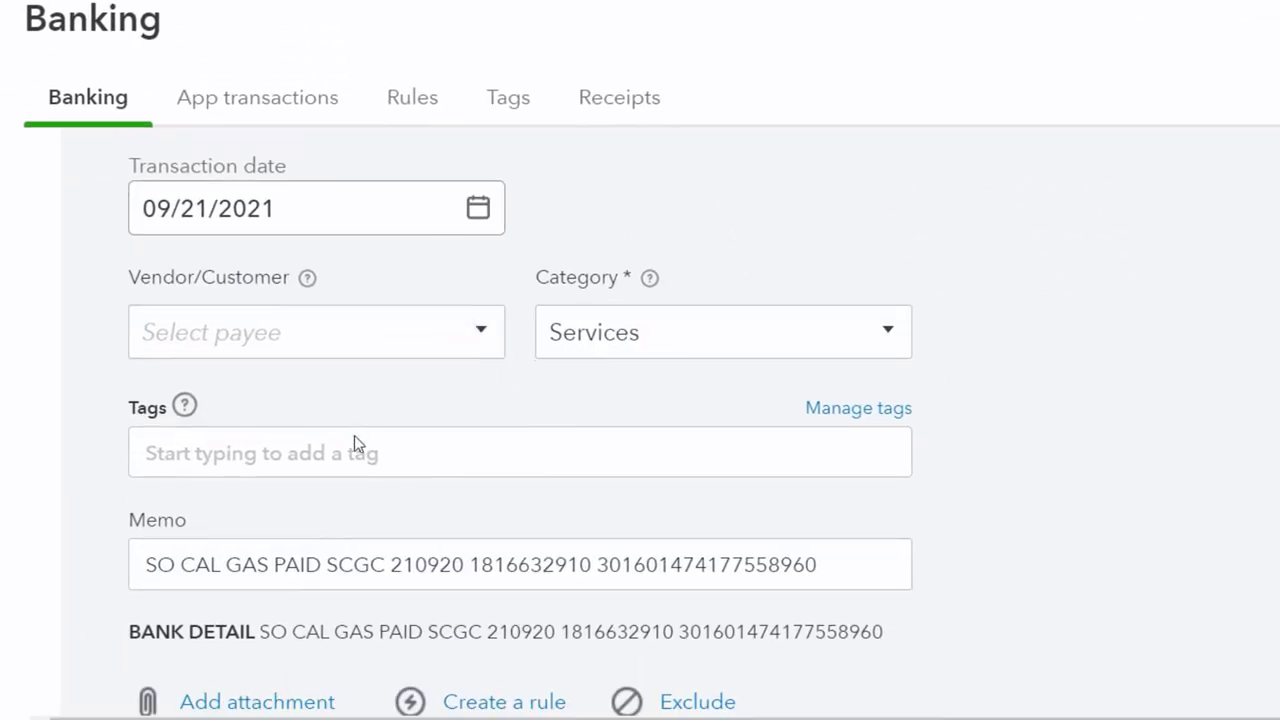
double_click(272, 565)
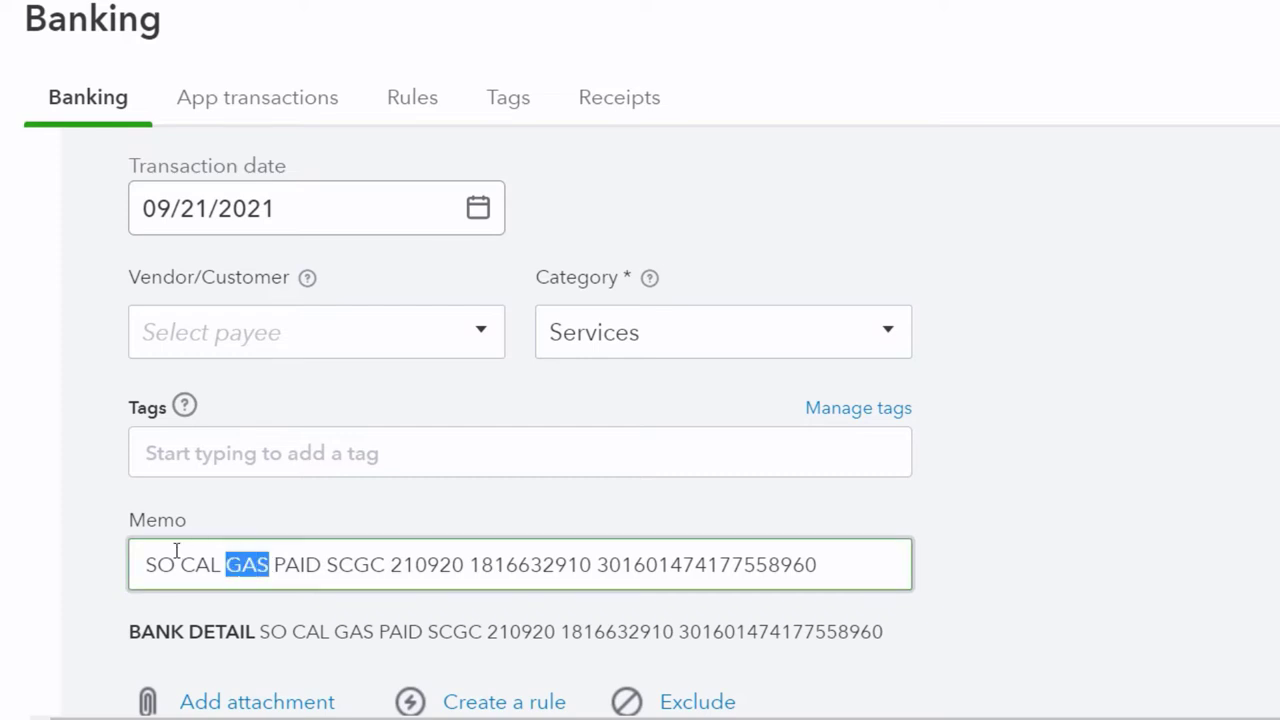
drag(277, 543, 242, 265)
key(ctrl+c)
click(277, 329)
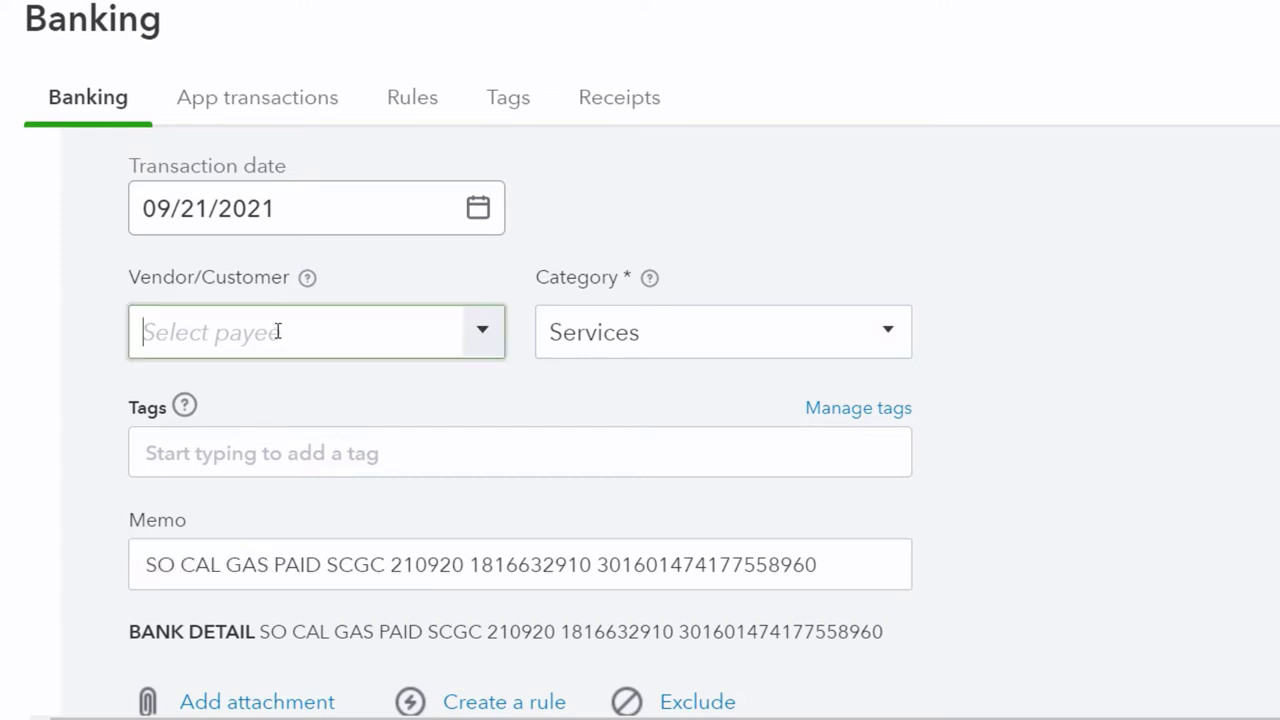
key(ctrl+v)
click(283, 446)
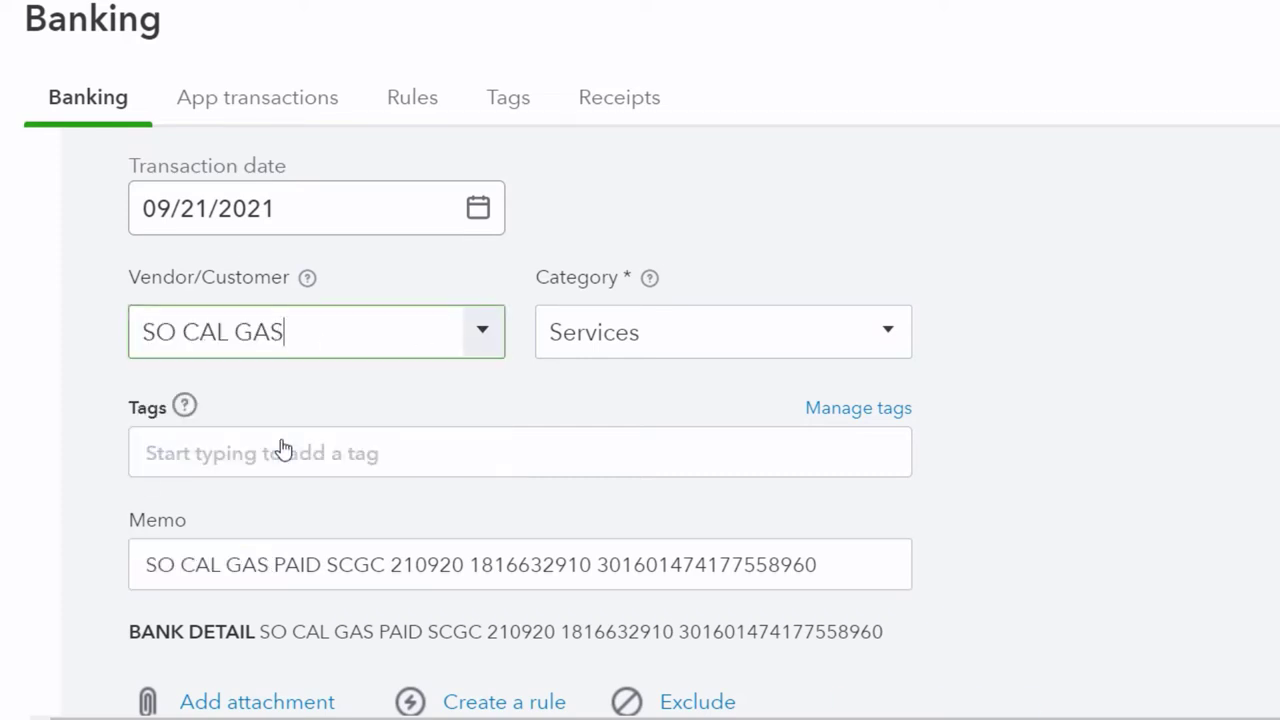
Set the 09/21/2021 SO CAL GAS payment's category to Utilities, leaving its tags empty.
key(Tab)
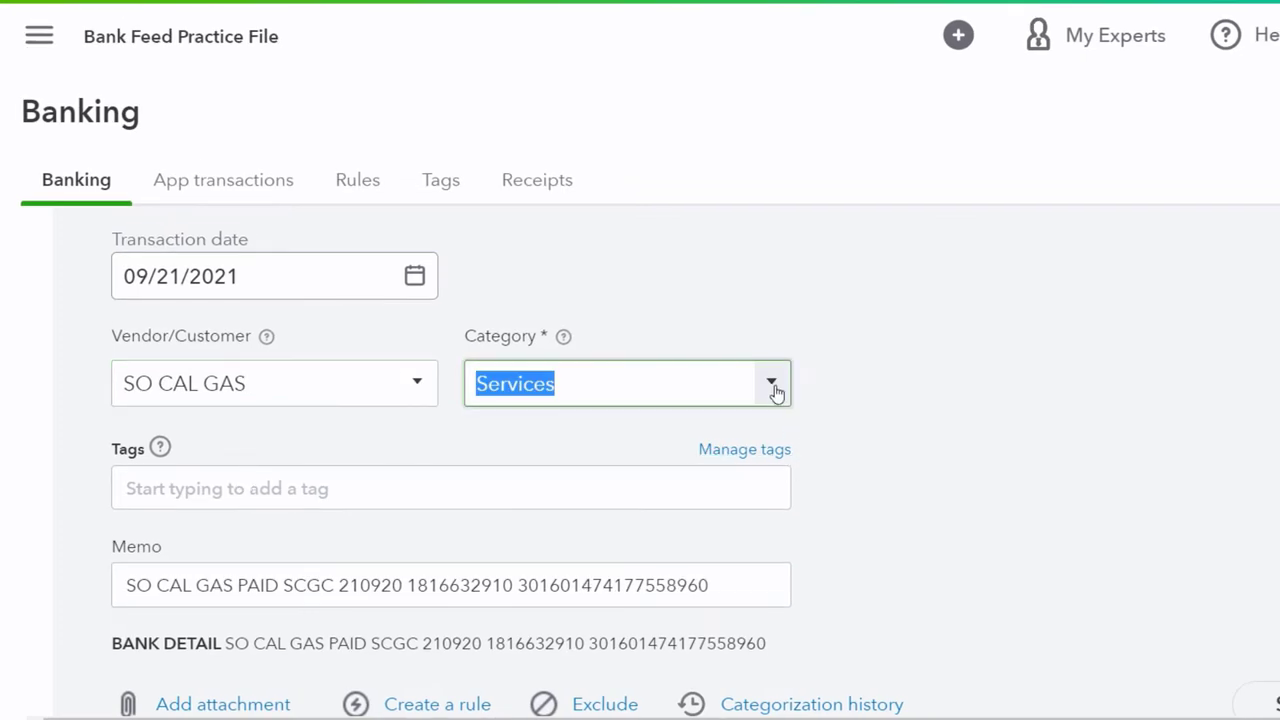
click(856, 343)
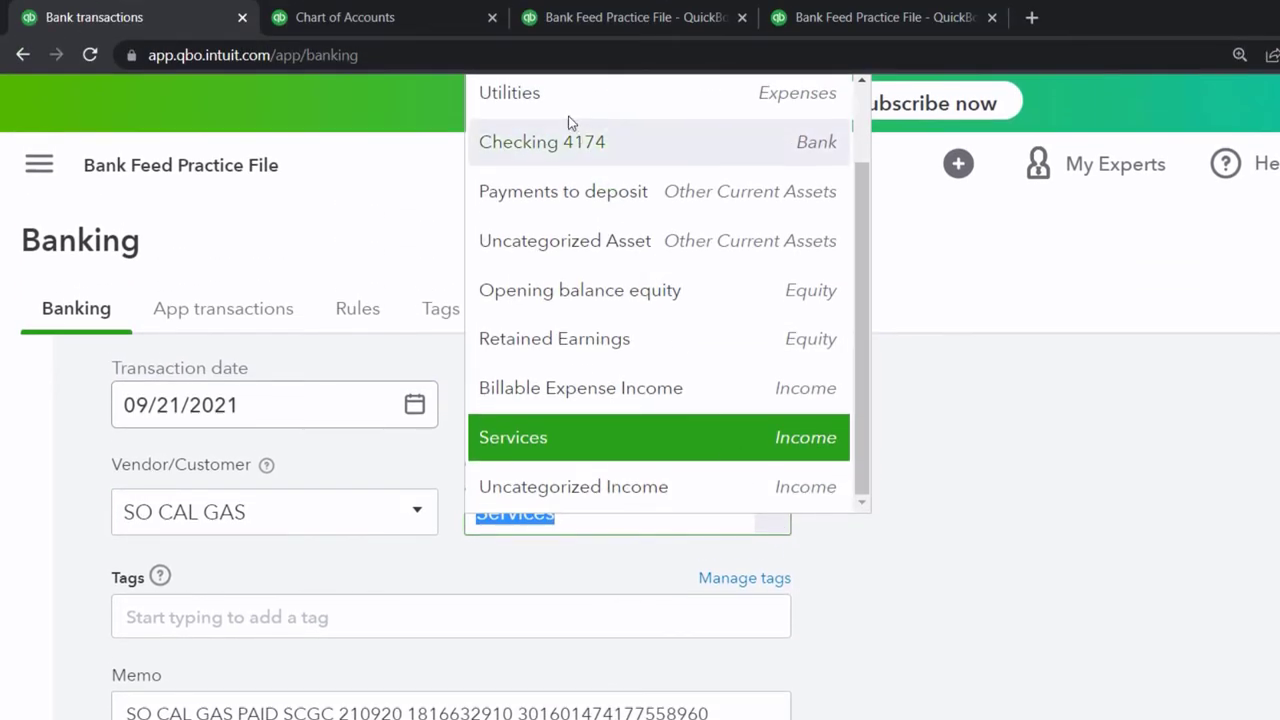
click(556, 100)
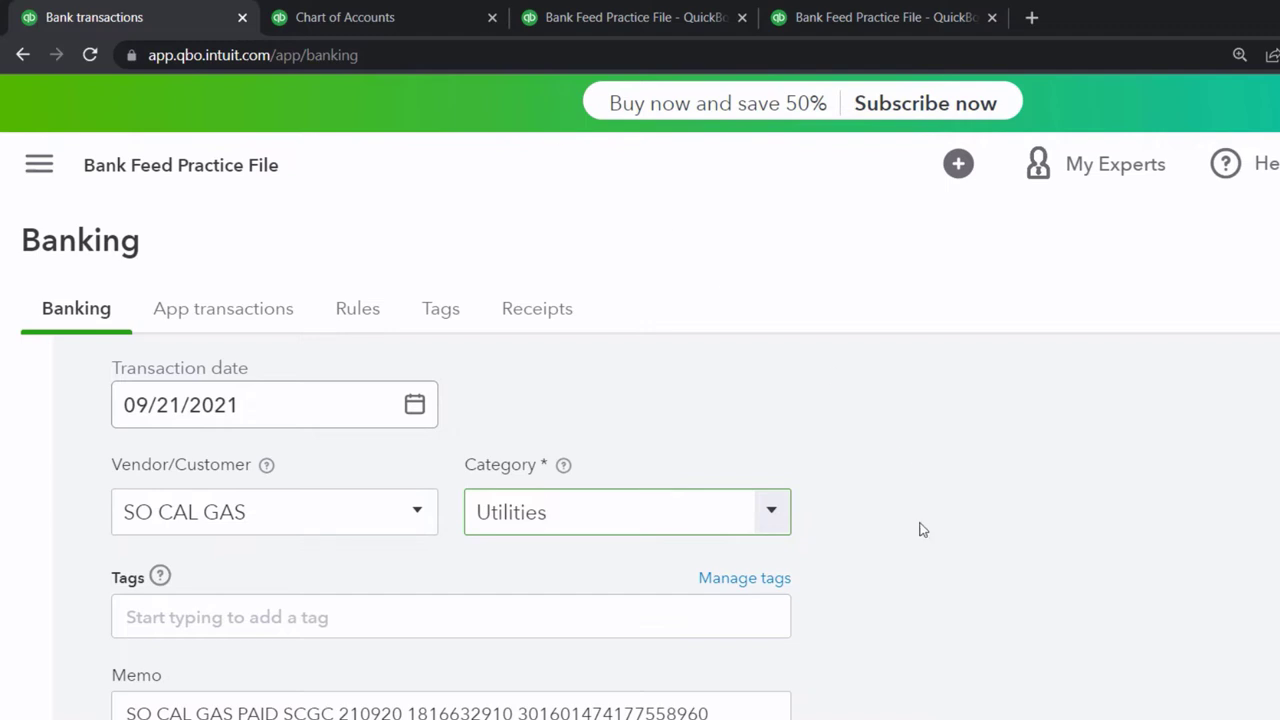
key(Tab)
key(Tab)
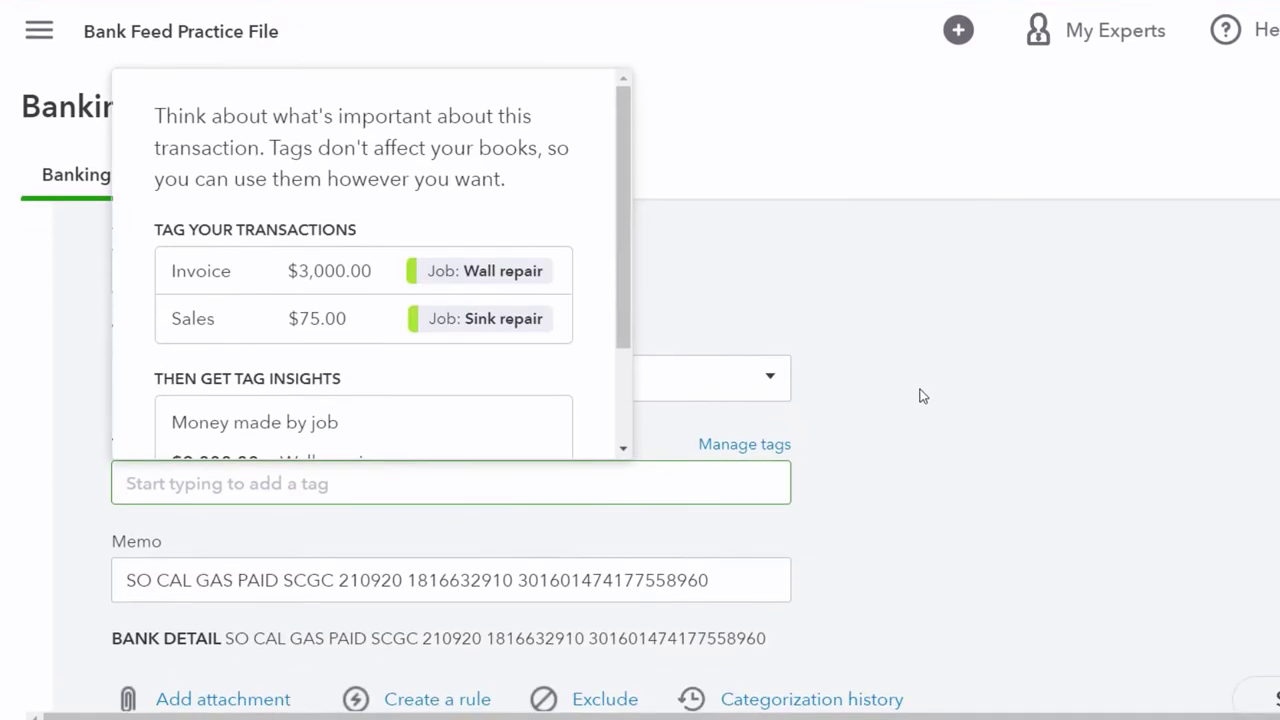
key(Tab)
Start a bank rule from the gas payment and name it SO CAL GAS.
scroll(1024, 396, down, 2)
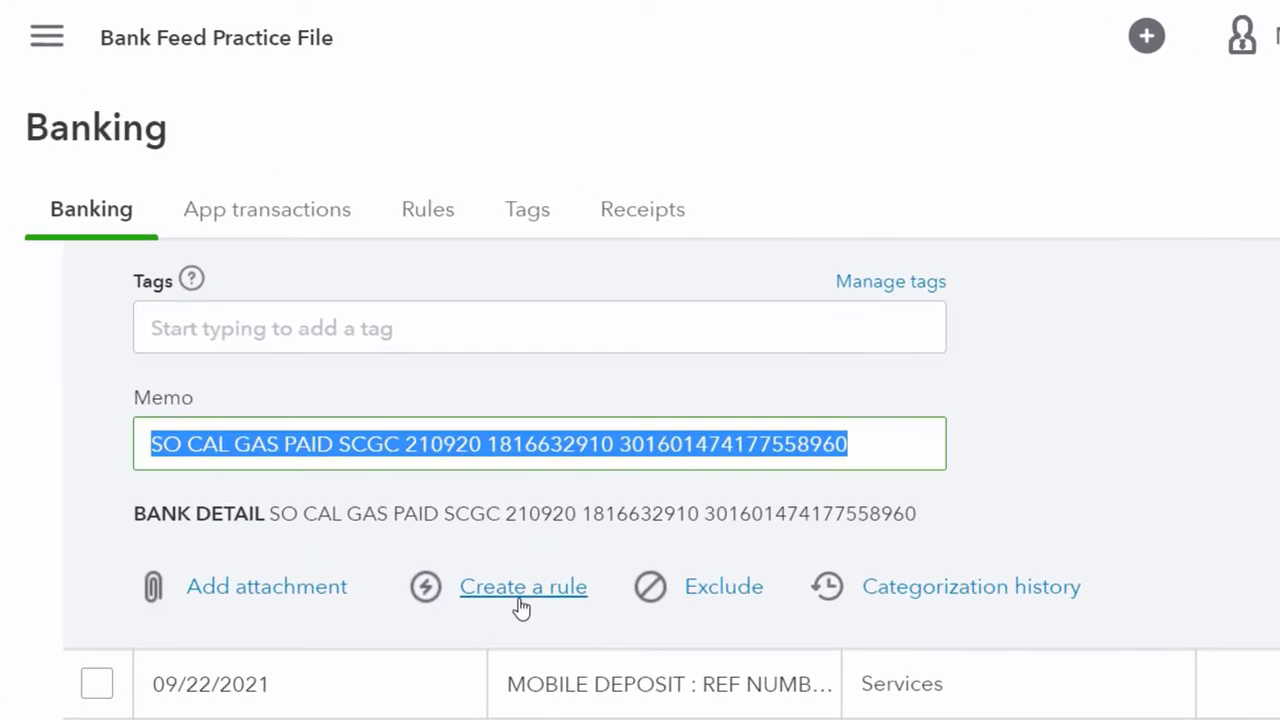
click(521, 607)
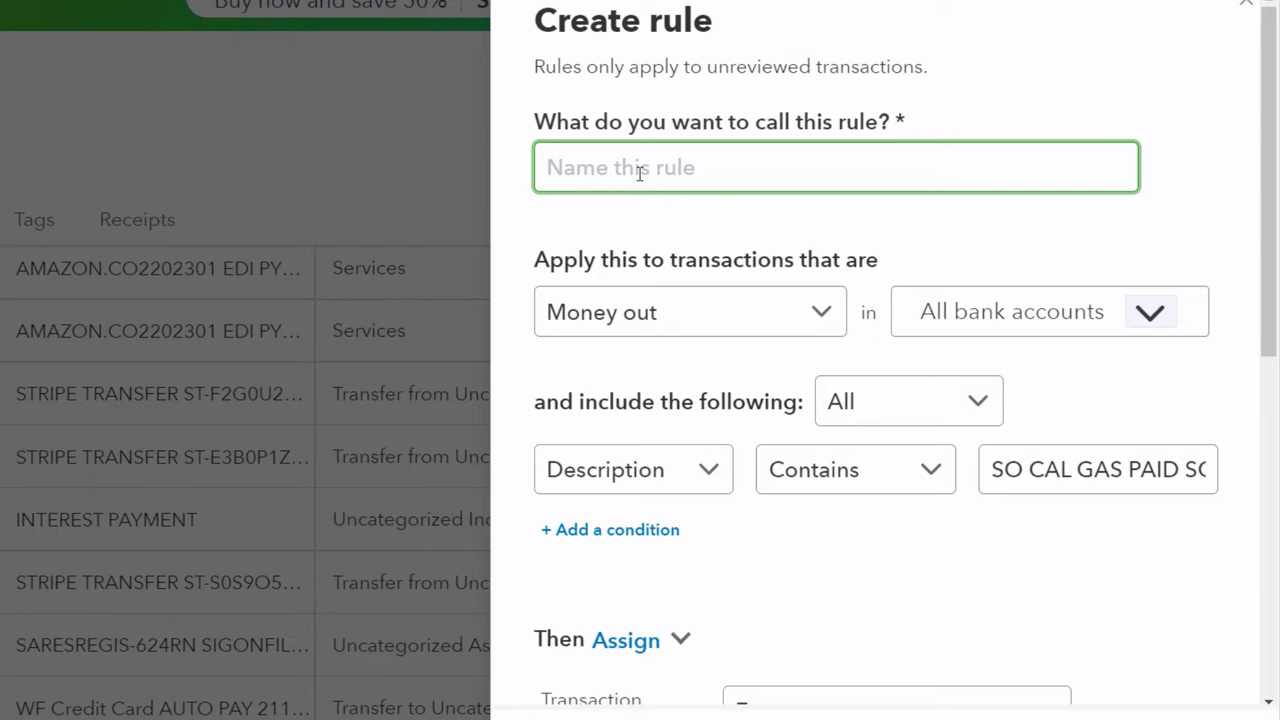
key(ctrl+v)
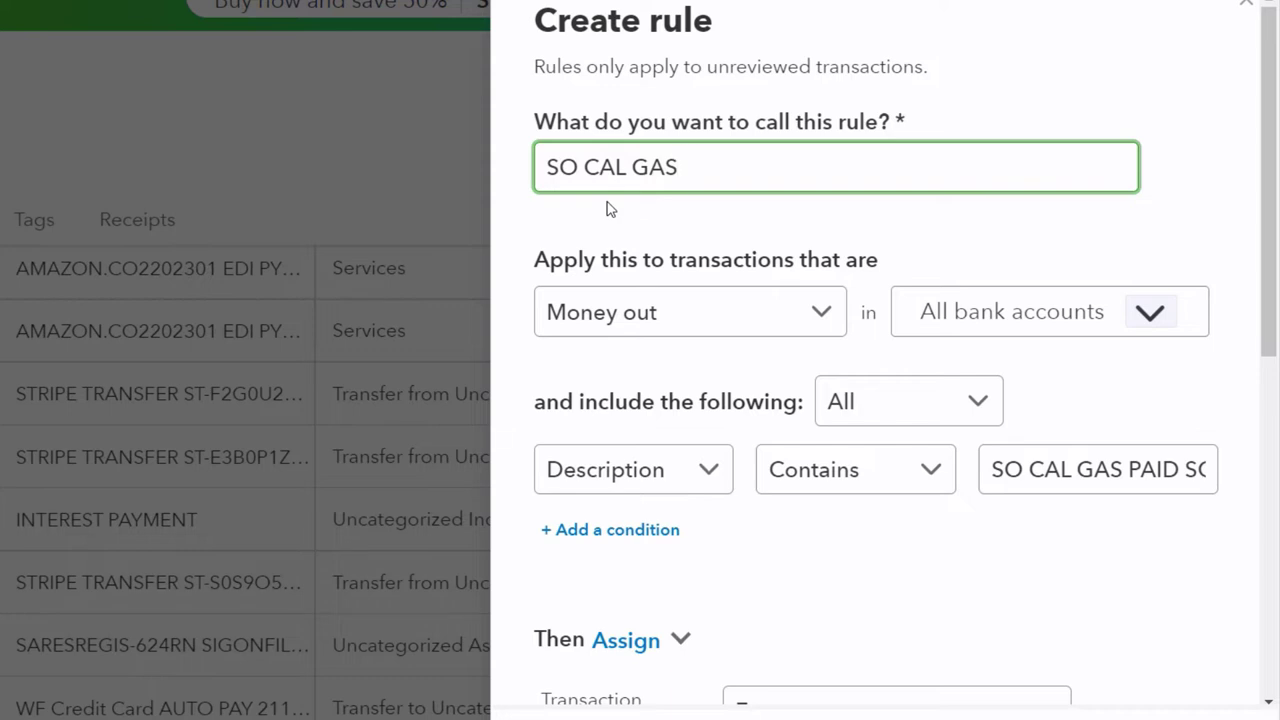
Review the rule's money direction, bank account and Any/All matching options, keeping Money out, All bank accounts and All.
click(828, 325)
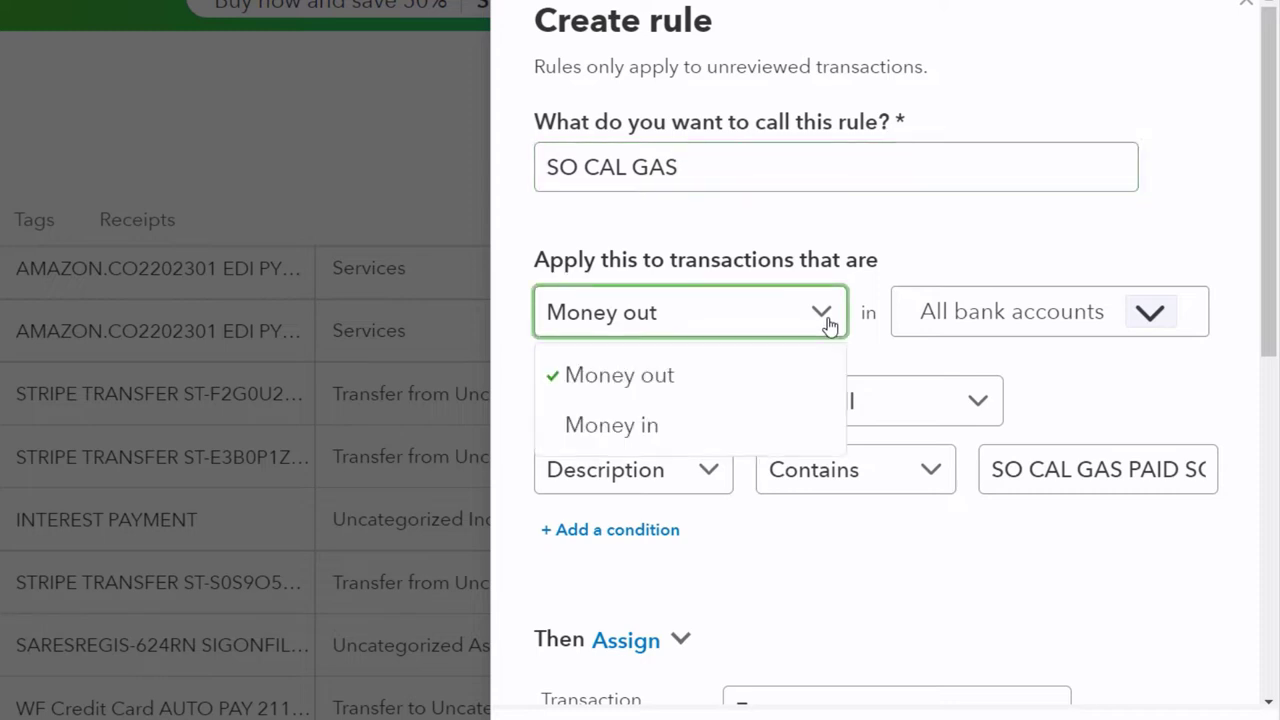
click(828, 325)
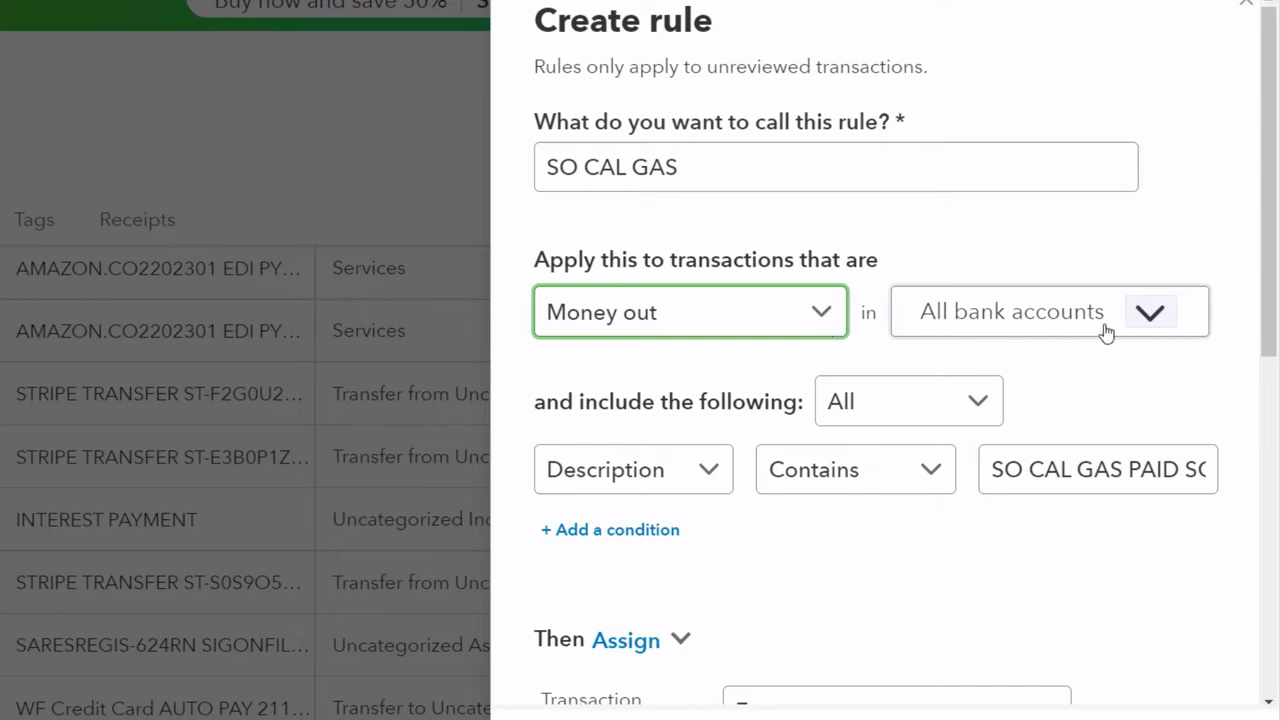
click(1148, 315)
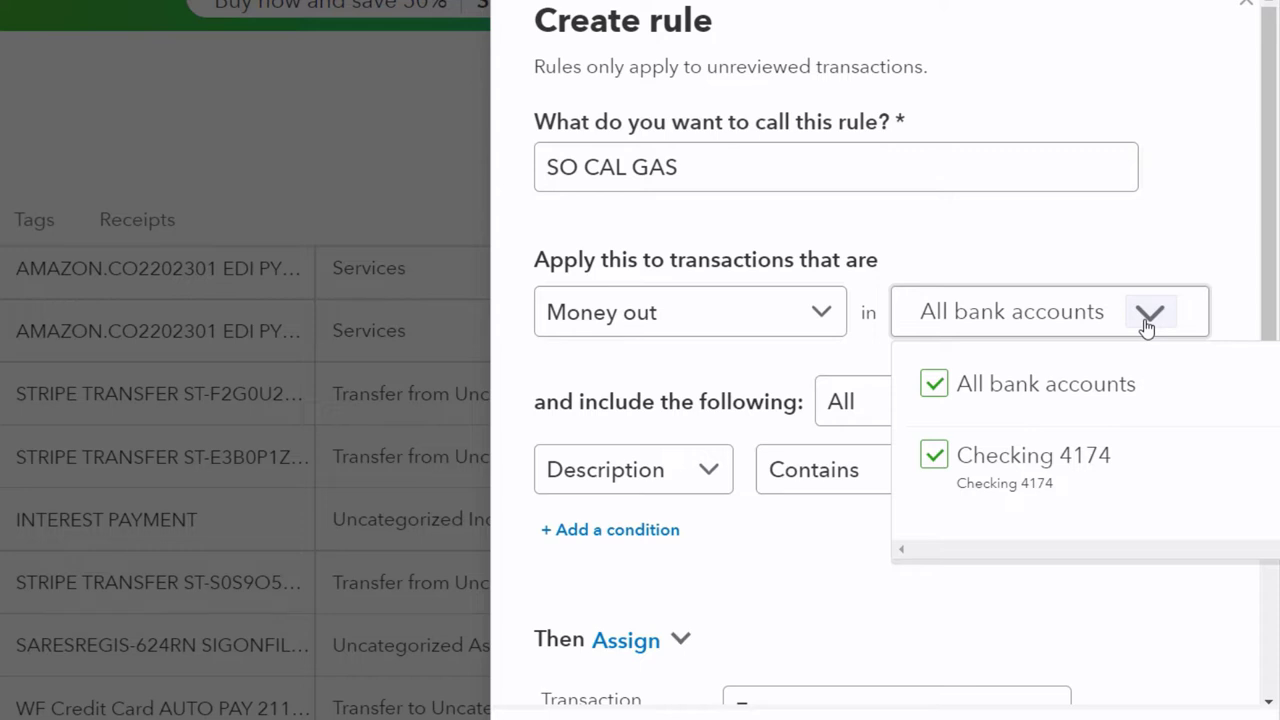
click(1148, 316)
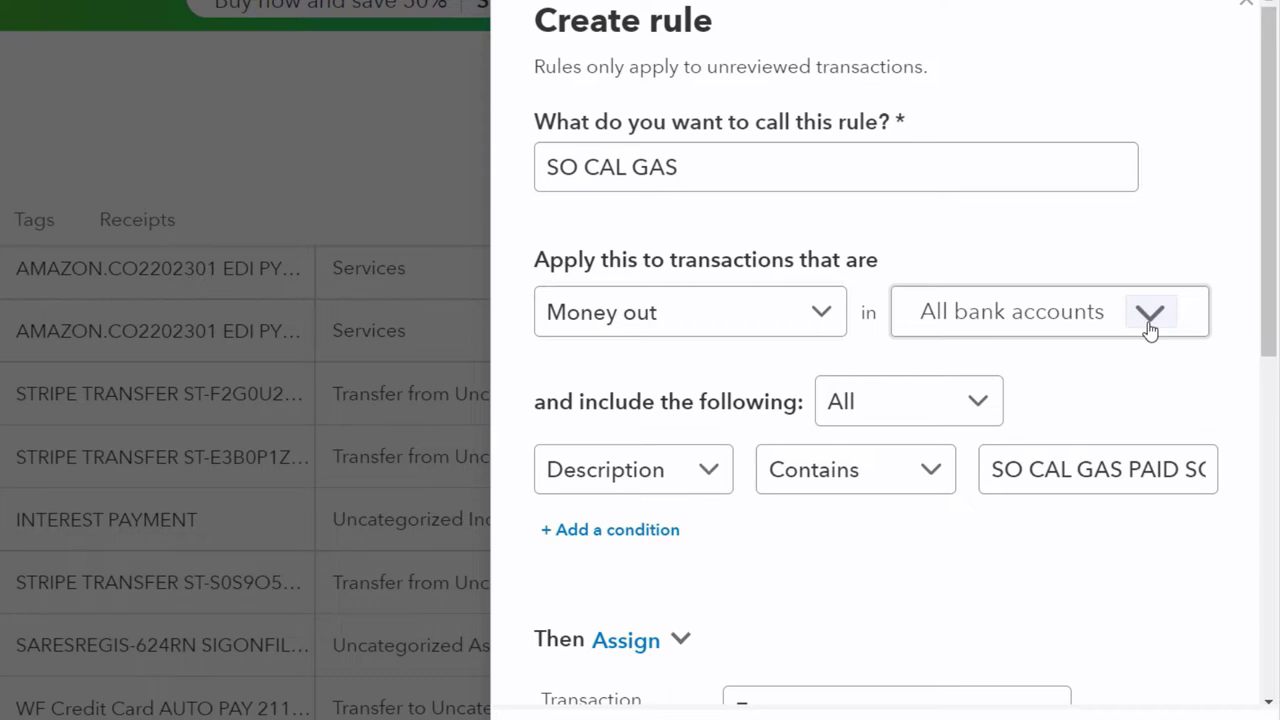
click(1150, 330)
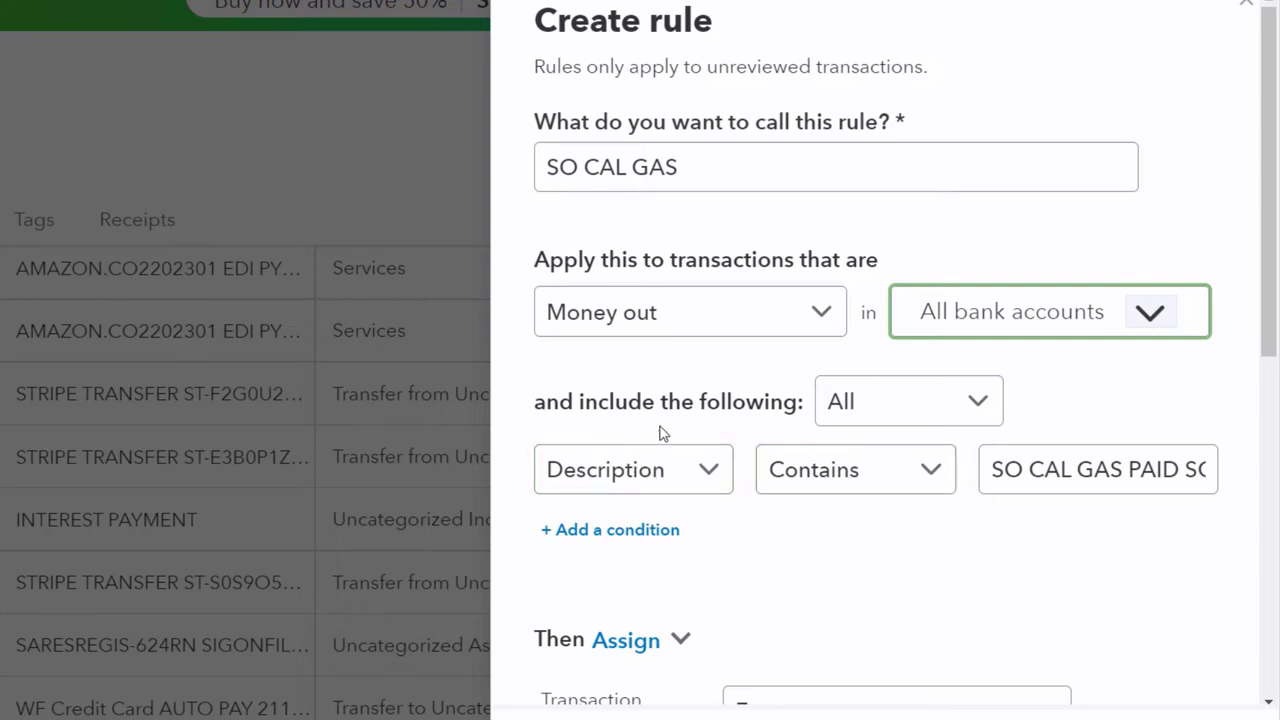
click(977, 407)
click(975, 406)
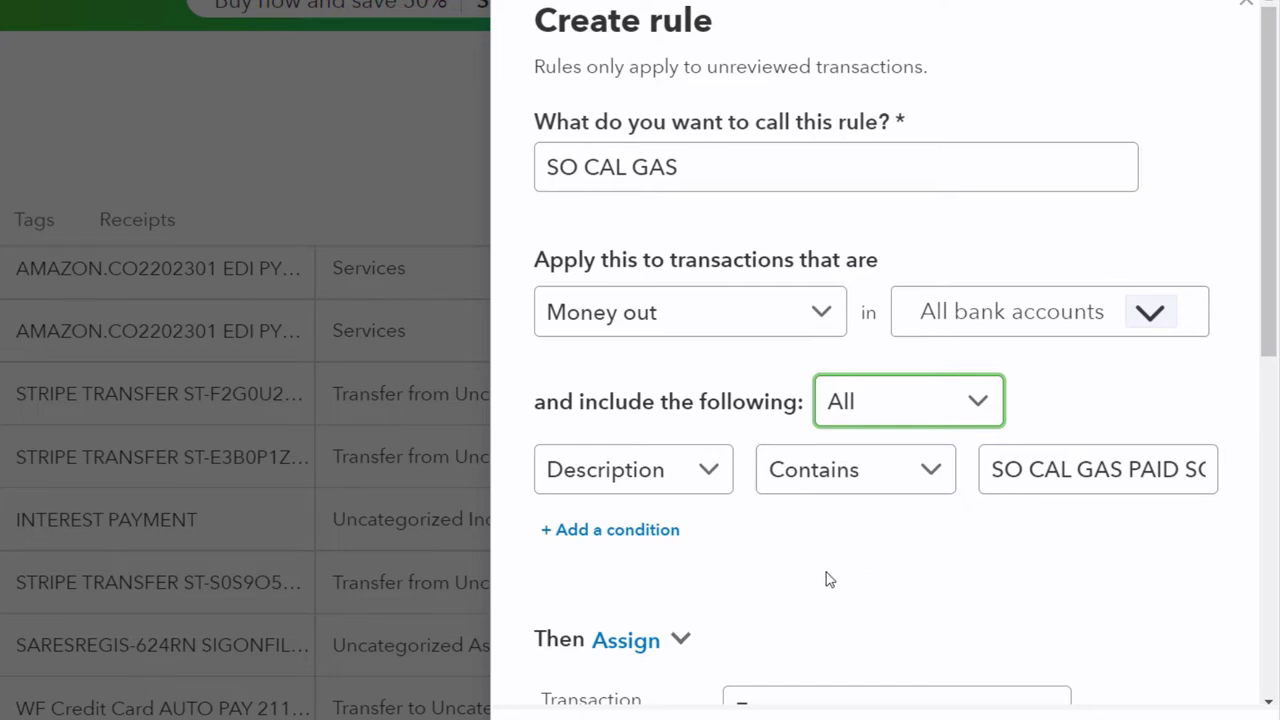
click(977, 405)
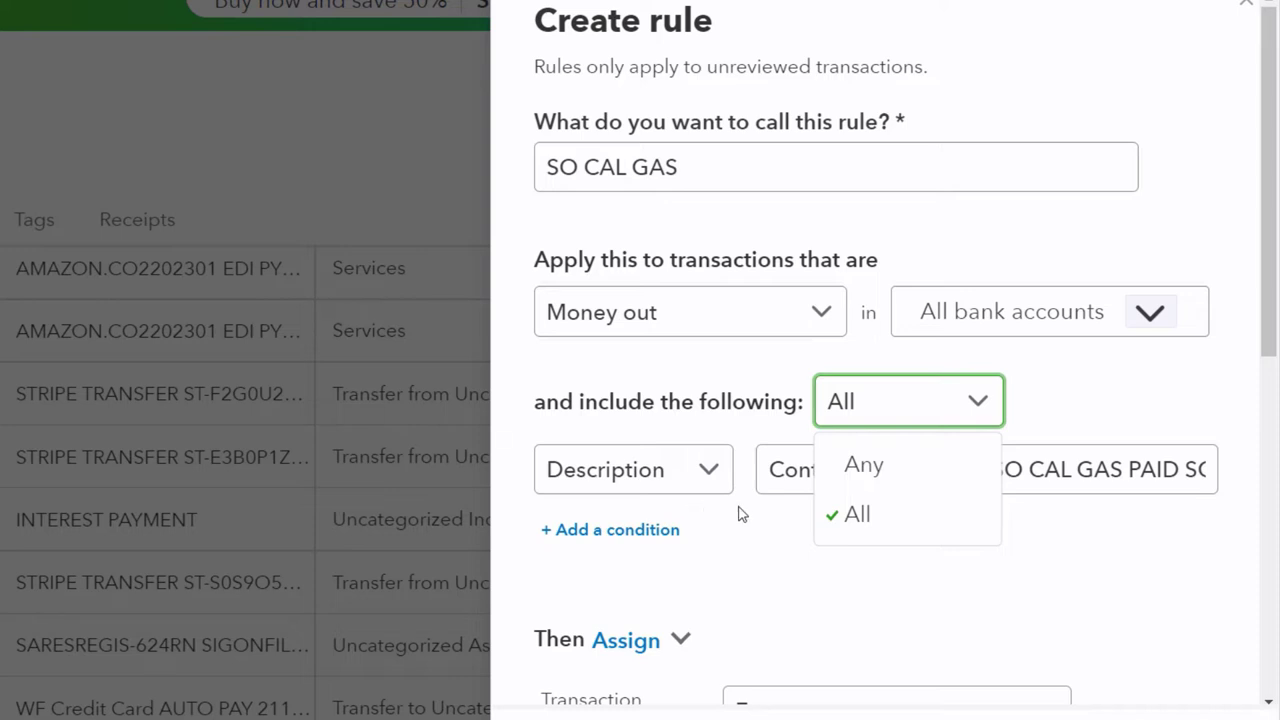
click(977, 403)
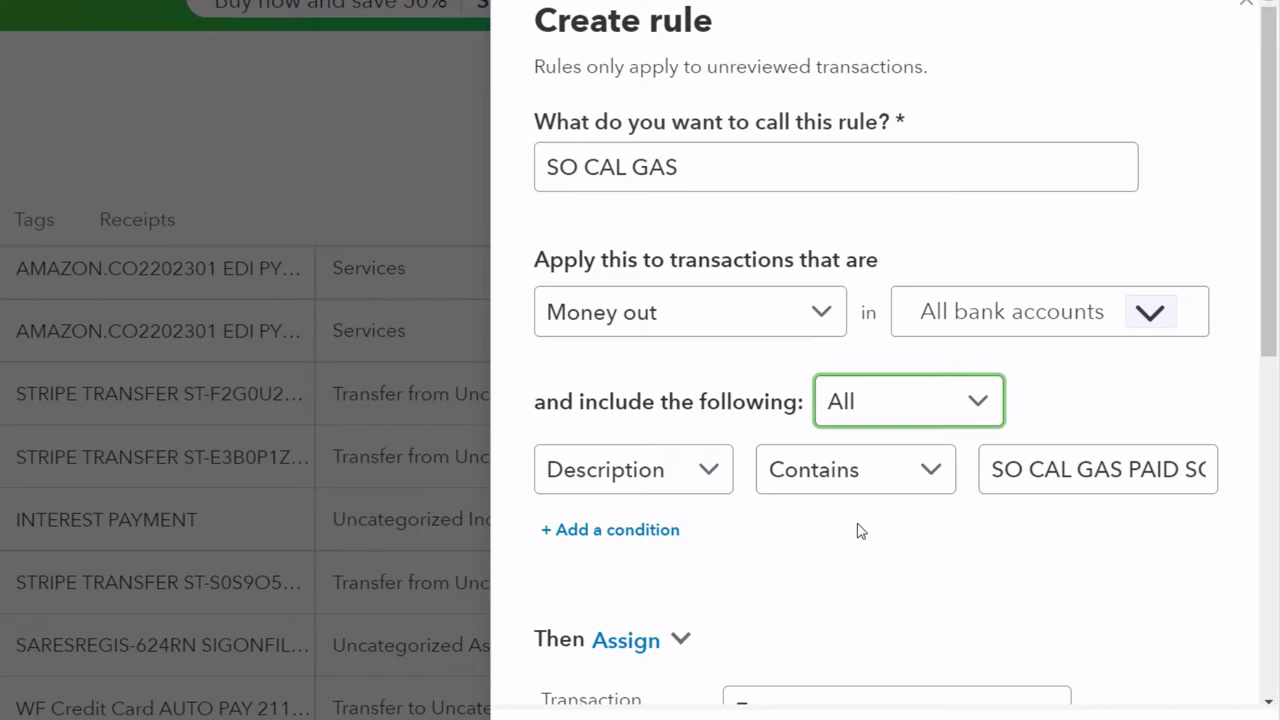
Try Amount as the rule's condition field, view its comparison options, and return the field to Description.
click(712, 482)
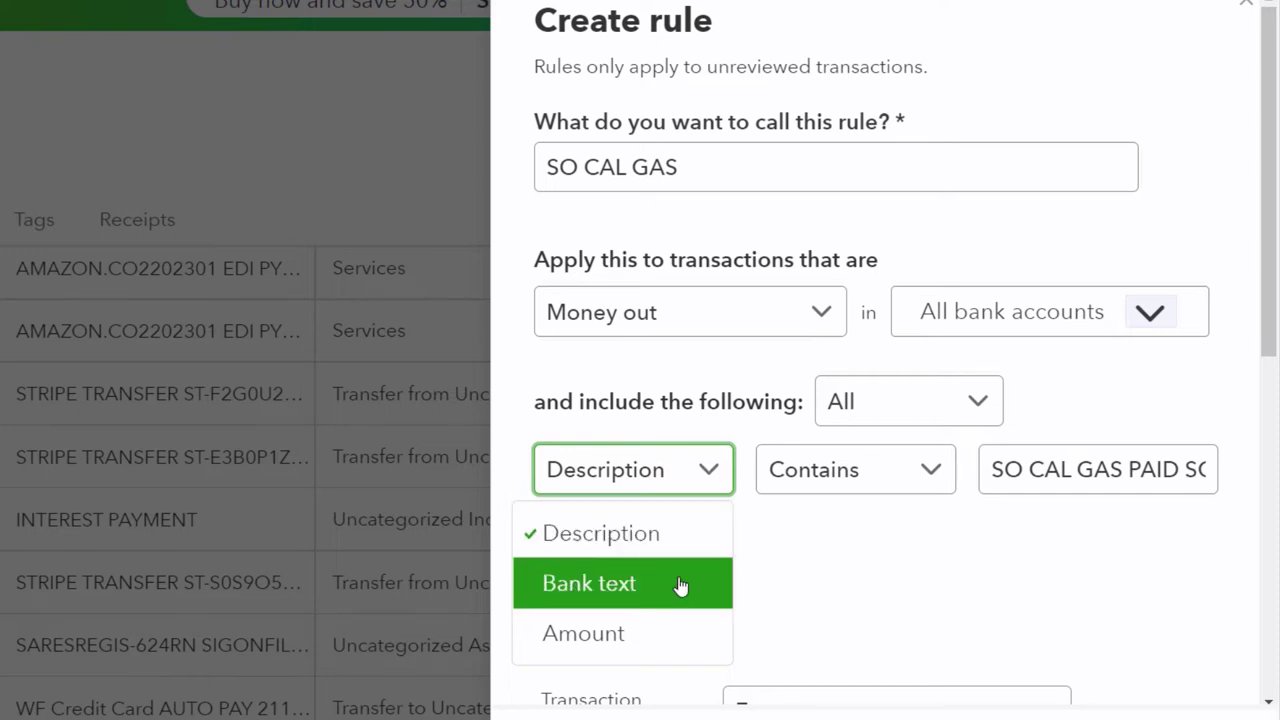
click(680, 633)
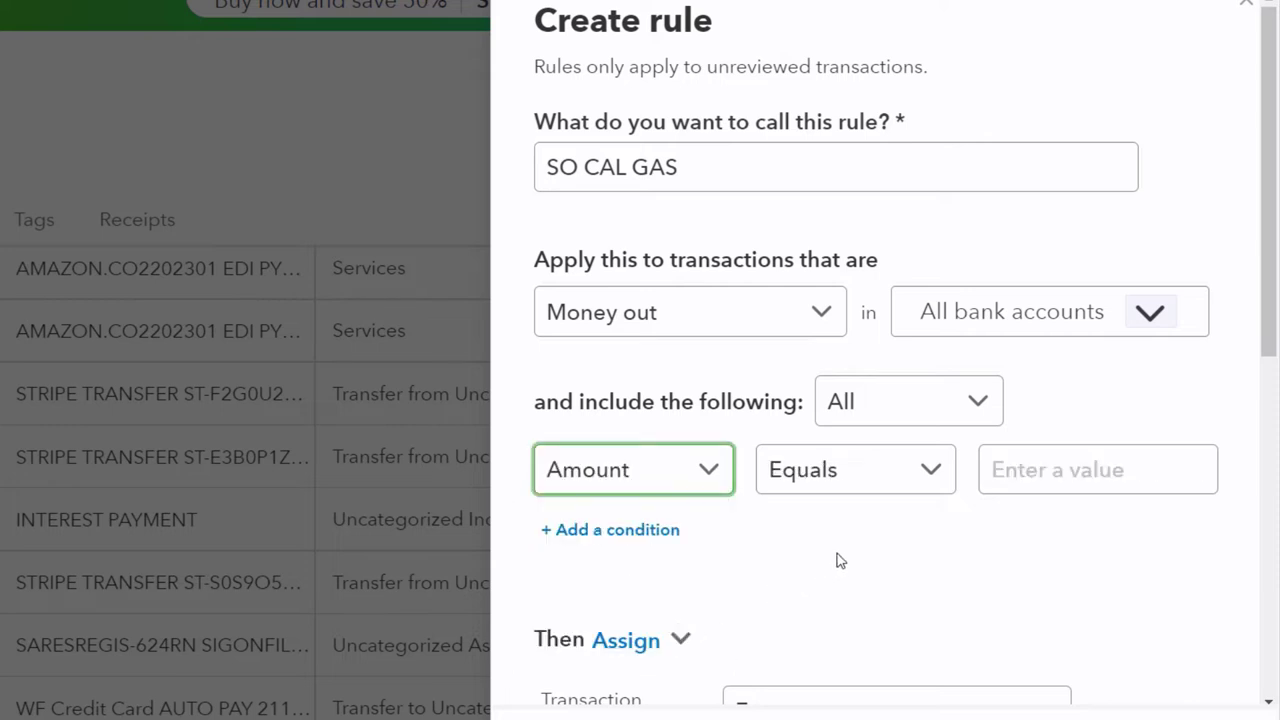
click(928, 473)
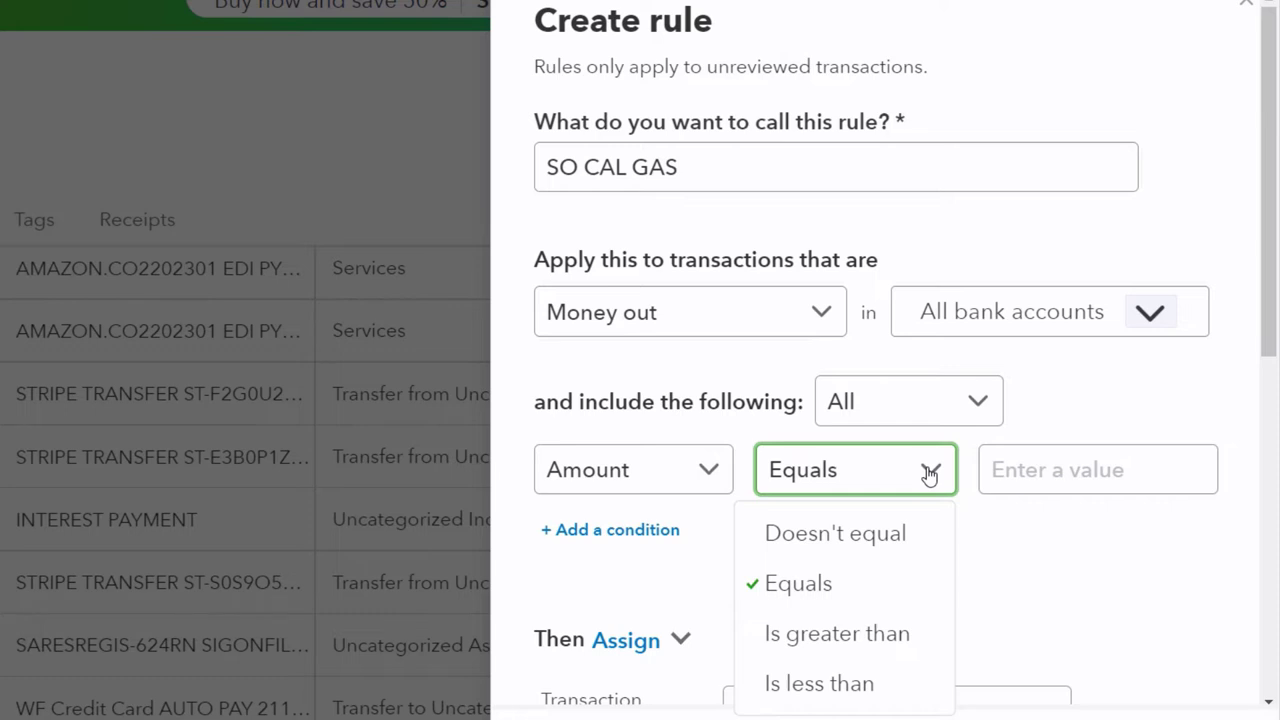
click(711, 474)
click(658, 533)
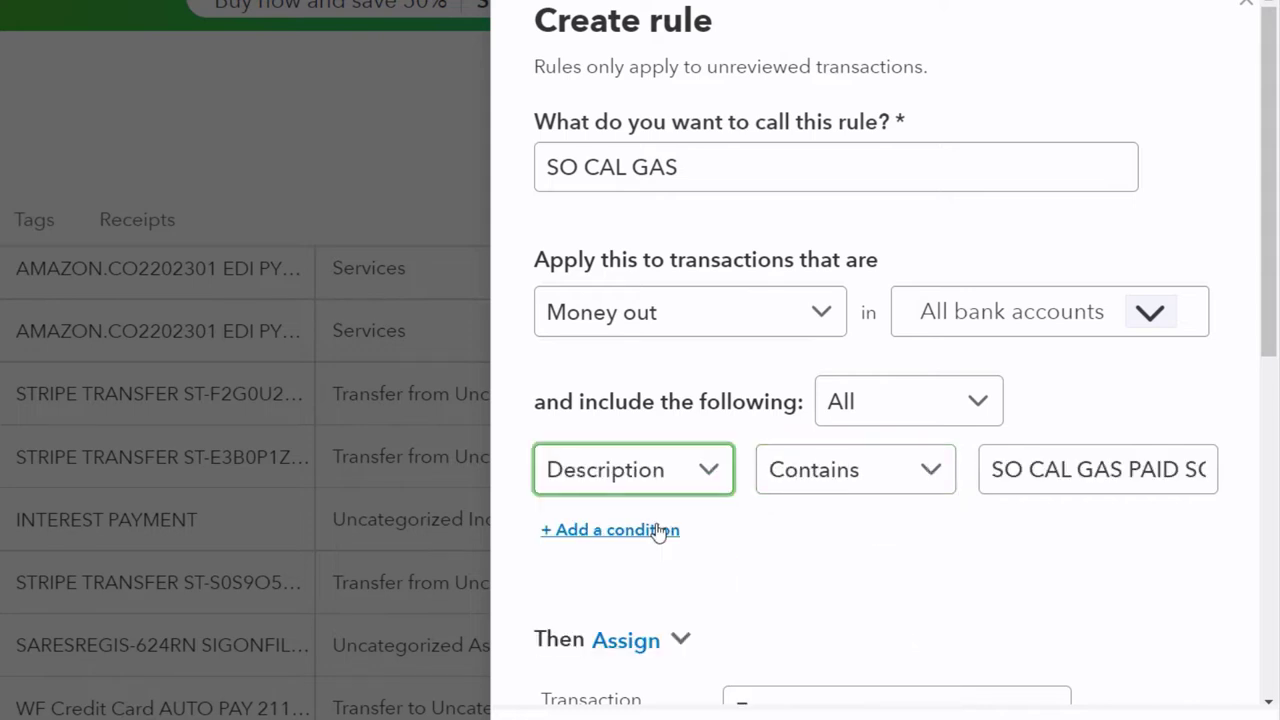
Shorten the rule's description condition text to SO CAL GAS, removing everything after the vendor name.
click(998, 486)
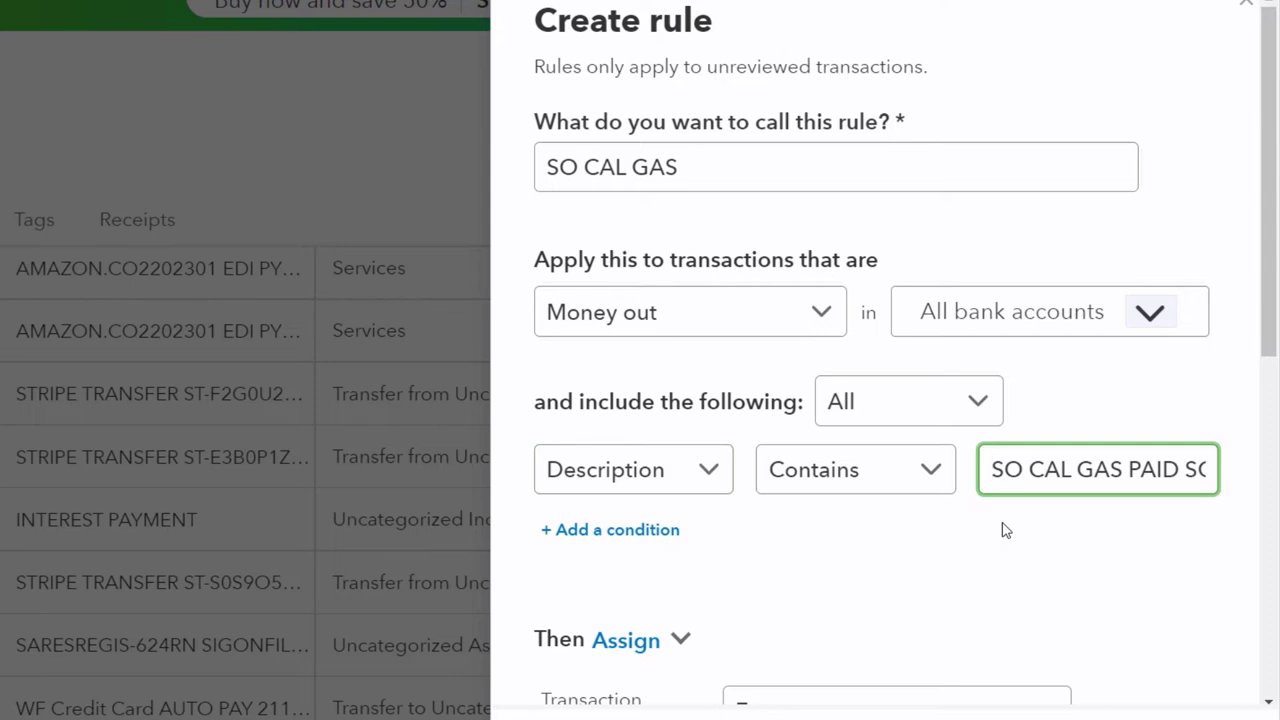
key(Right)
key(Right)
key(Right)
key(Right)
key(Right)
key(Right)
key(Right)
key(Right)
key(Right)
key(Right)
key(Right)
key(Right)
key(Right)
key(Right)
key(Right)
key(Right)
key(Right)
key(Right)
key(Right)
key(Right)
key(Right)
key(Right)
key(Right)
key(Right)
key(Right)
key(Right)
key(Right)
key(Right)
key(Right)
key(Right)
key(Right)
key(Right)
key(Right)
key(Right)
key(Right)
key(Right)
key(Right)
key(Right)
key(Right)
key(Right)
key(Right)
key(Right)
key(Right)
key(Right)
key(Right)
key(Right)
key(Right)
key(Right)
key(Right)
key(Right)
key(Right)
key(Right)
key(Right)
key(Right)
key(Right)
key(Right)
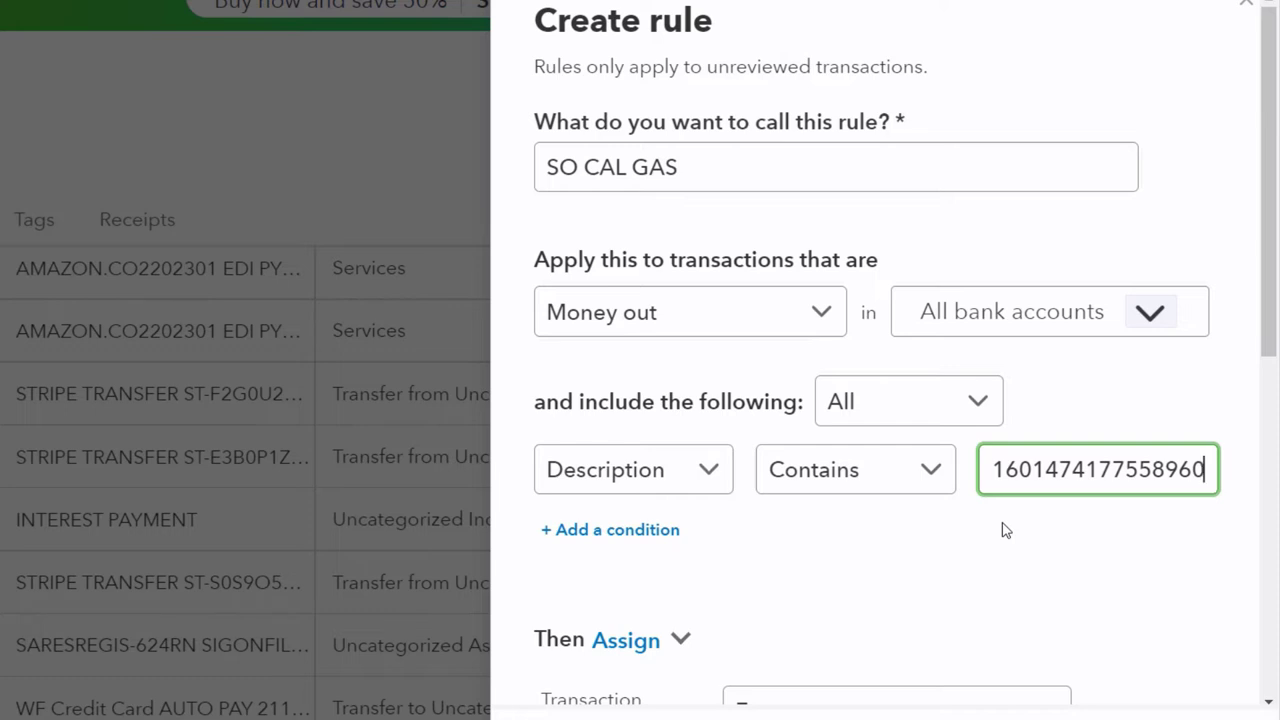
key(BackSpace)
key(BackSpace)
key(BackSpace)
key(BackSpace)
key(BackSpace)
key(BackSpace)
key(BackSpace)
key(BackSpace)
key(BackSpace)
key(BackSpace)
key(BackSpace)
key(BackSpace)
key(BackSpace)
key(BackSpace)
key(BackSpace)
key(BackSpace)
key(BackSpace)
key(BackSpace)
key(BackSpace)
key(BackSpace)
key(BackSpace)
key(BackSpace)
key(BackSpace)
key(BackSpace)
key(BackSpace)
key(BackSpace)
key(BackSpace)
key(BackSpace)
key(BackSpace)
key(BackSpace)
key(BackSpace)
key(BackSpace)
key(BackSpace)
key(BackSpace)
key(BackSpace)
key(BackSpace)
key(BackSpace)
key(BackSpace)
key(BackSpace)
key(BackSpace)
key(BackSpace)
key(BackSpace)
key(BackSpace)
key(BackSpace)
key(BackSpace)
key(BackSpace)
key(BackSpace)
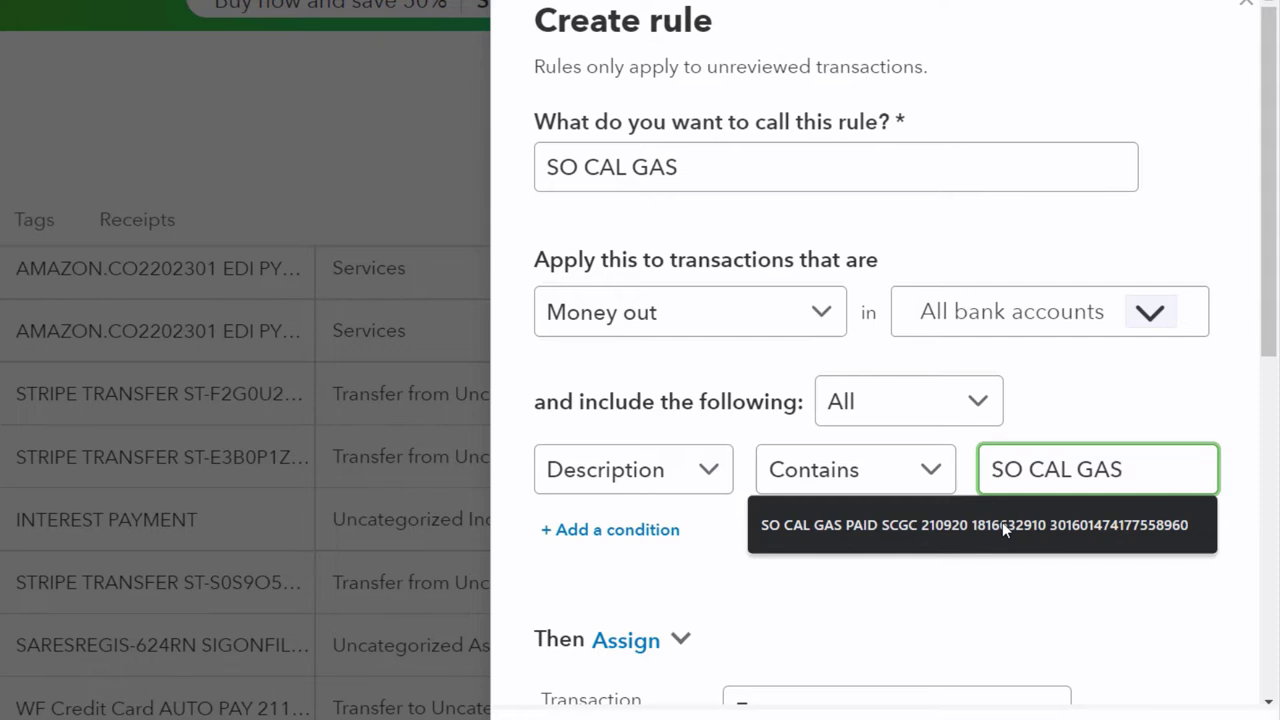
click(990, 610)
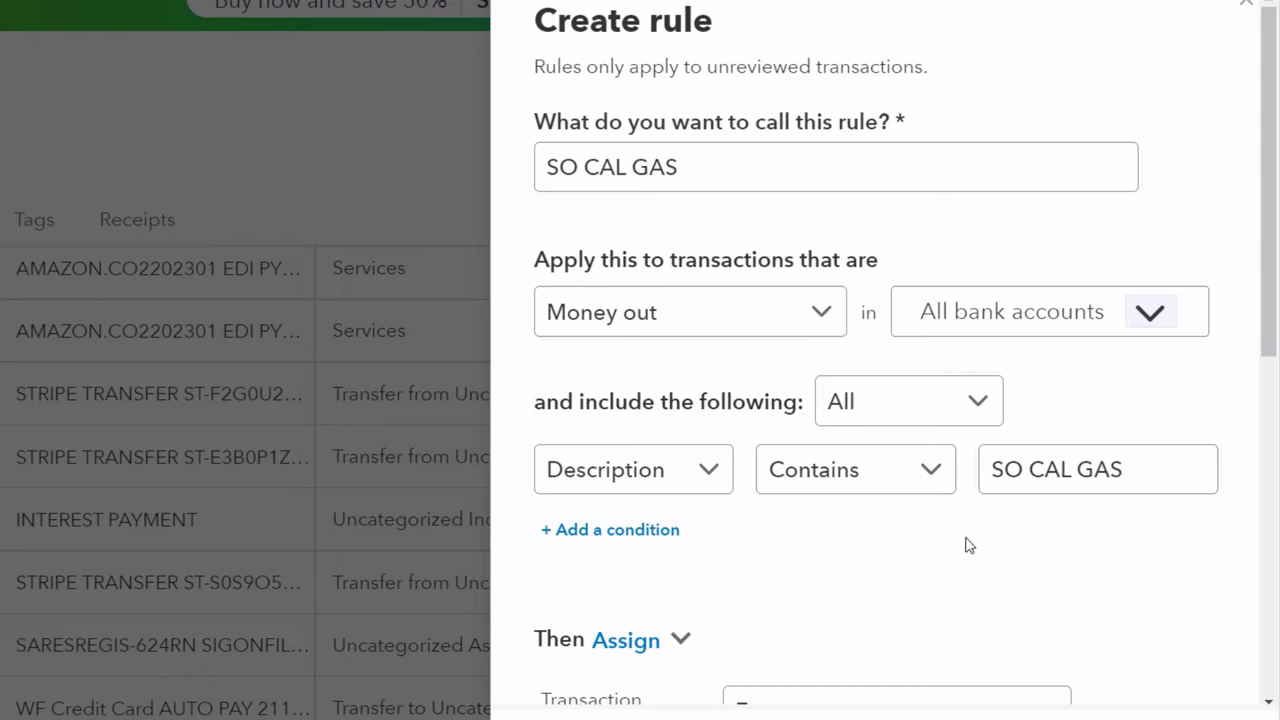
Examine the comparison options for the description condition and the transaction types the rule can assign, keeping Contains and Expense.
click(926, 471)
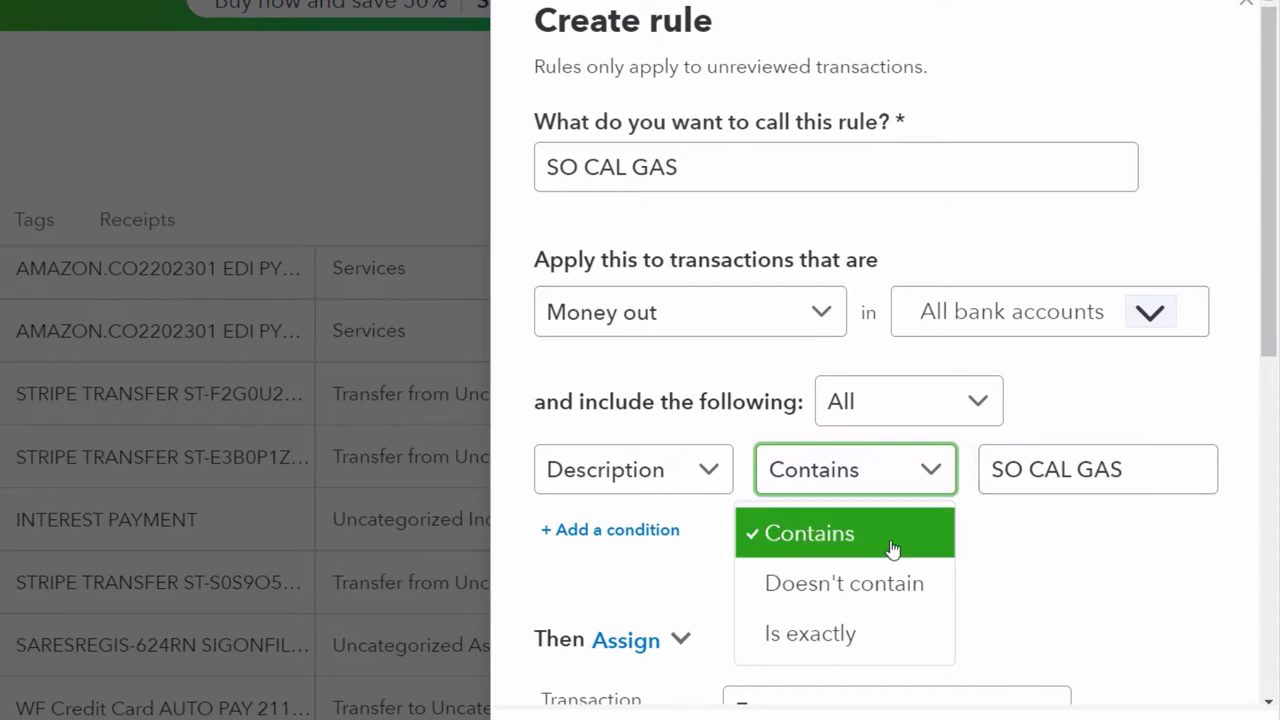
click(1068, 540)
scroll(1068, 540, down, 3)
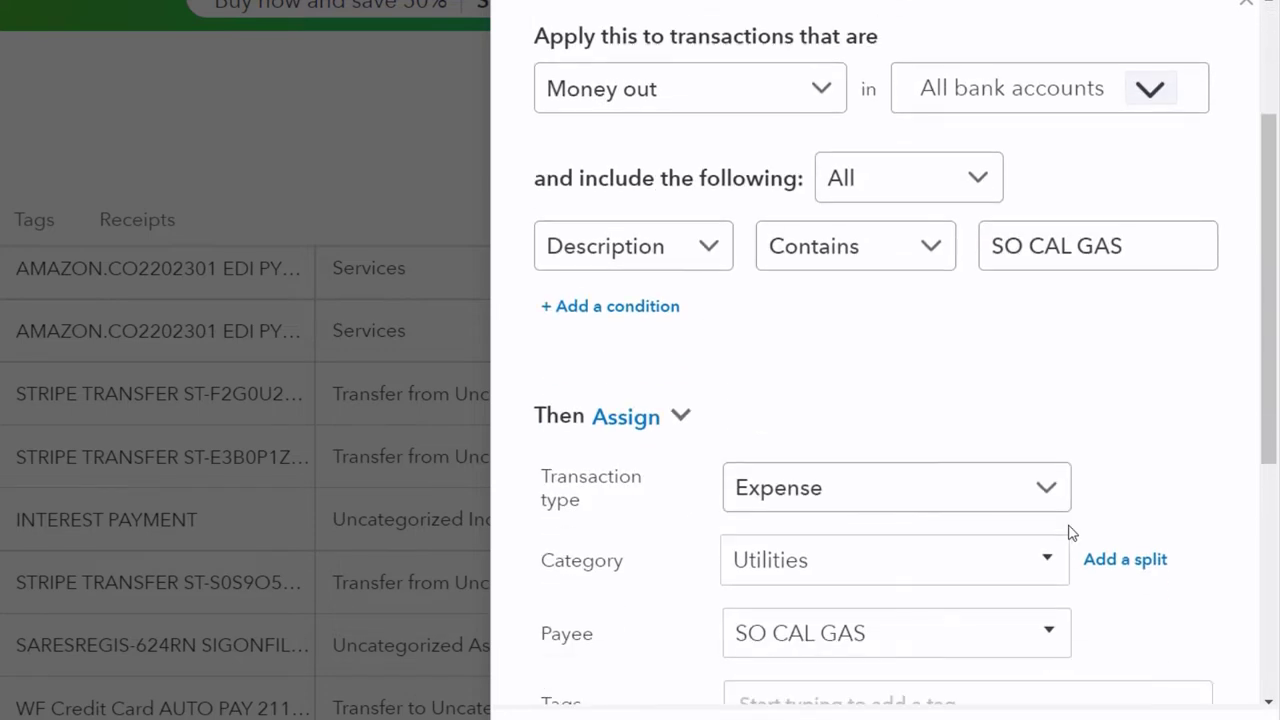
scroll(618, 600, down, 1)
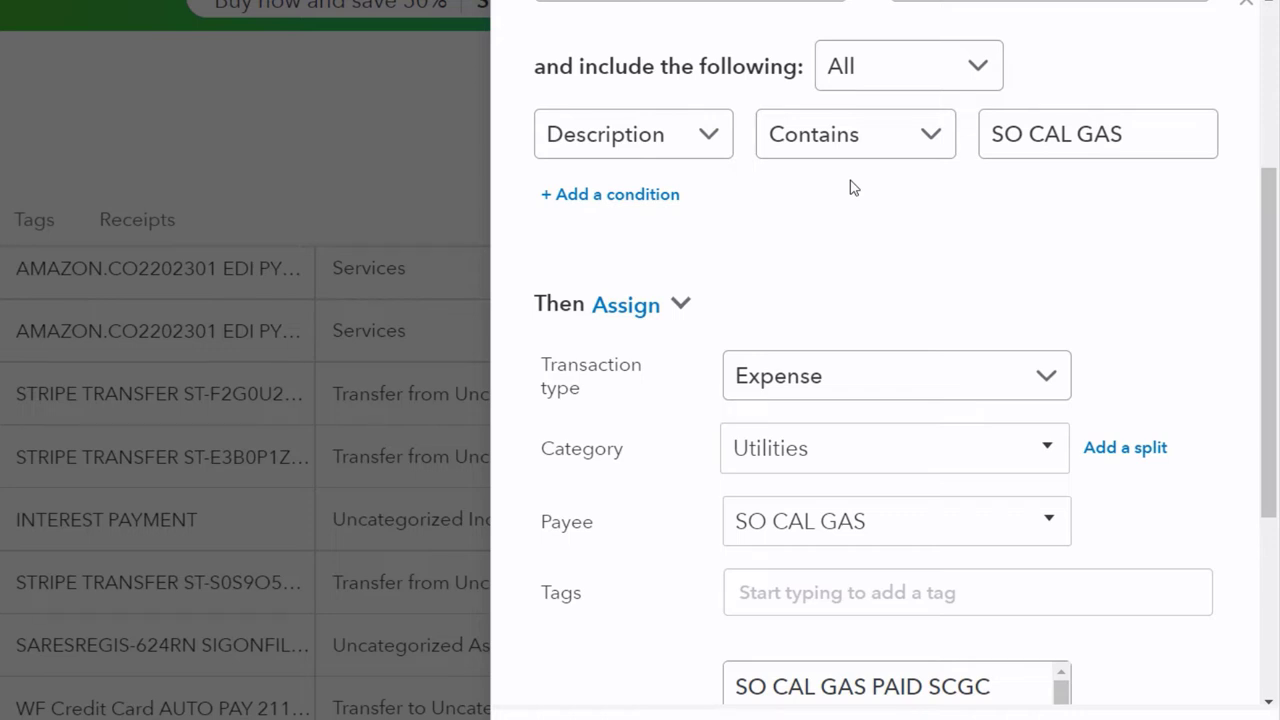
click(1055, 388)
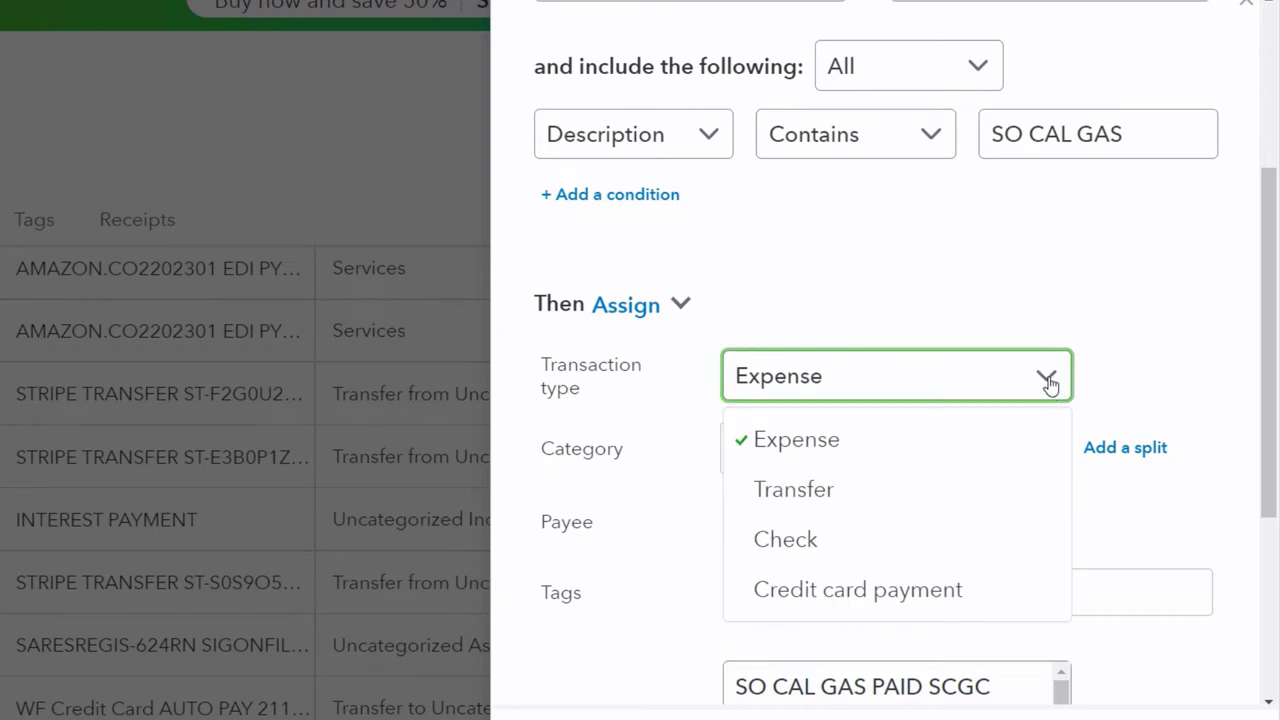
click(1048, 386)
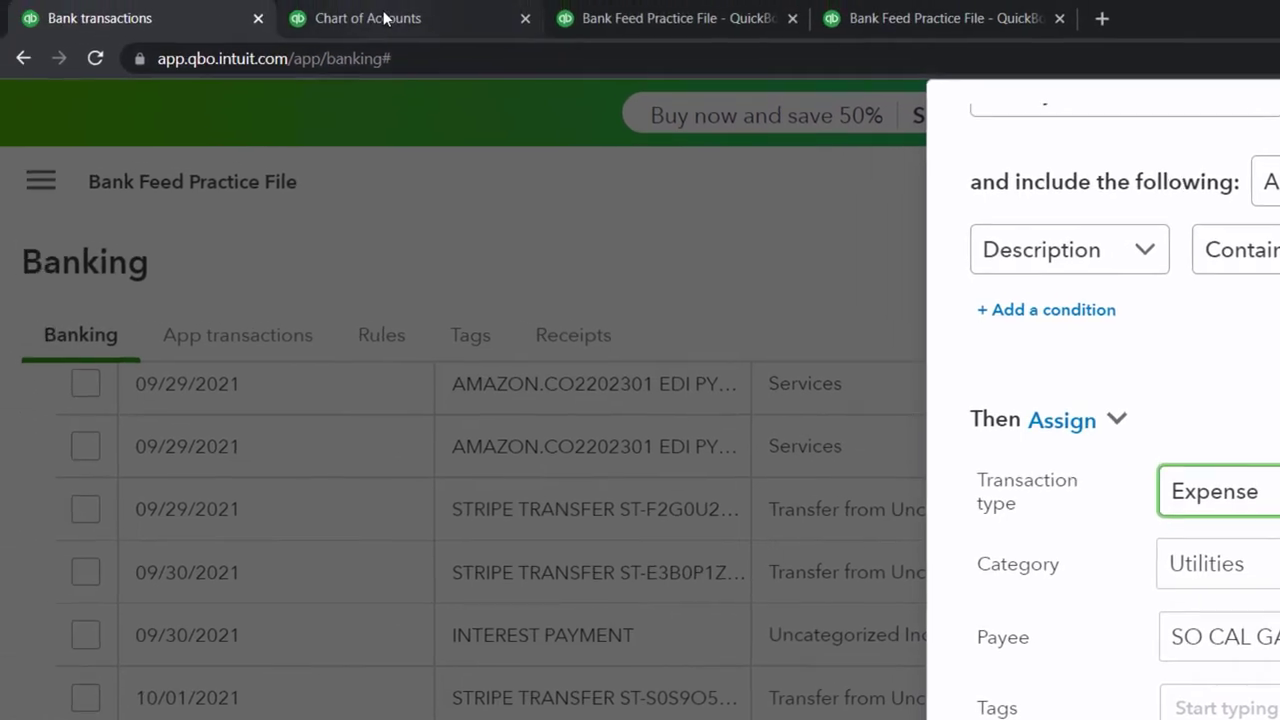
In the Chart of Accounts browser tab, expand the navigation and view the transaction types available to create.
click(386, 18)
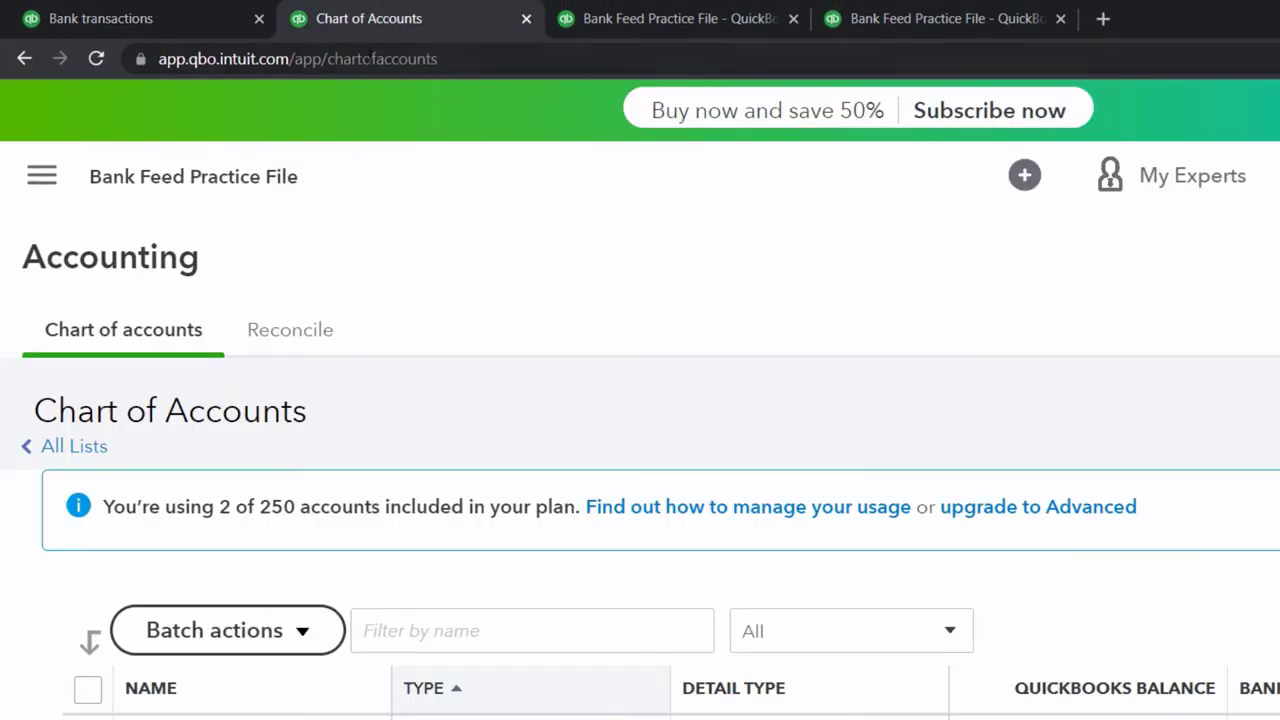
click(48, 178)
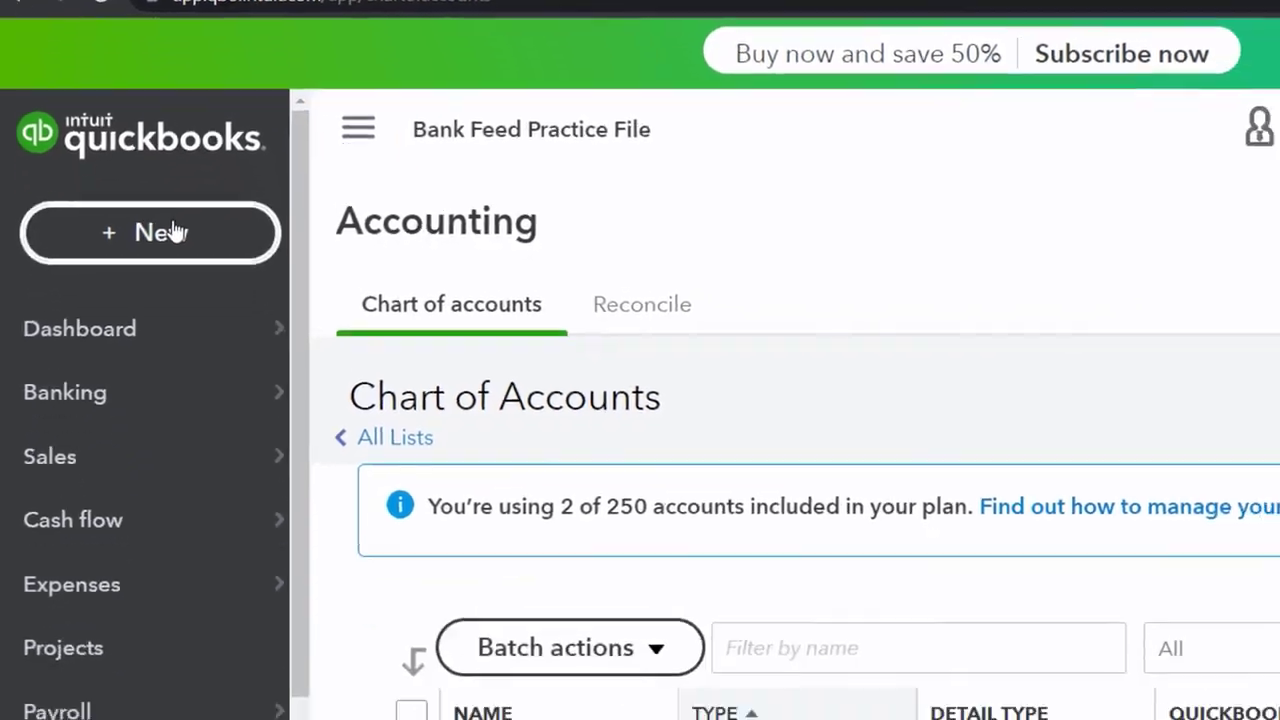
click(174, 232)
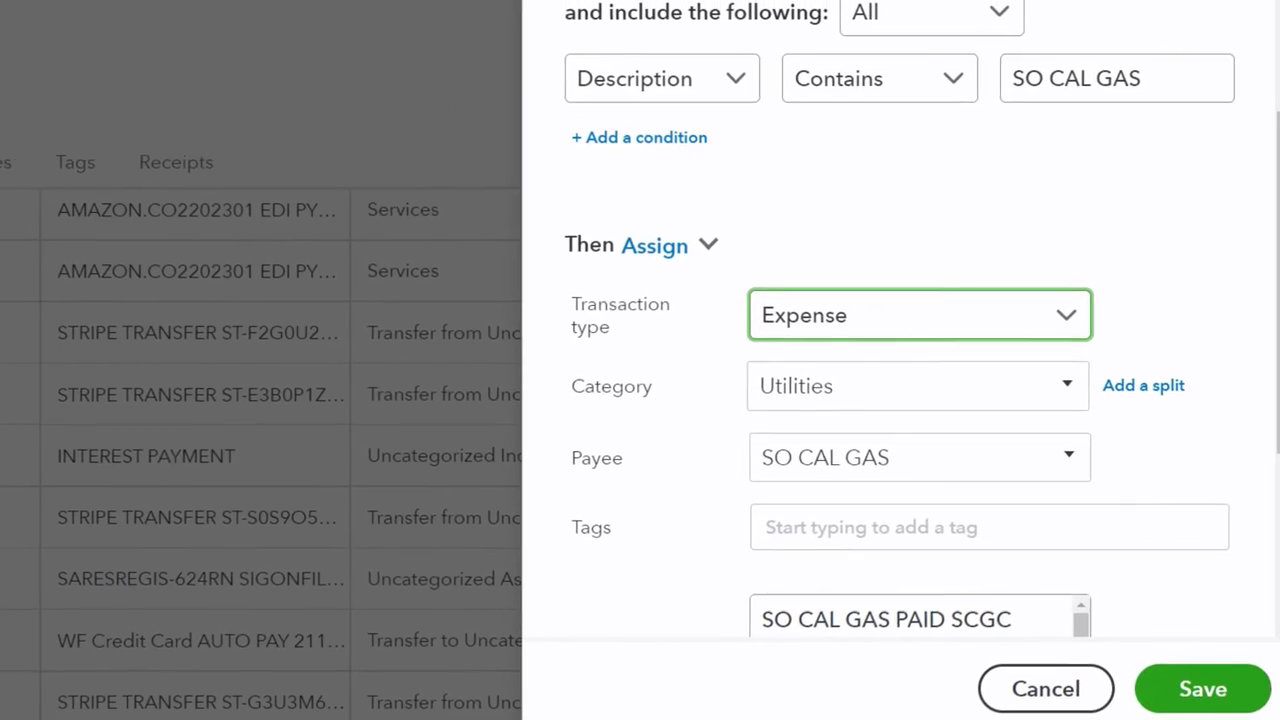
Back in the rule, review its assigned category, payee, tags, memo and Auto-add setting.
scroll(674, 471, down, 1)
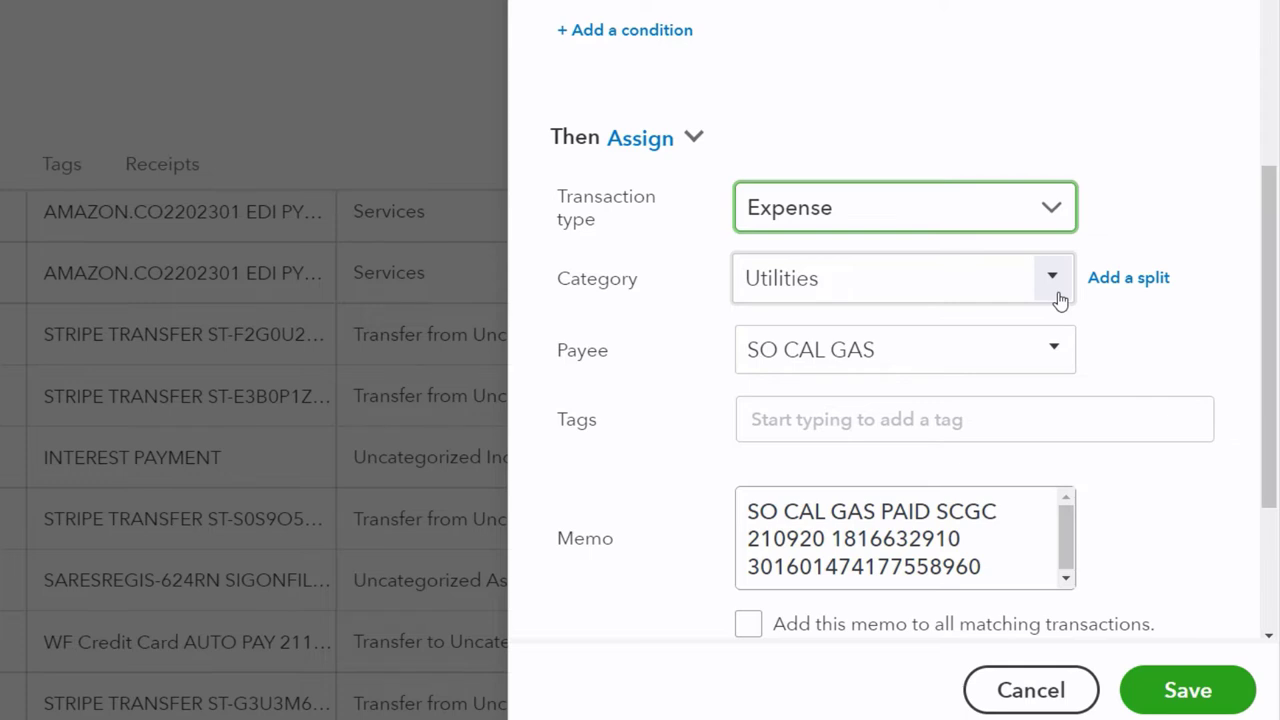
scroll(1060, 300, down, 1)
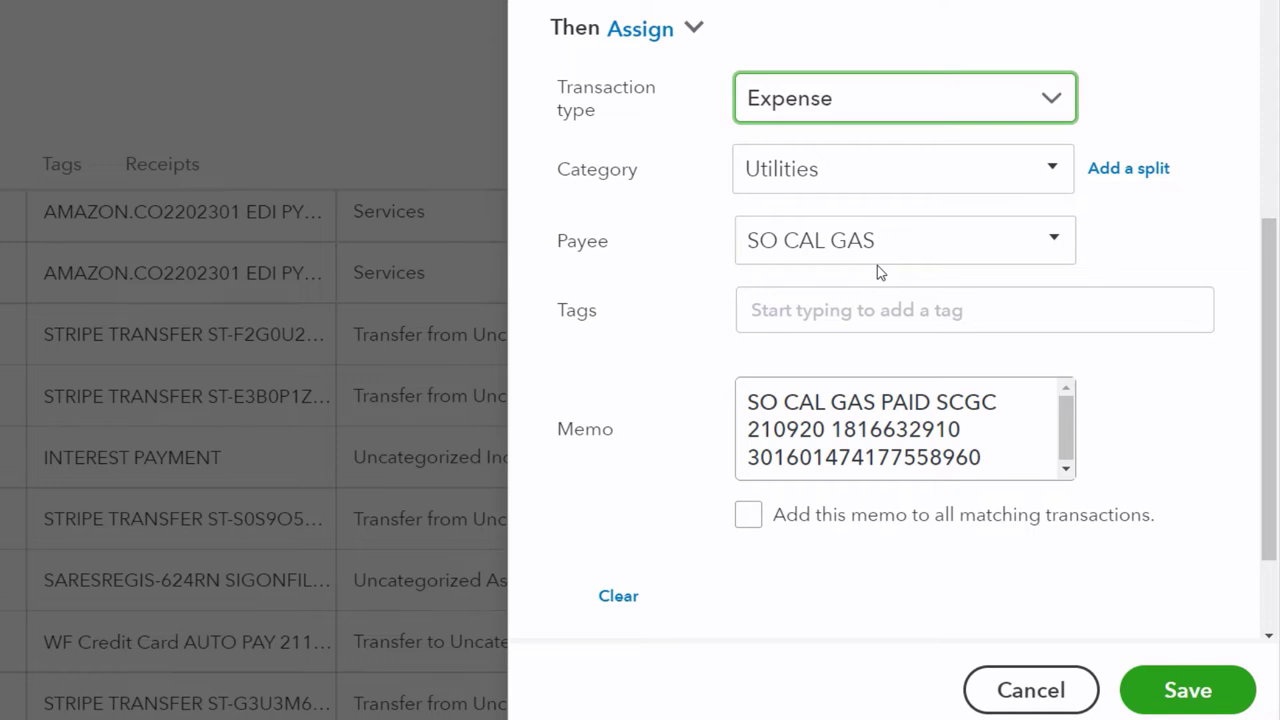
scroll(877, 268, down, 1)
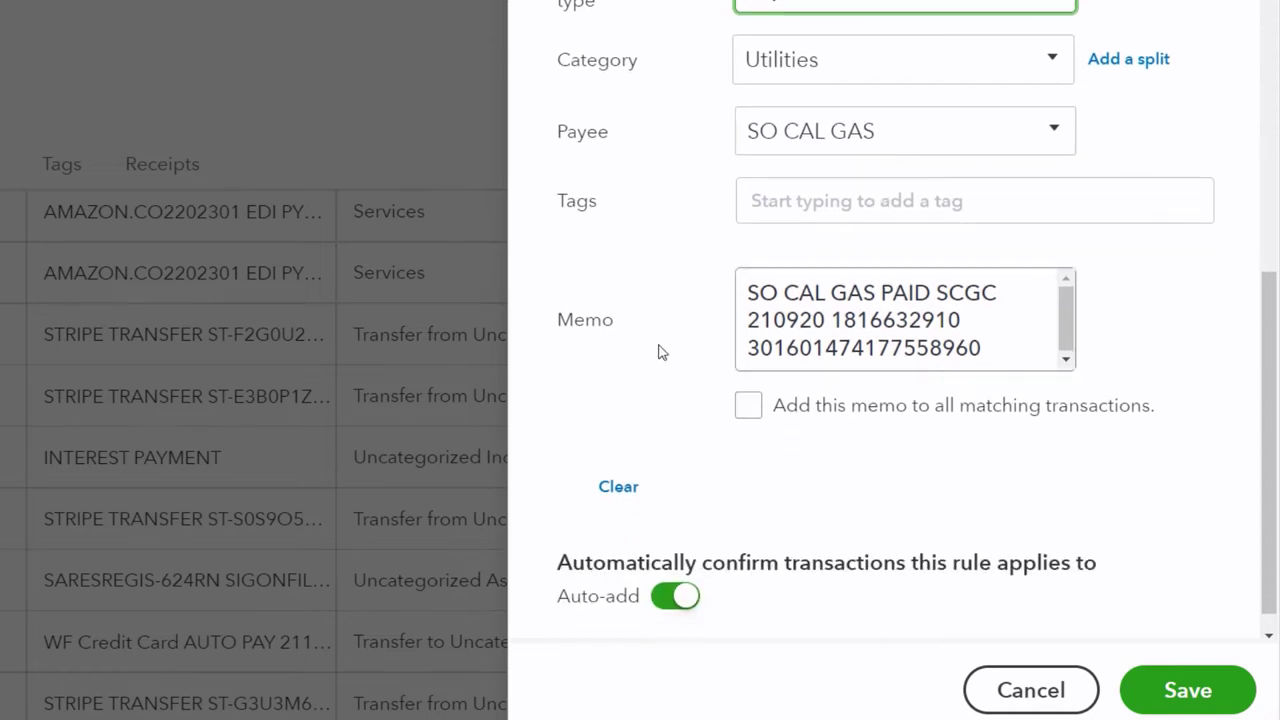
scroll(584, 402, up, 1)
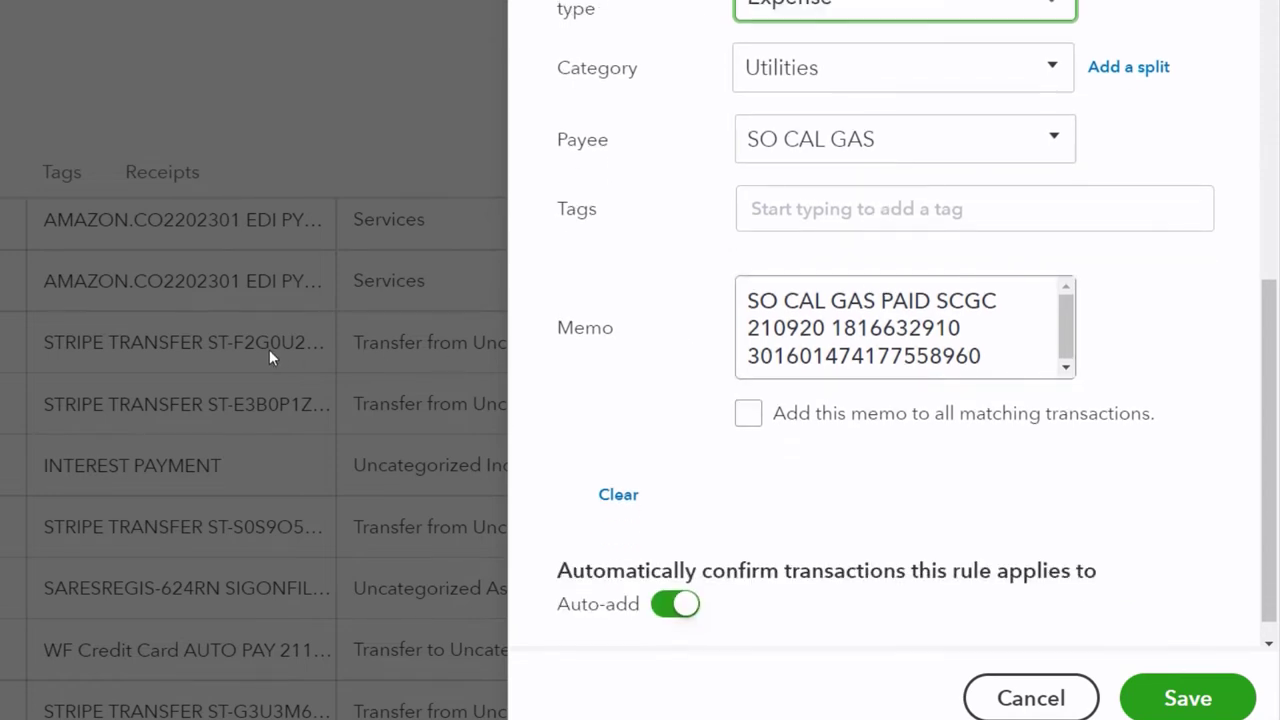
Turn off Auto-add for the SO CAL GAS rule and save the rule.
scroll(584, 416, down, 1)
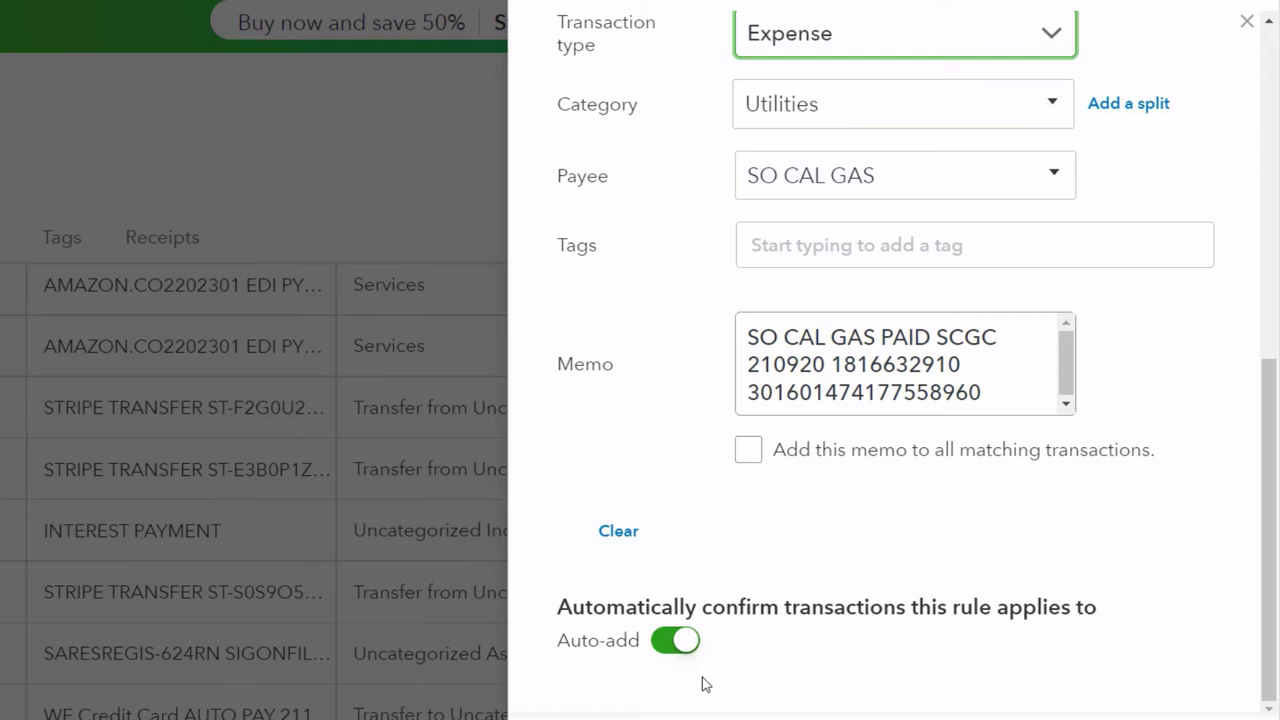
click(668, 643)
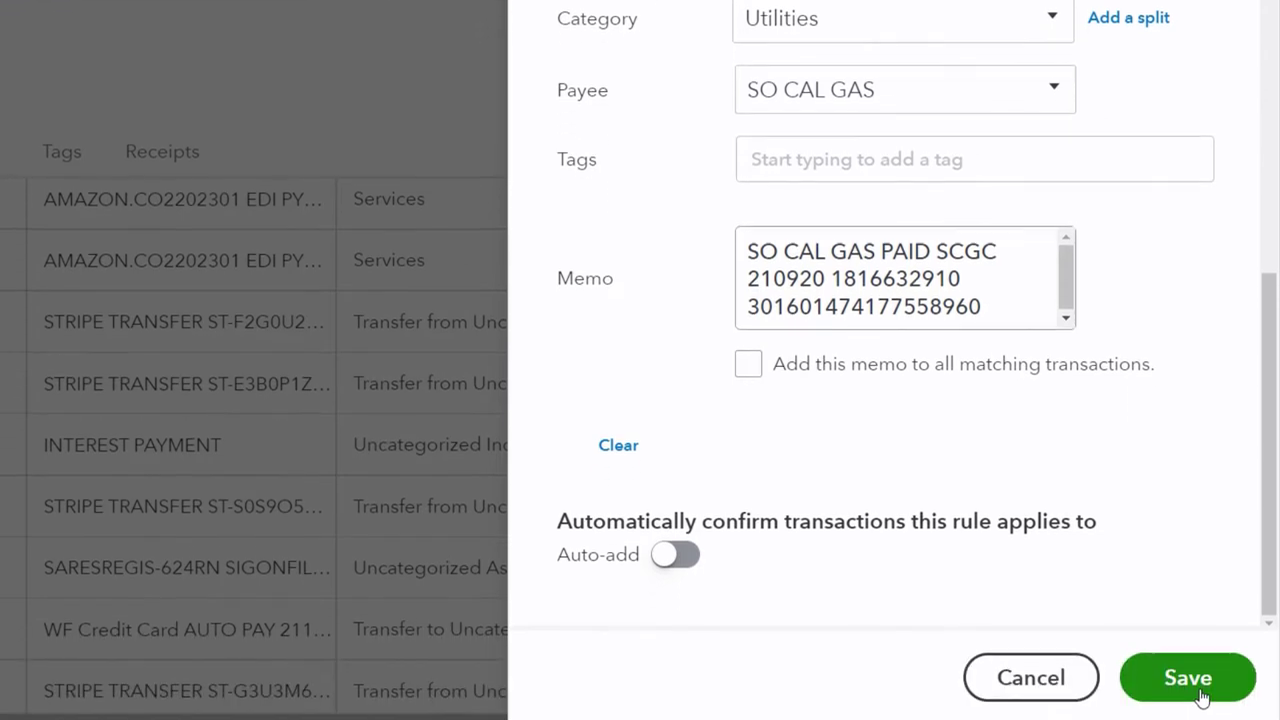
click(1203, 686)
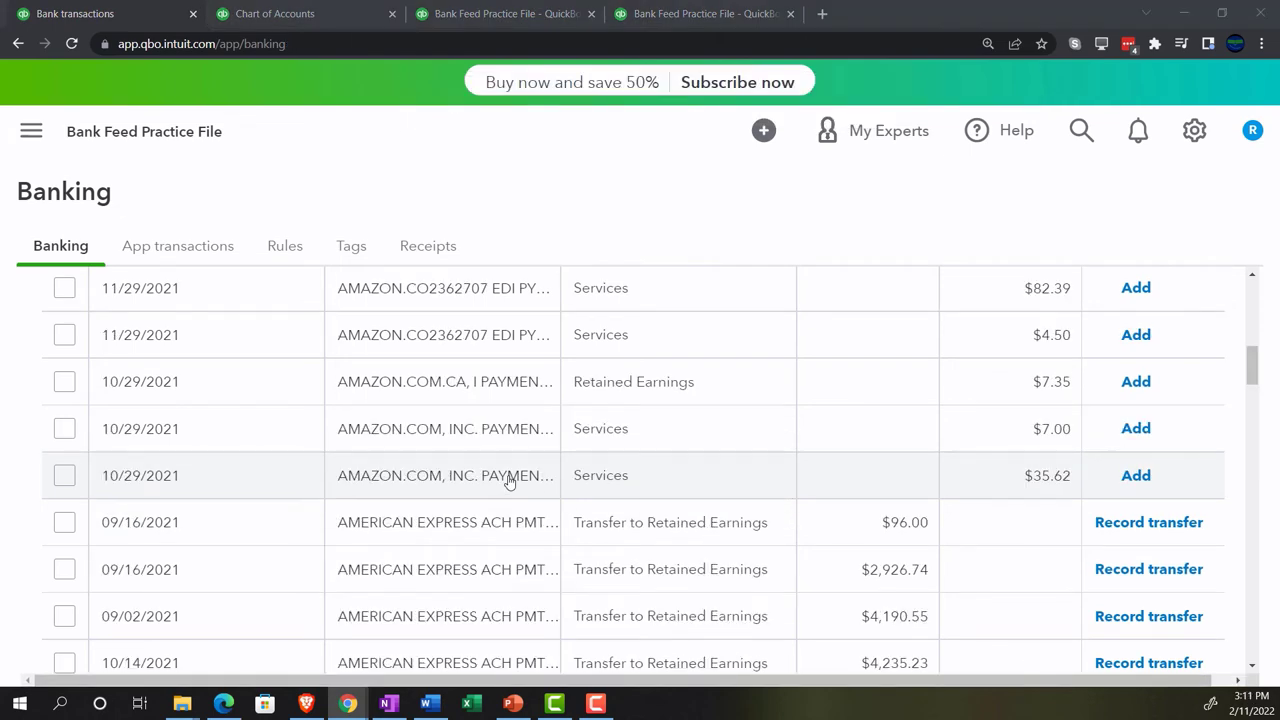
Find the SO CAL GAS transactions in the bank feed and check which category the rule assigns to them.
scroll(440, 371, up, 6)
scroll(440, 371, down, 3)
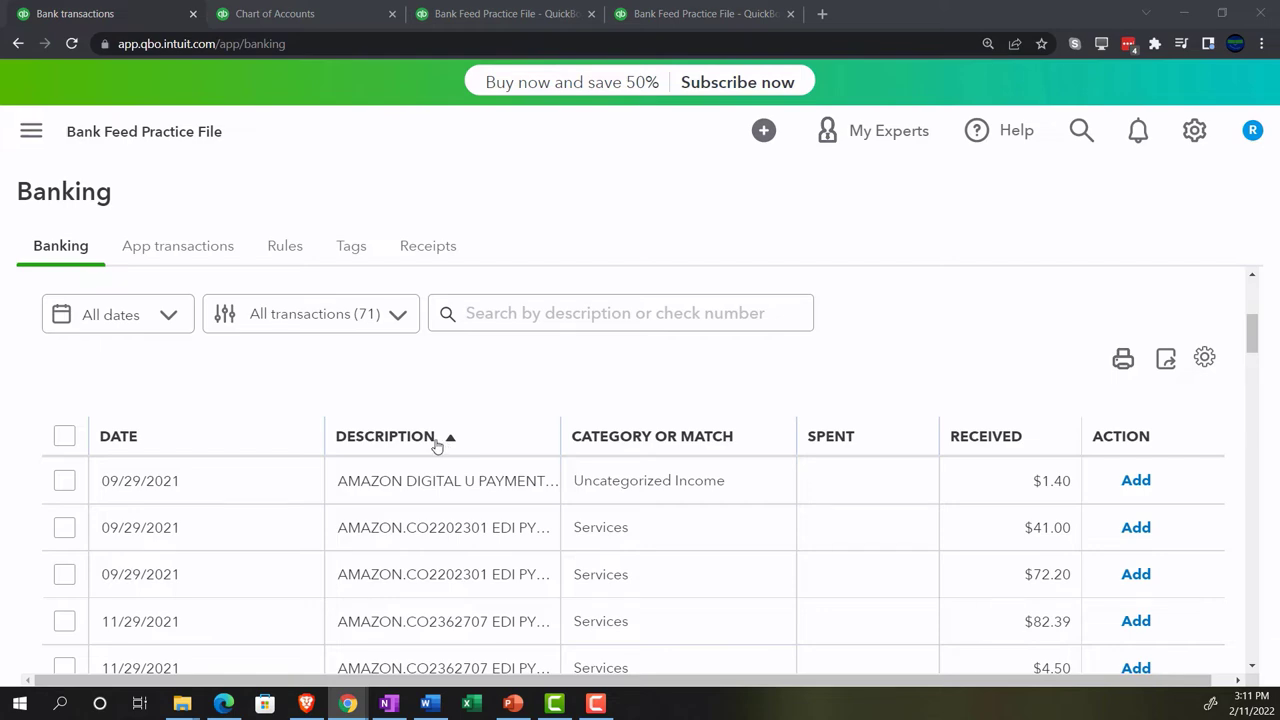
scroll(436, 446, down, 15)
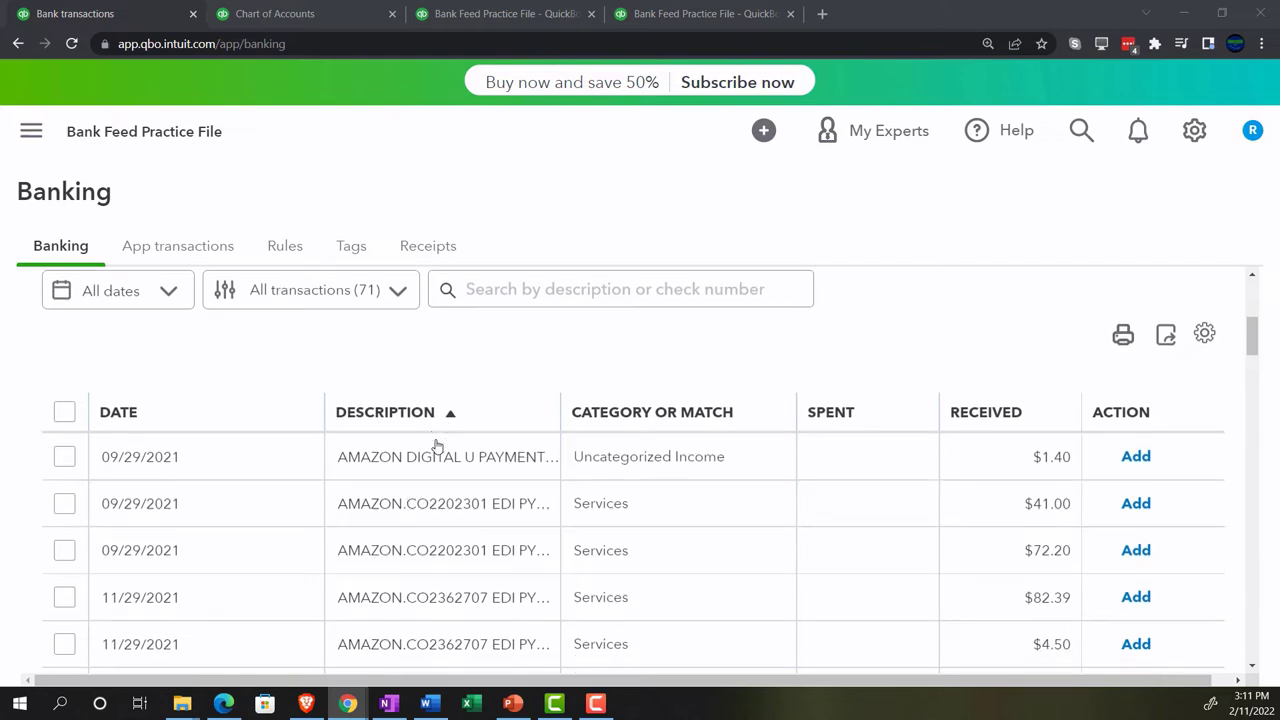
scroll(436, 446, down, 5)
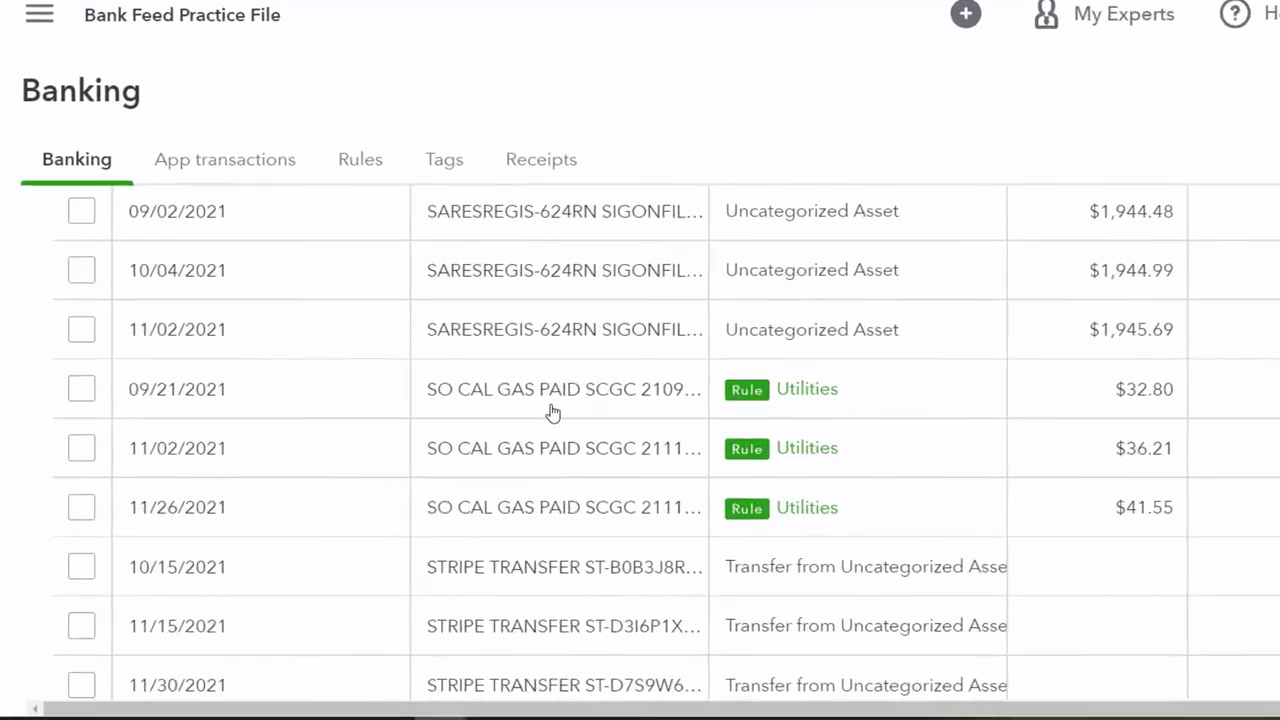
scroll(553, 412, down, 2)
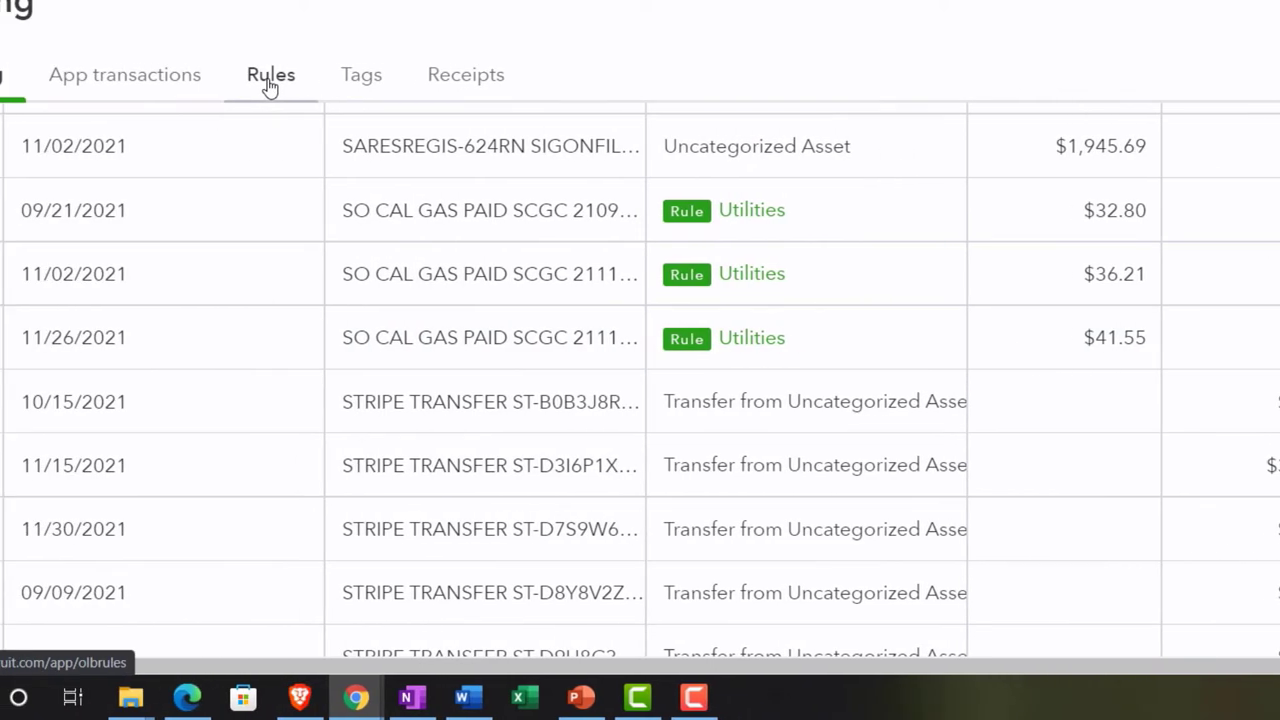
Check the saved SO CAL GAS rule in the rules list and return to its transactions in the bank feed.
click(270, 82)
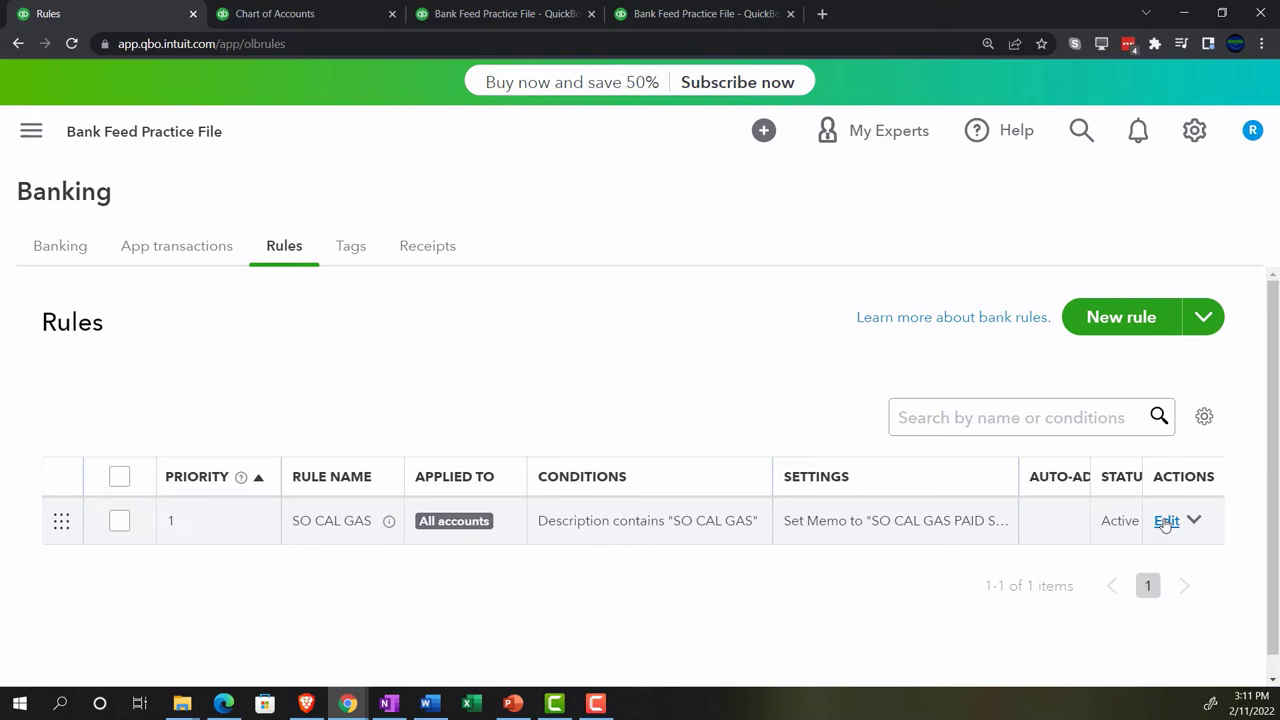
click(70, 257)
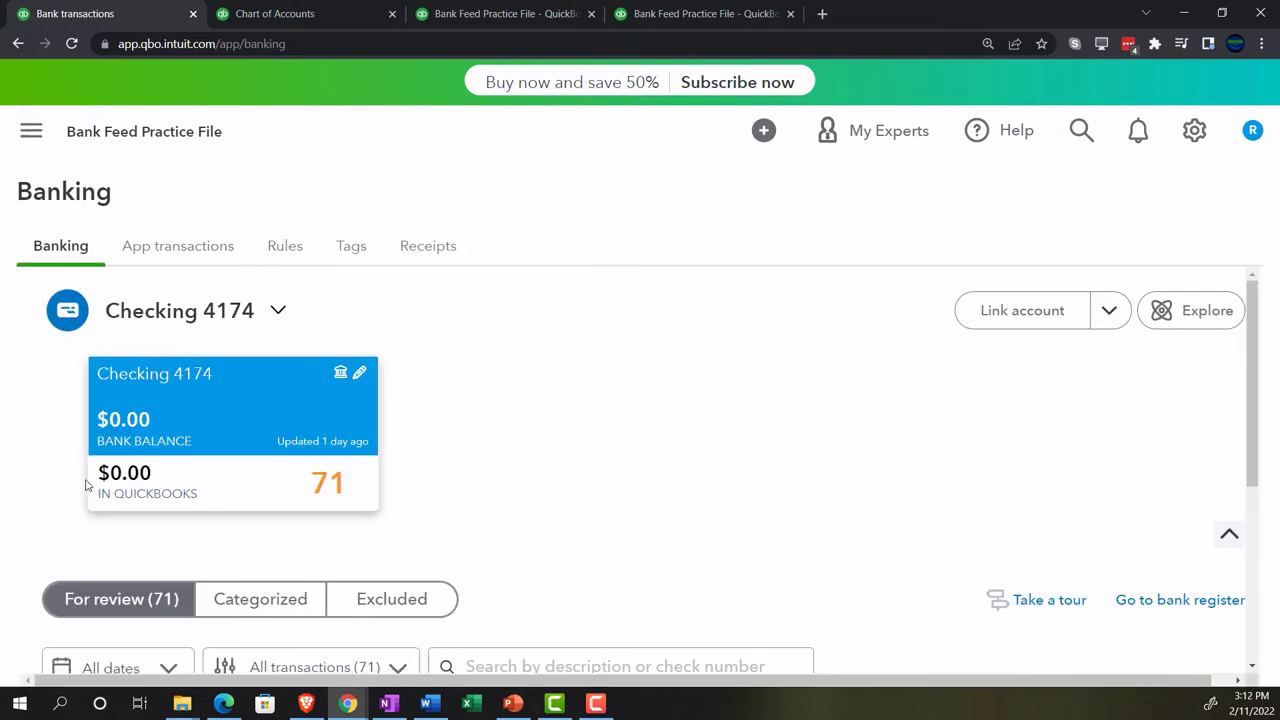
scroll(74, 485, down, 10)
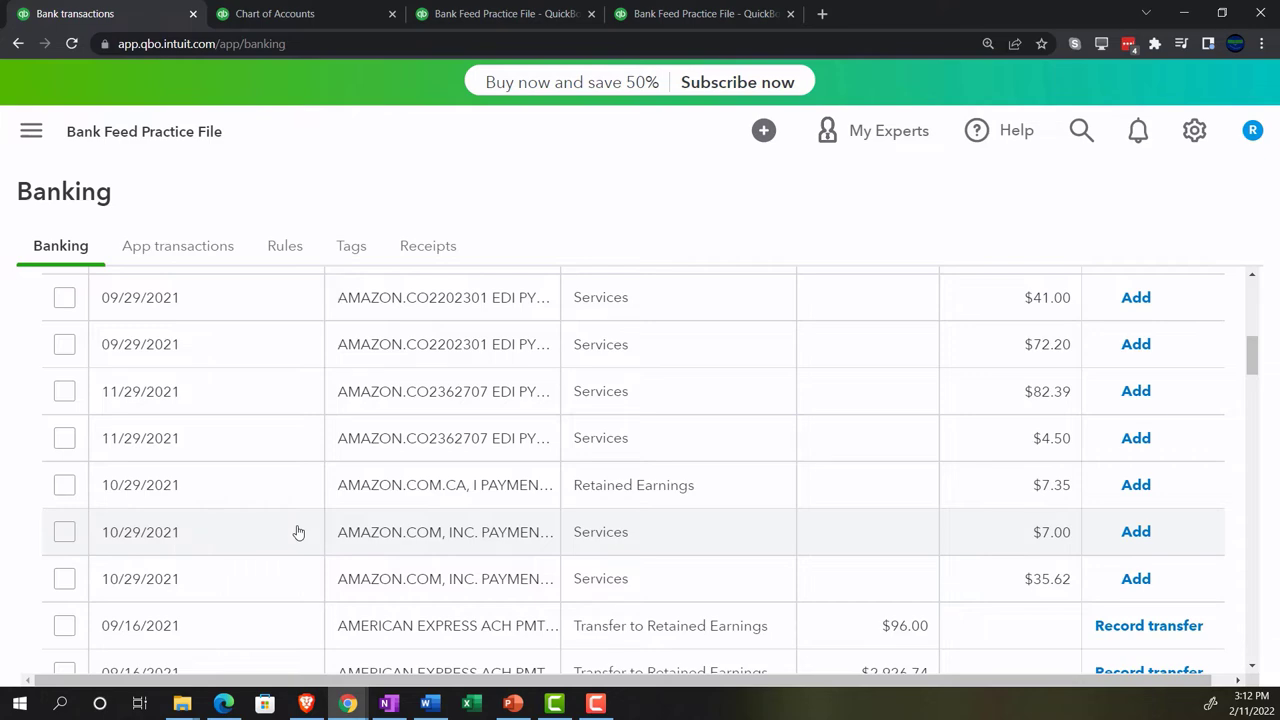
scroll(298, 532, down, 8)
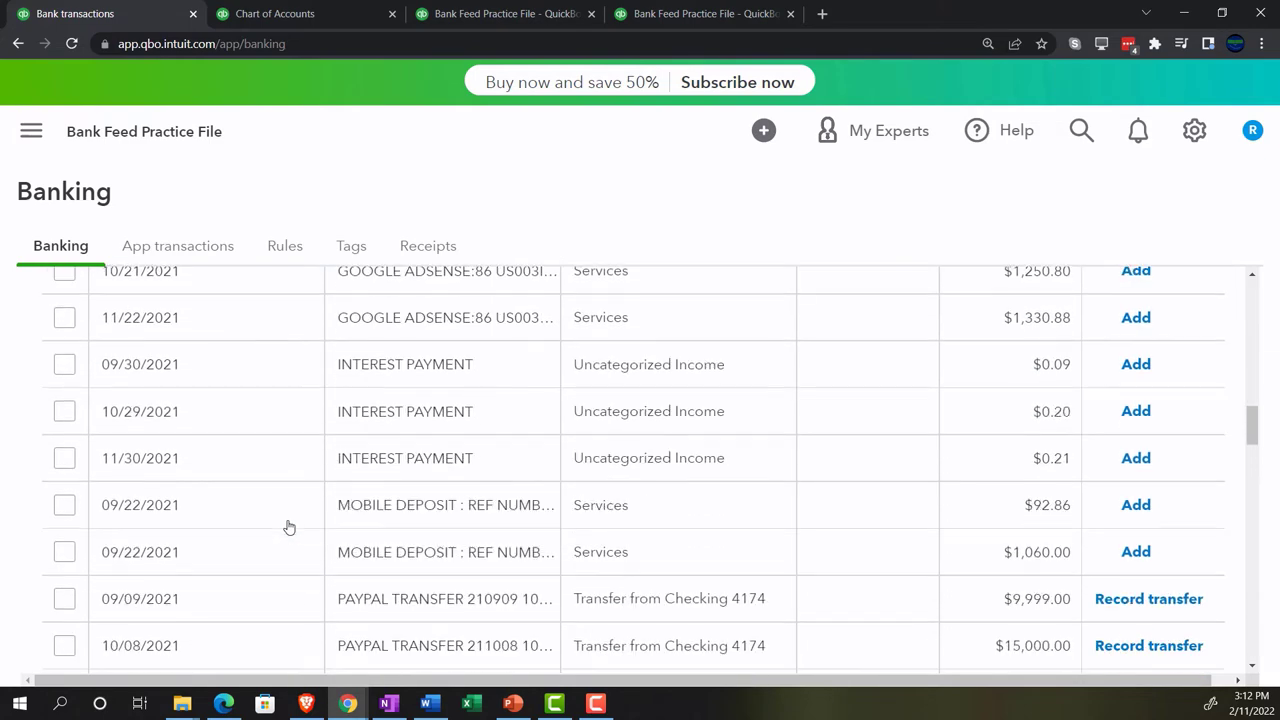
scroll(284, 523, down, 7)
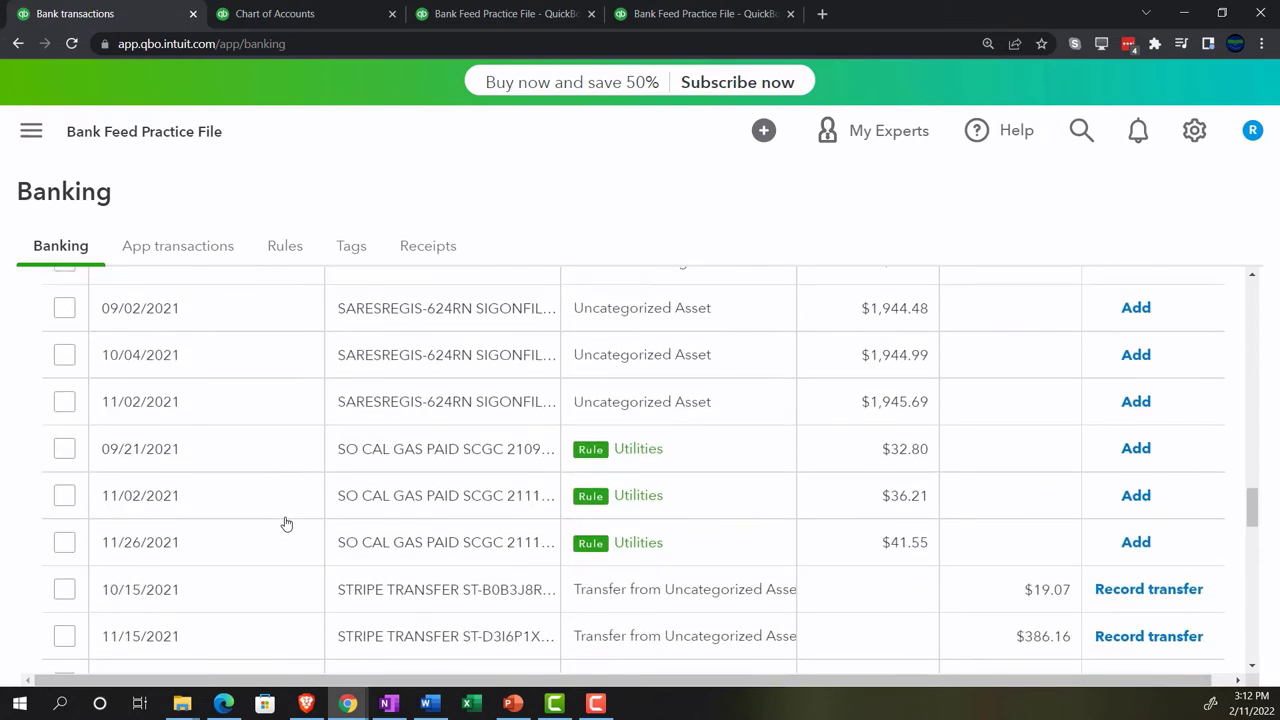
click(64, 452)
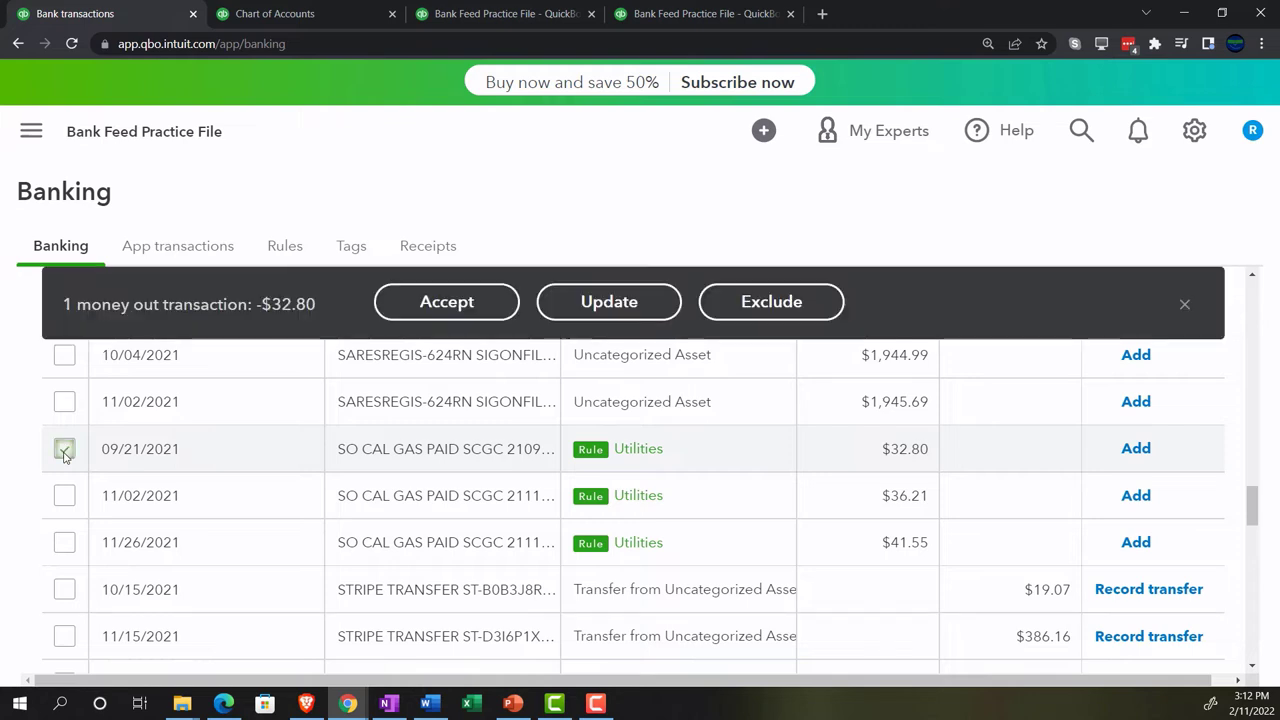
click(65, 492)
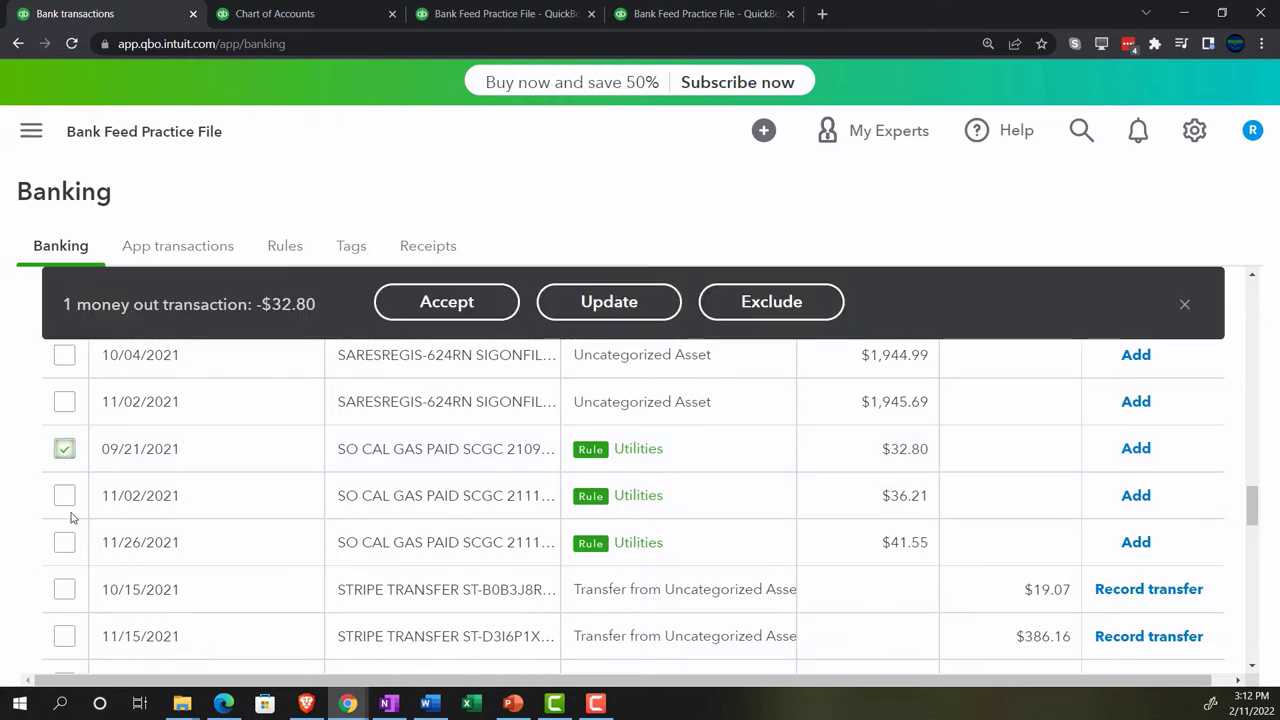
click(65, 542)
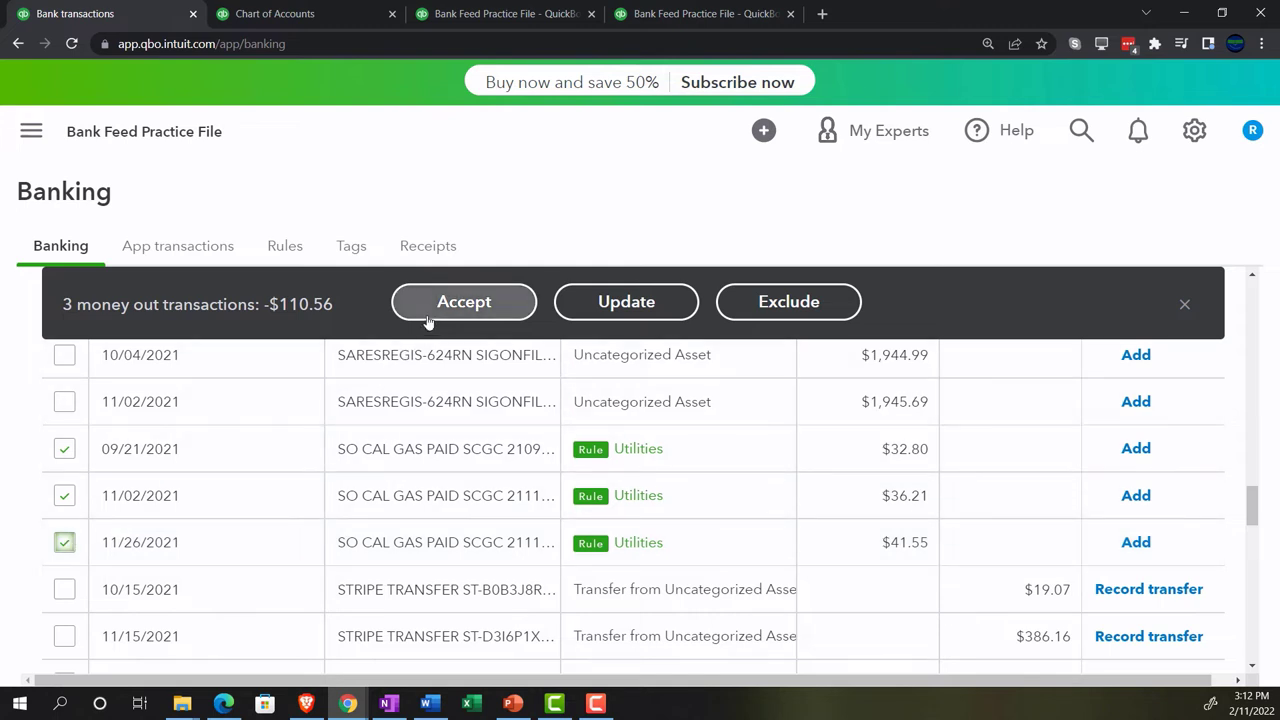
click(64, 542)
click(64, 494)
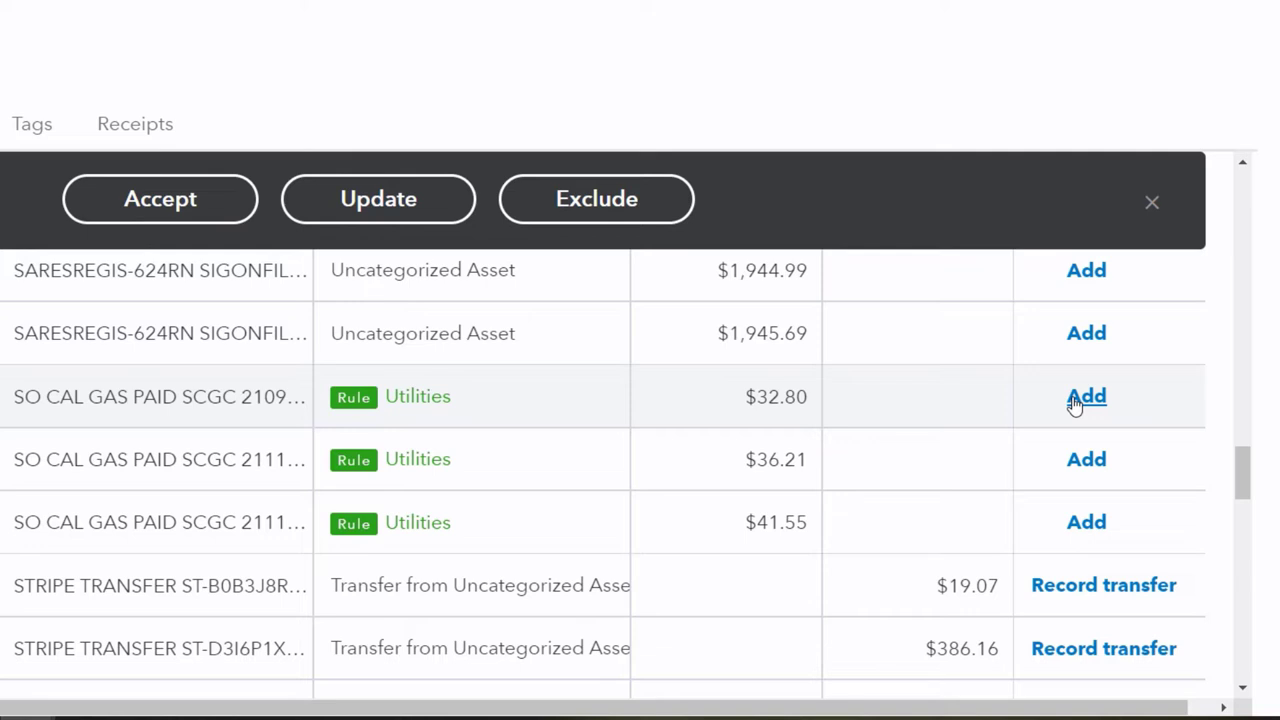
Add the 09/21/2021 SO CAL GAS transaction of $32.80 to the books as Utilities.
scroll(1075, 402, down, 1)
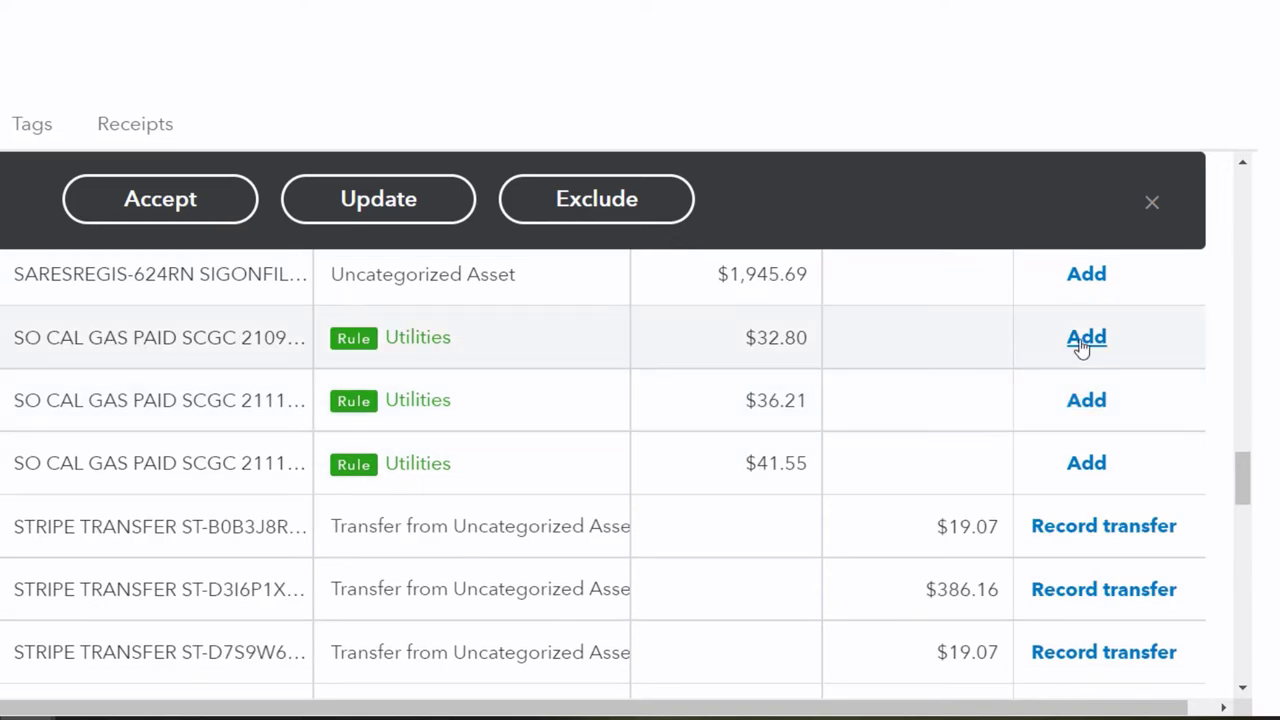
click(1084, 338)
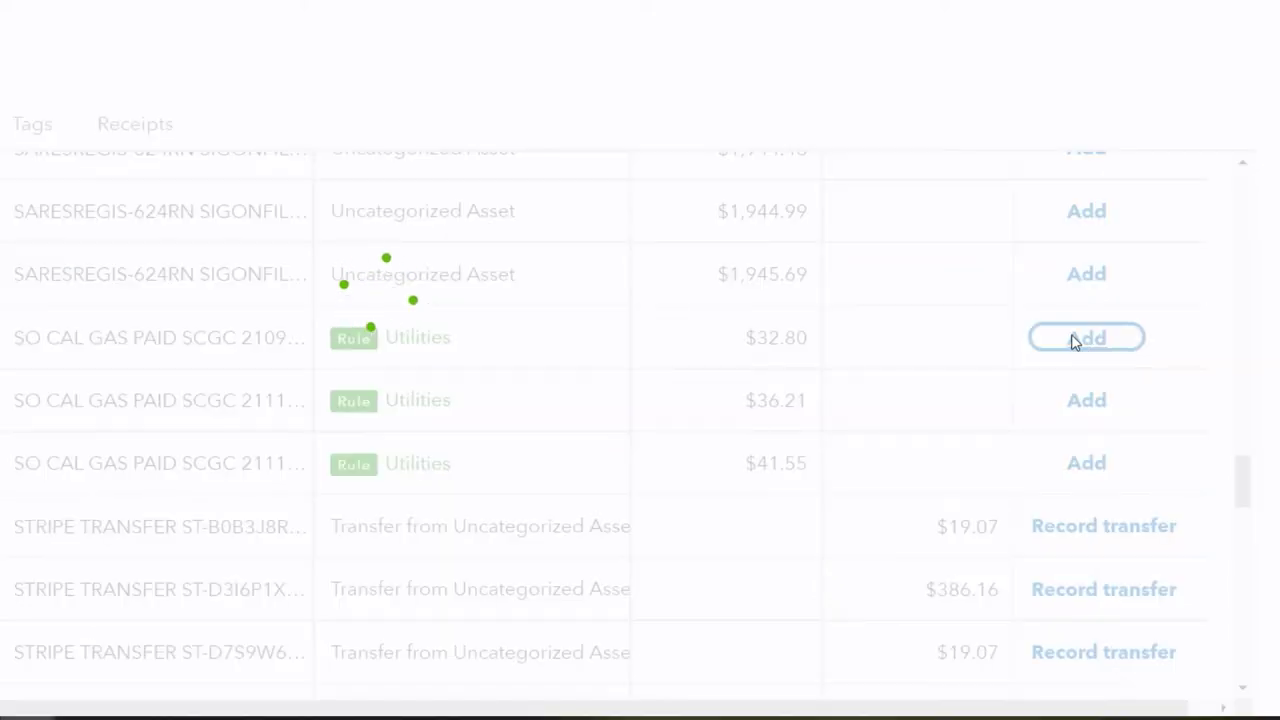
click(1075, 342)
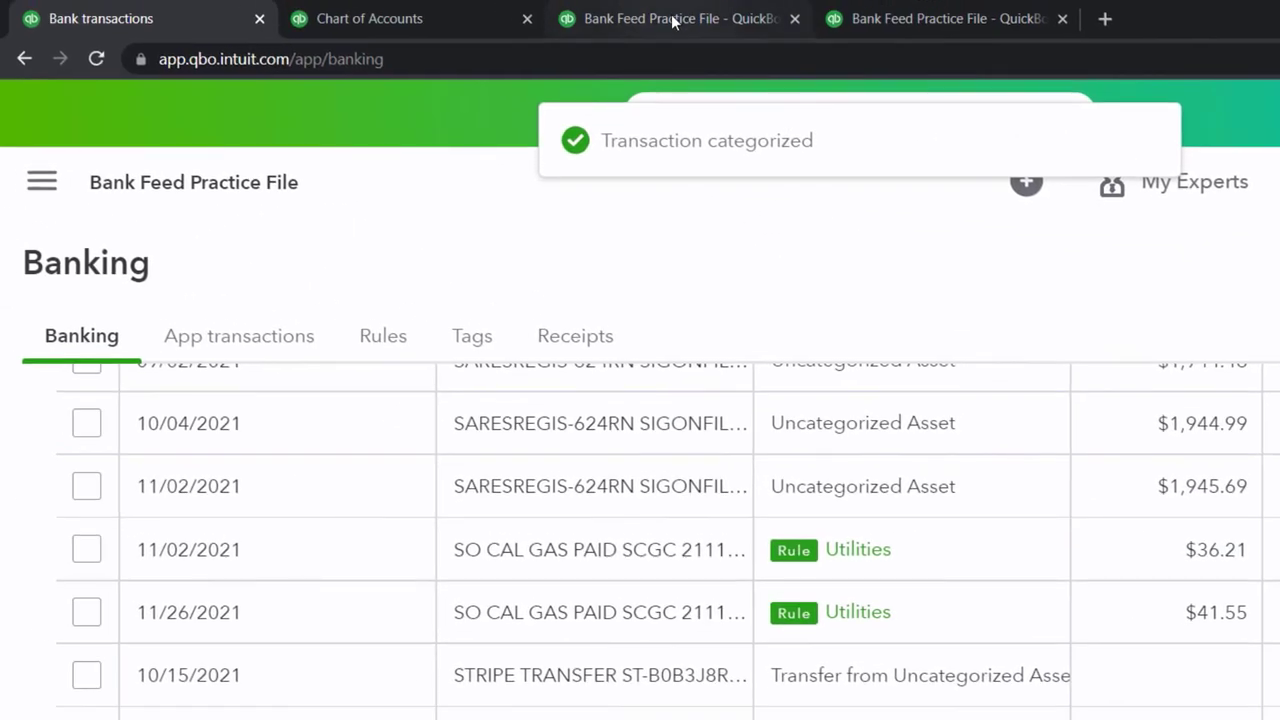
Rerun the Balance Sheet as of December 31, 2021 in its browser tab and examine its bank accounts.
click(671, 16)
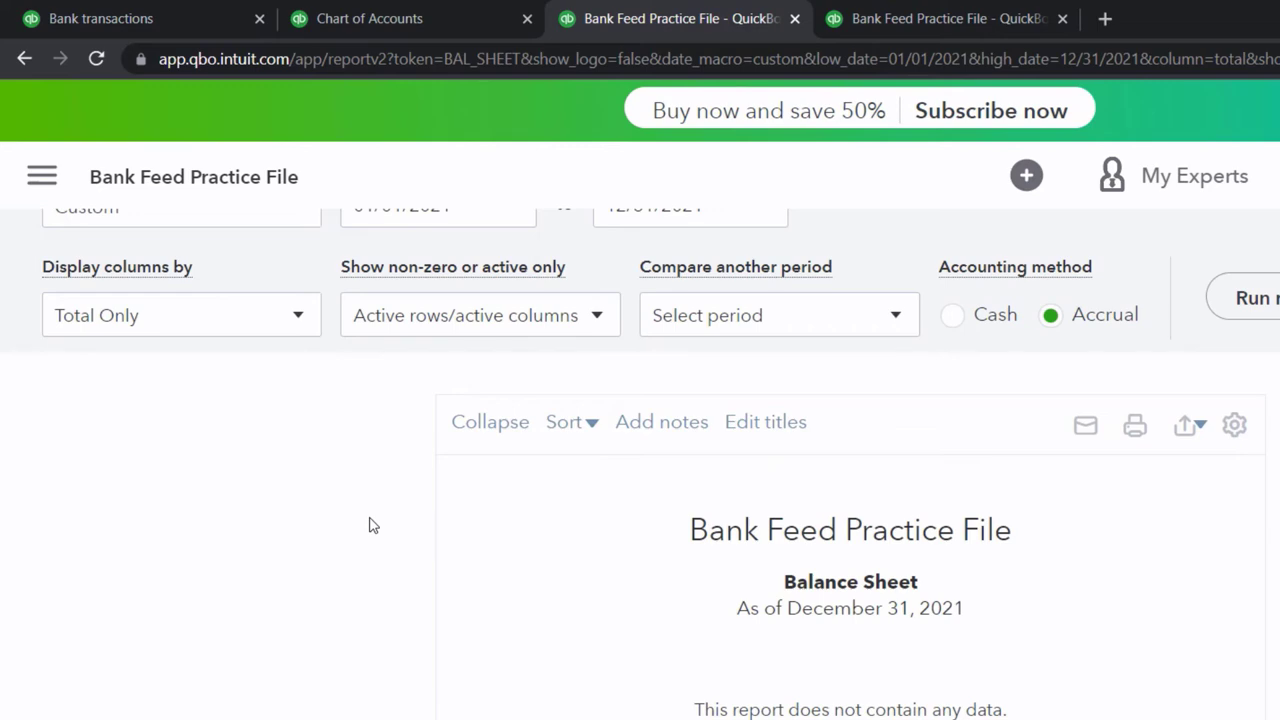
click(1249, 302)
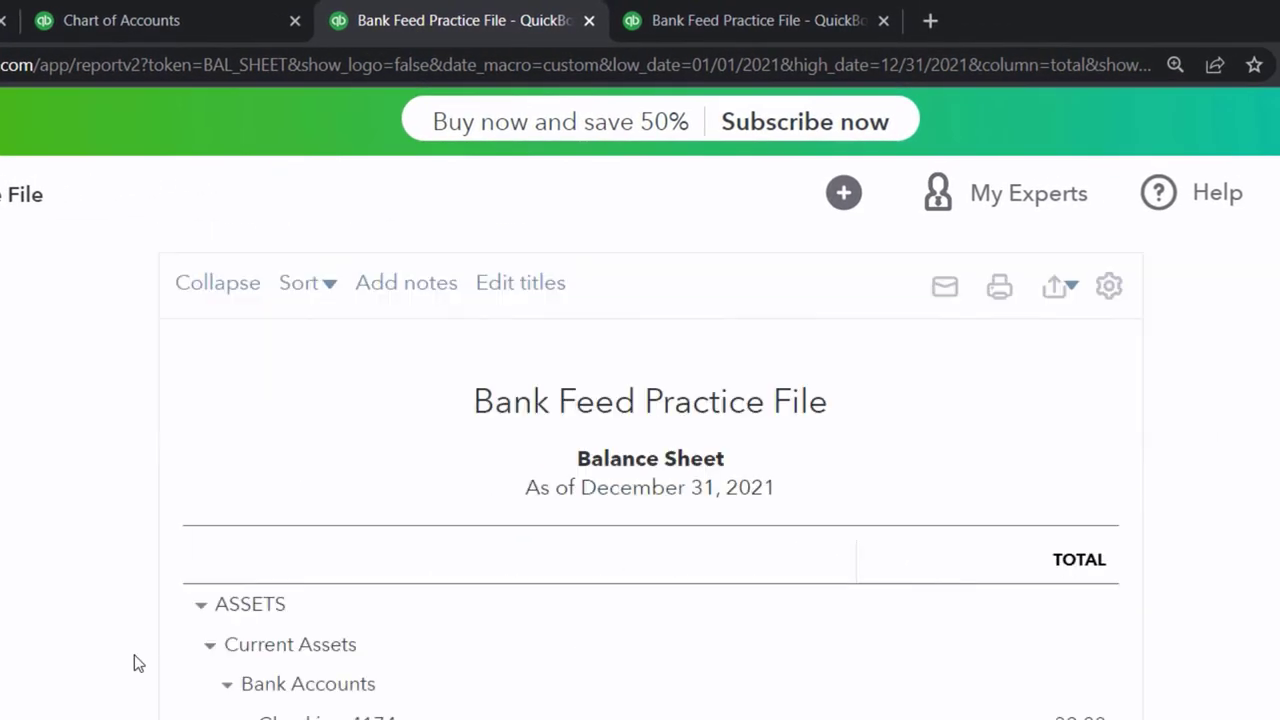
key(ctrl+plus)
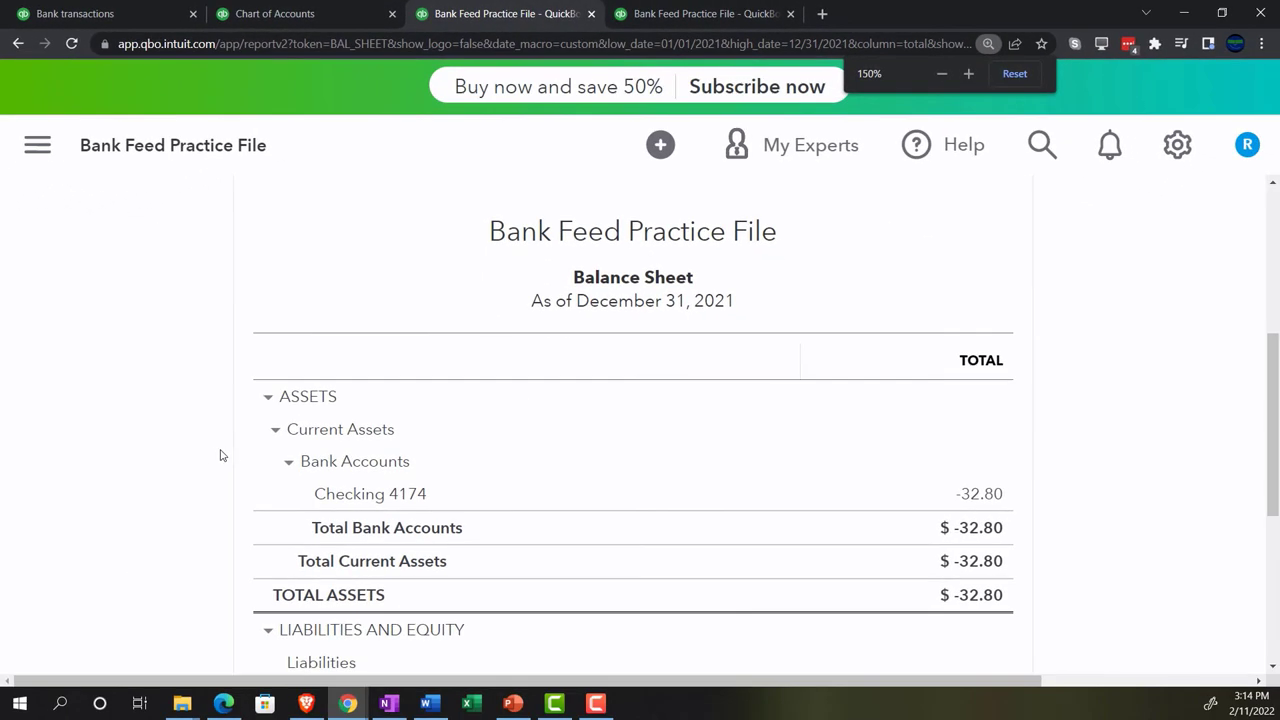
scroll(210, 455, down, 1)
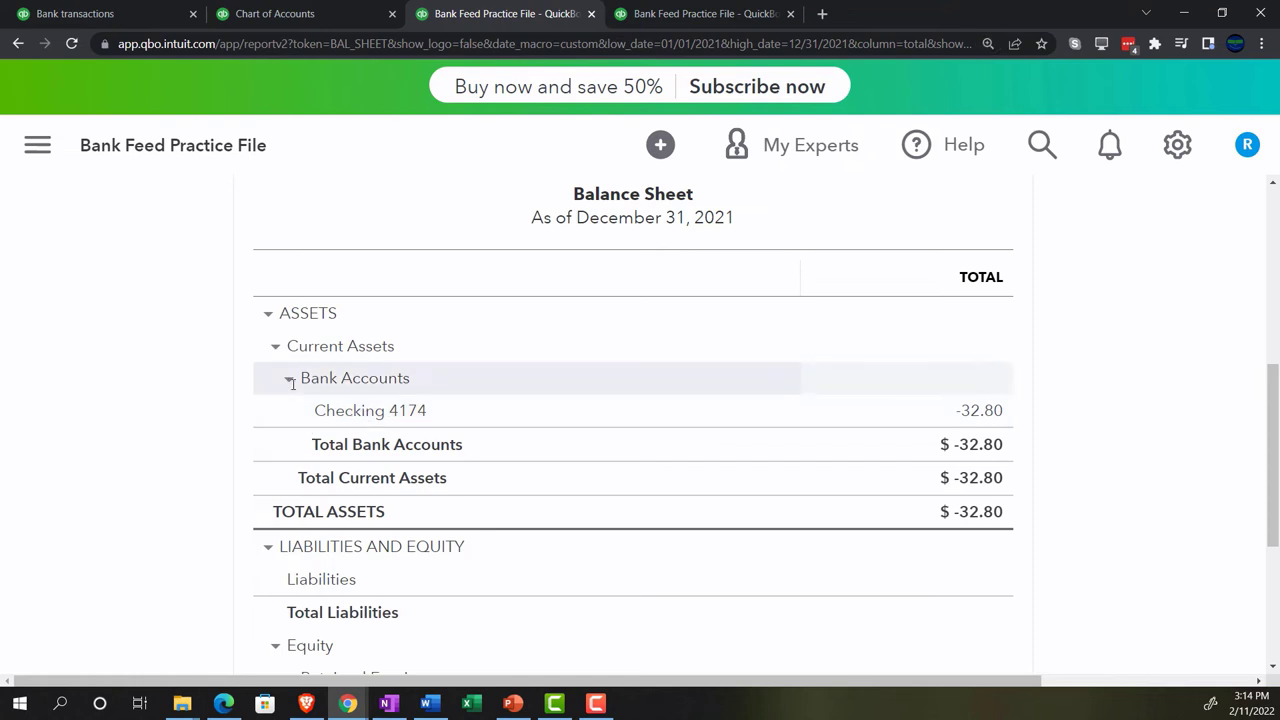
key(ctrl+plus)
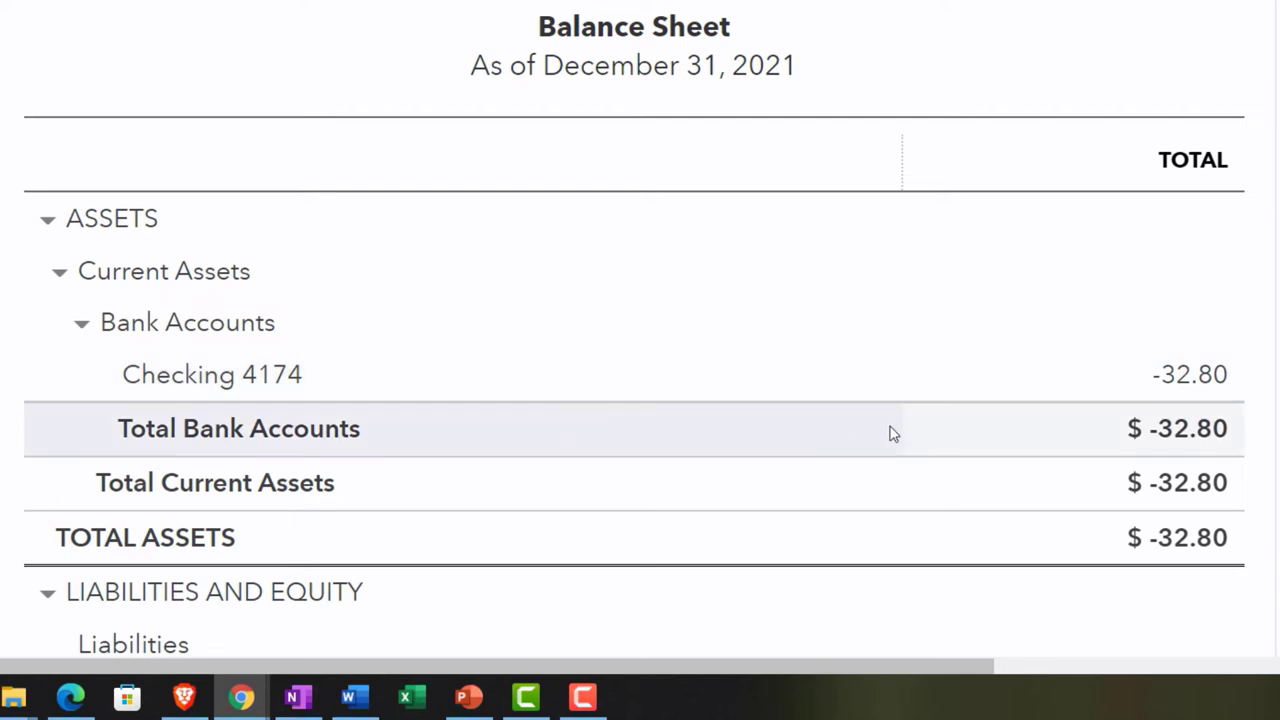
Open the transaction detail behind Checking 4174, review the SO CAL GAS expense form, and close it.
click(1166, 386)
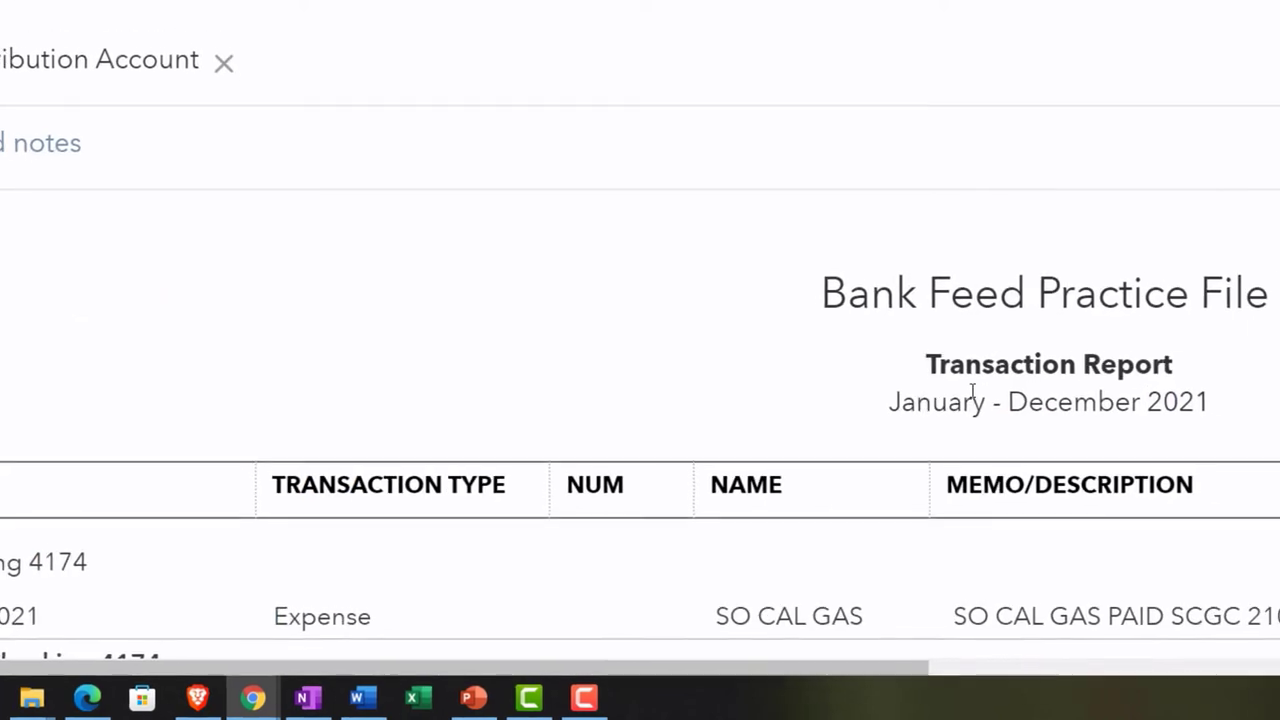
key(ctrl+minus)
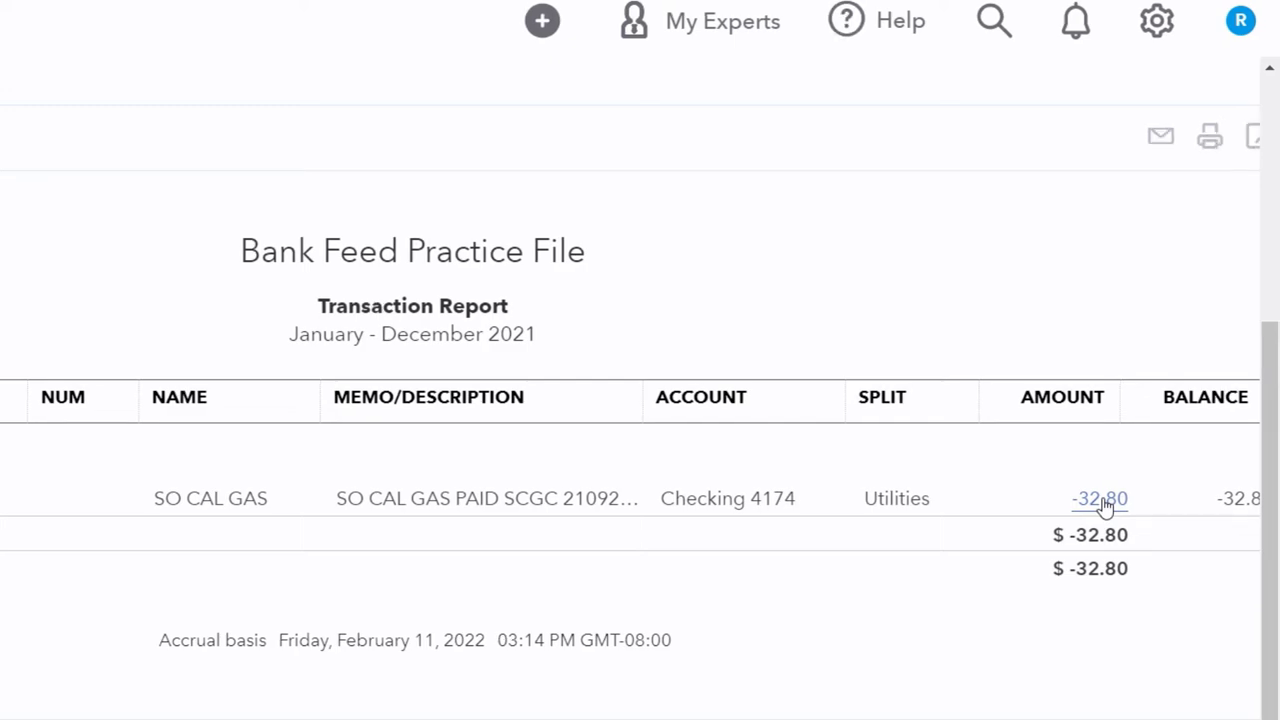
click(1100, 499)
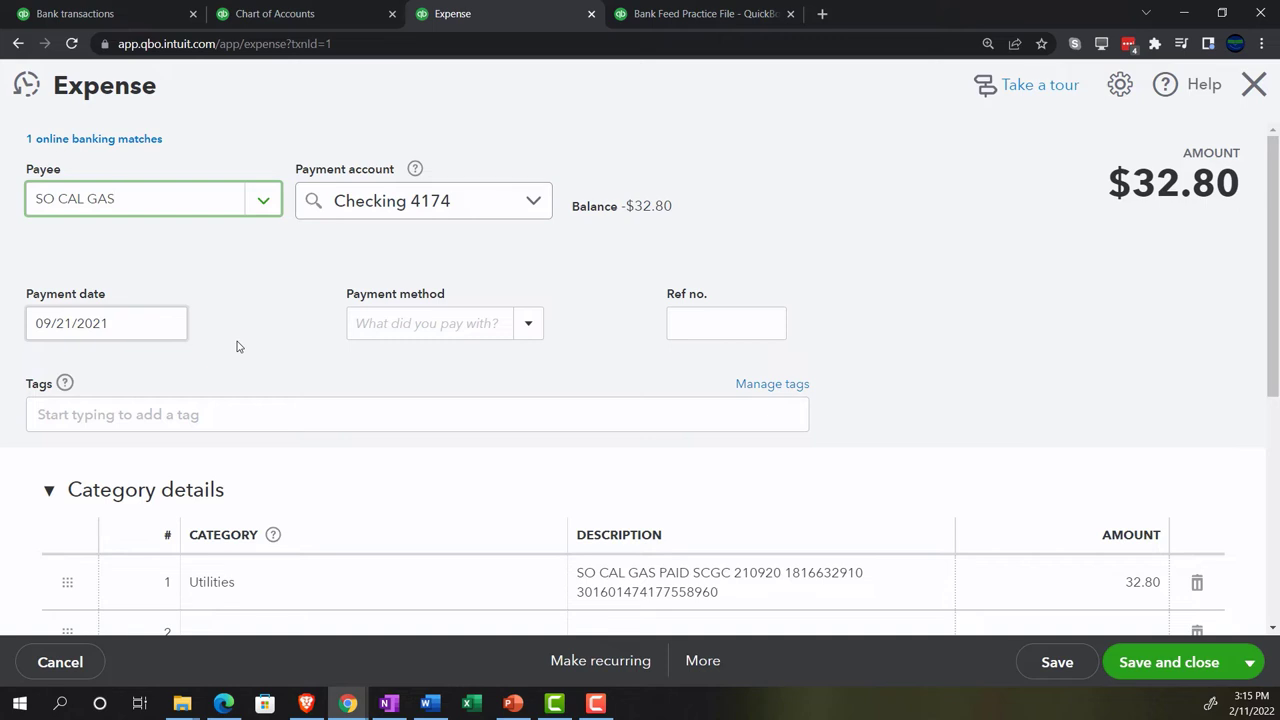
scroll(237, 347, down, 2)
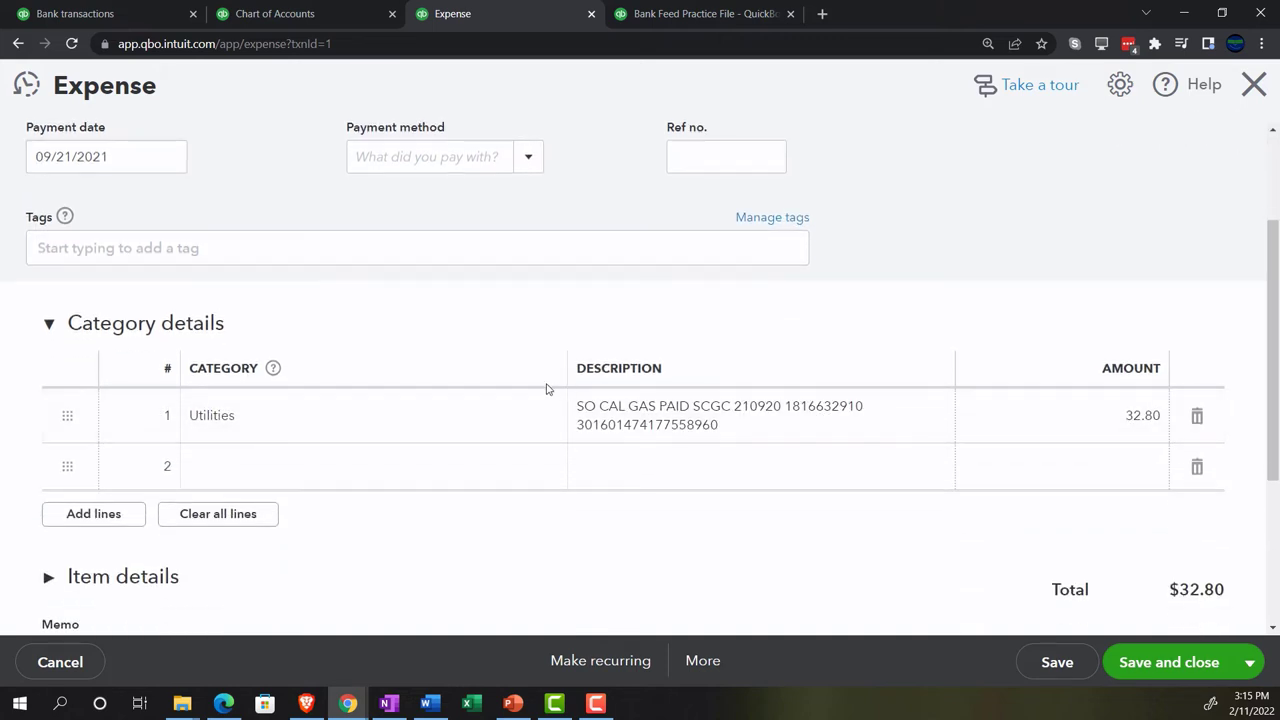
click(1252, 87)
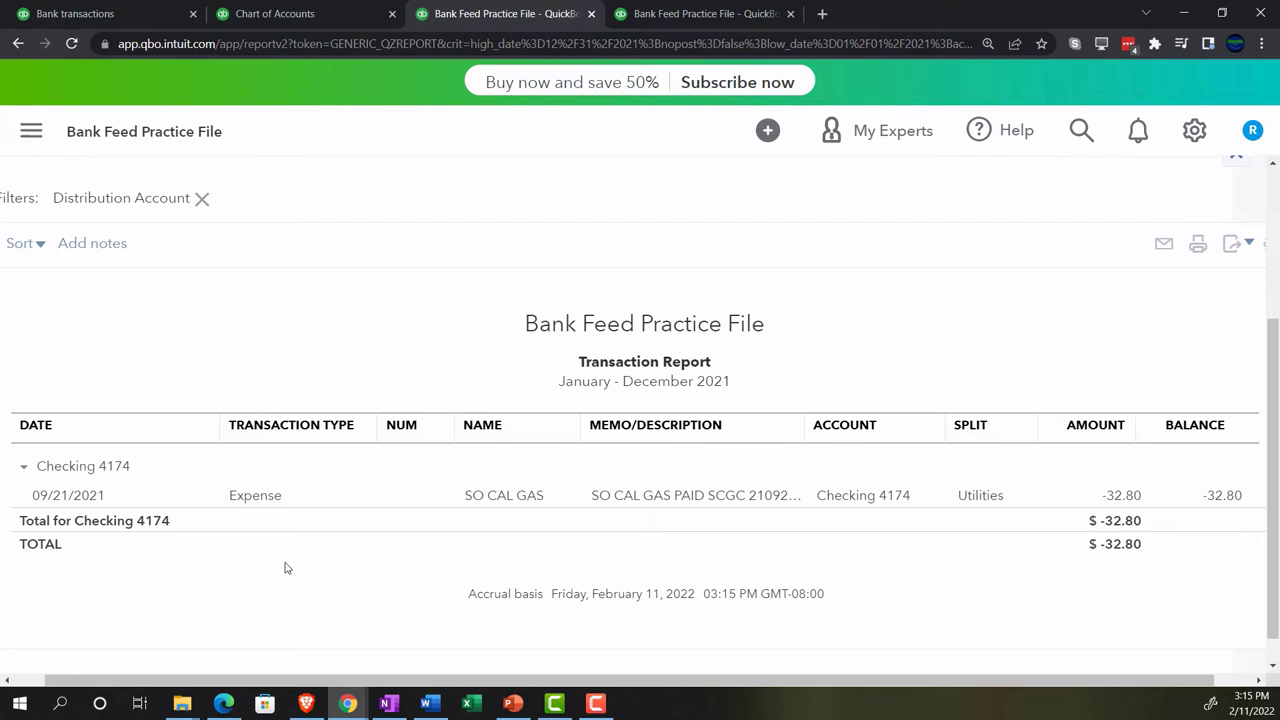
Return to the Balance Sheet summary and examine its liabilities and equity section, including Net Income.
scroll(284, 568, up, 3)
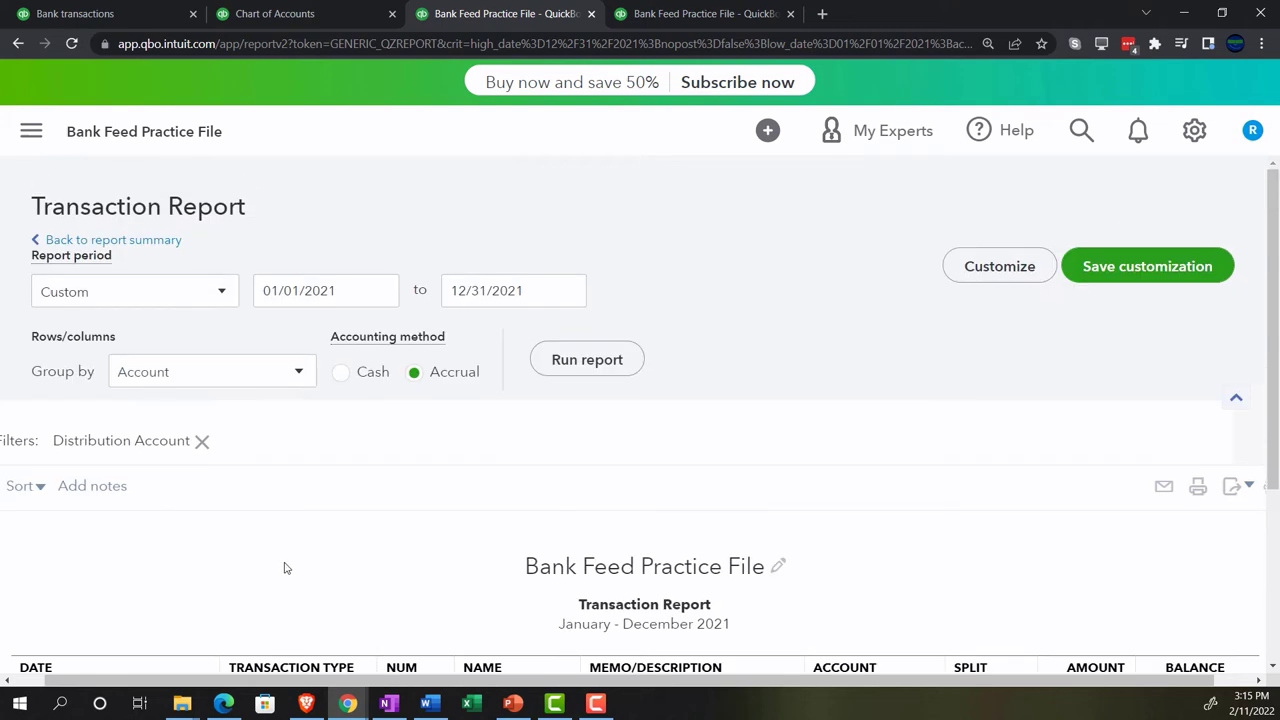
click(157, 249)
scroll(283, 449, down, 3)
scroll(268, 472, down, 1)
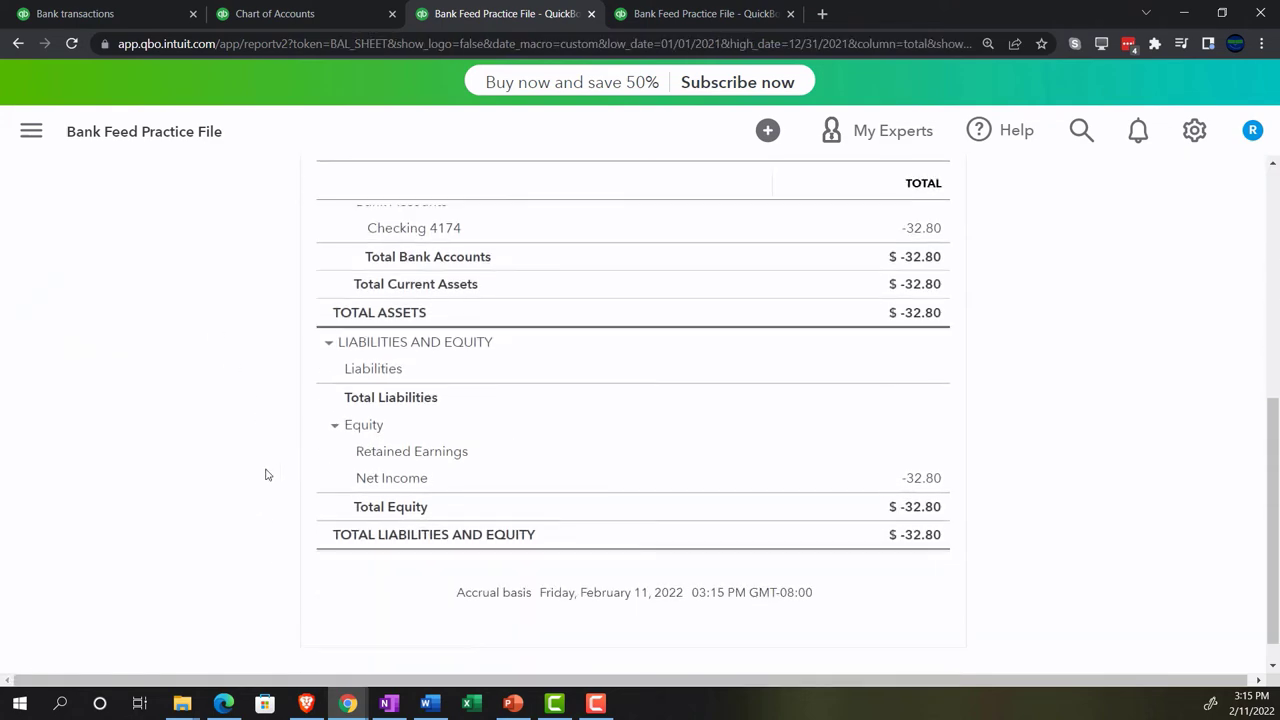
key(ctrl+plus)
key(ctrl+plus)
key(ctrl+plus)
key(ctrl+plus)
scroll(160, 468, down, 1)
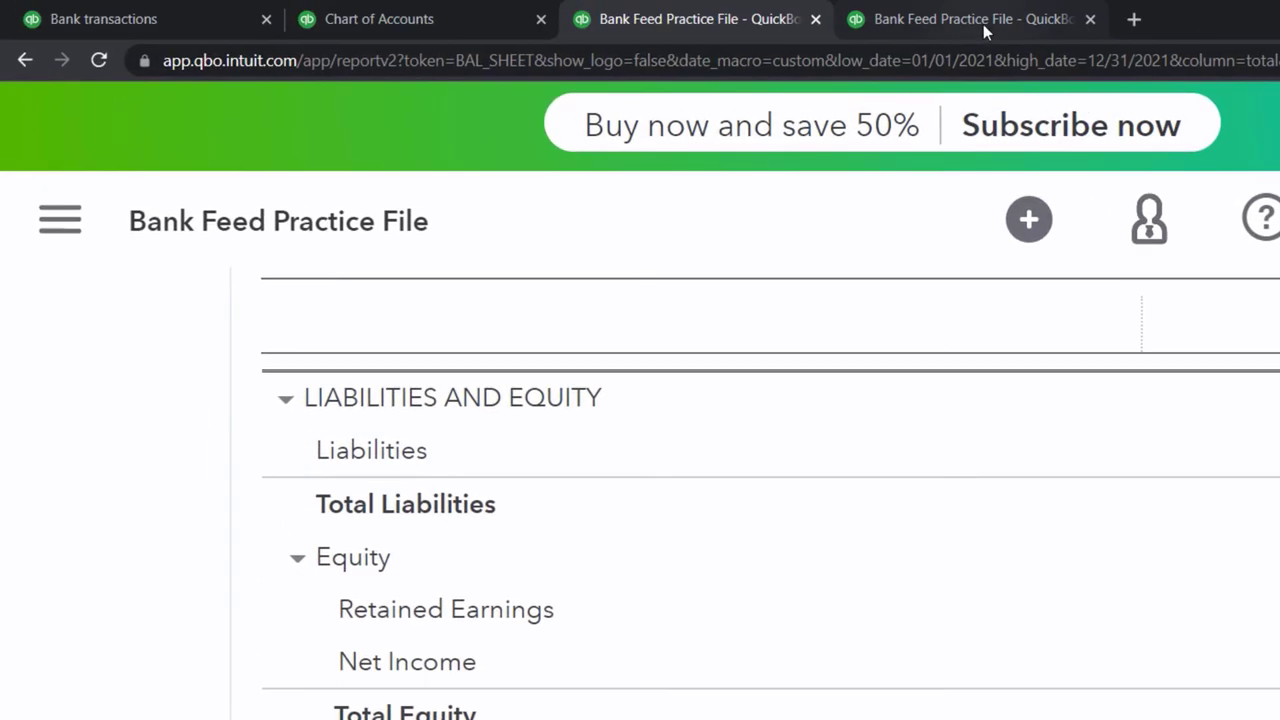
Refresh the 2021 Profit and Loss report in its browser tab and open the transaction detail behind Utilities.
click(977, 16)
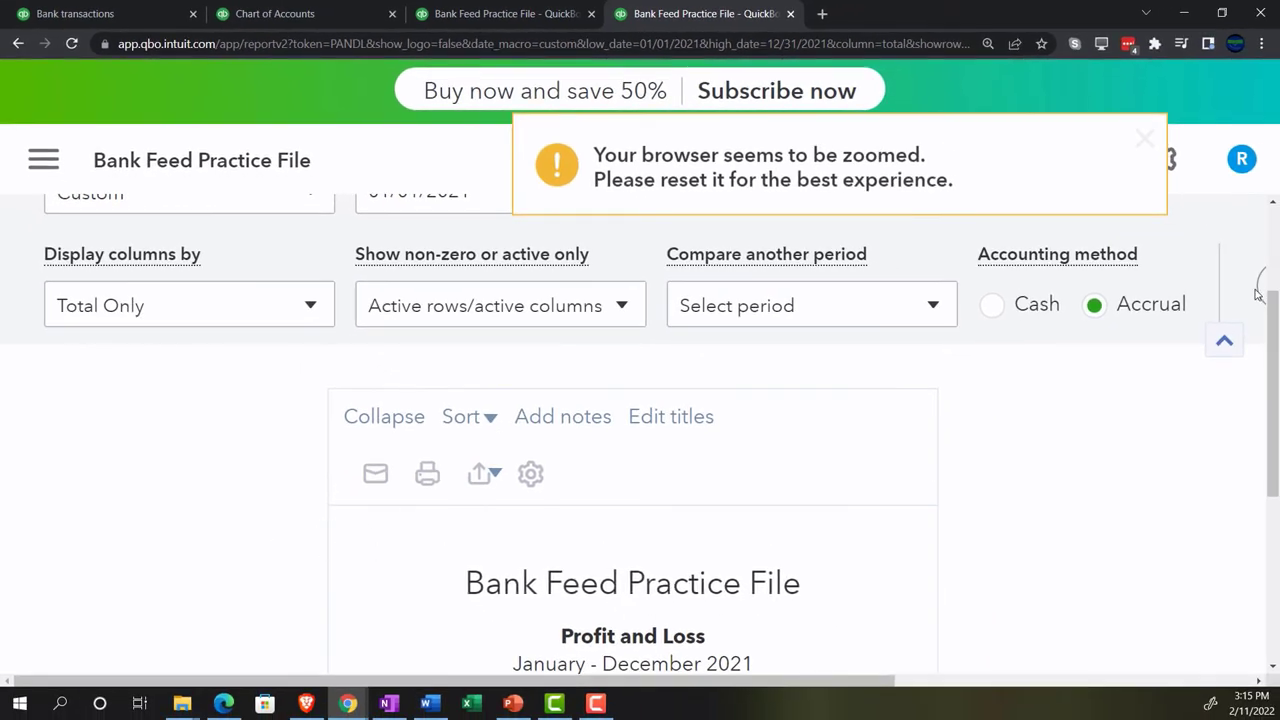
scroll(292, 548, down, 2)
scroll(243, 534, down, 2)
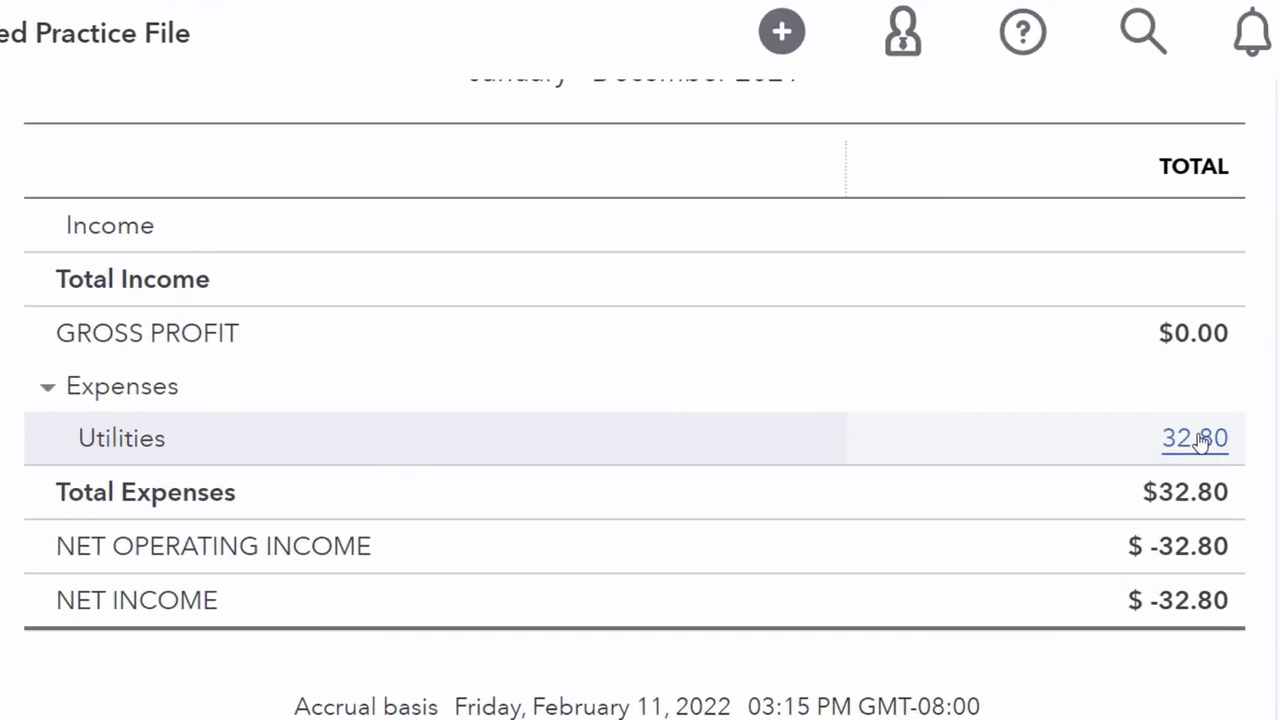
click(1200, 442)
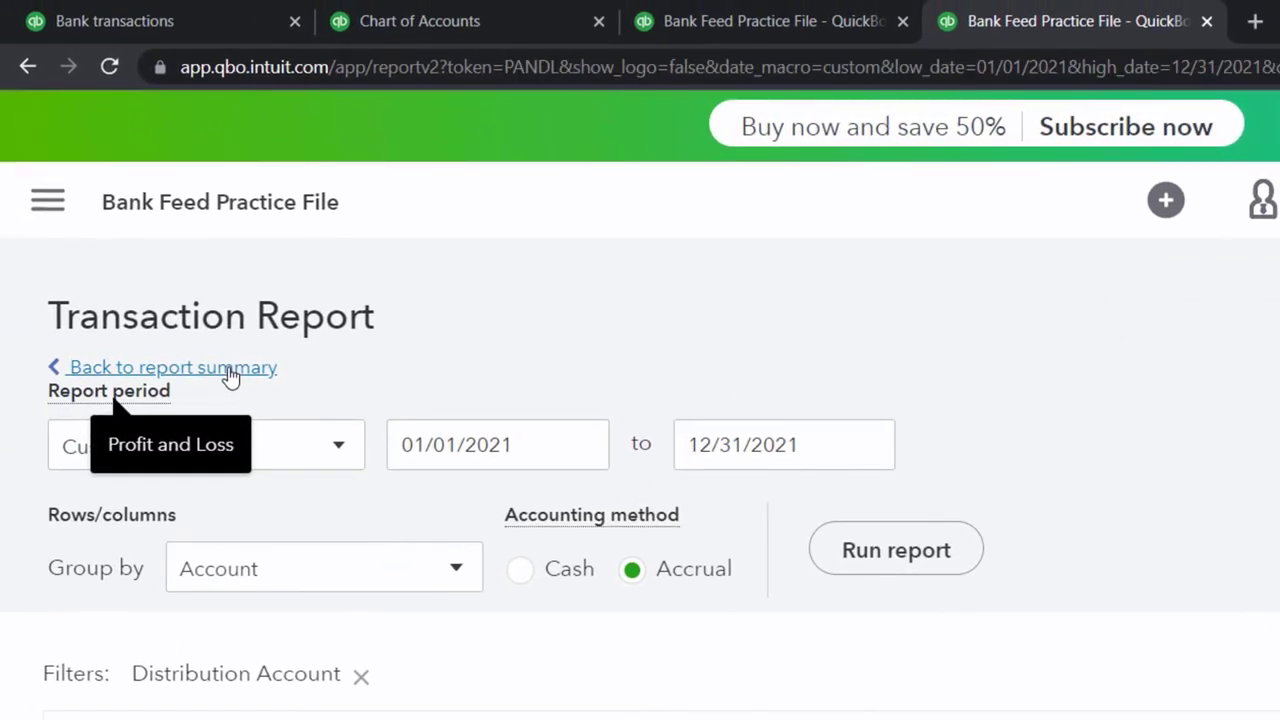
Return to the 2021 Profit and Loss summary and examine the Utilities expense and Net Income.
click(230, 373)
key(ctrl+plus)
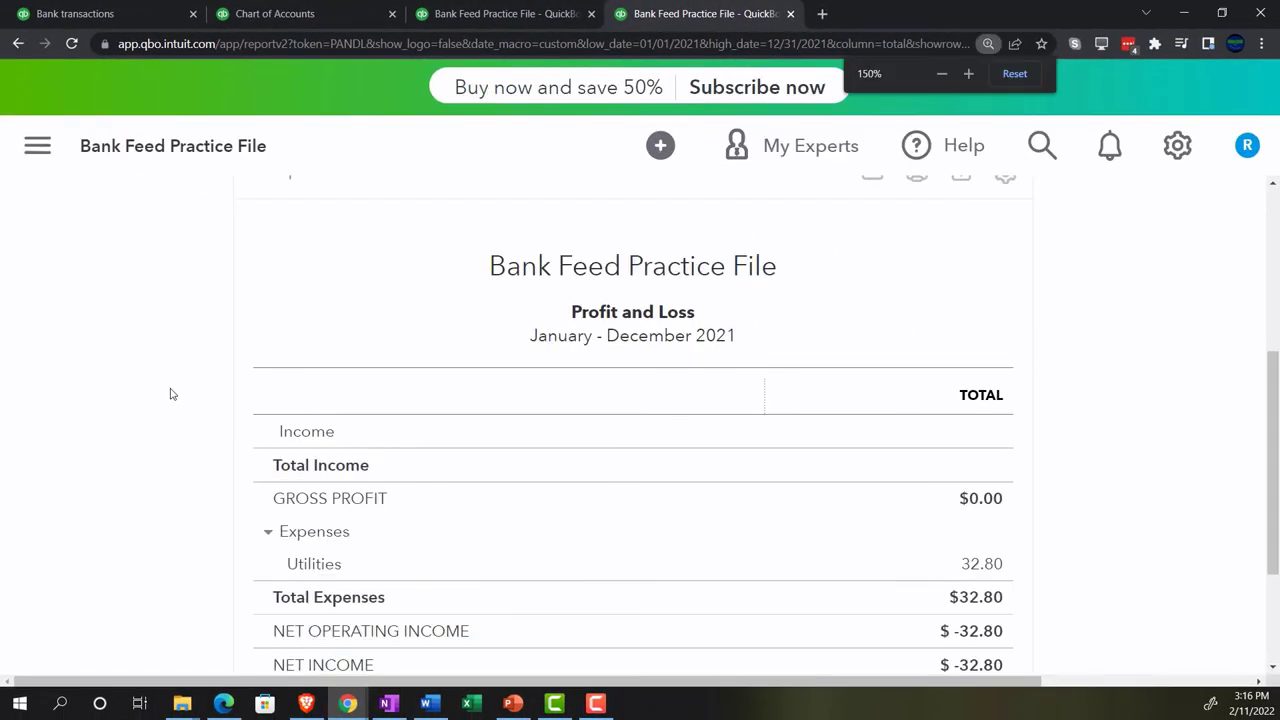
scroll(170, 394, down, 2)
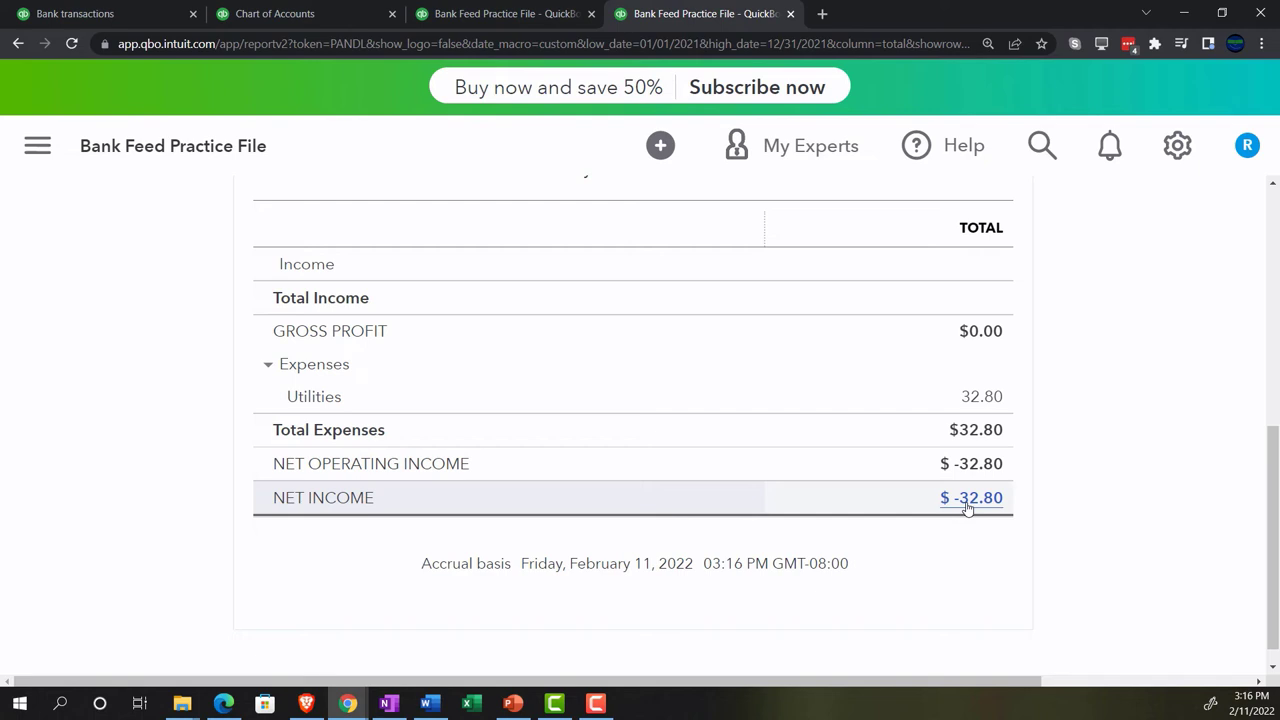
Rerun the Balance Sheet in its browser tab for 01/01/2022 to 12/31/2022 and examine Retained Earnings and Net Income under Equity.
click(481, 7)
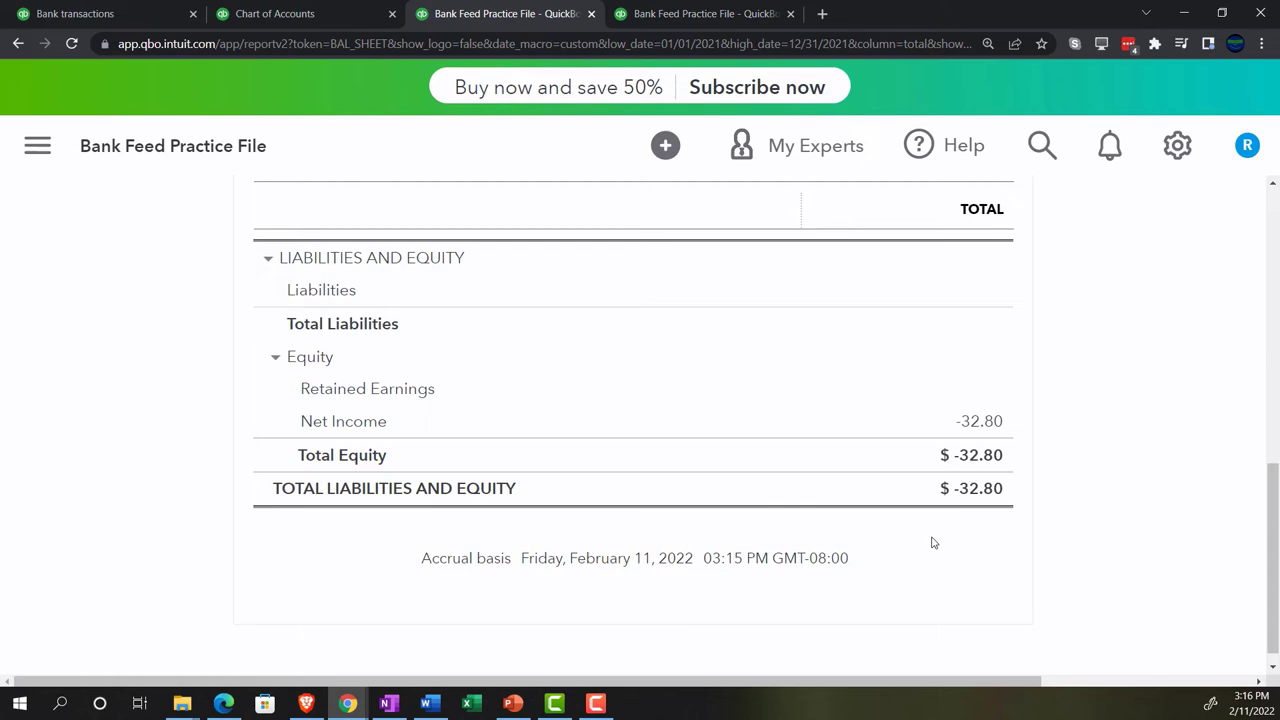
scroll(932, 542, up, 10)
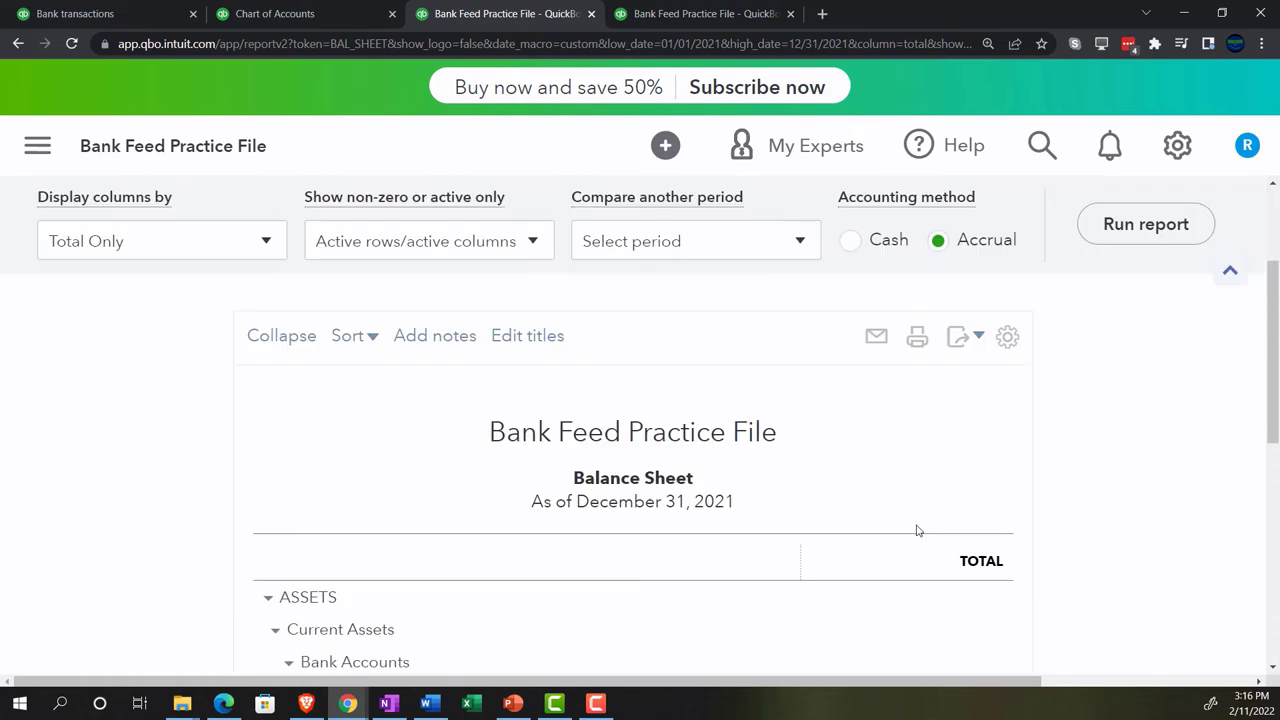
triple_click(423, 283)
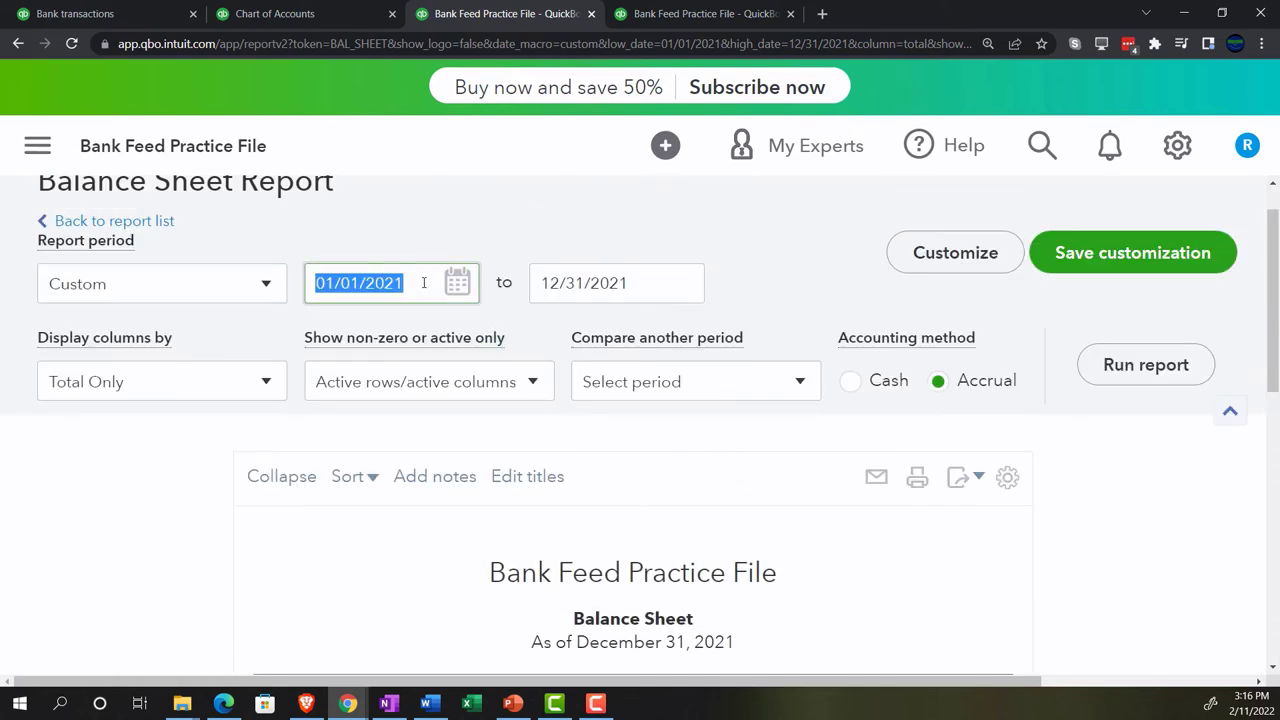
text(01012022)
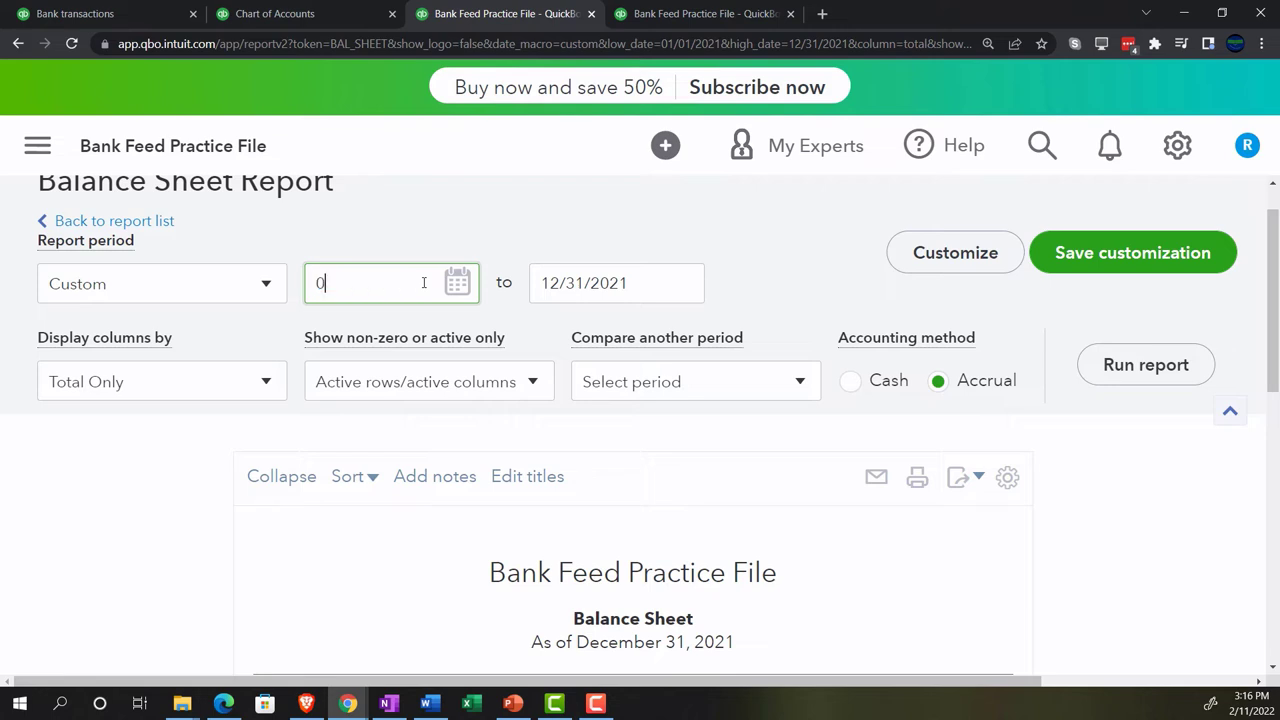
key(Tab)
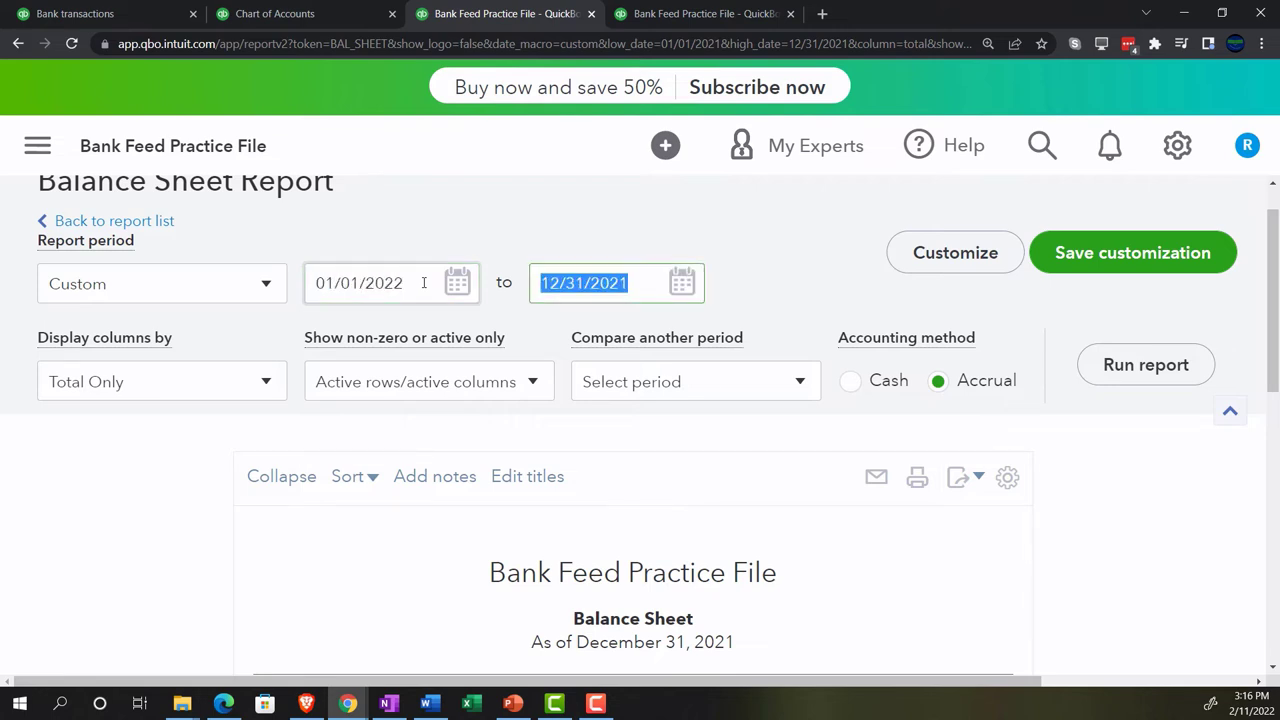
text(12312022)
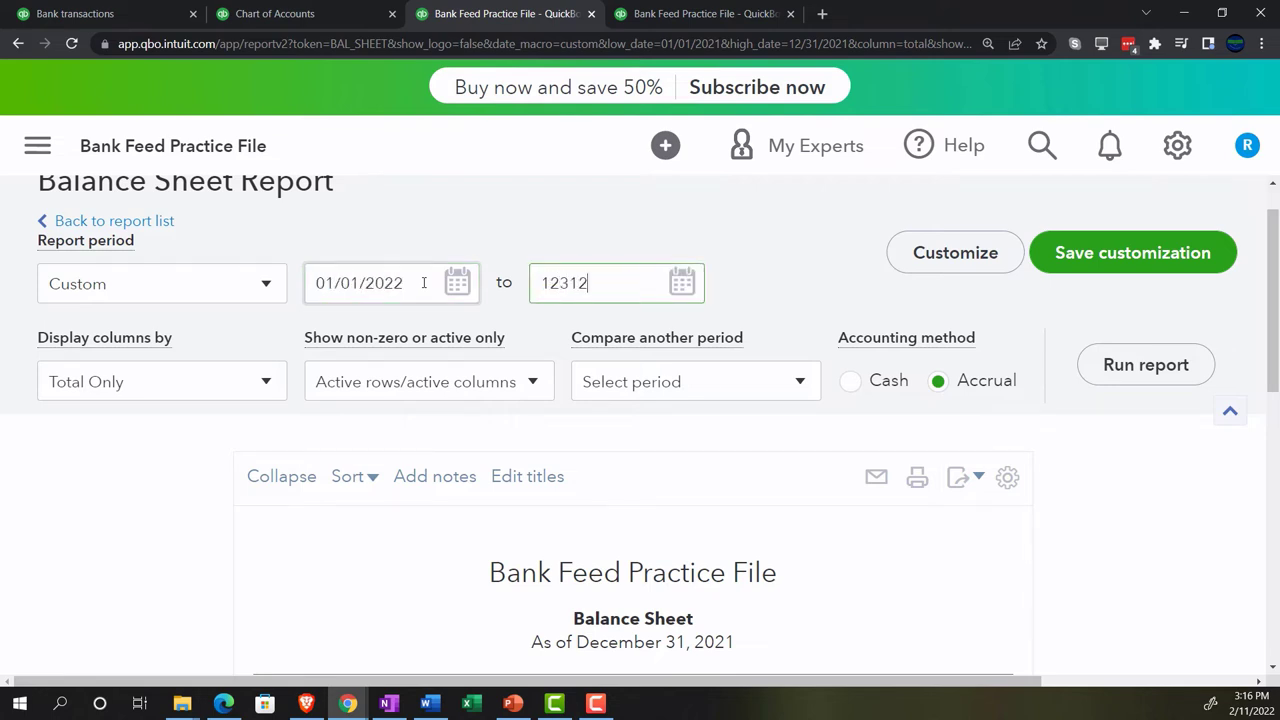
key(Tab)
click(1145, 360)
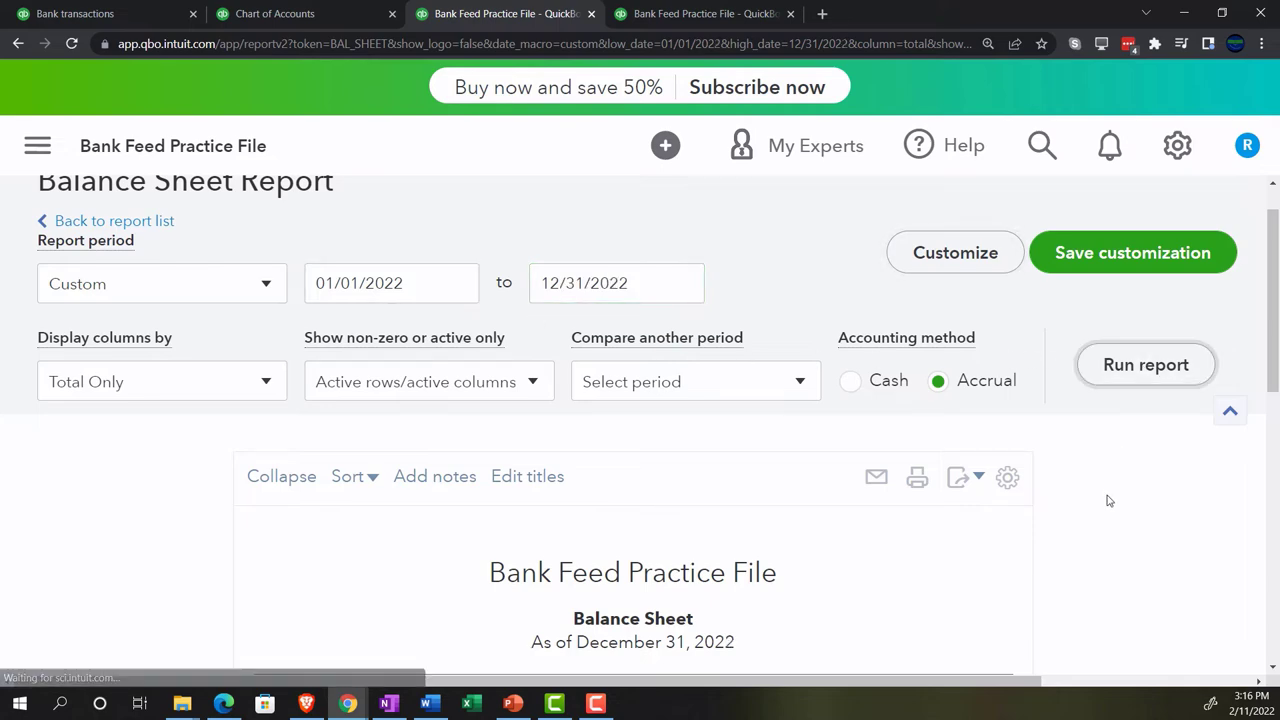
scroll(1109, 500, down, 5)
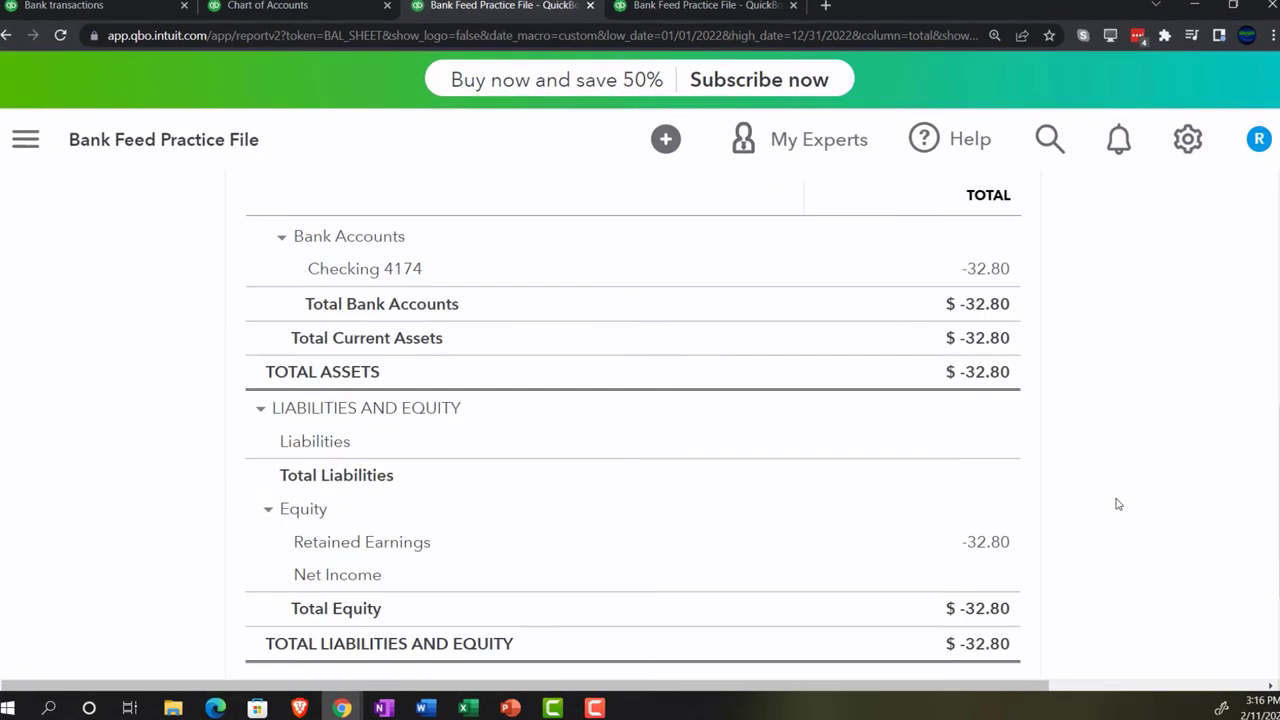
scroll(1118, 504, down, 1)
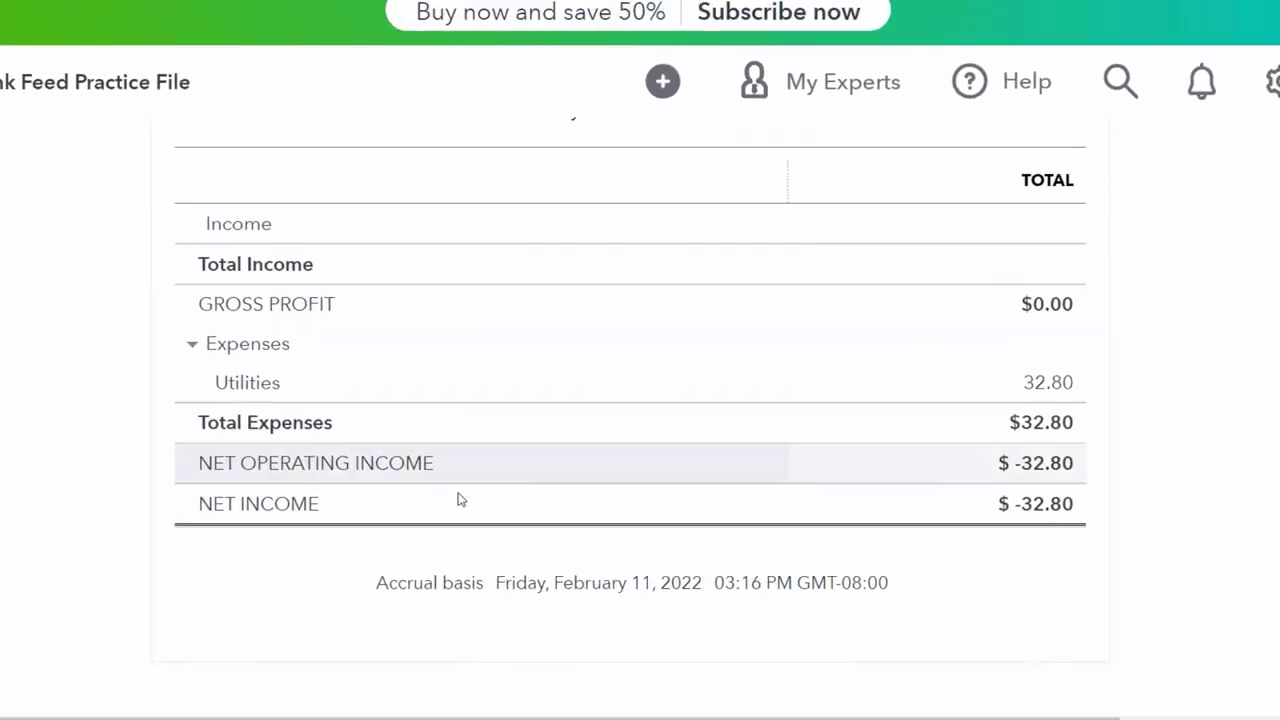
Rerun the Profit and Loss report for 01/01/2022 to 12/31/2022 and examine it.
scroll(457, 500, up, 10)
drag(429, 229, 187, 280)
text(010122)
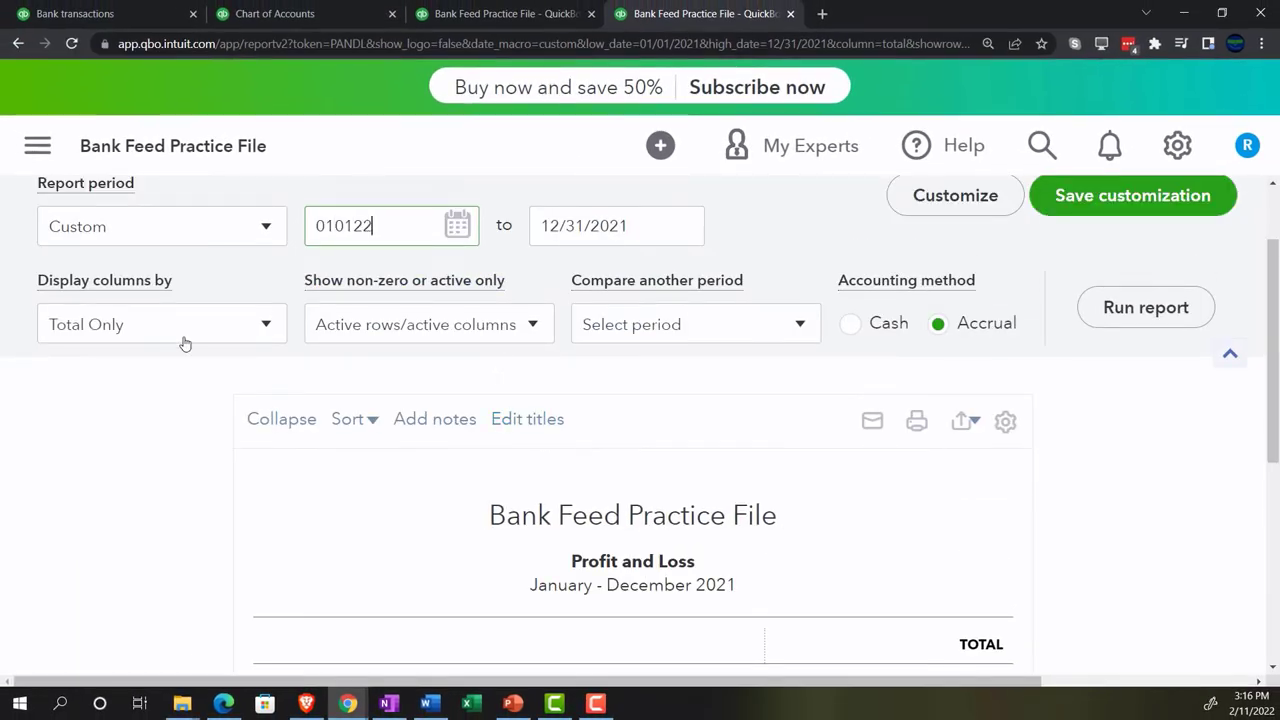
key(Tab)
text(123122)
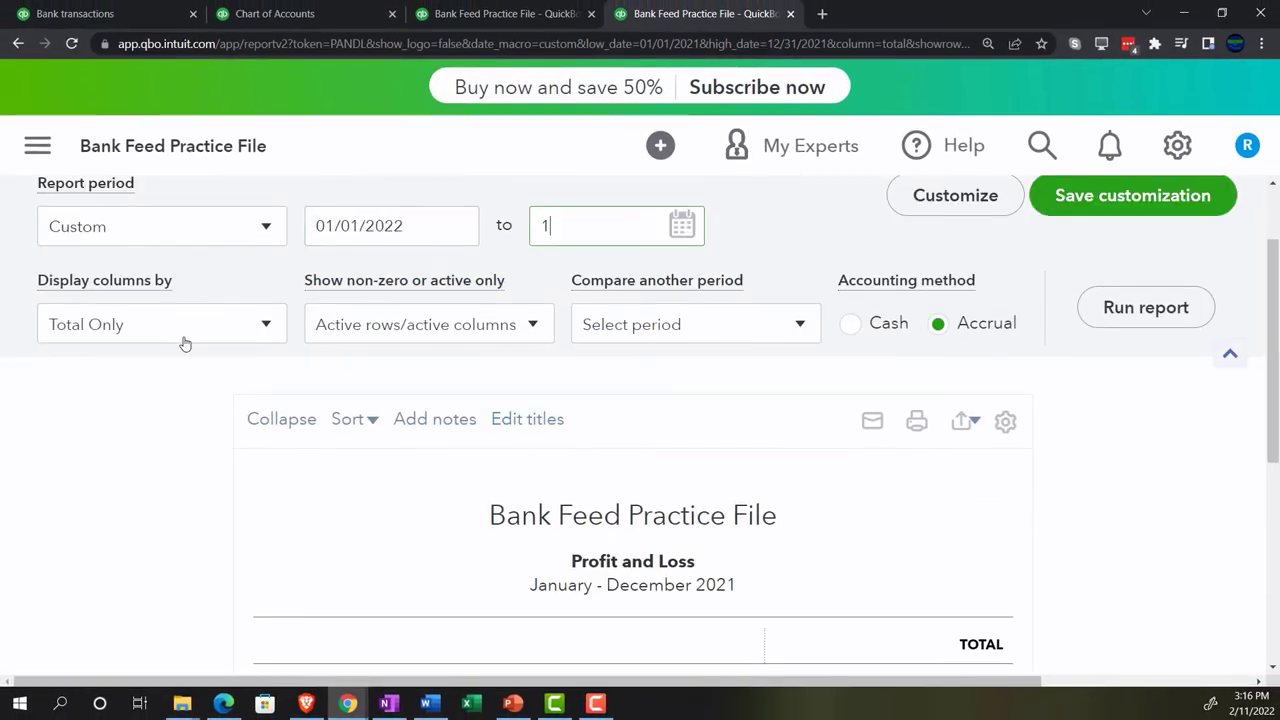
key(Tab)
click(1112, 320)
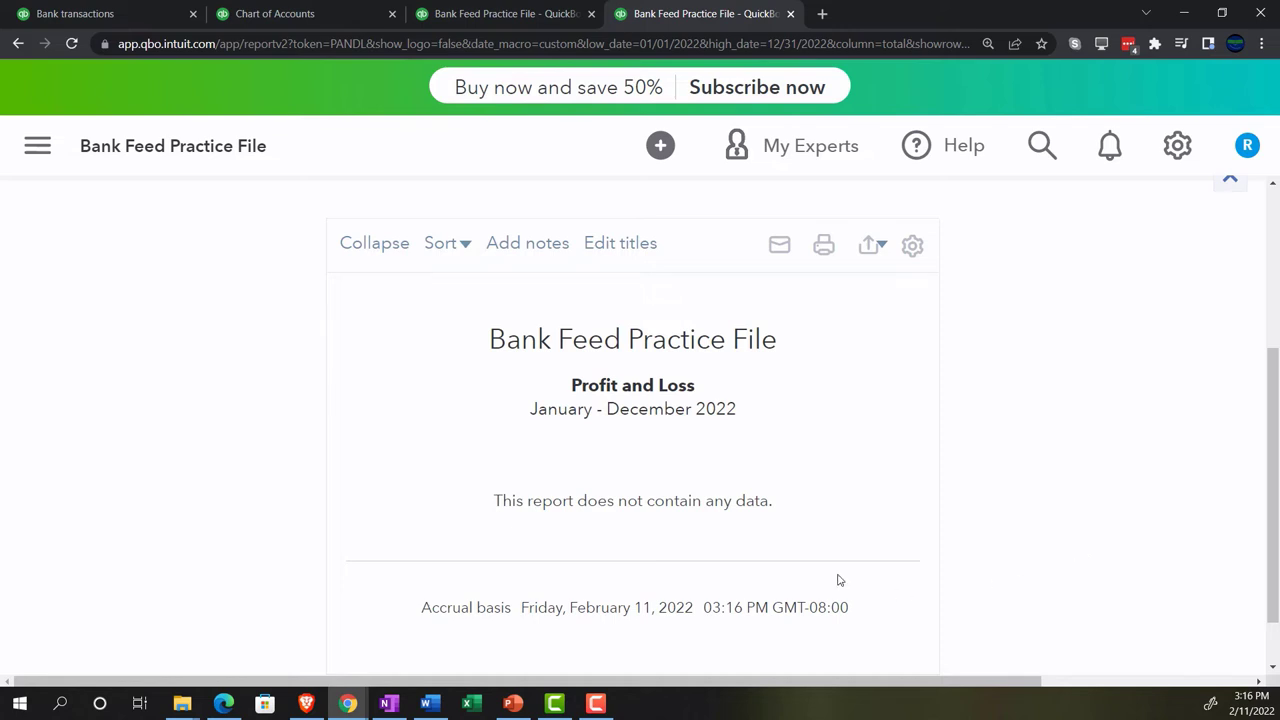
Set the Profit and Loss report period back to 01/01/2021 through 12/31/2021 and rerun the report.
scroll(620, 530, up, 3)
click(380, 340)
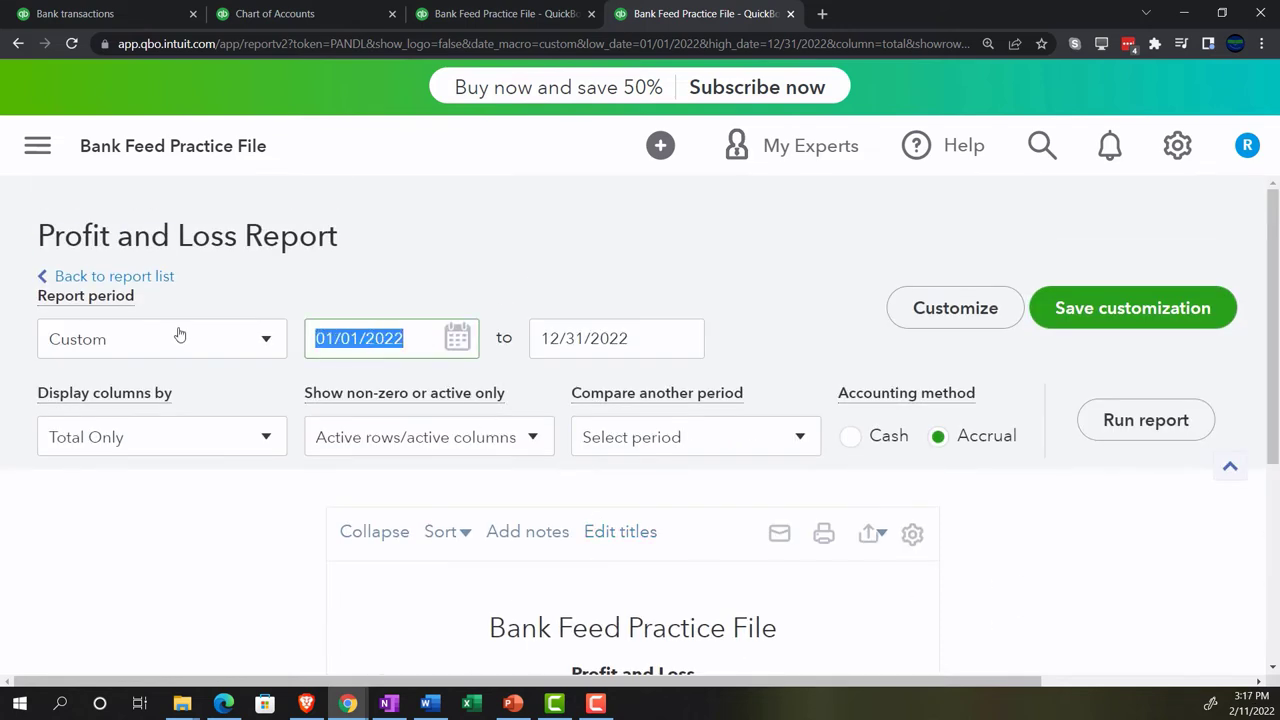
text(01012021)
key(Tab)
text(12312021)
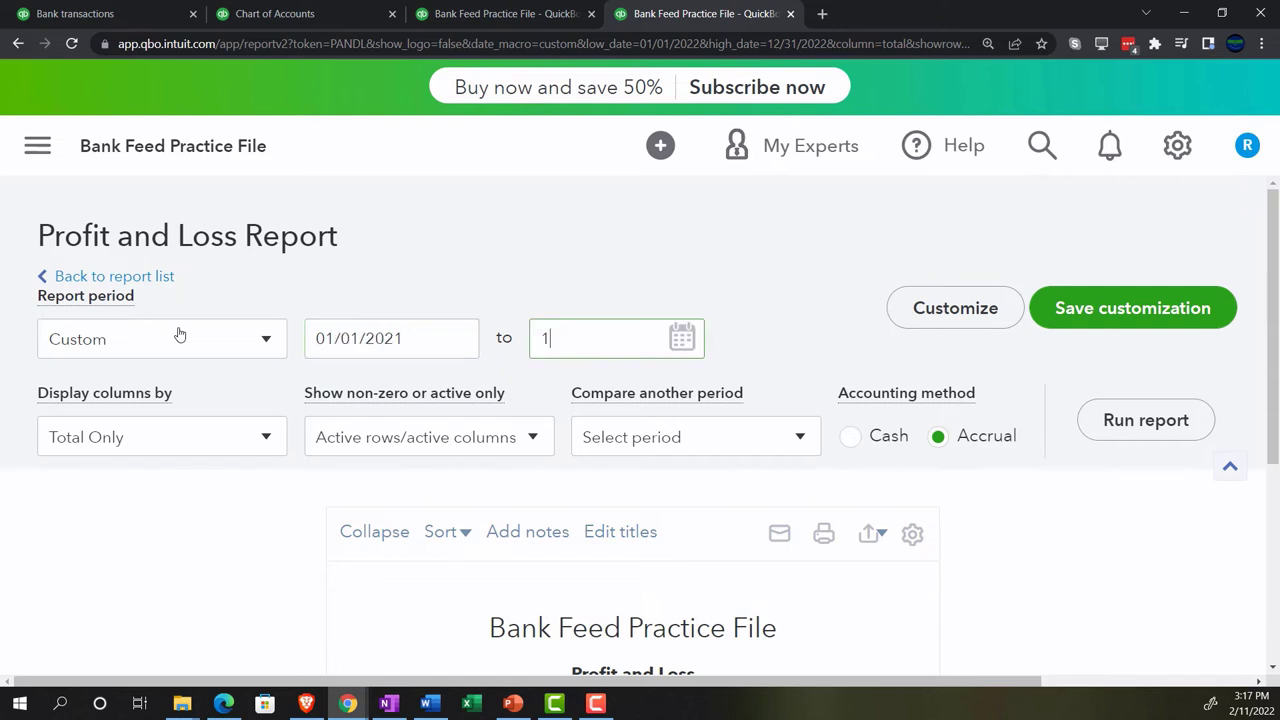
key(Tab)
click(1118, 420)
Set the Balance Sheet period back to 01/01/2021 through 12/31/2021 in its browser tab and rerun the report.
click(516, 12)
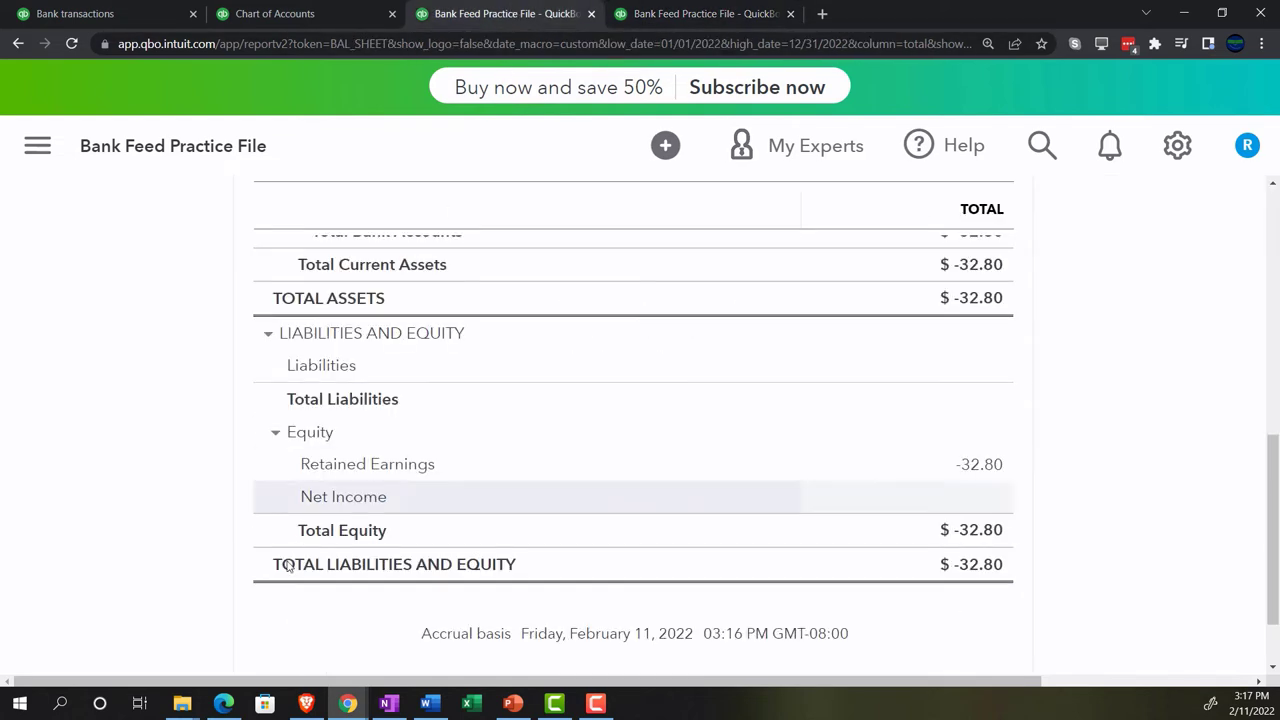
scroll(294, 545, up, 10)
text(01012021)
key(Tab)
text(12/31/2021)
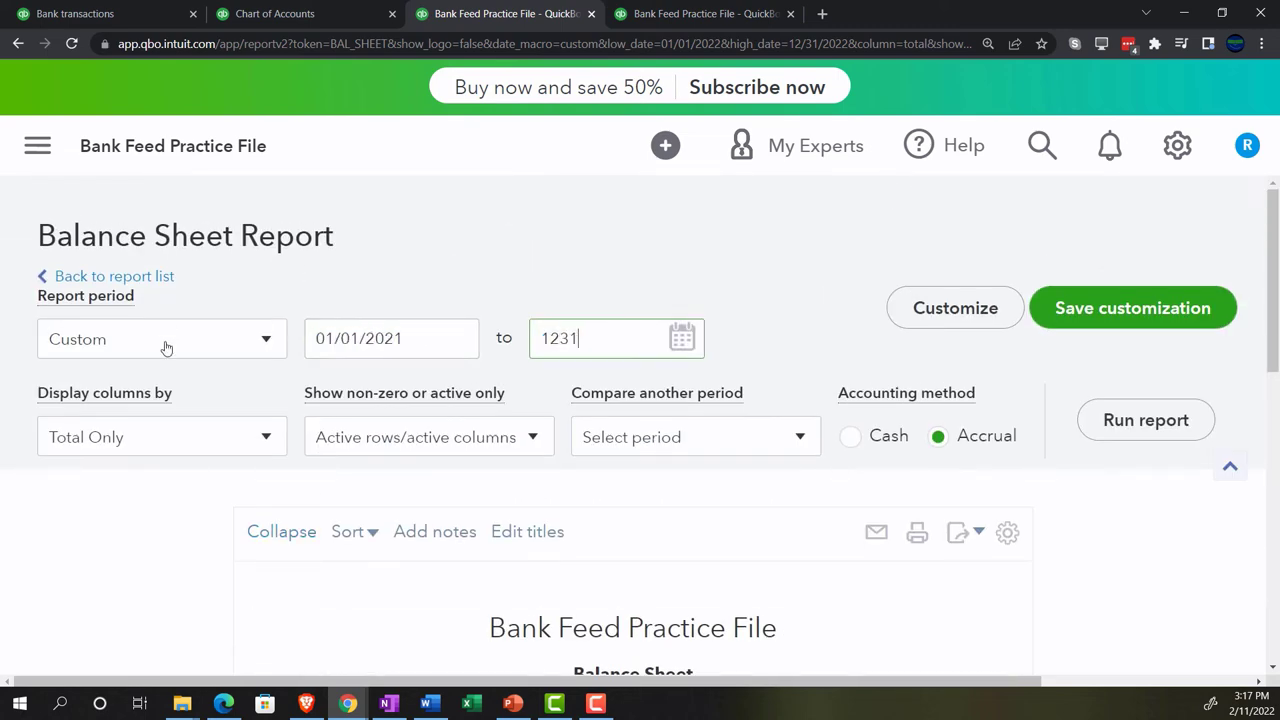
key(Tab)
click(1151, 424)
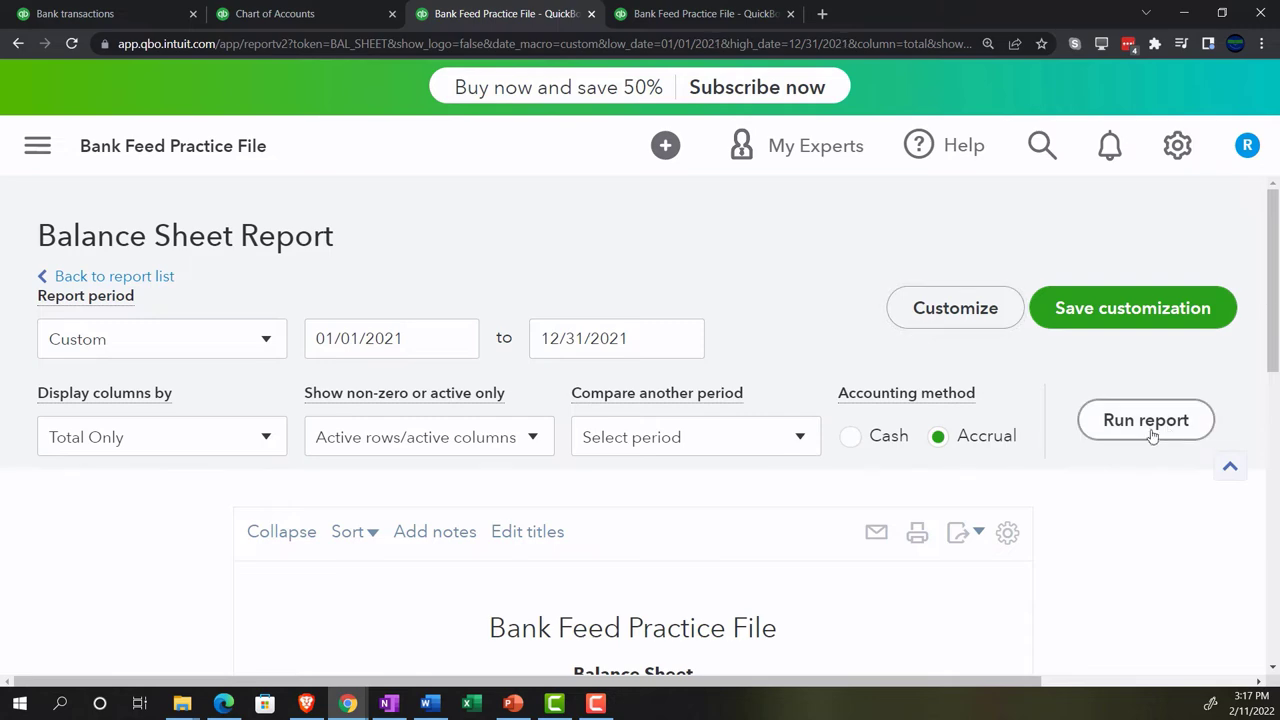
Open the Expense Transactions list in the Chart of Accounts browser tab, collapse the navigation sidebar, and review the SO CAL GAS expense.
click(341, 15)
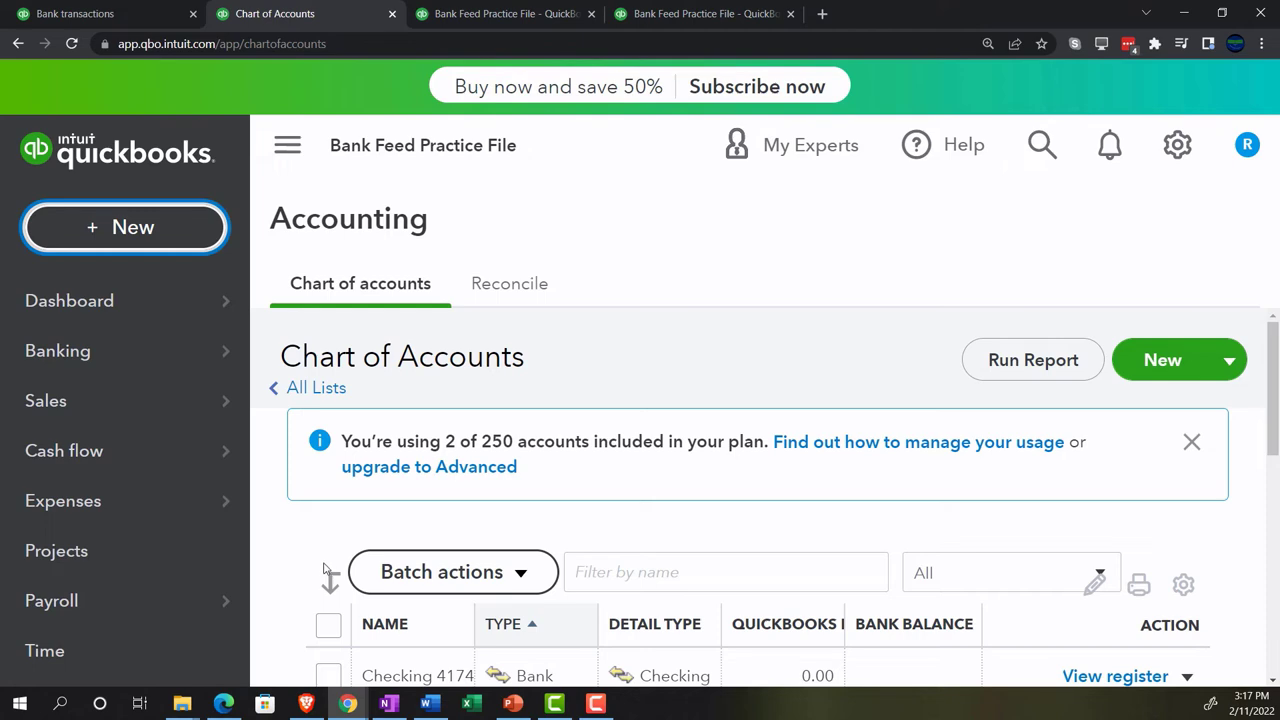
mouse_move(78, 515)
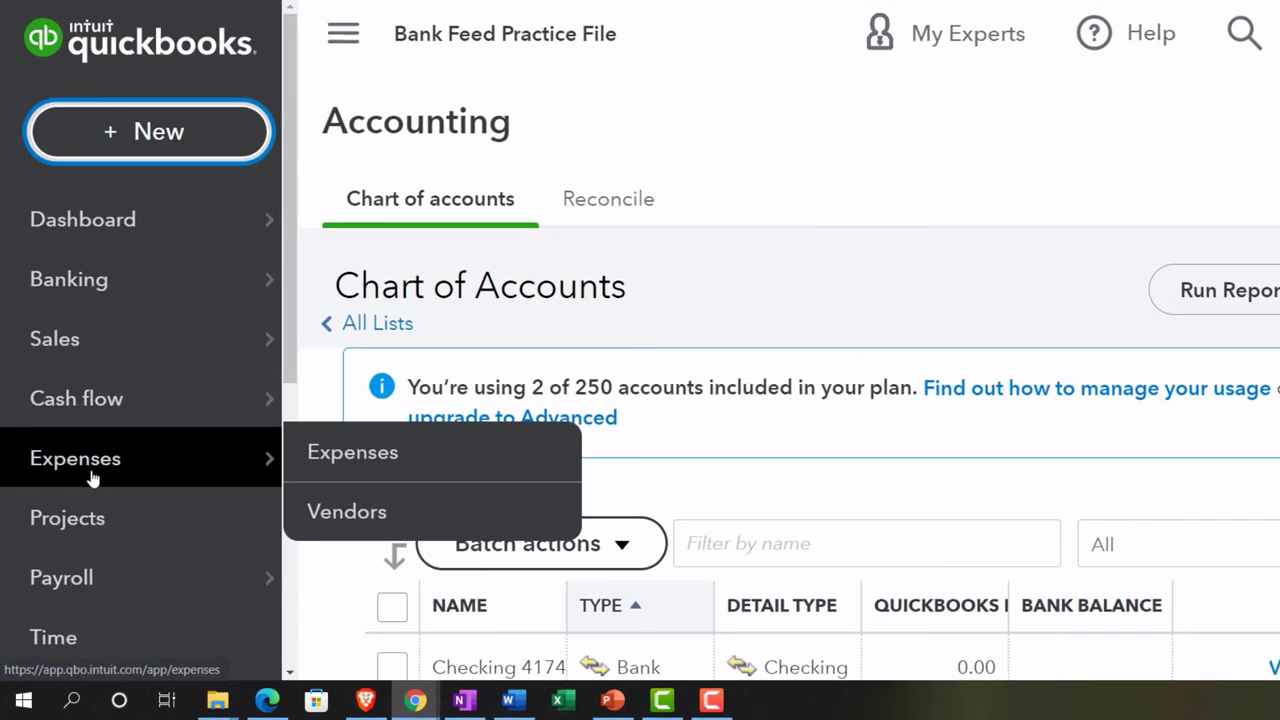
click(92, 478)
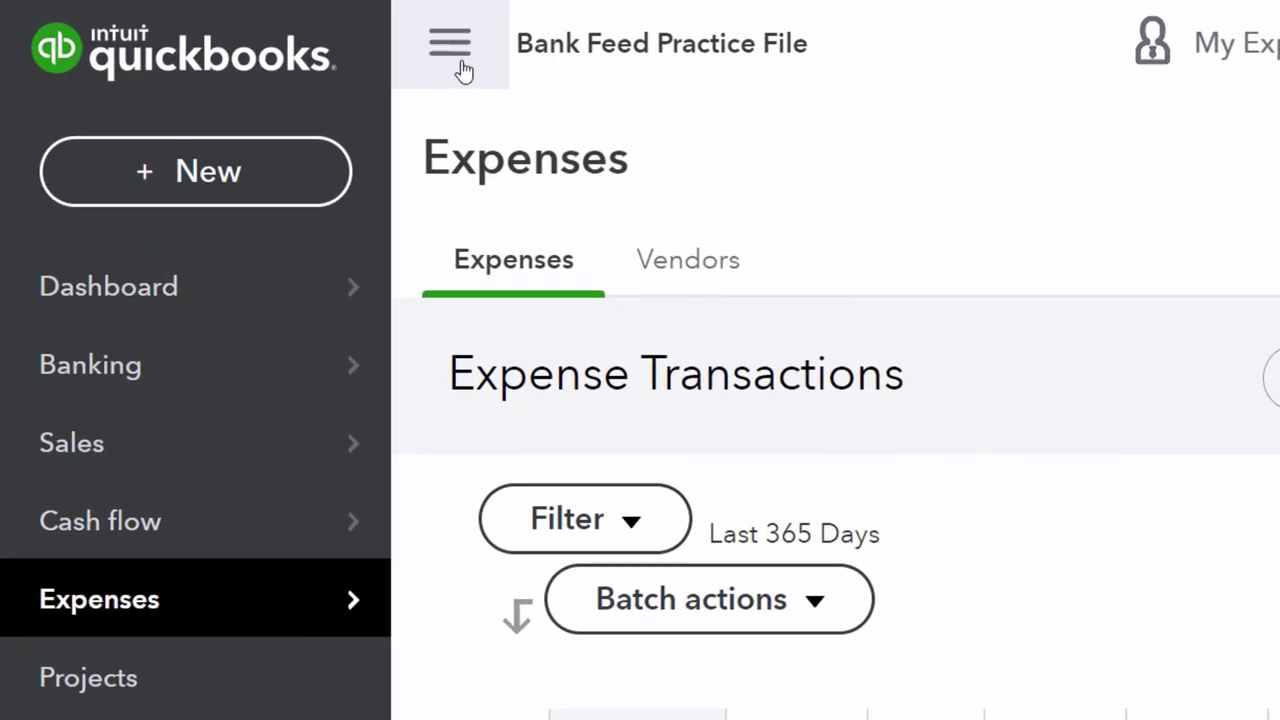
click(460, 68)
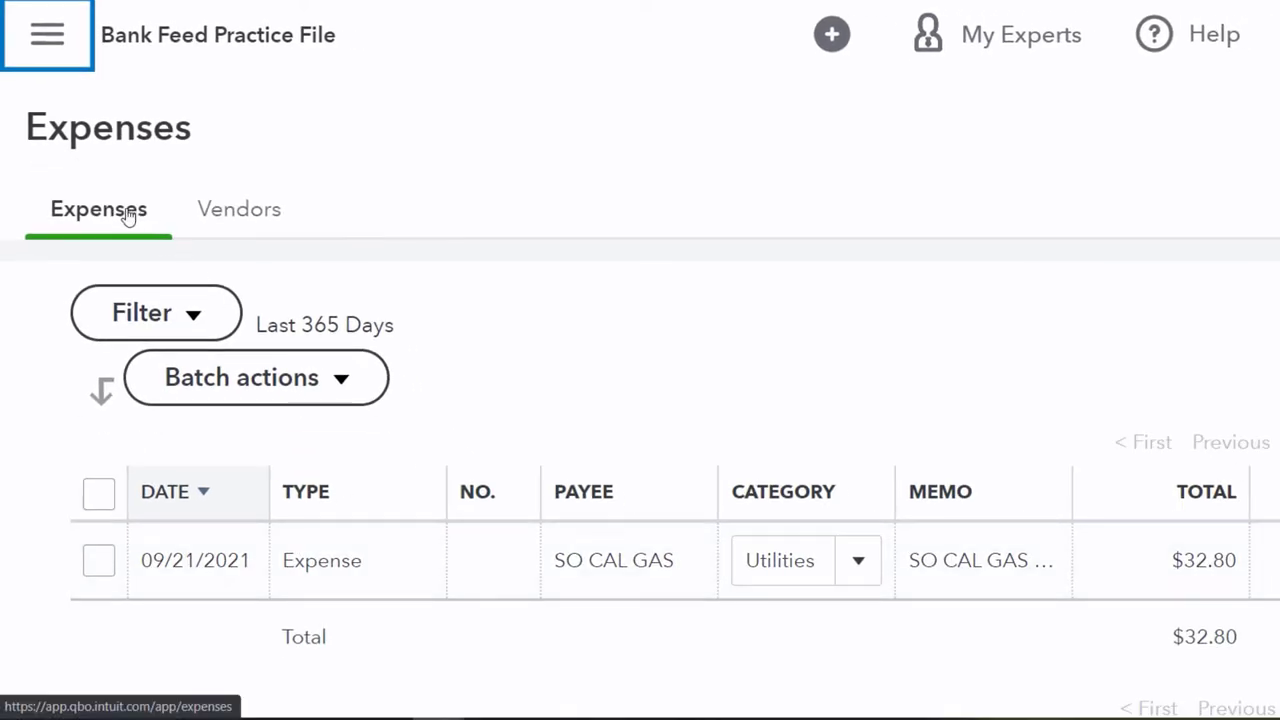
Open the SO CAL GAS vendor's transaction list and review it alongside the bank accounts on the December 31, 2021 Balance Sheet.
click(230, 213)
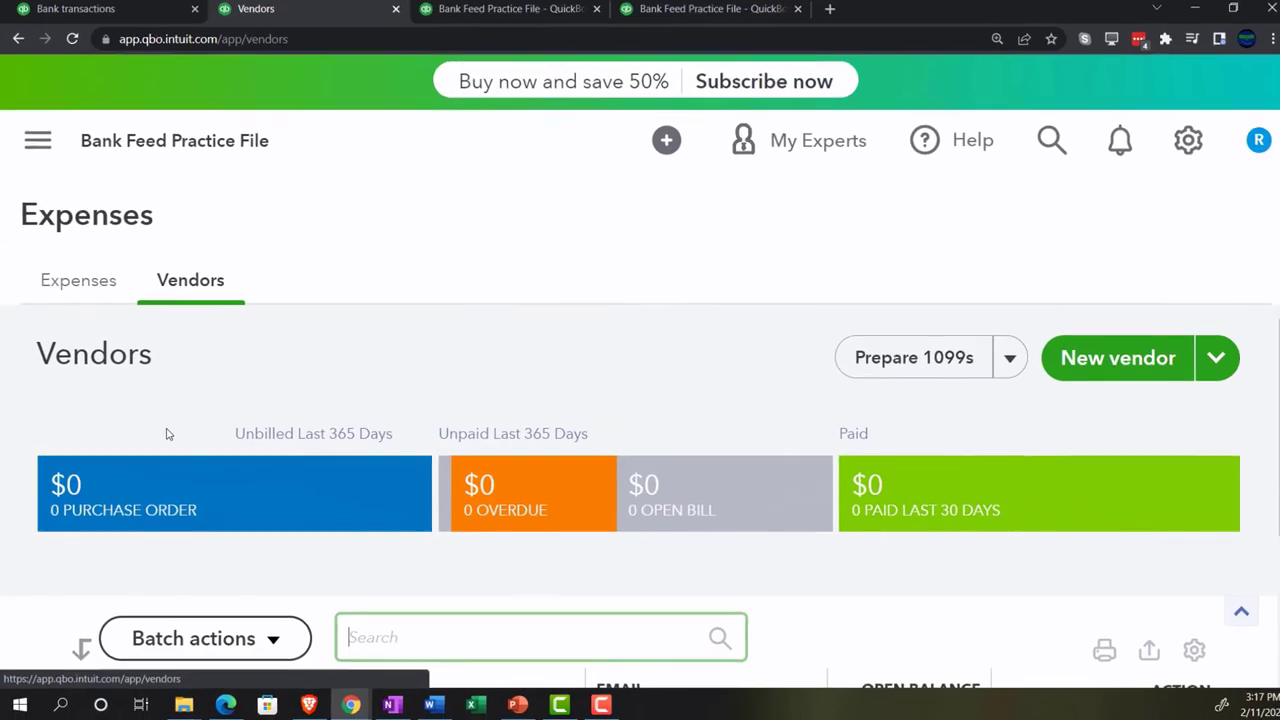
scroll(149, 518, down, 3)
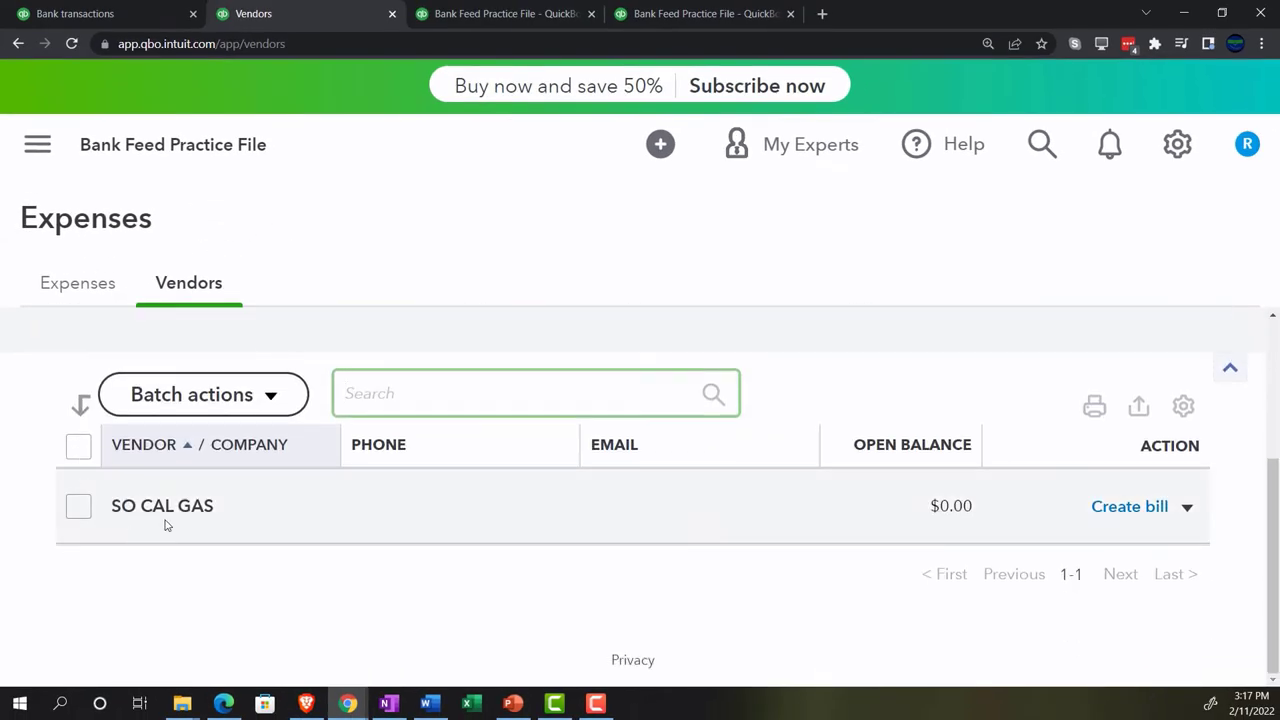
click(163, 508)
scroll(163, 508, down, 2)
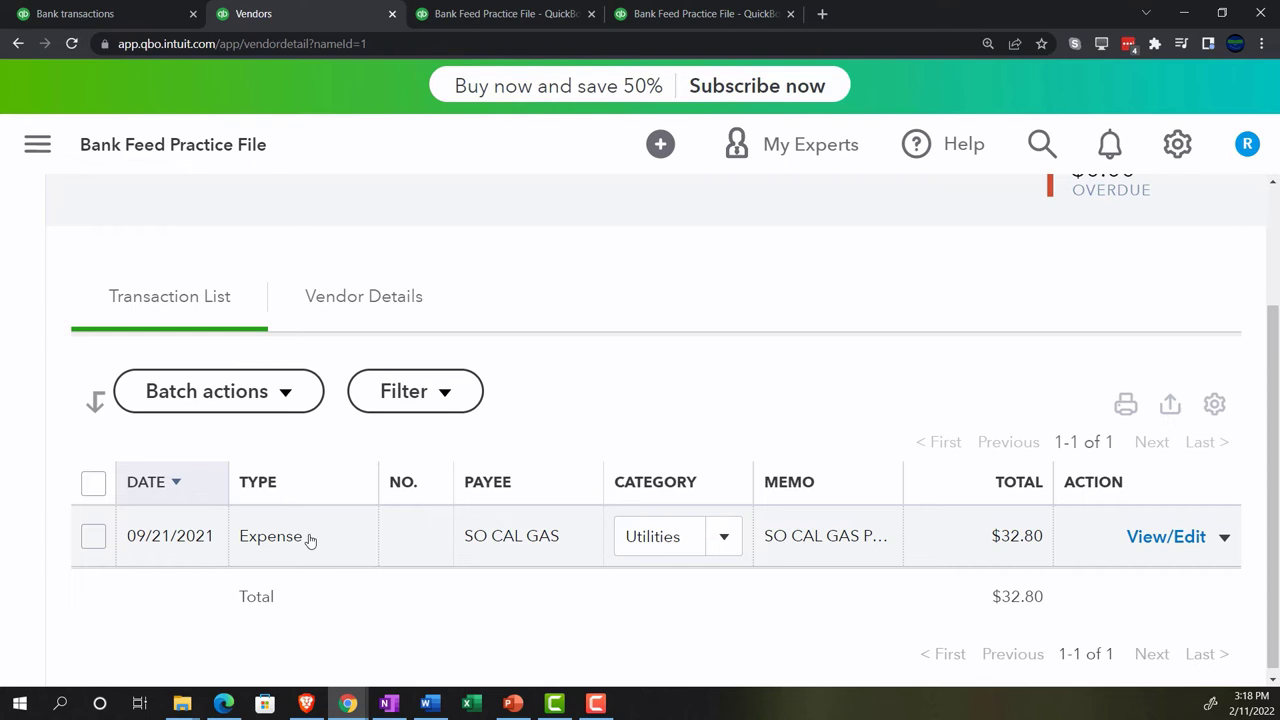
click(494, 14)
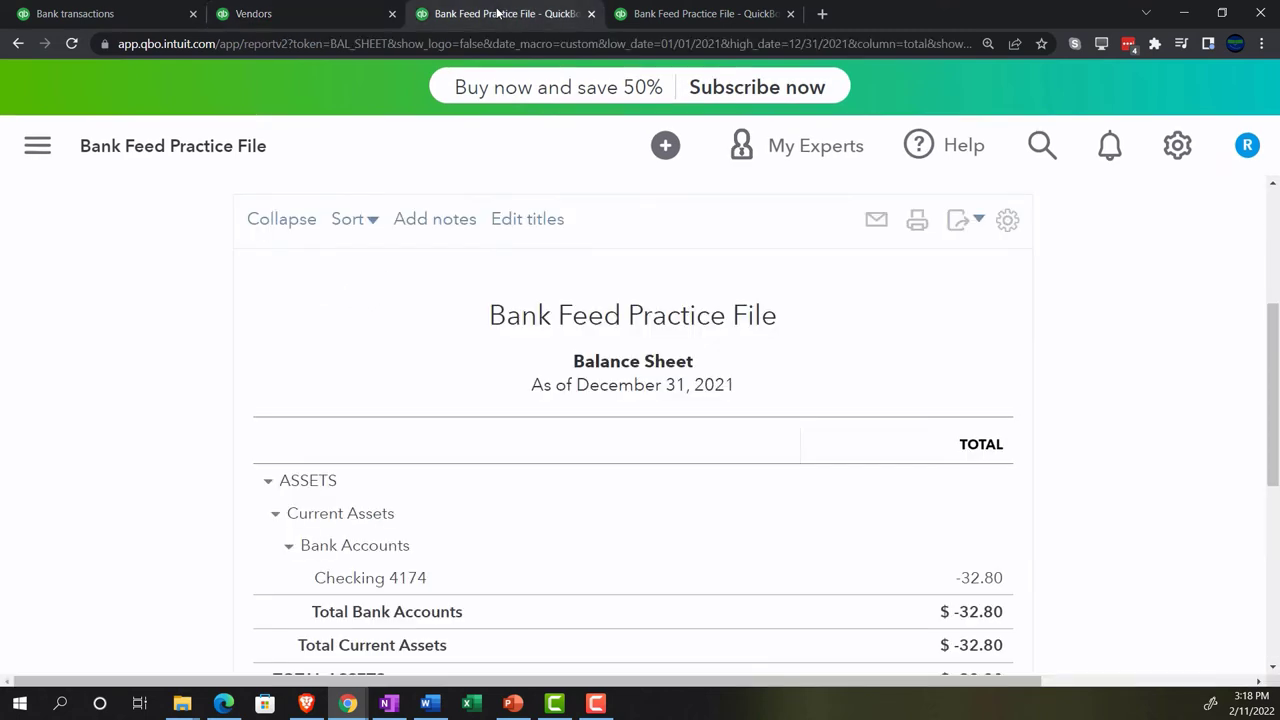
scroll(489, 531, down, 1)
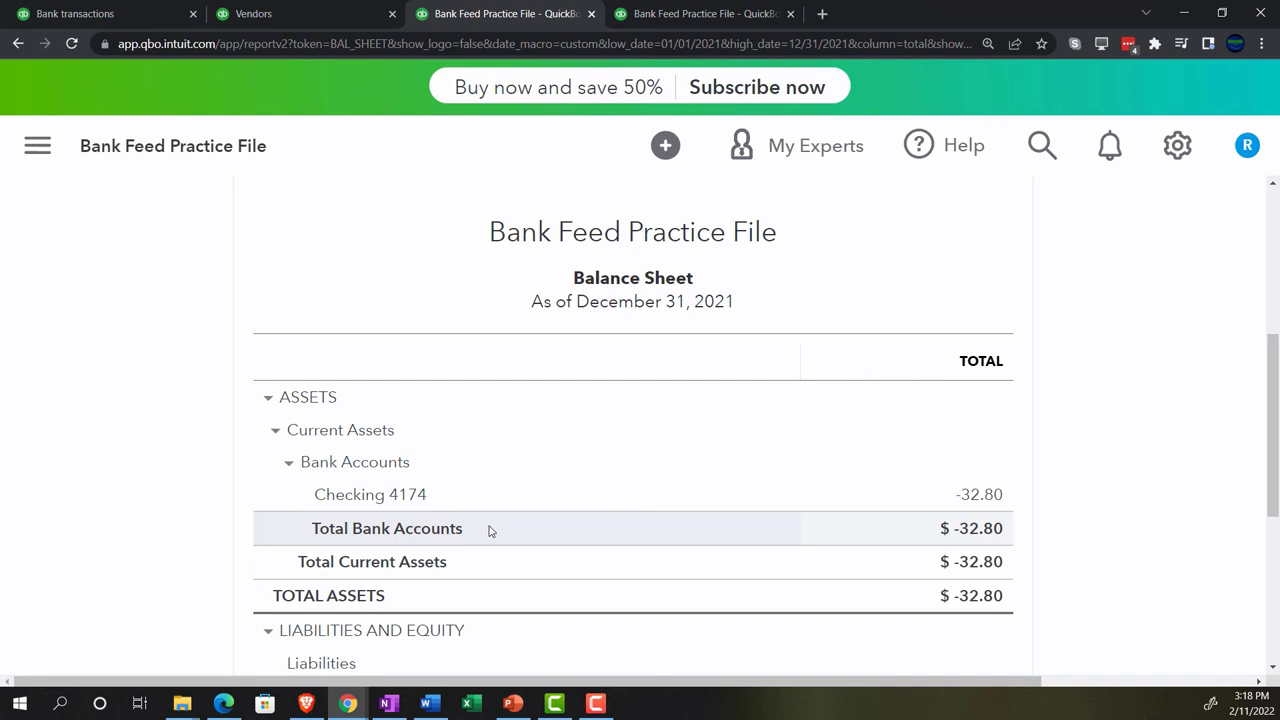
Expand the 11/16/2021 VERIZON WIRELESS transaction in the Bank transactions tab and review its payee, category and memo details.
click(107, 15)
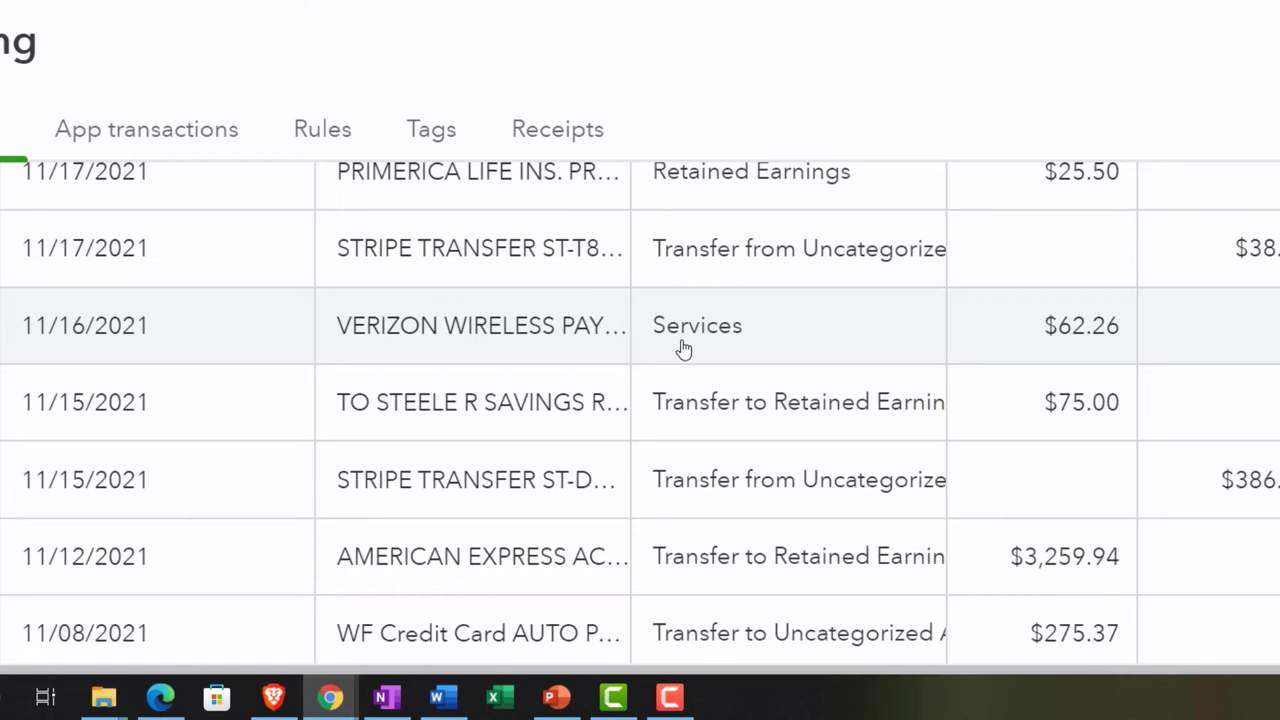
click(684, 346)
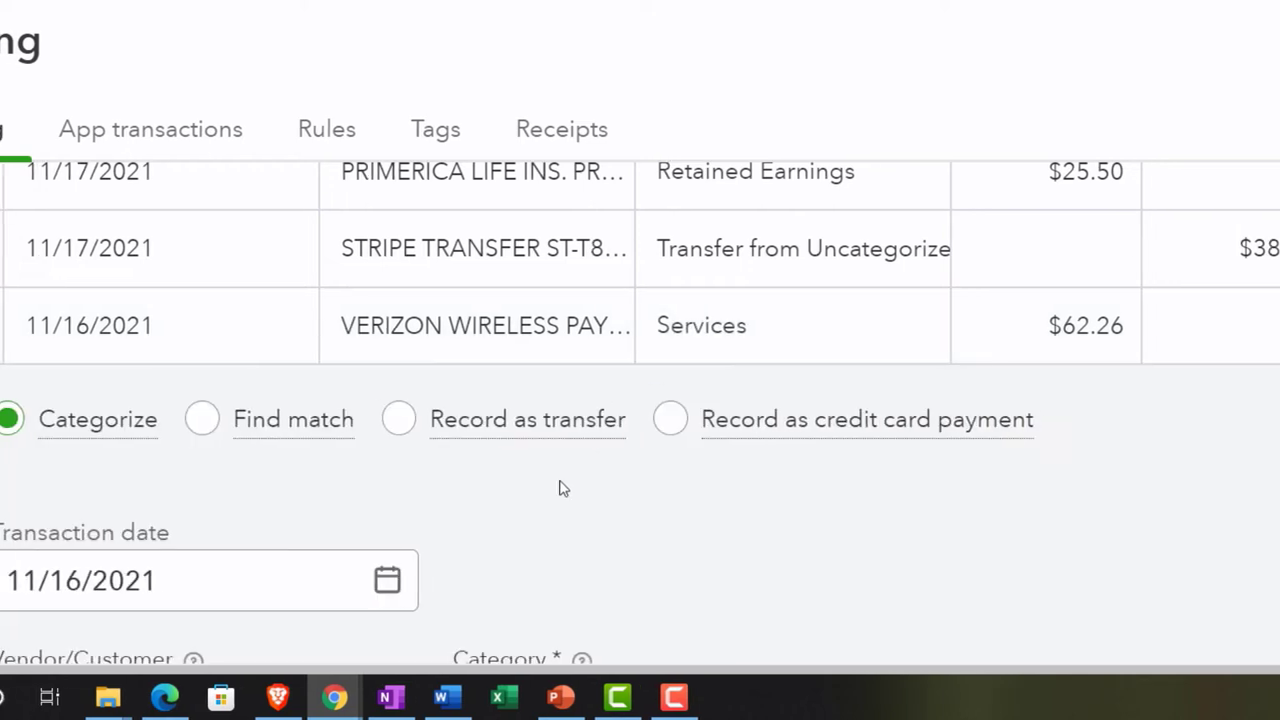
scroll(563, 480, down, 2)
scroll(40, 474, down, 2)
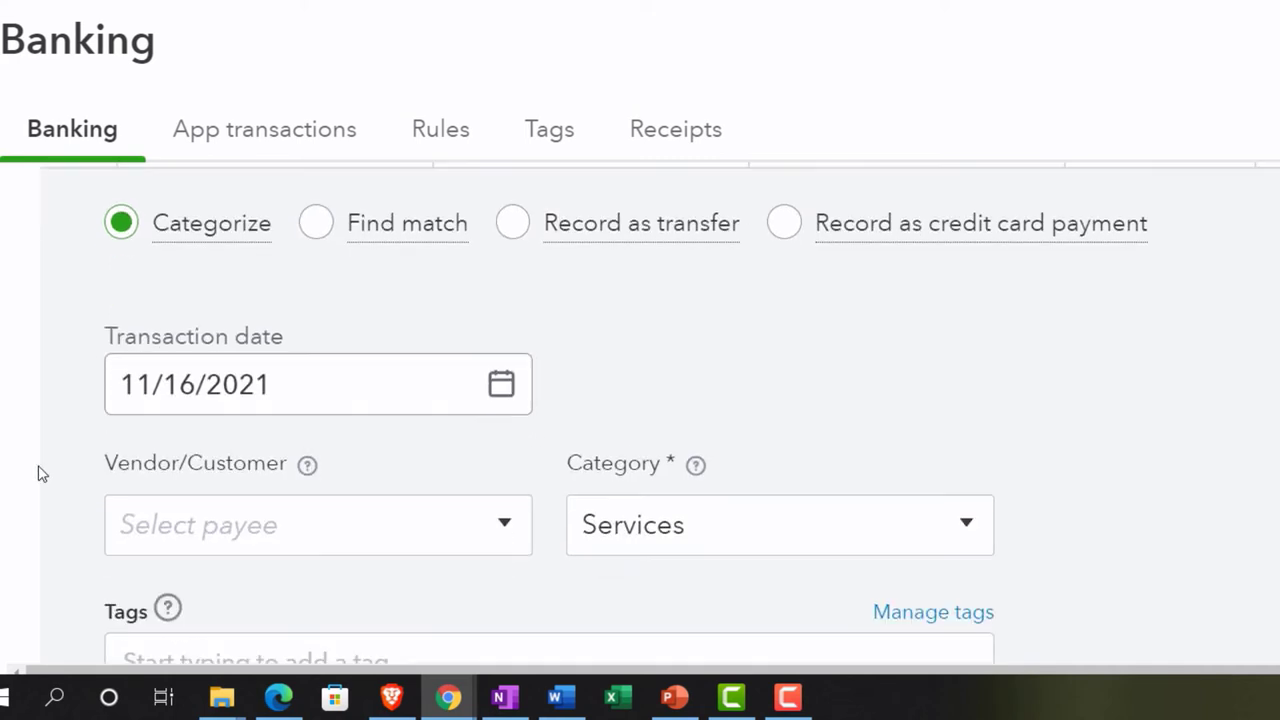
click(134, 380)
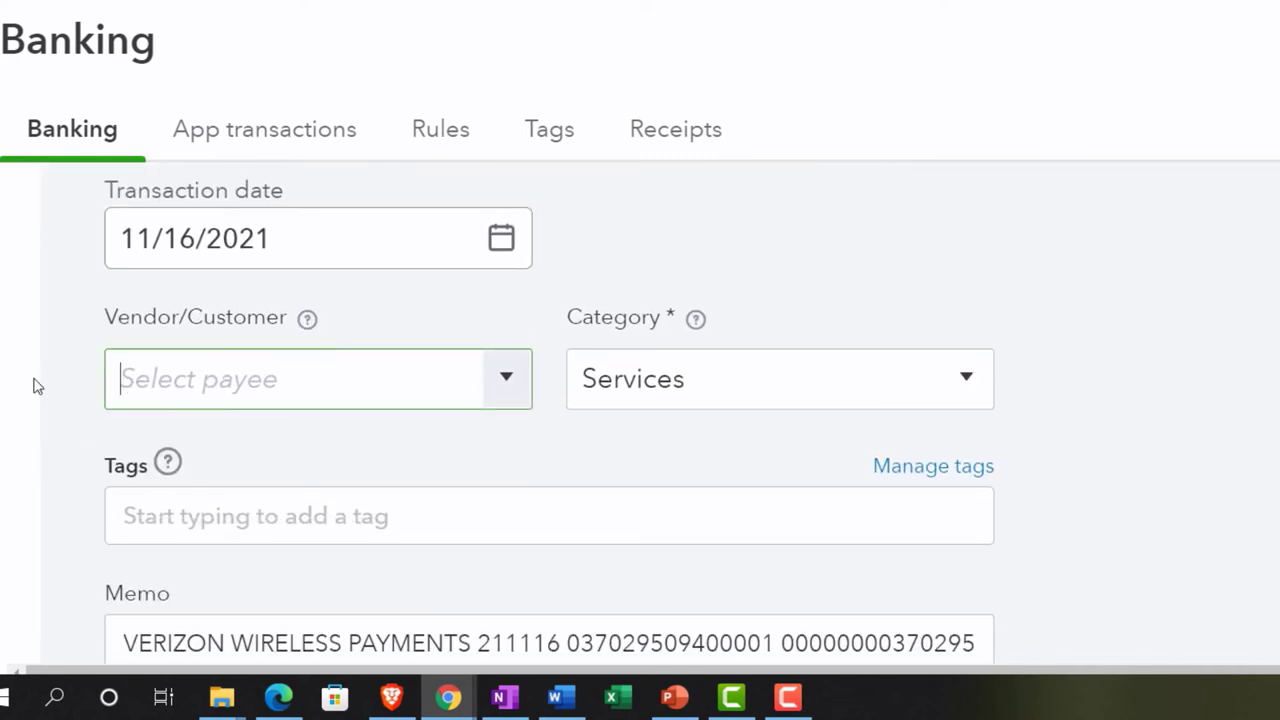
scroll(100, 489, down, 1)
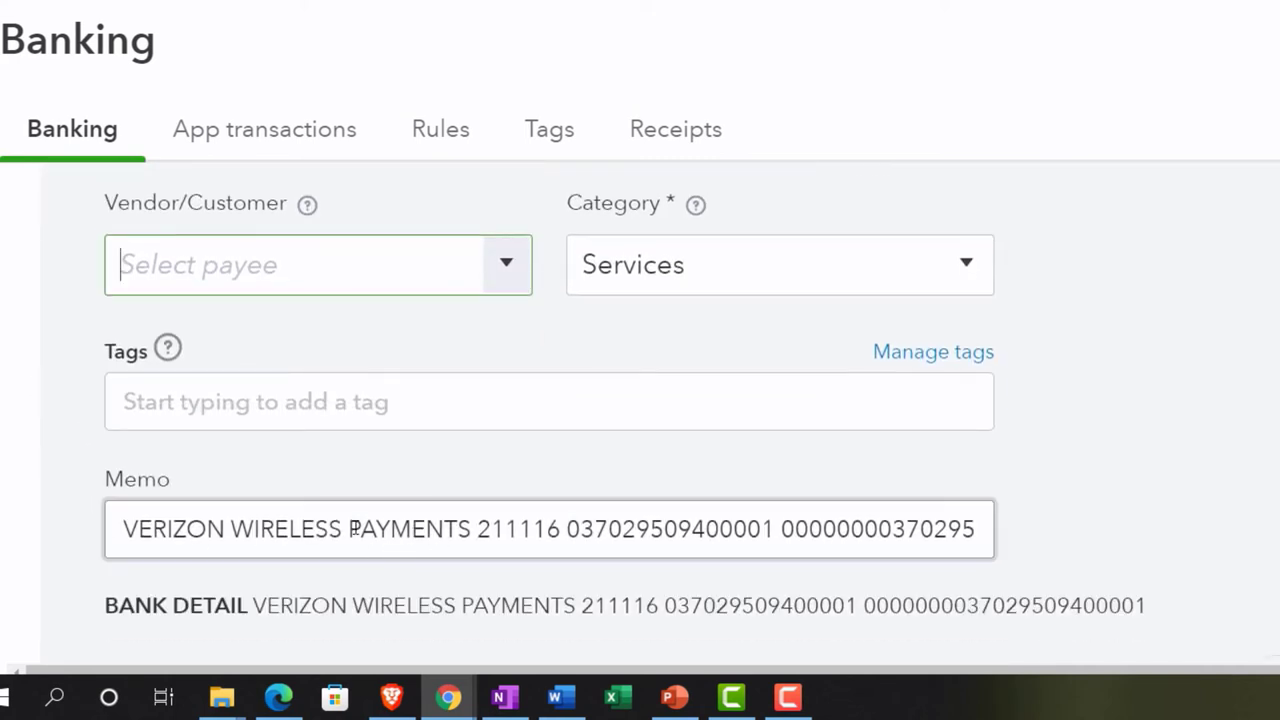
Add VERIZON WIRELESS, copied from the memo, as a new vendor and assign it as the transaction's payee.
drag(344, 528, 106, 527)
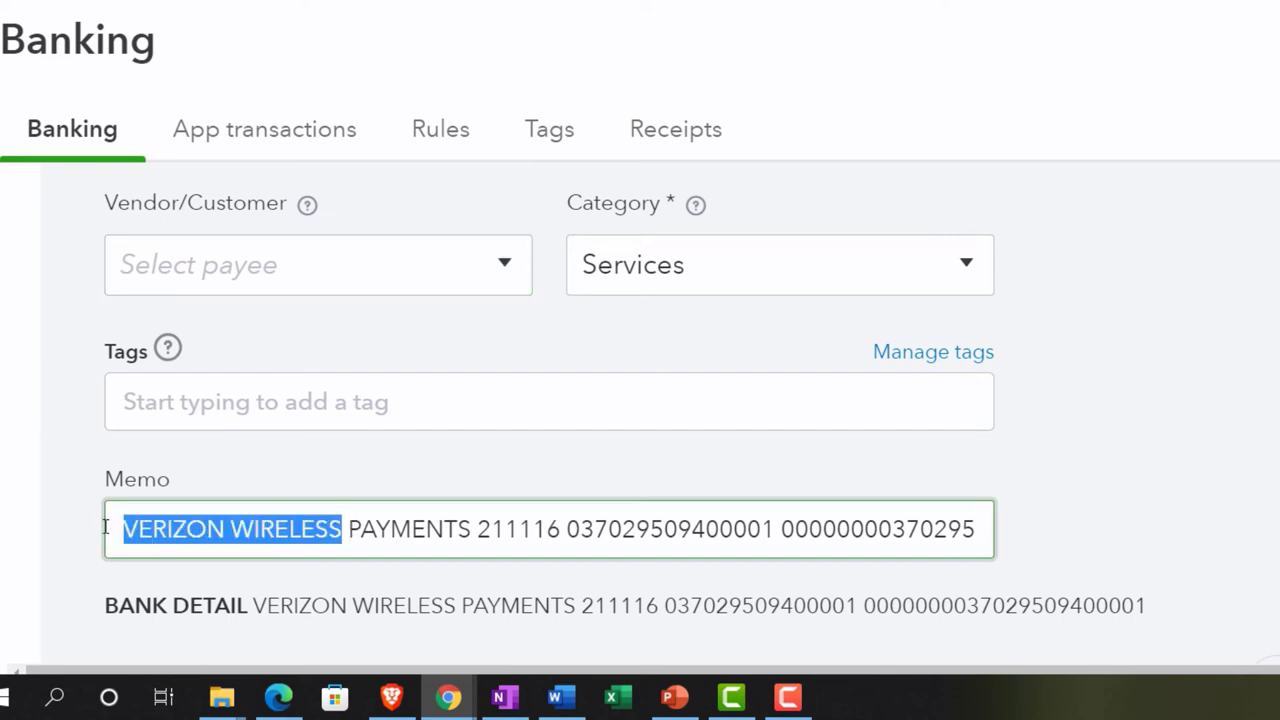
key(ctrl+c)
click(180, 264)
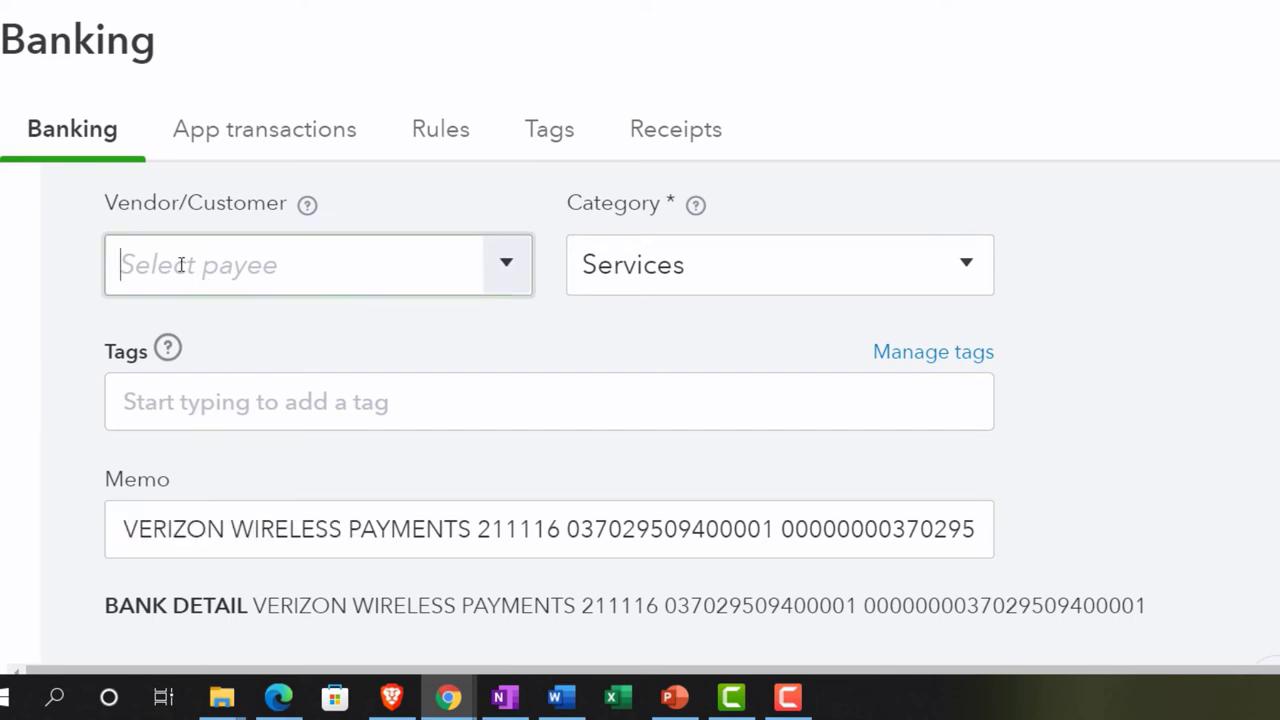
key(ctrl+v)
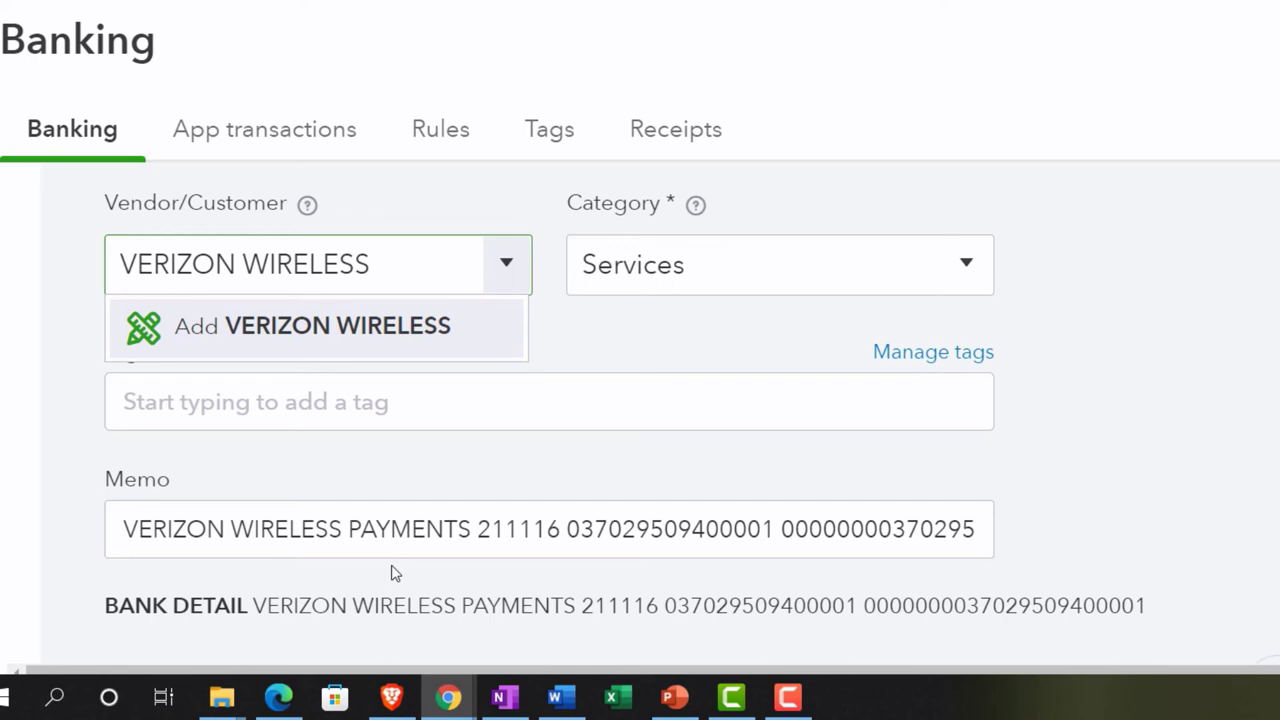
click(320, 332)
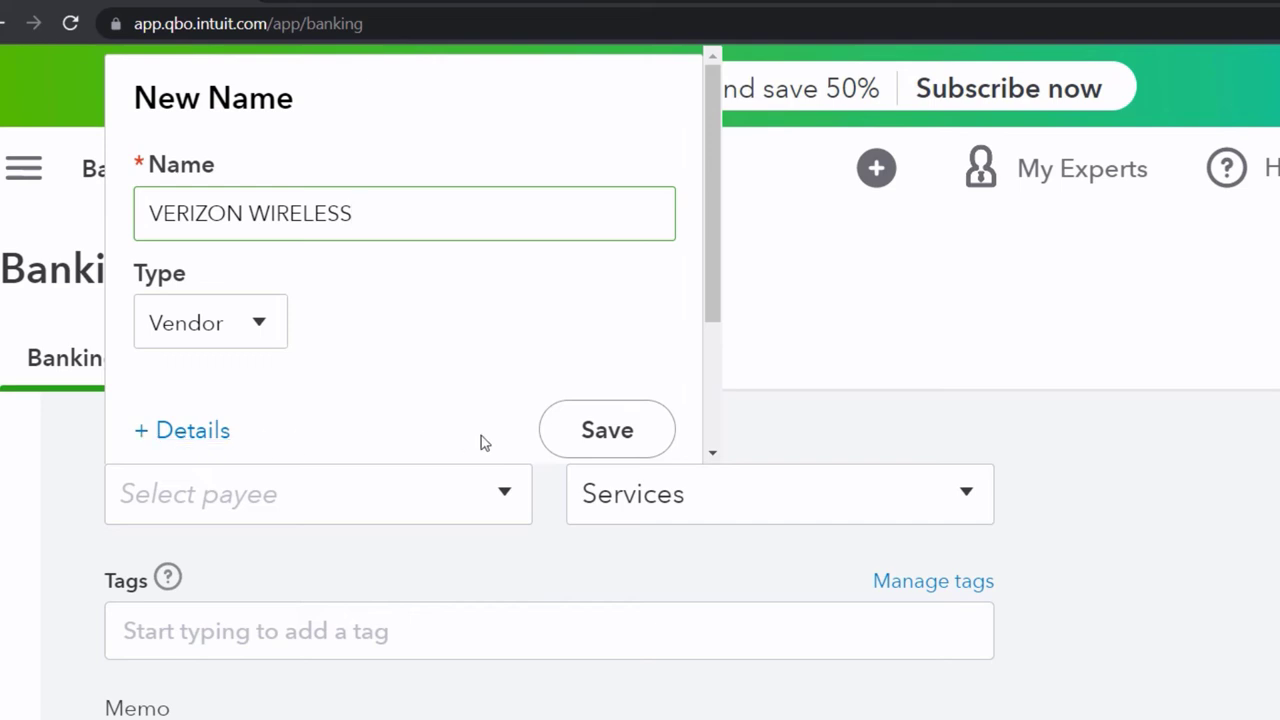
click(263, 326)
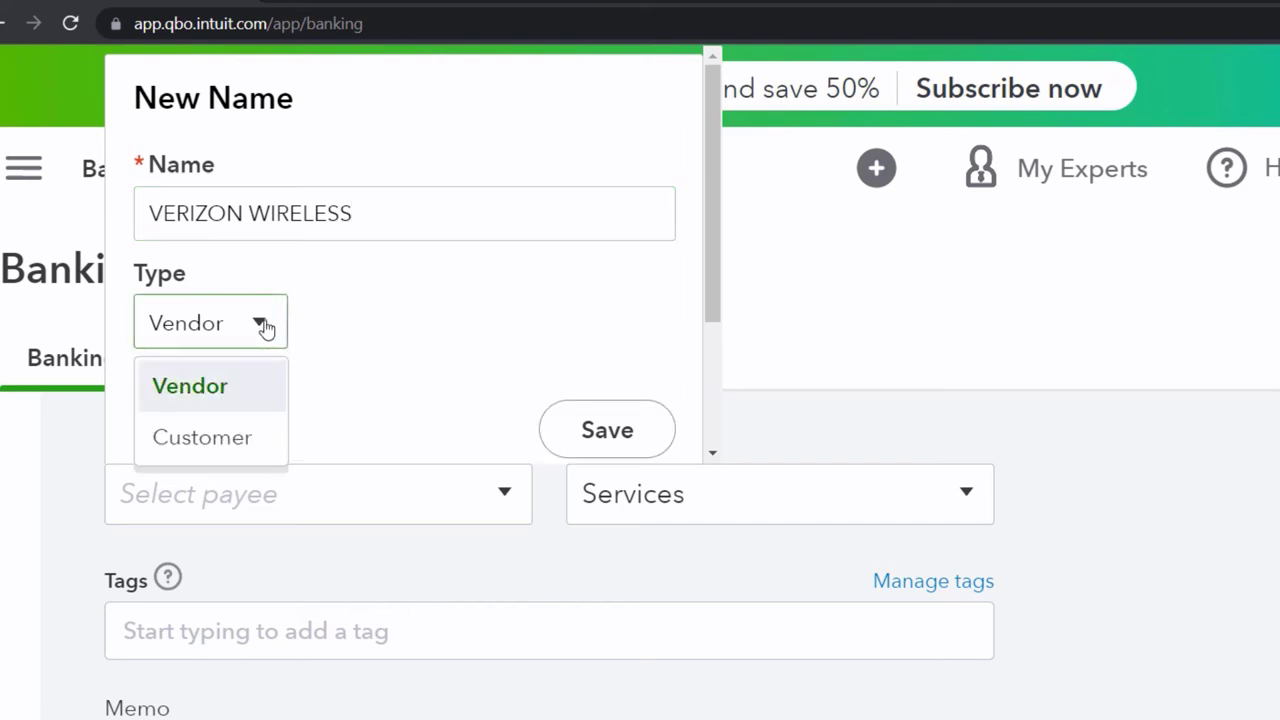
click(265, 328)
click(569, 429)
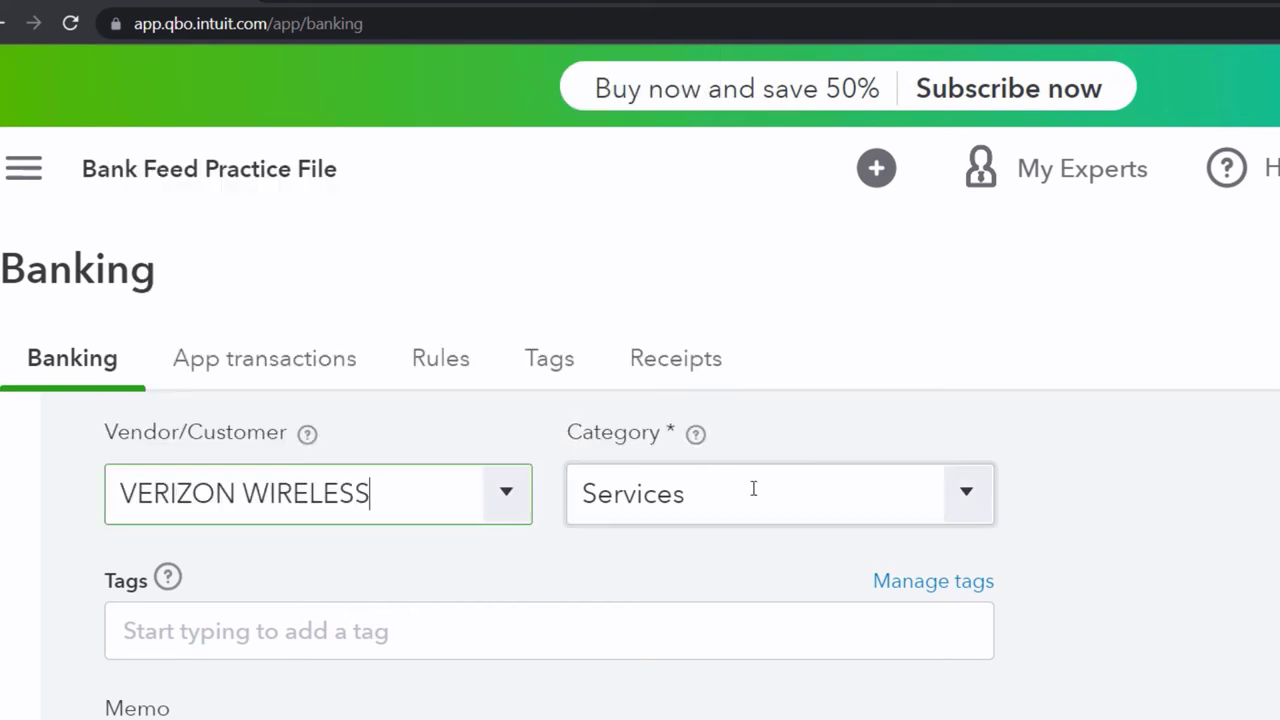
Start a new account for the VERIZON WIRELESS transaction's category and set its account type to Expenses.
click(966, 520)
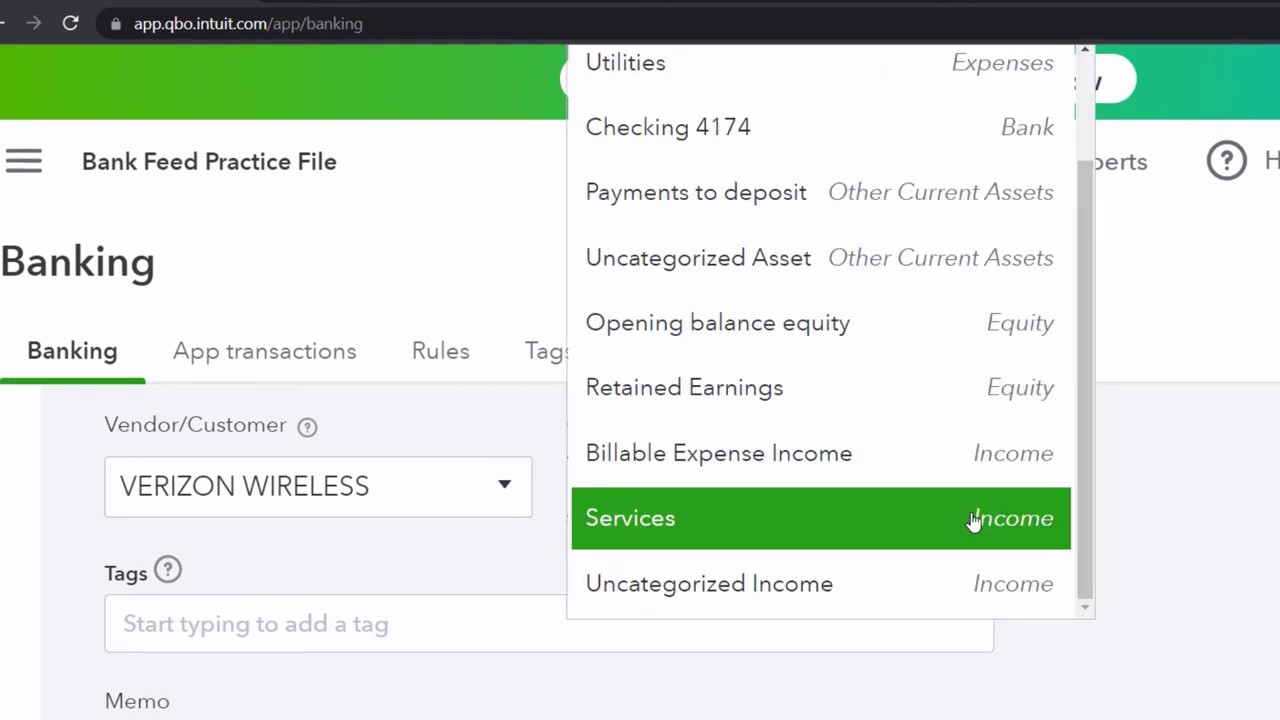
scroll(898, 493, up, 2)
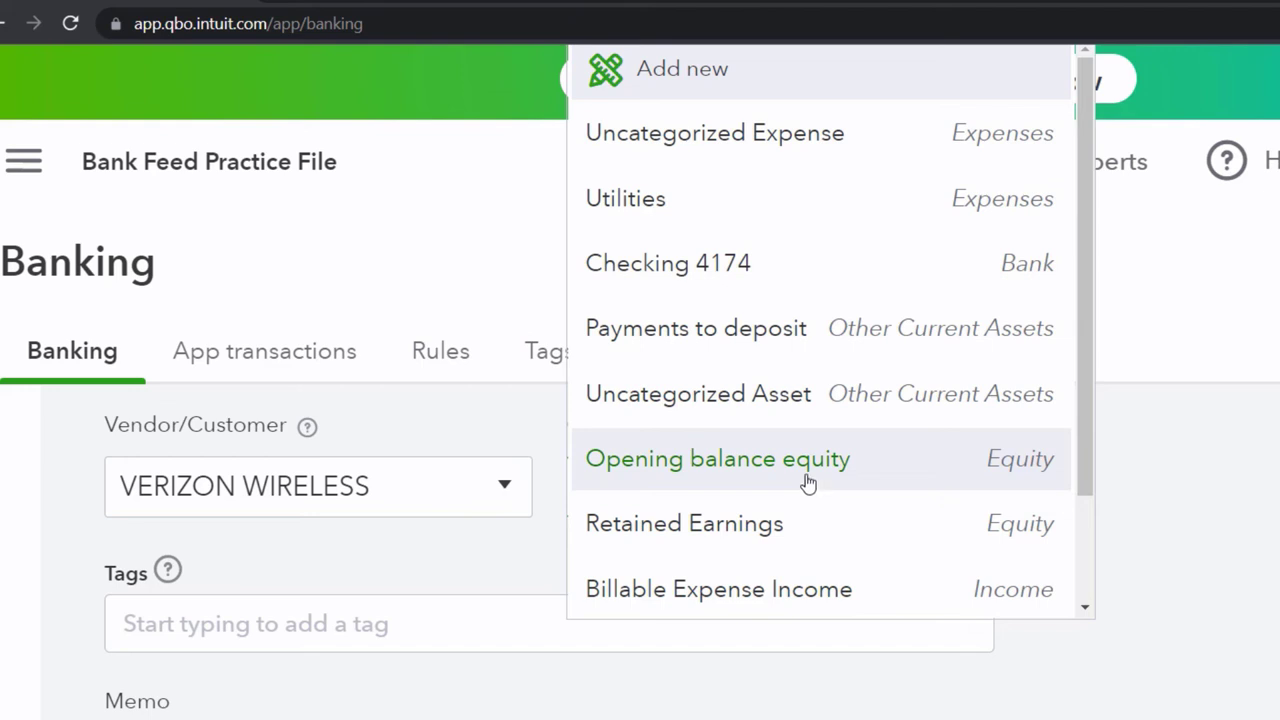
click(700, 90)
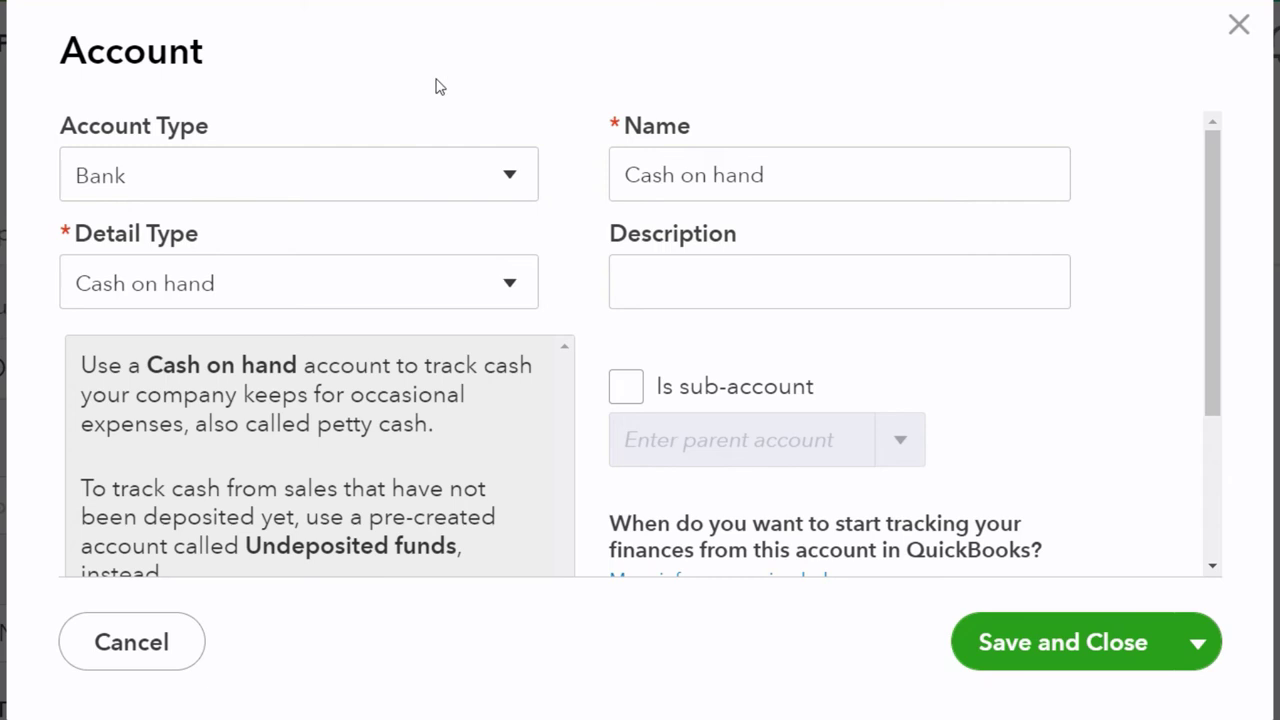
click(513, 185)
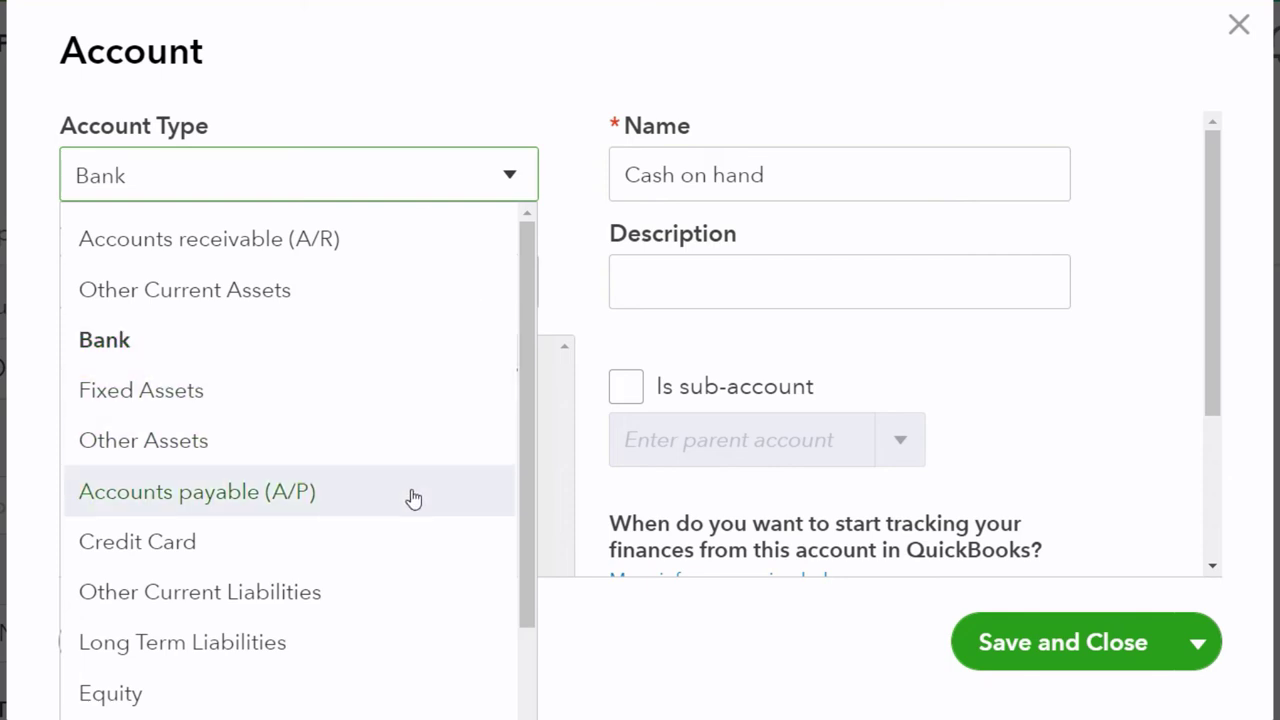
scroll(413, 498, down, 1)
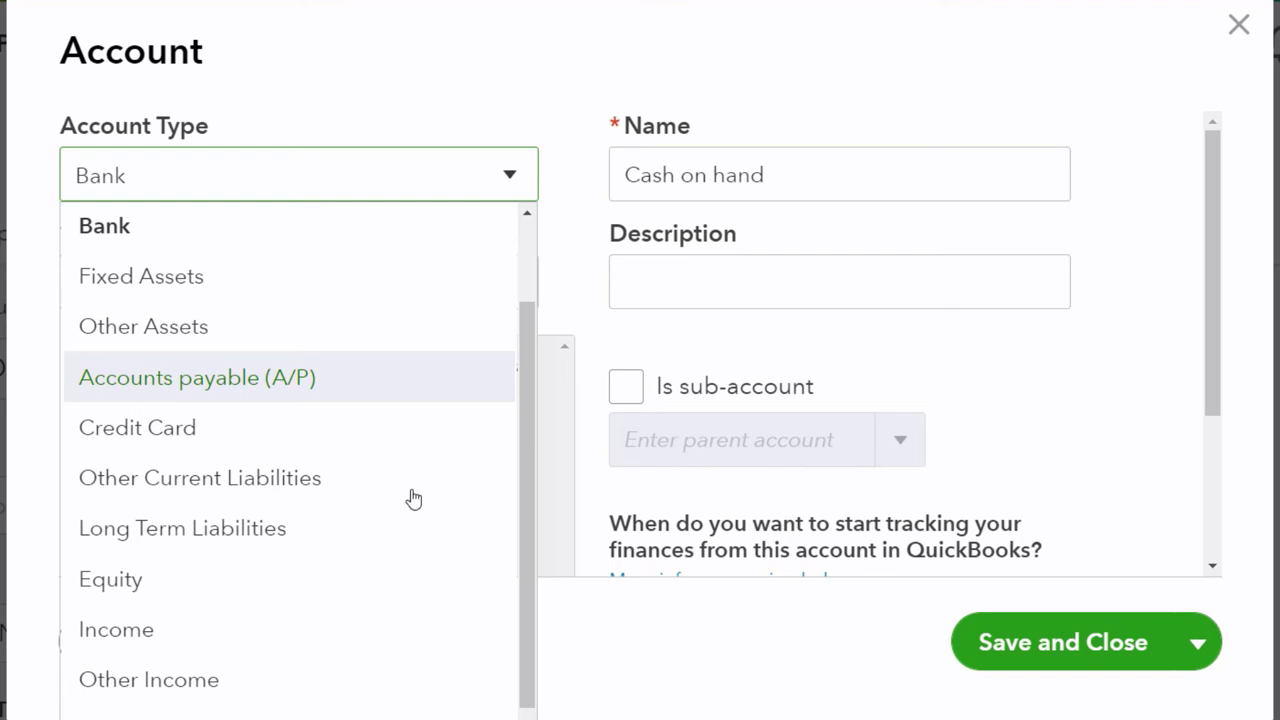
scroll(412, 498, down, 1)
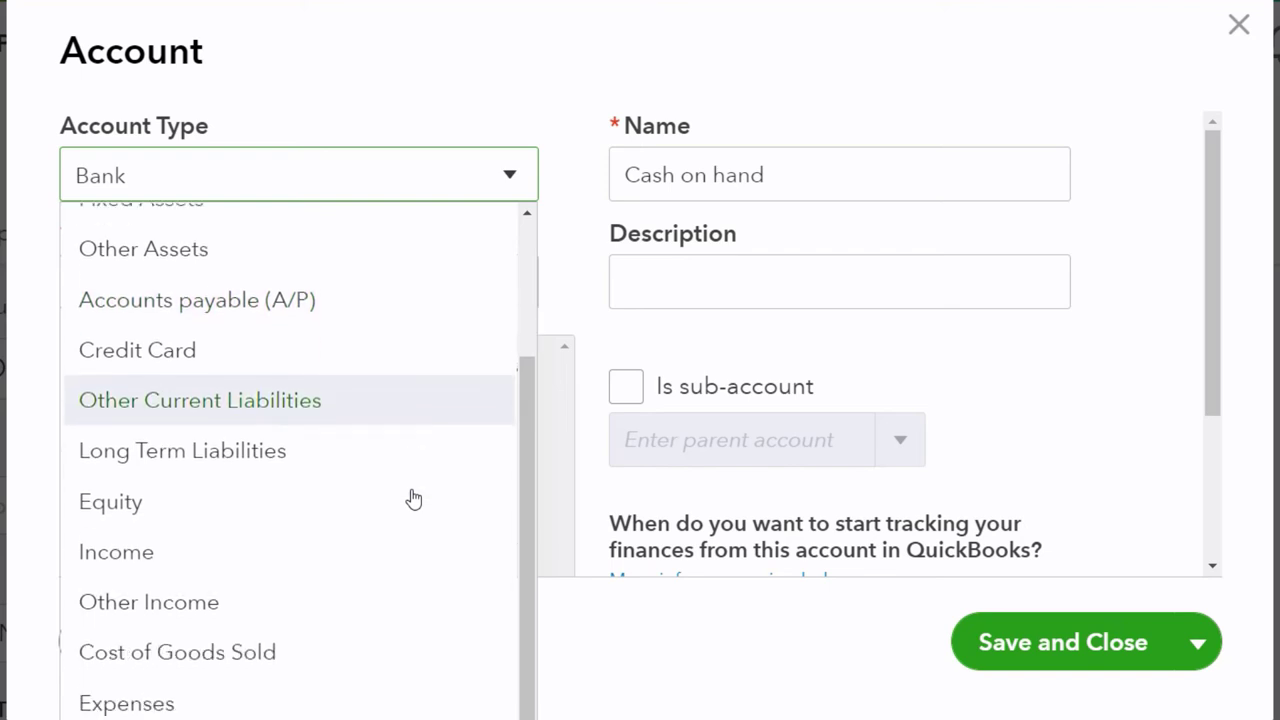
click(170, 705)
Set the new expense account's detail type to Utilities.
click(355, 298)
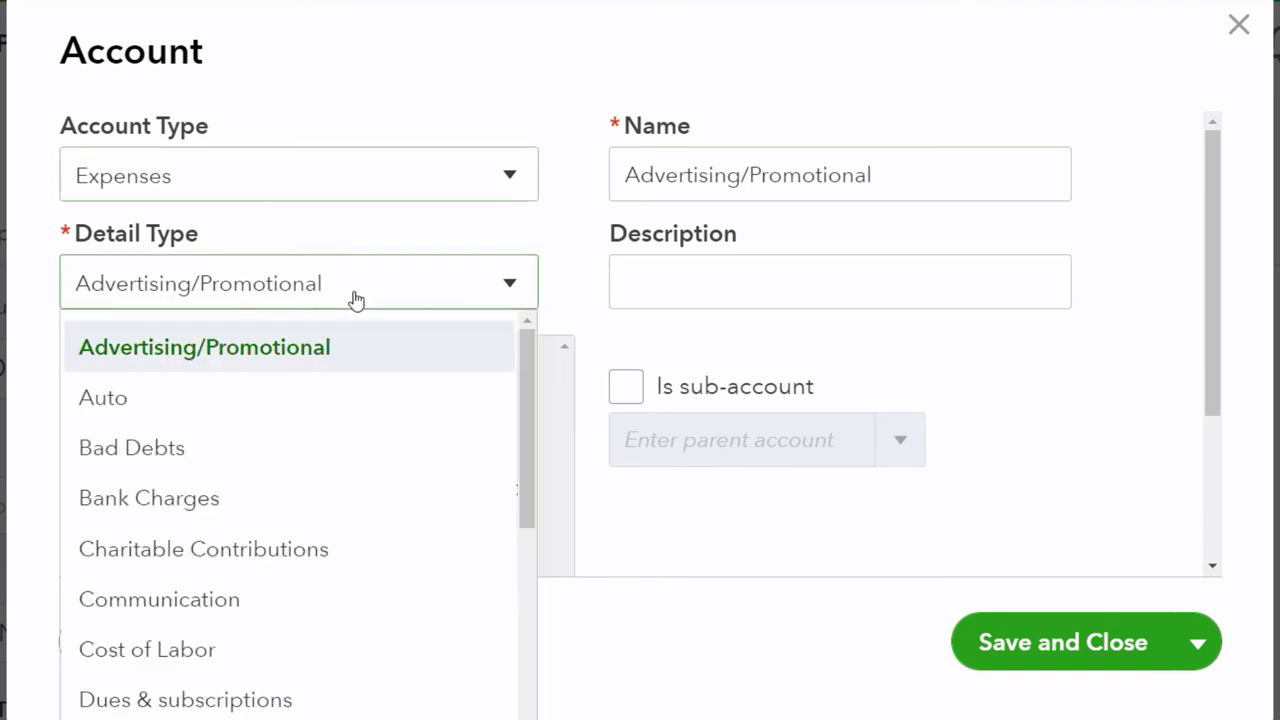
key(t)
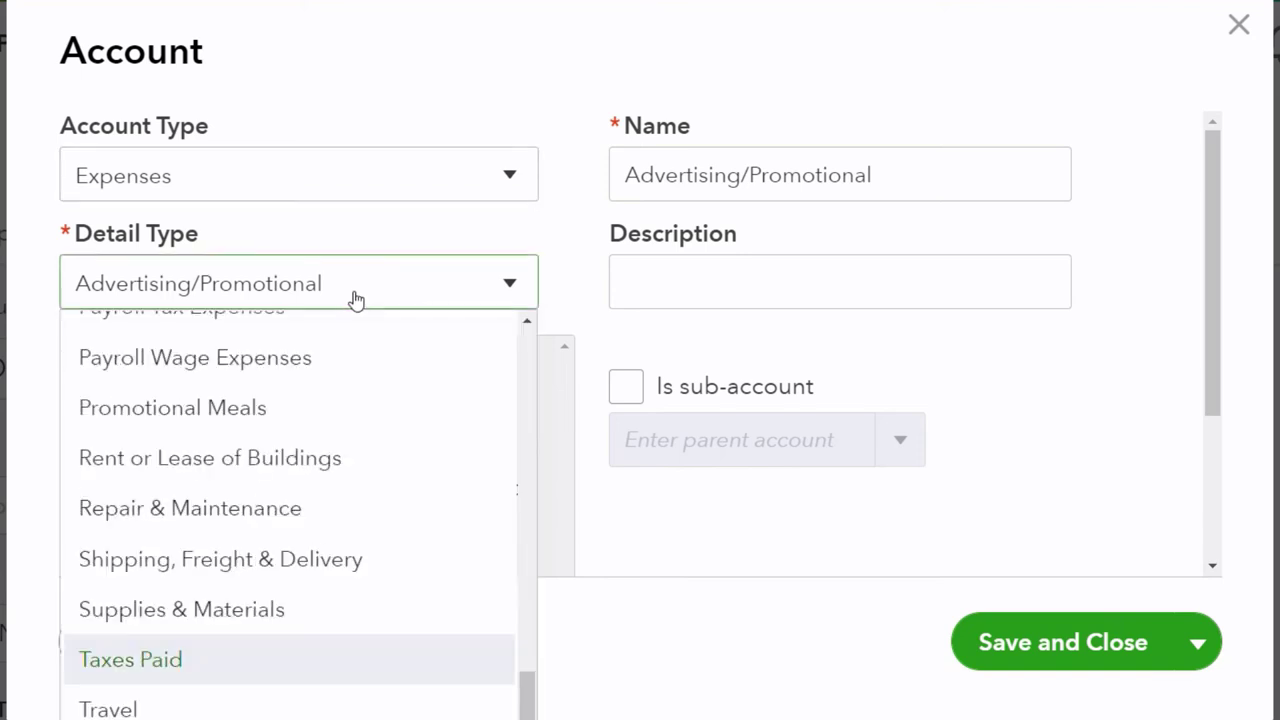
key(Up)
key(Up)
key(Up)
key(Up)
key(Up)
key(Up)
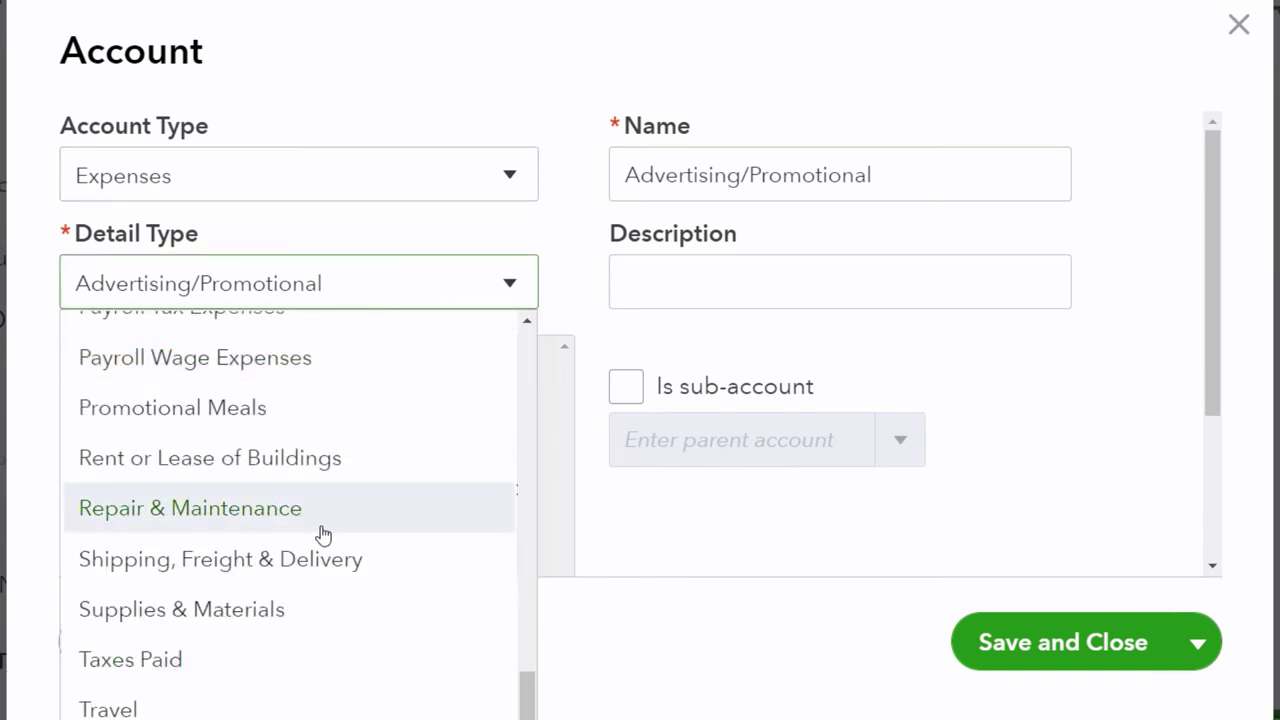
click(200, 283)
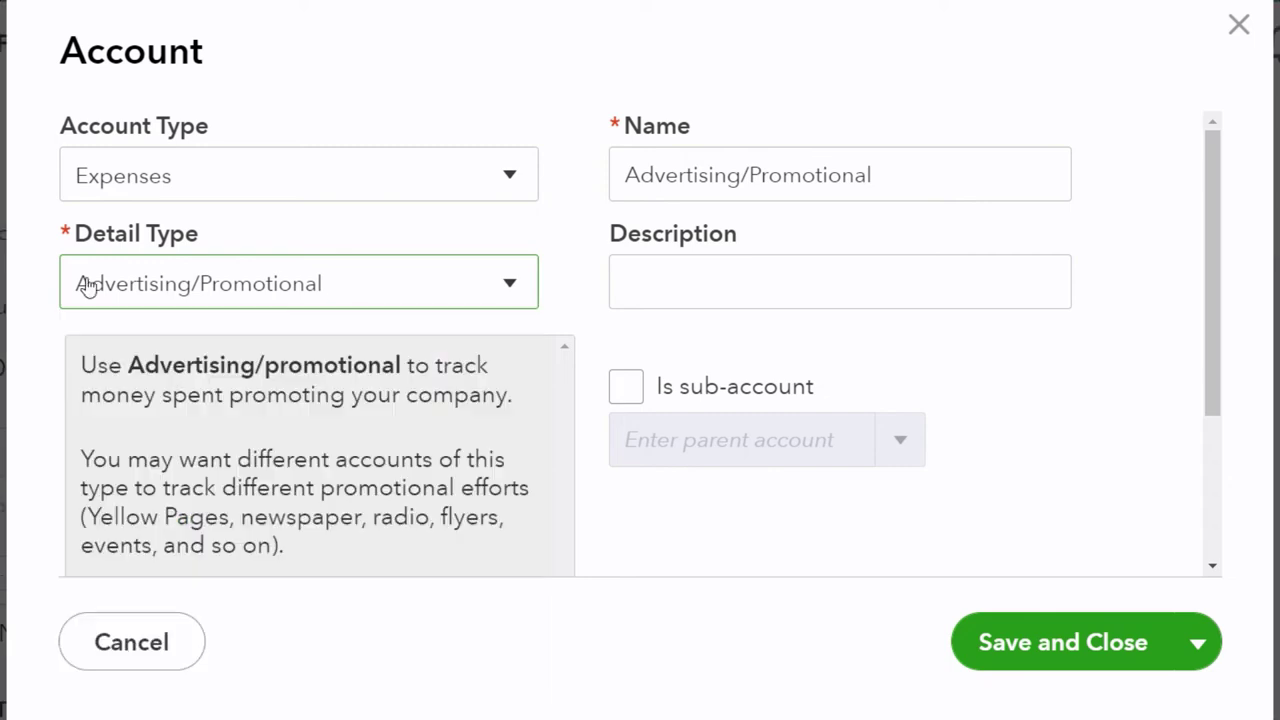
key(u)
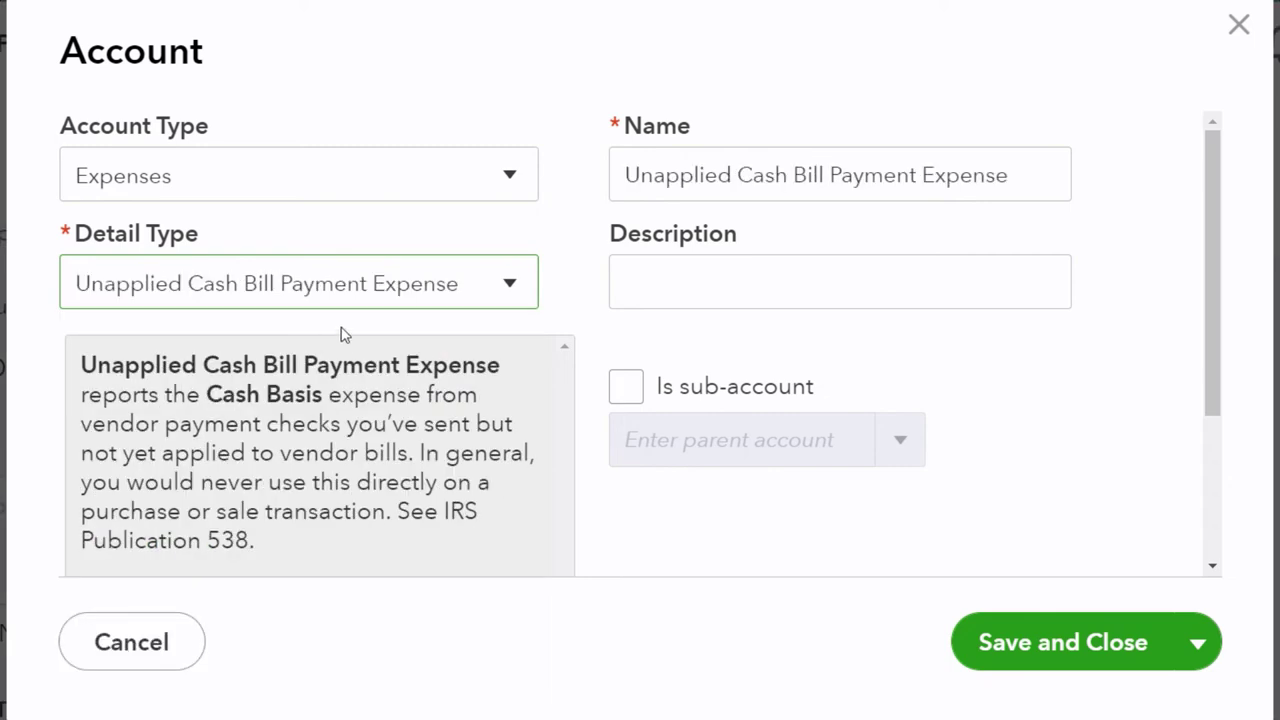
click(508, 278)
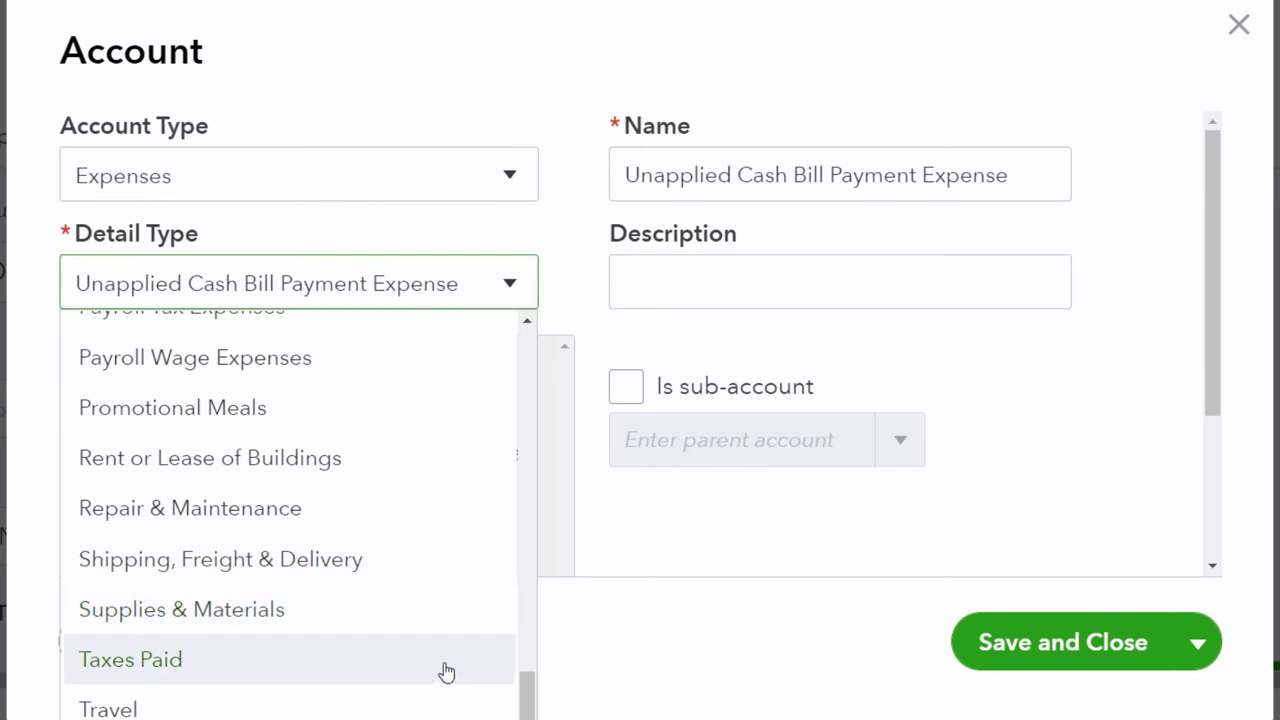
scroll(623, 534, down, 3)
click(163, 643)
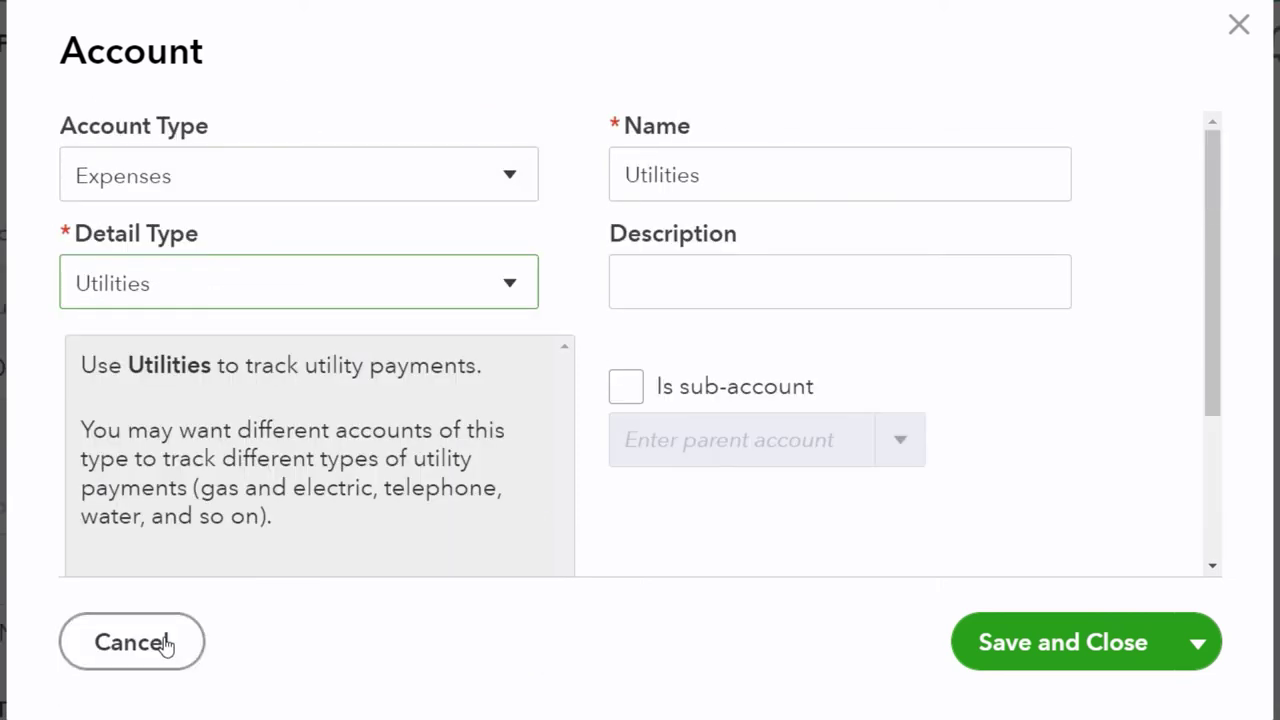
Name the new account Telephone and save it as the transaction's category.
drag(737, 171, 614, 157)
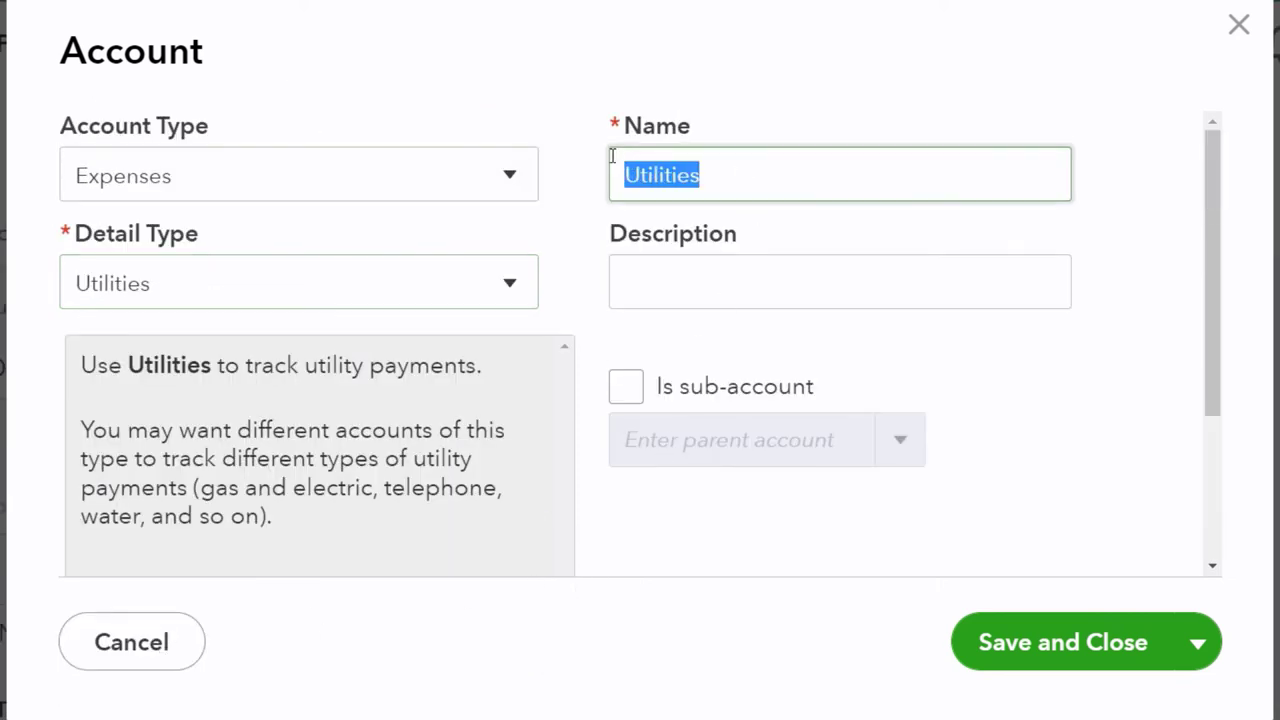
text(Telephi)
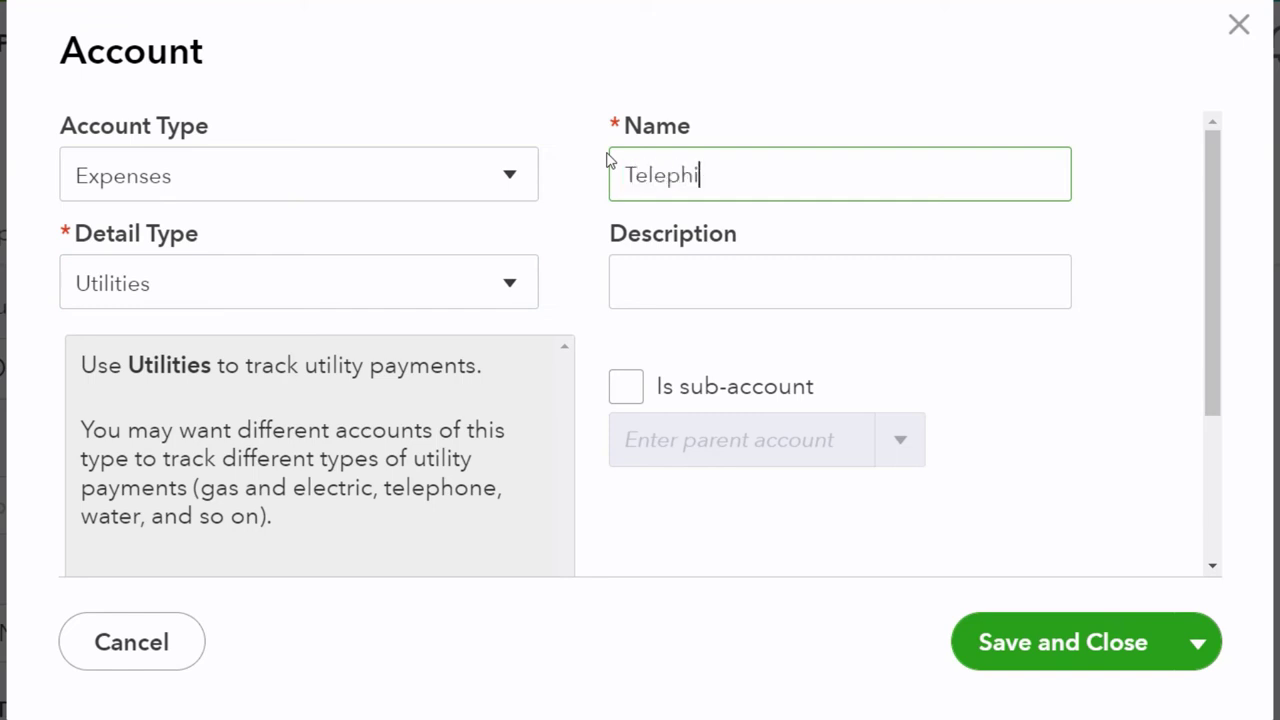
key(BackSpace)
text(one)
key(Tab)
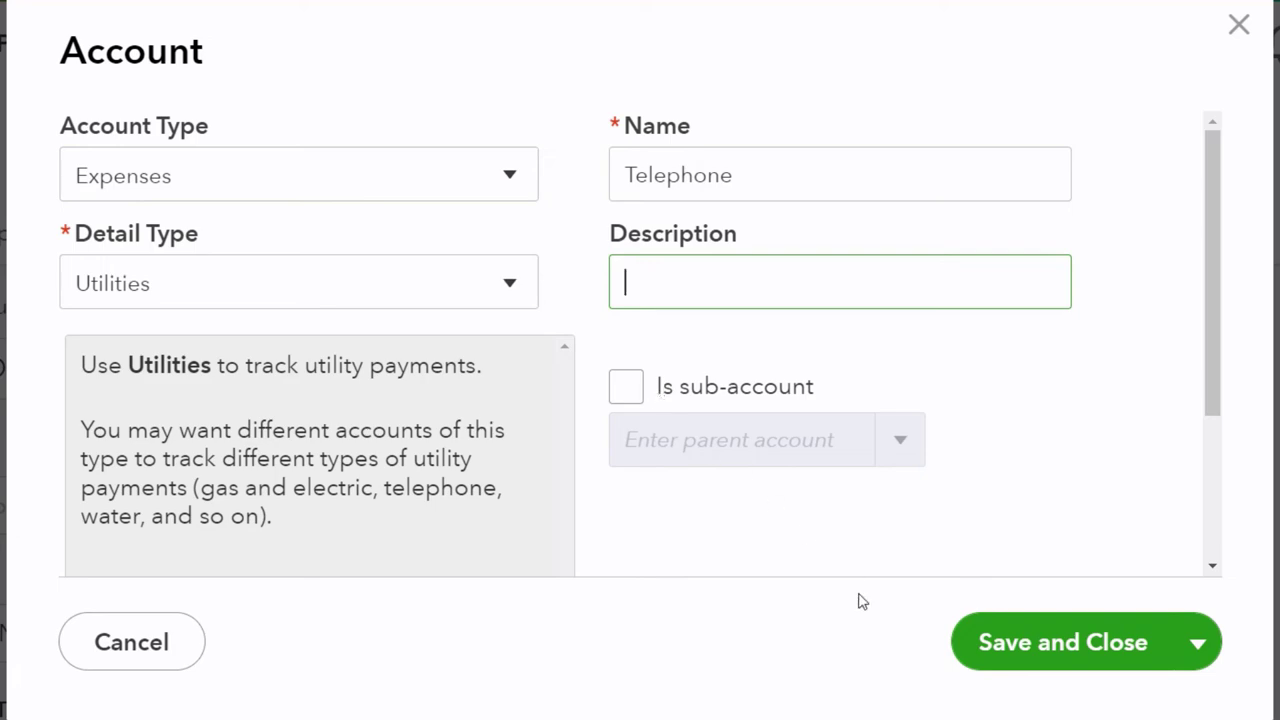
click(1033, 645)
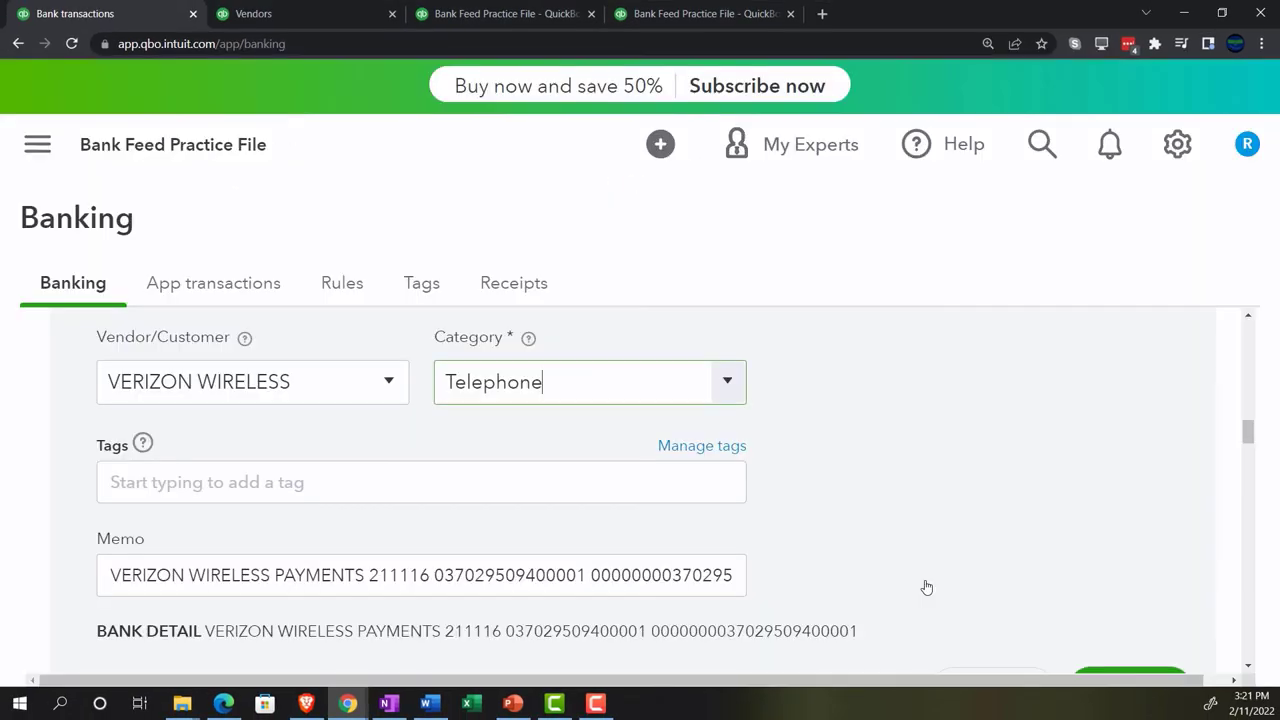
Start a bank rule from the VERIZON WIRELESS transaction and name the rule VERIZON WIRELESS.
scroll(916, 550, down, 1)
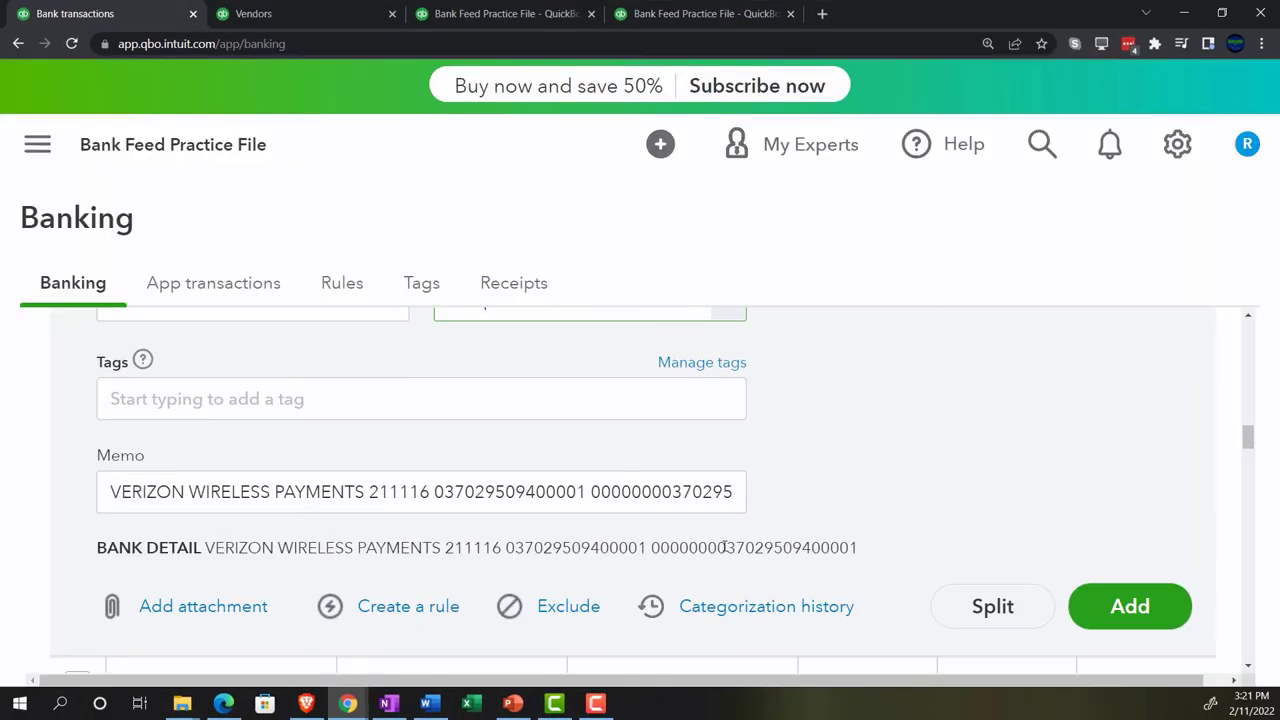
scroll(450, 570, down, 1)
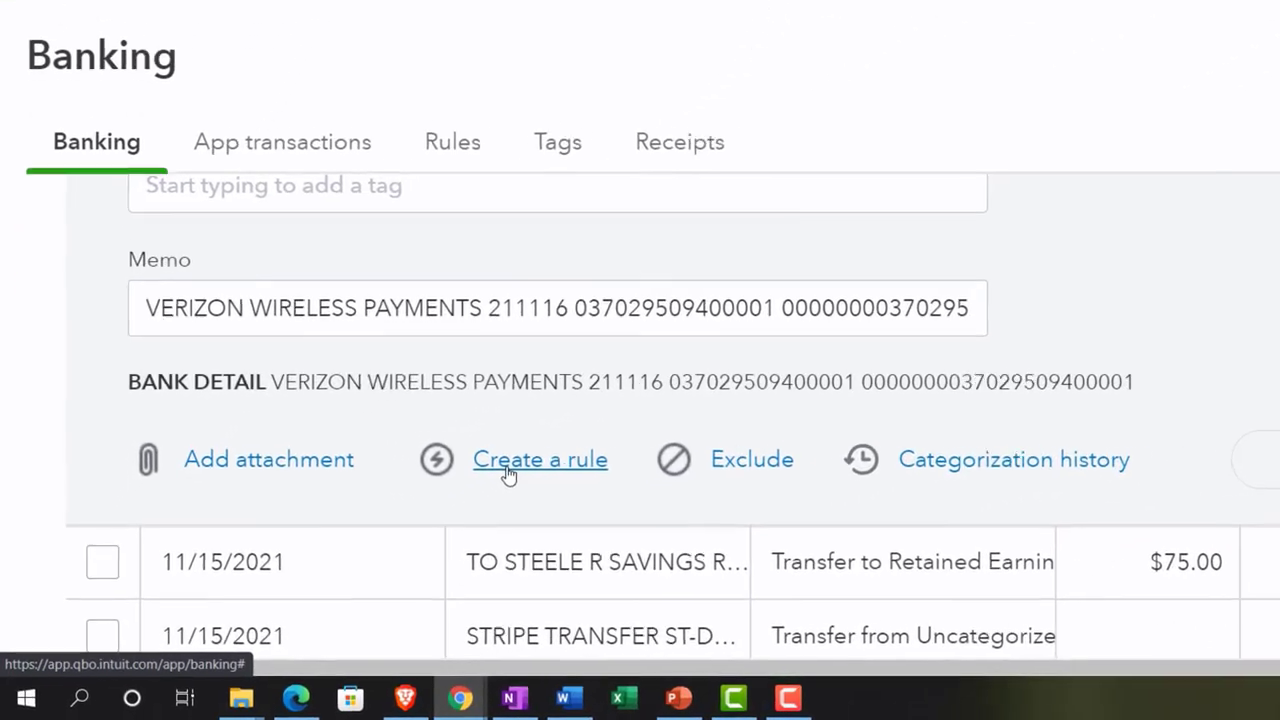
click(384, 524)
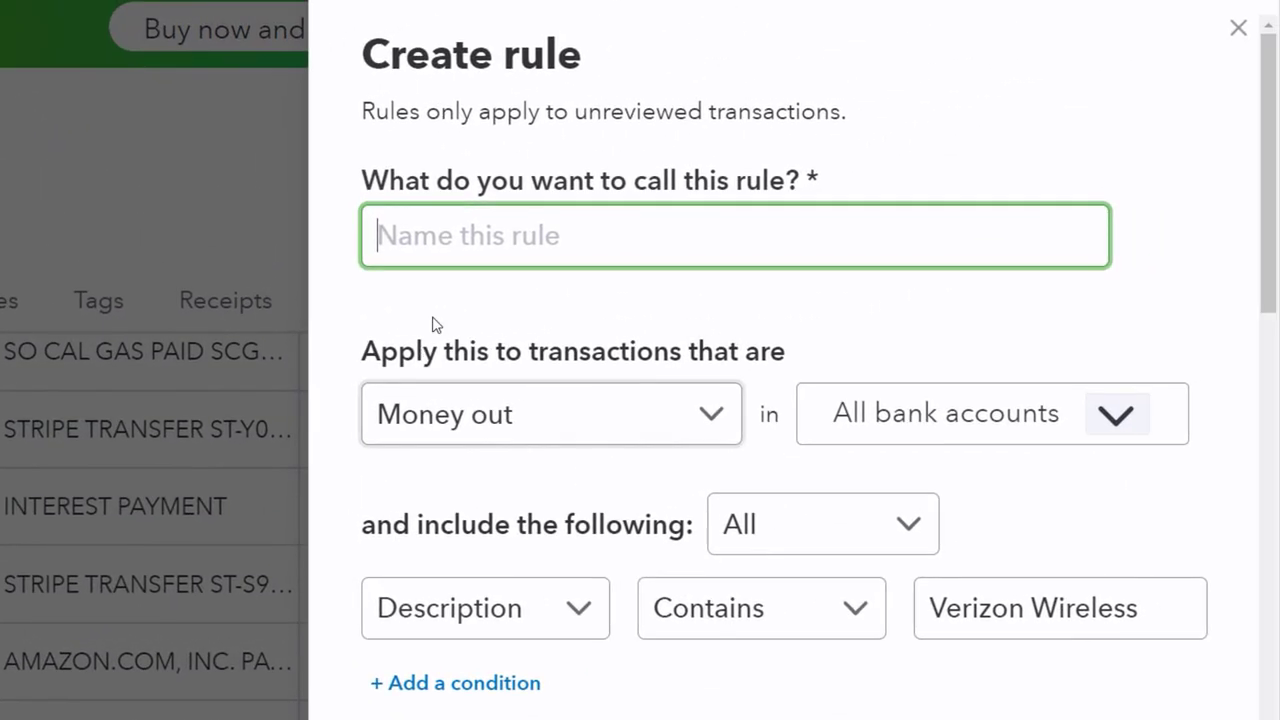
text(VERIZON WIRELESS)
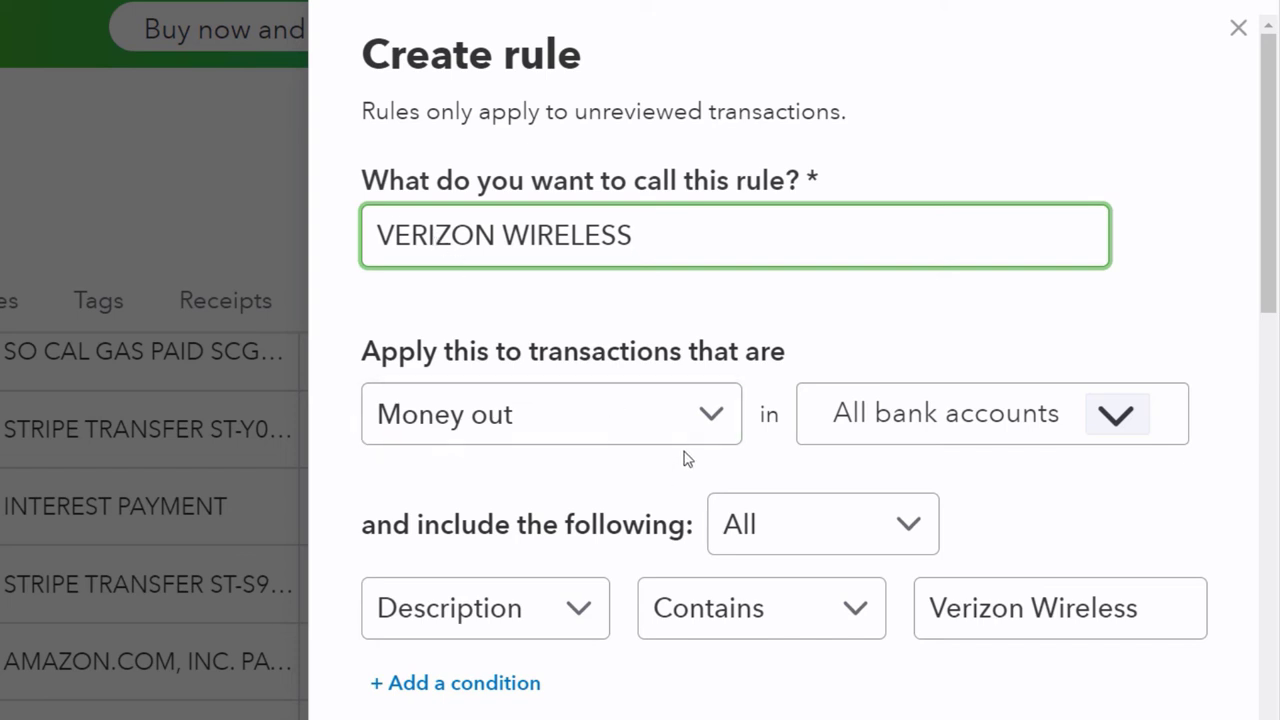
Review the rule's money direction and bank account choices, keeping Money out and All bank accounts.
click(712, 420)
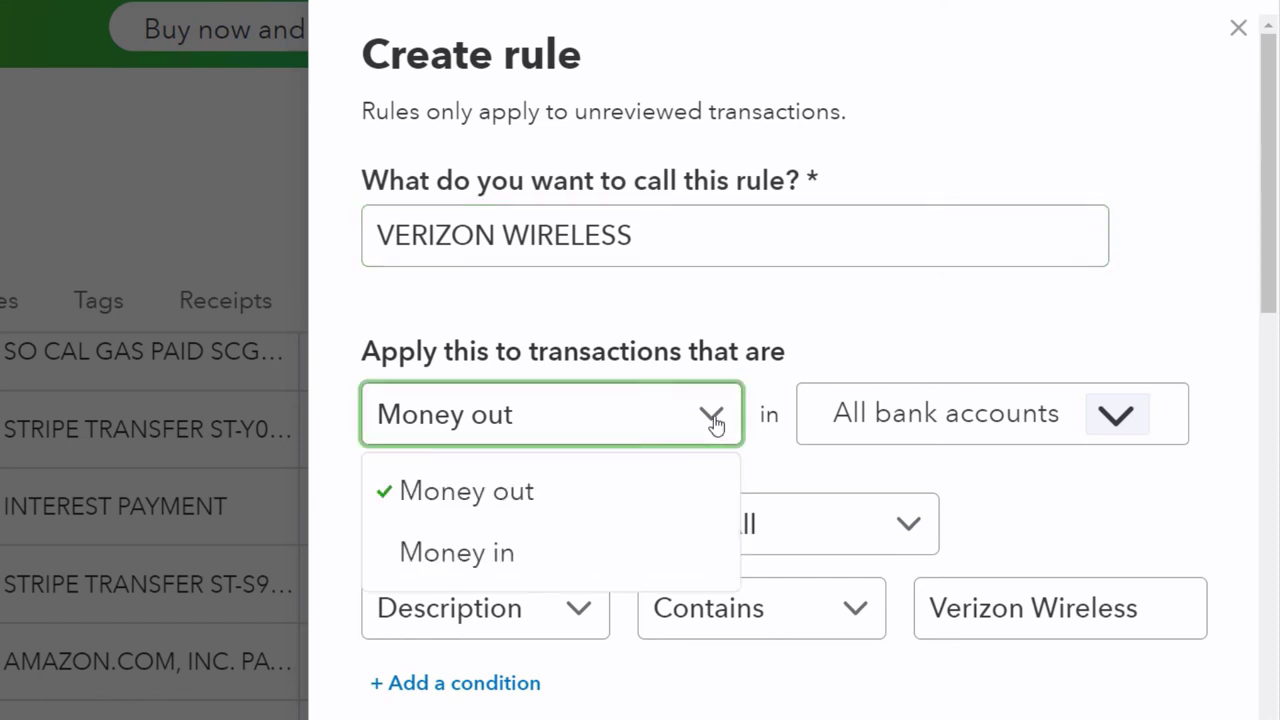
click(714, 424)
scroll(880, 340, down, 2)
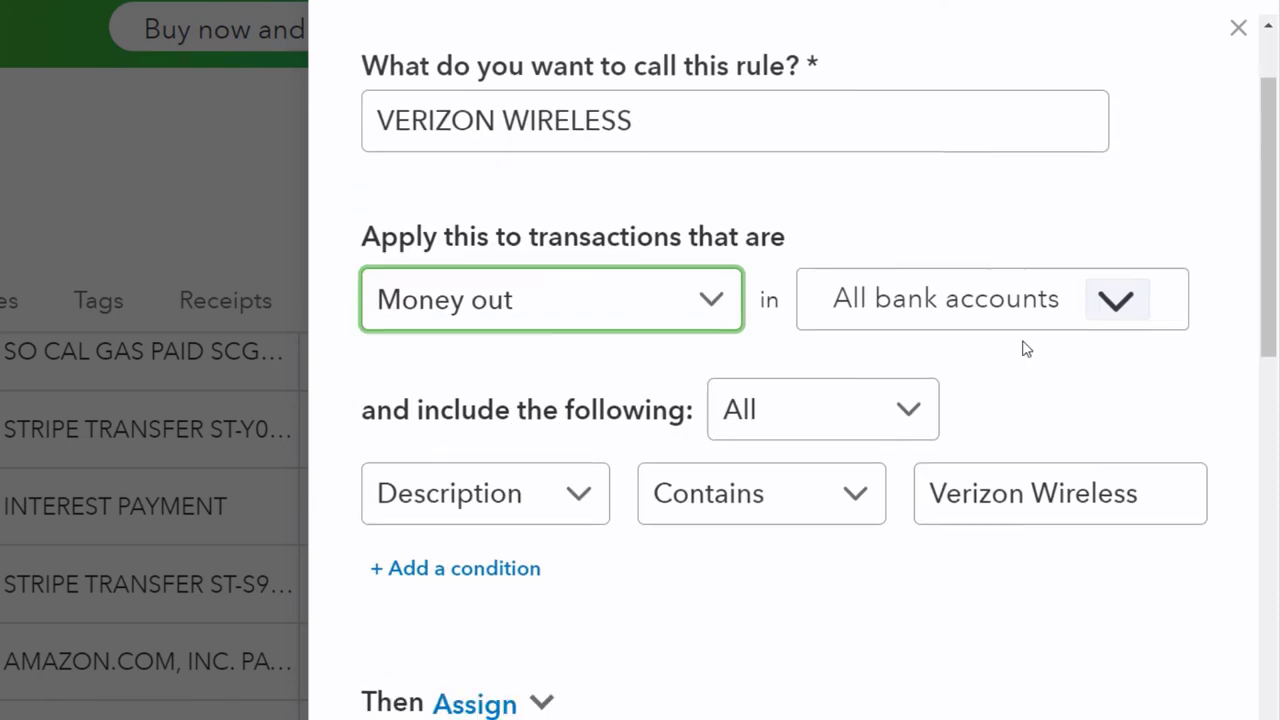
click(1113, 305)
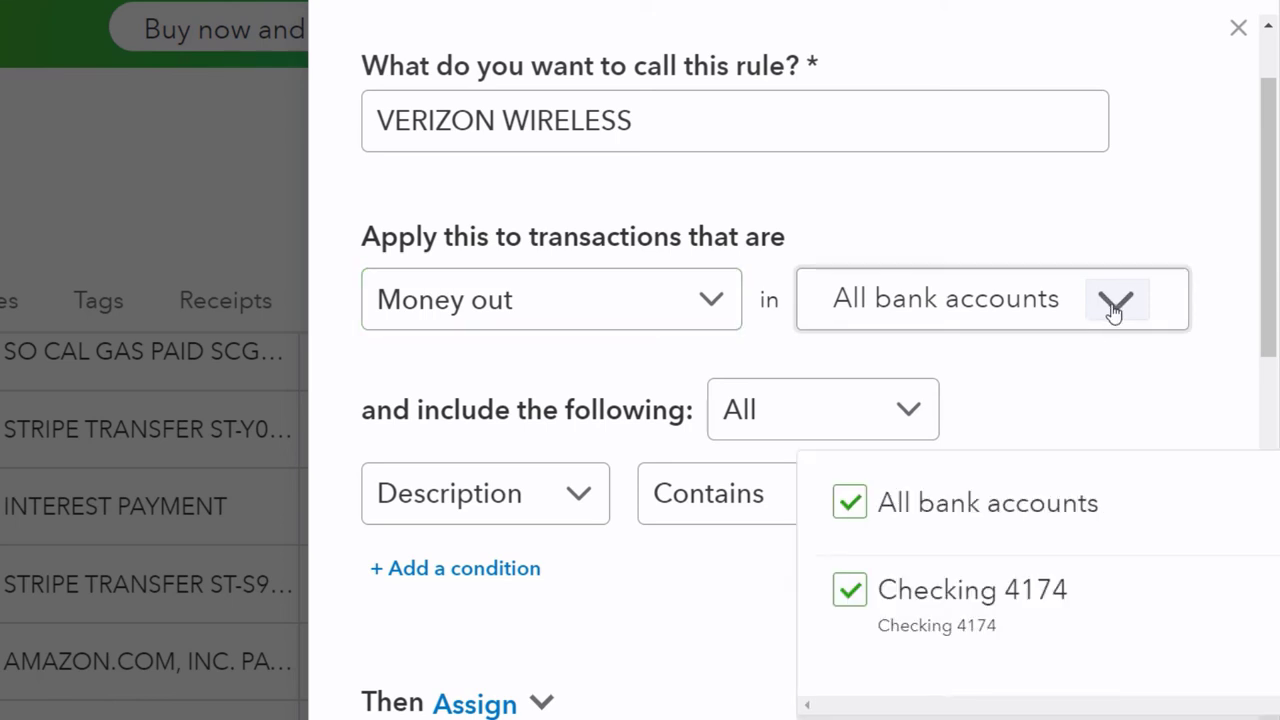
click(1113, 305)
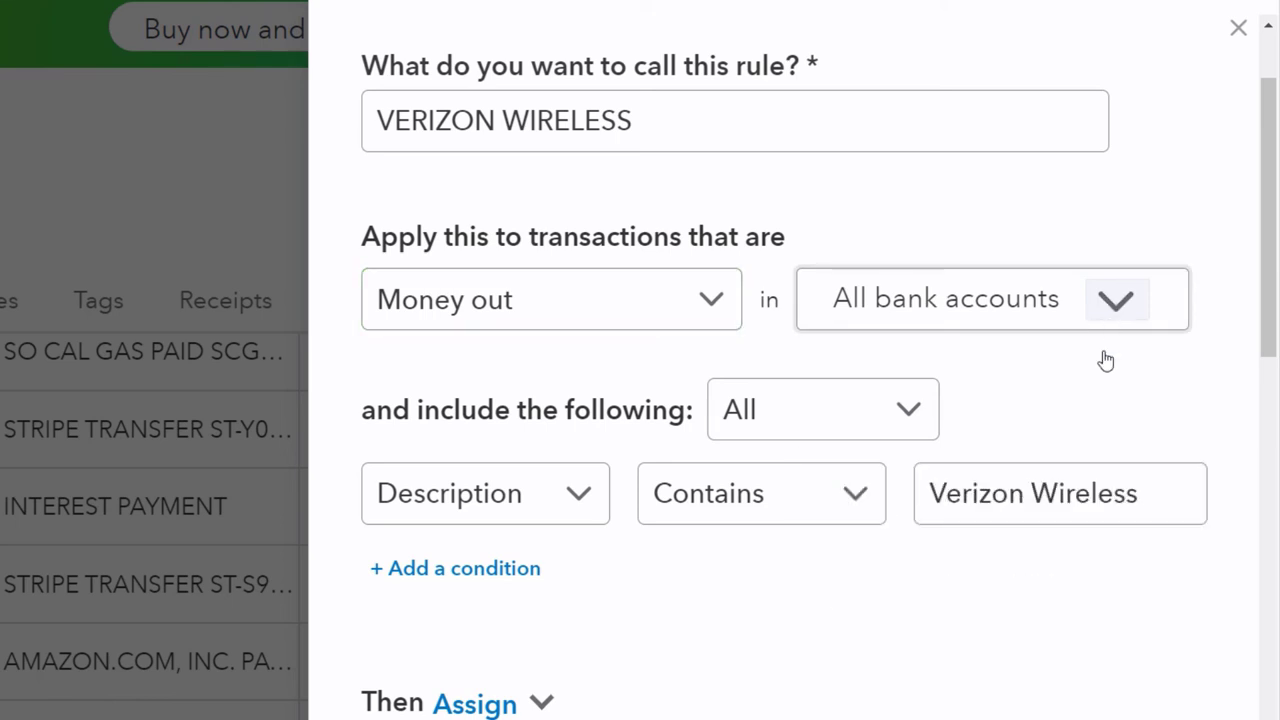
Review the rule's match, condition field and comparison choices, keeping All, Description and Contains.
scroll(1097, 395, down, 1)
click(1088, 401)
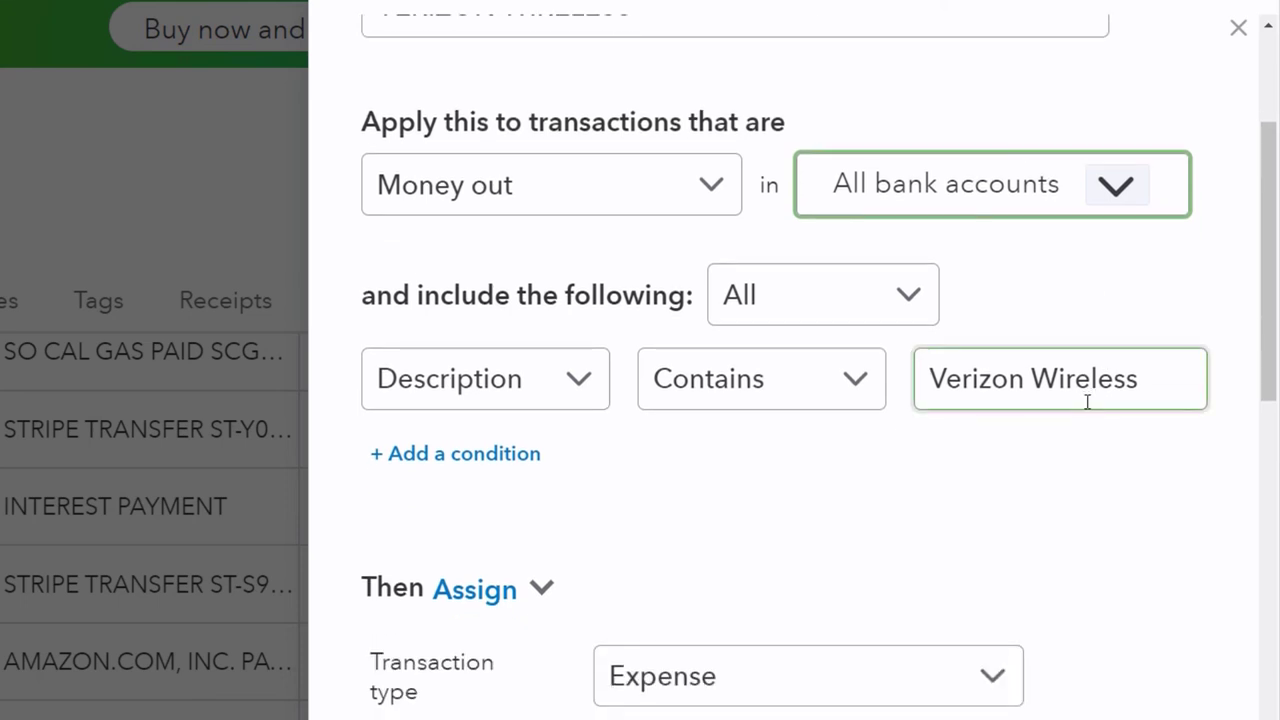
click(910, 298)
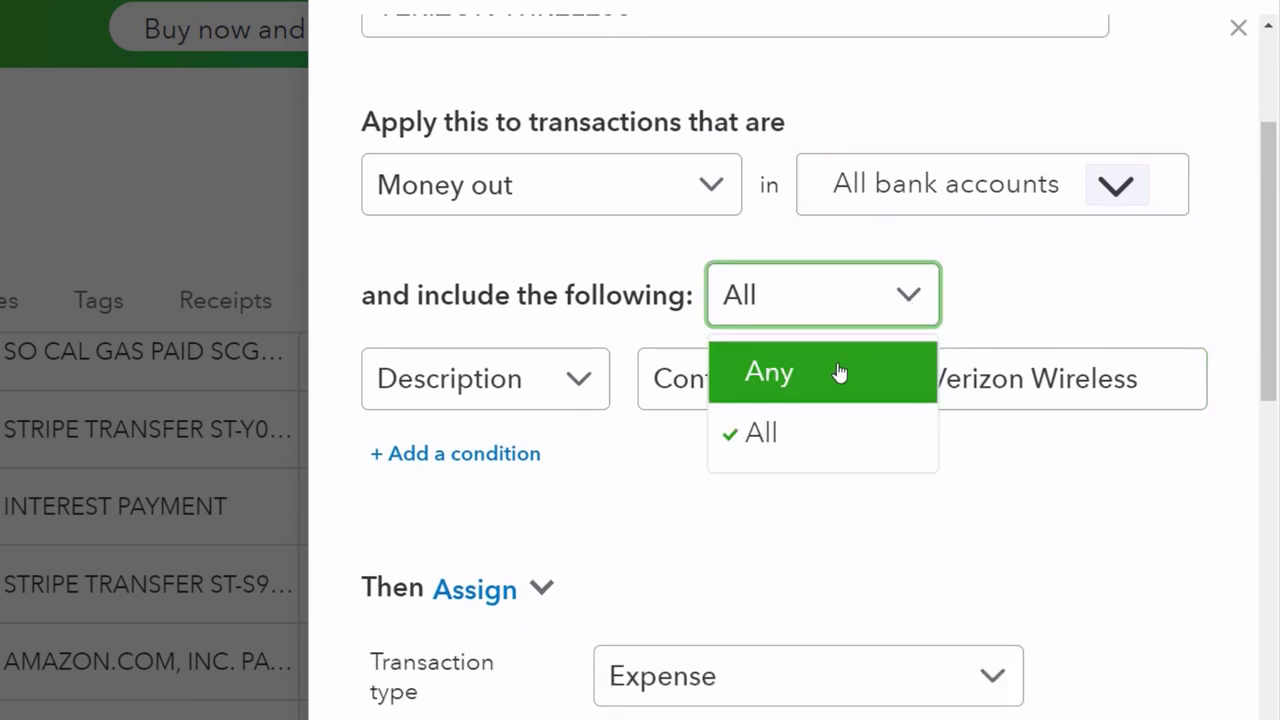
click(831, 515)
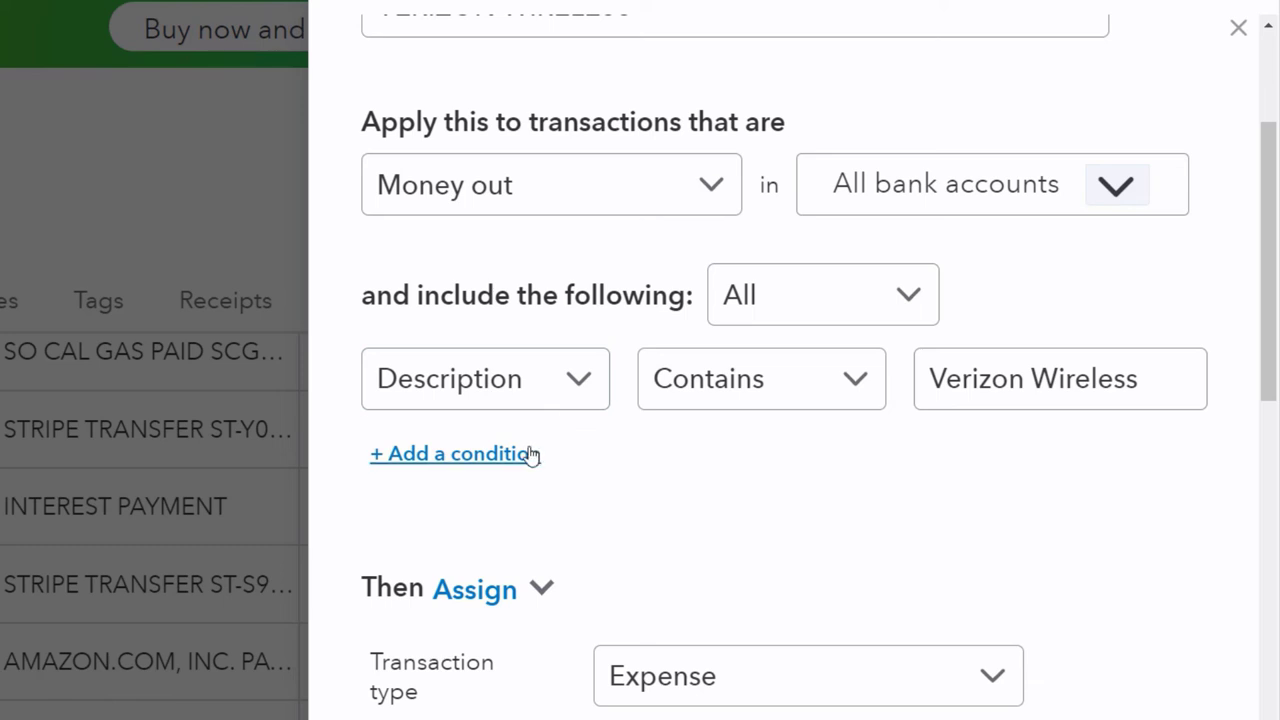
click(588, 387)
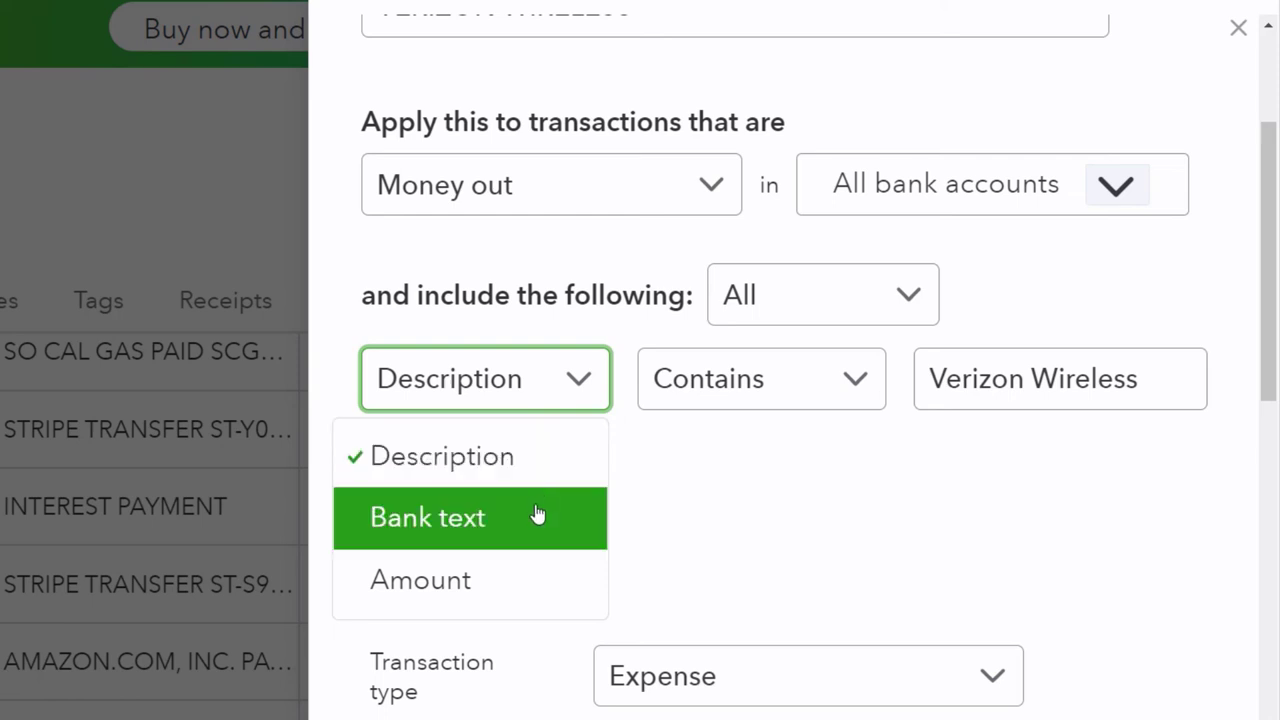
click(683, 476)
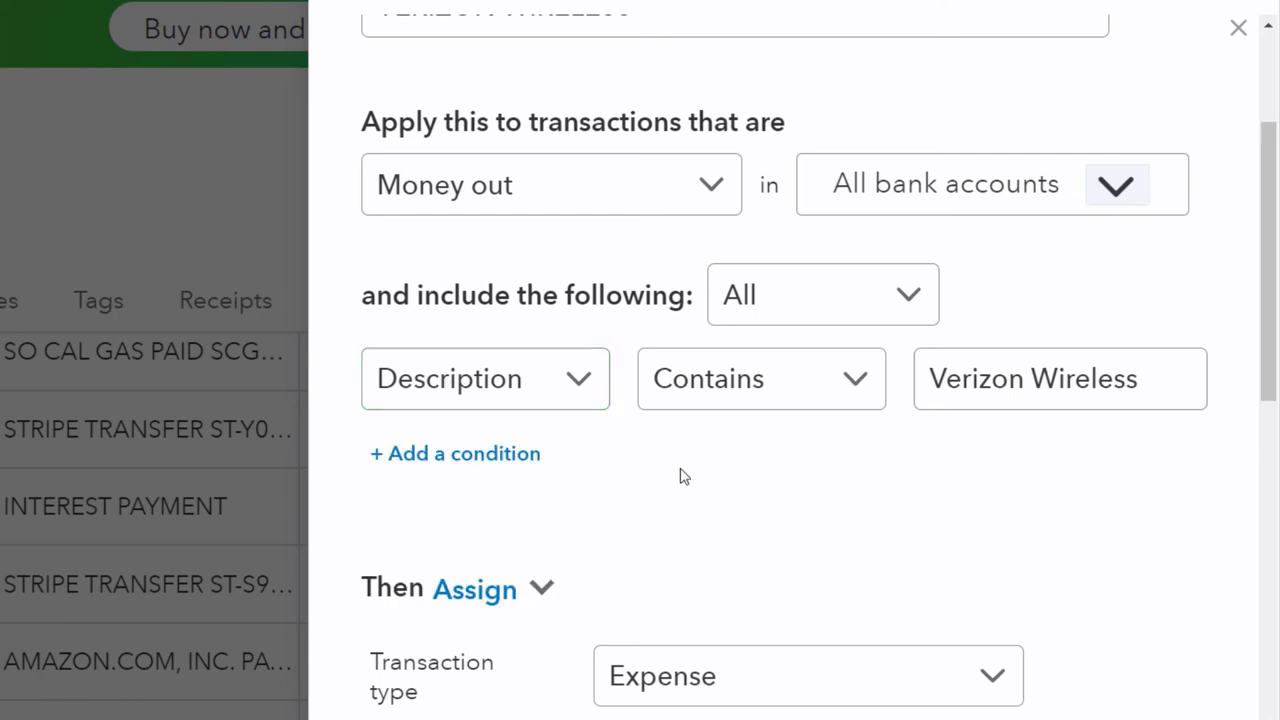
click(591, 397)
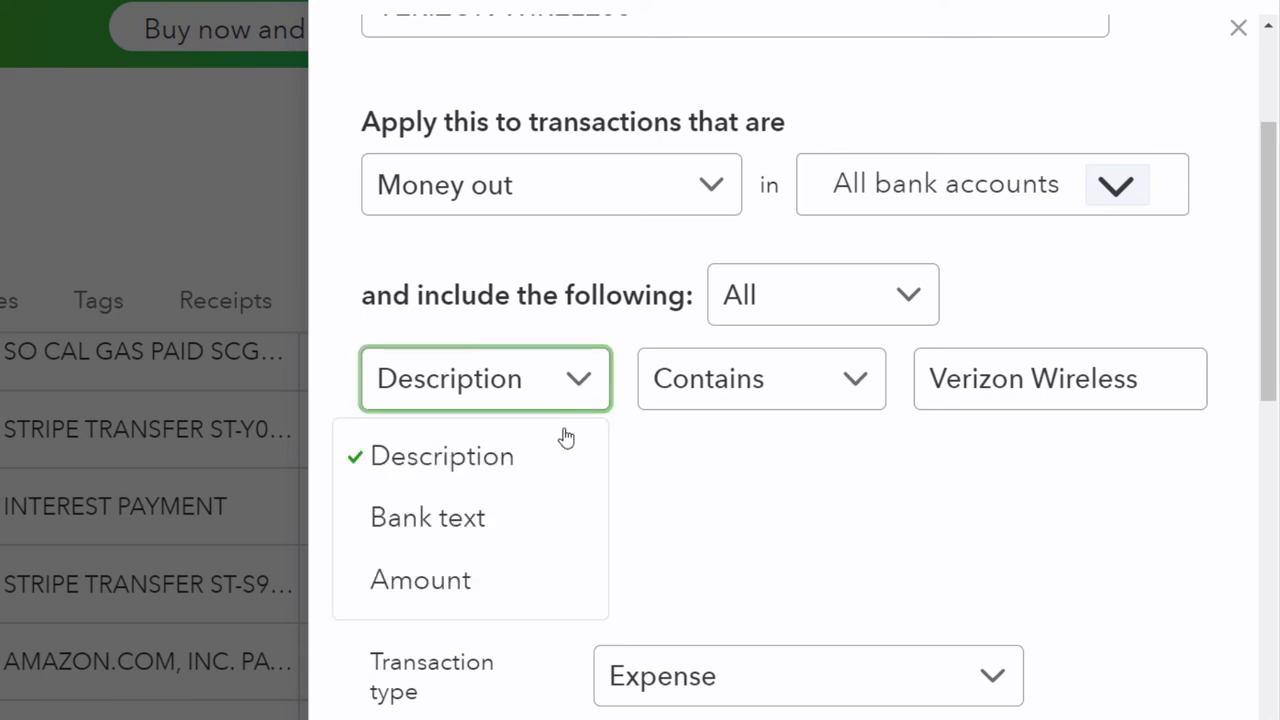
click(800, 466)
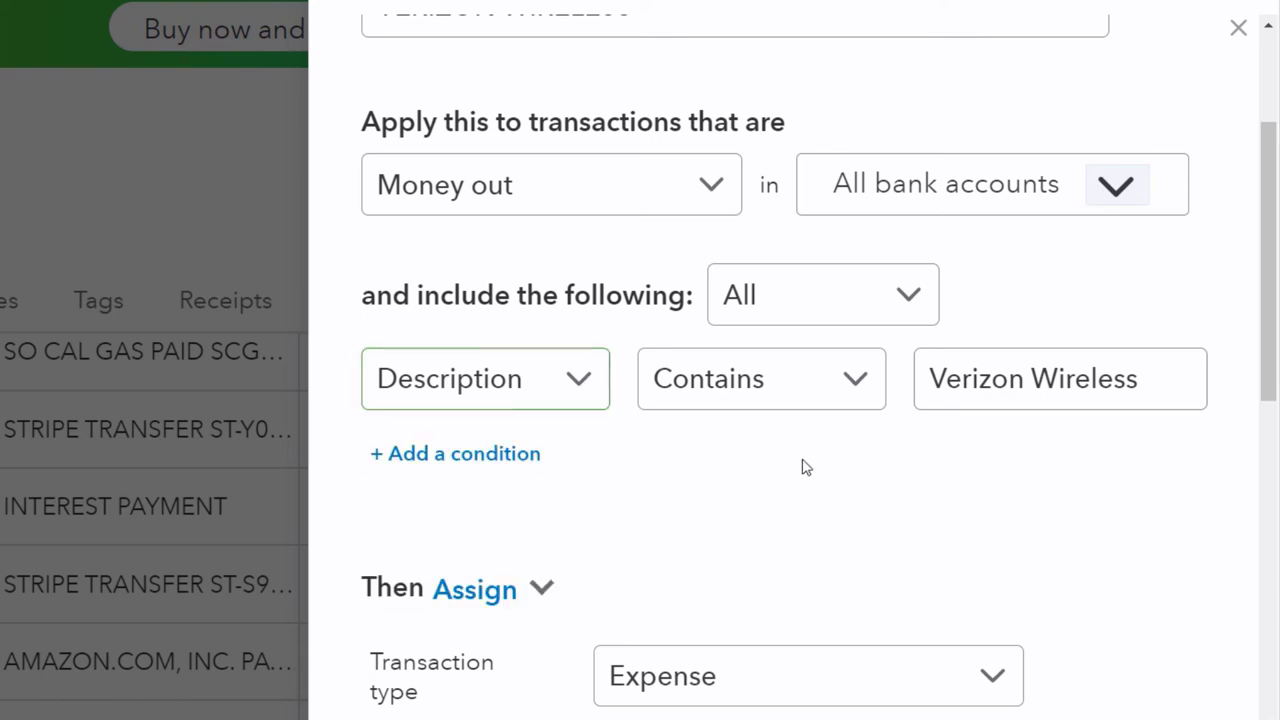
click(851, 394)
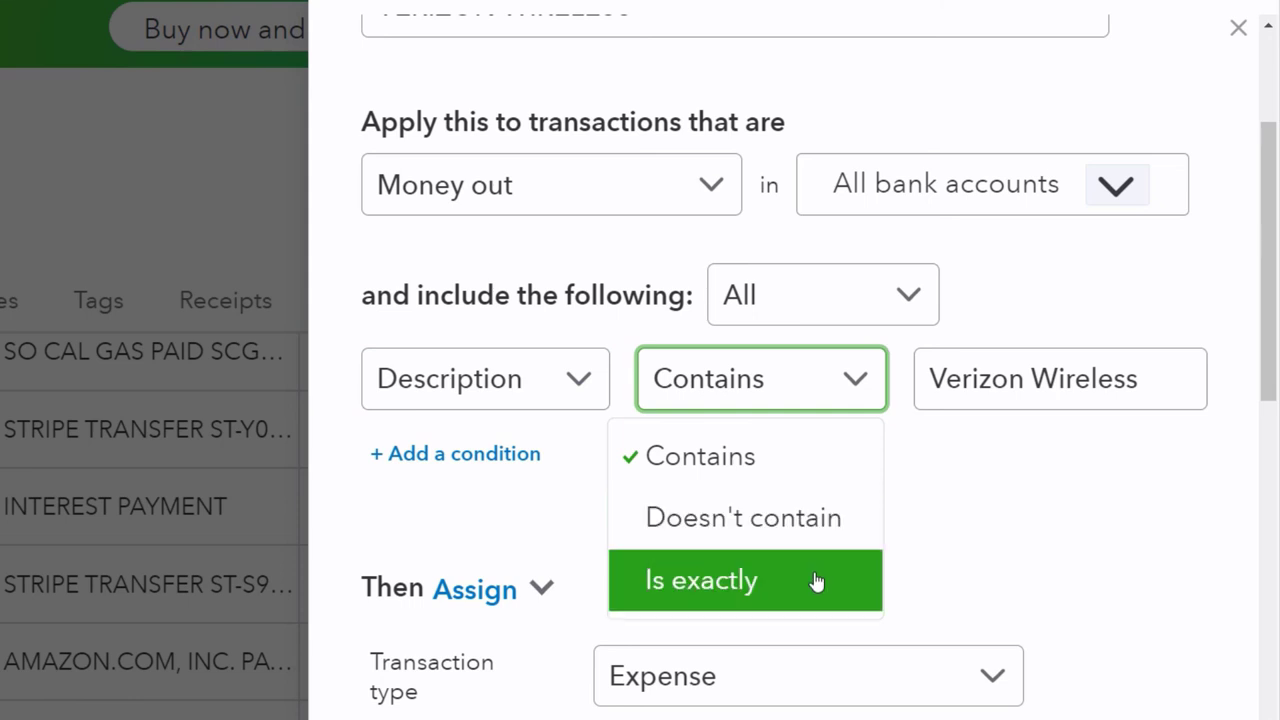
Check the text that the rule's description condition looks for, keeping Verizon Wireless.
click(1005, 385)
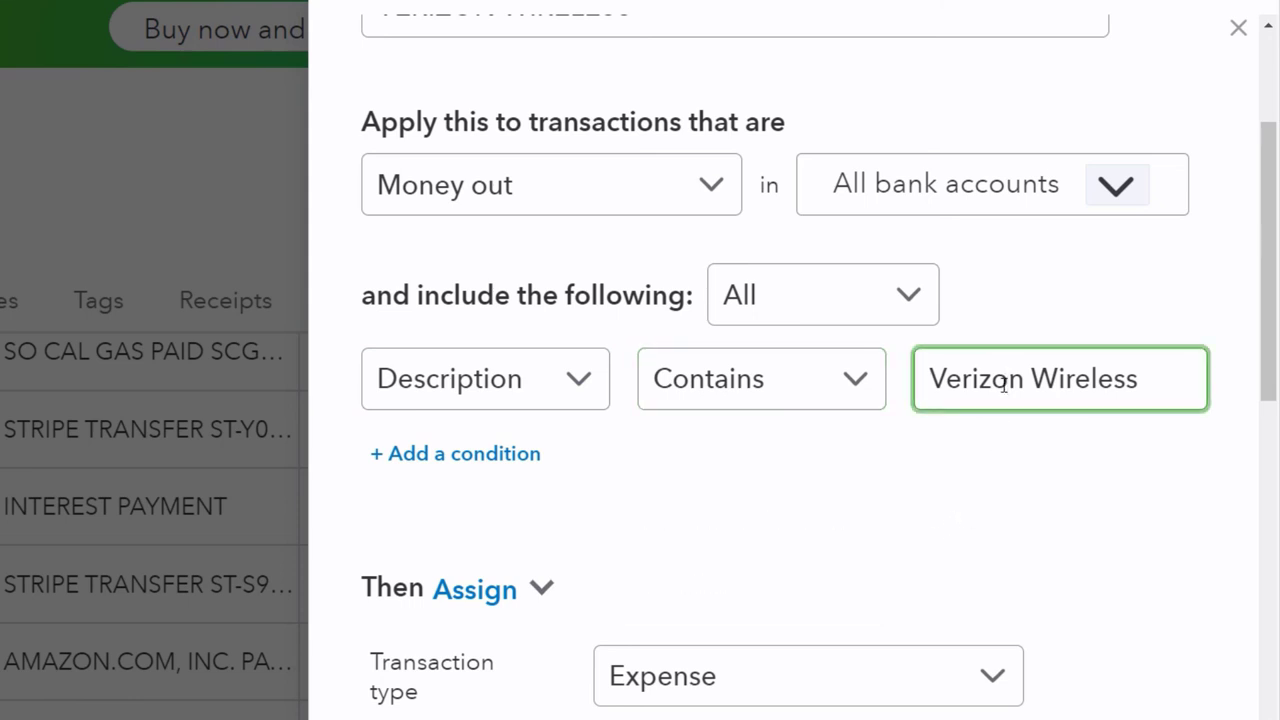
key(Right)
key(Right)
key(Right)
key(Right)
key(Right)
key(Right)
key(Right)
key(Right)
key(Right)
key(Right)
key(Right)
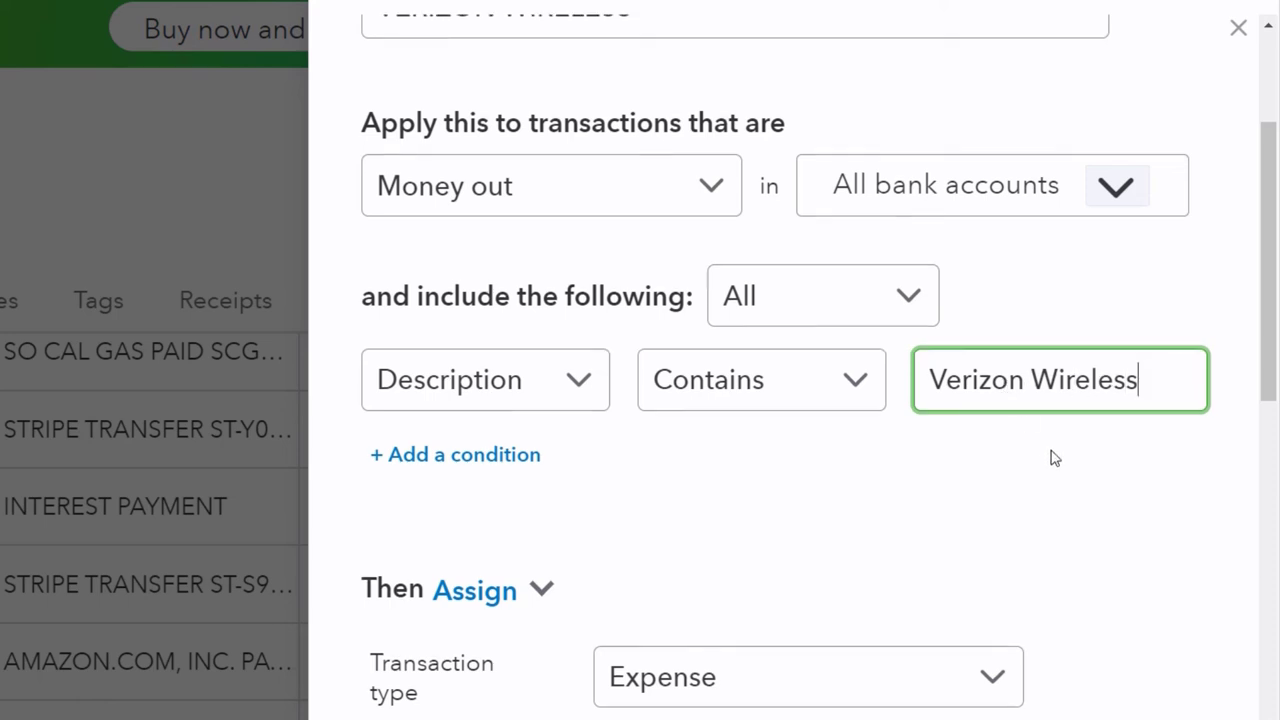
scroll(1055, 458, up, 2)
scroll(1006, 486, down, 2)
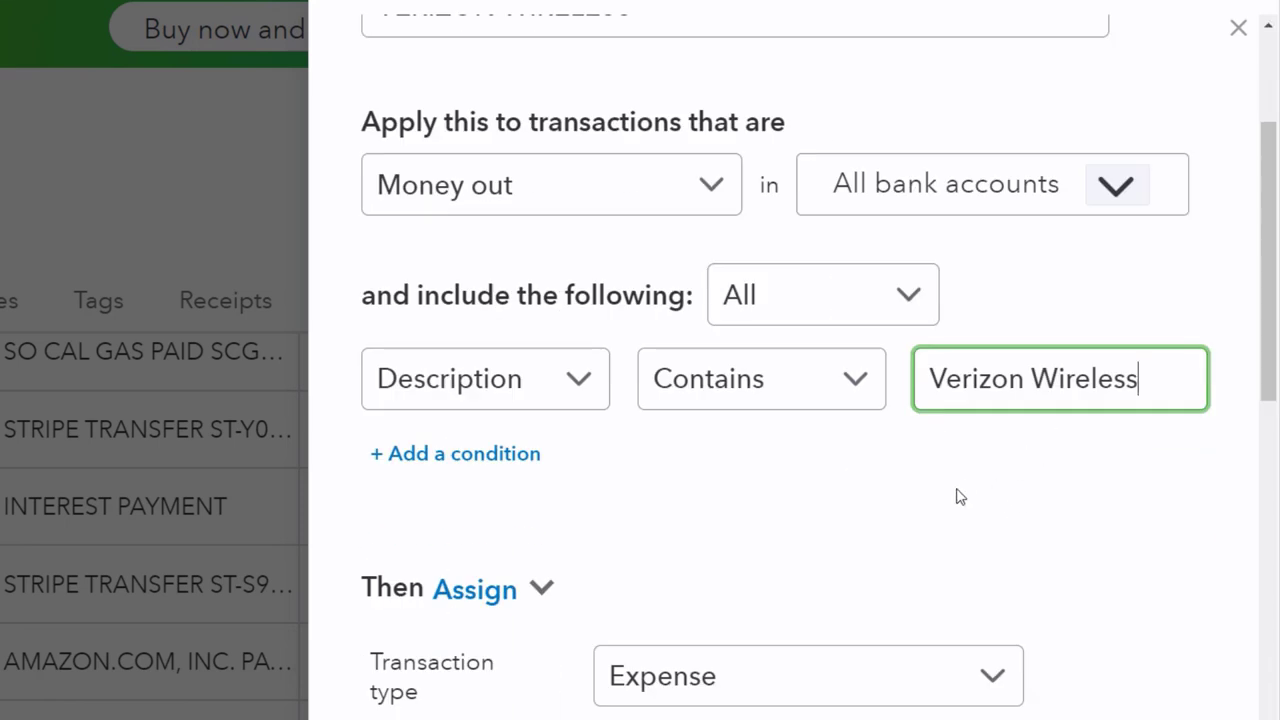
Check the rule's transaction type, category, payee, memo and auto-add settings, and save the rule.
scroll(960, 497, down, 2)
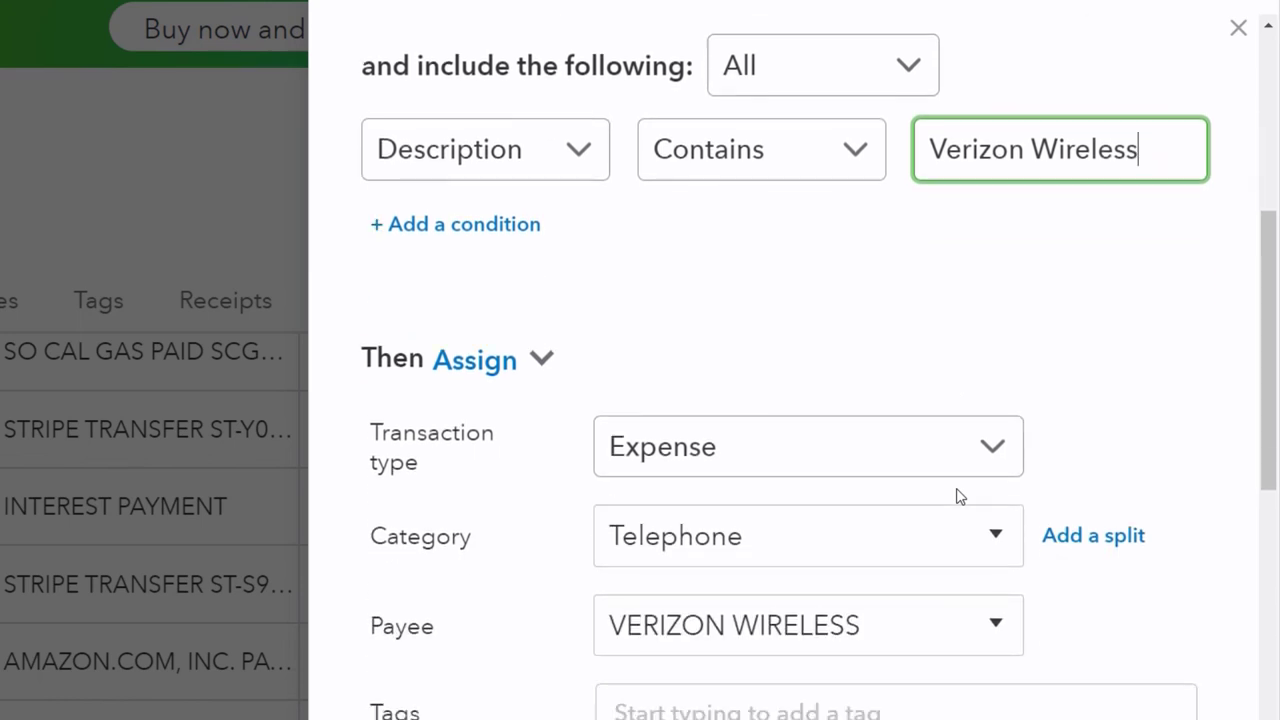
scroll(960, 497, down, 2)
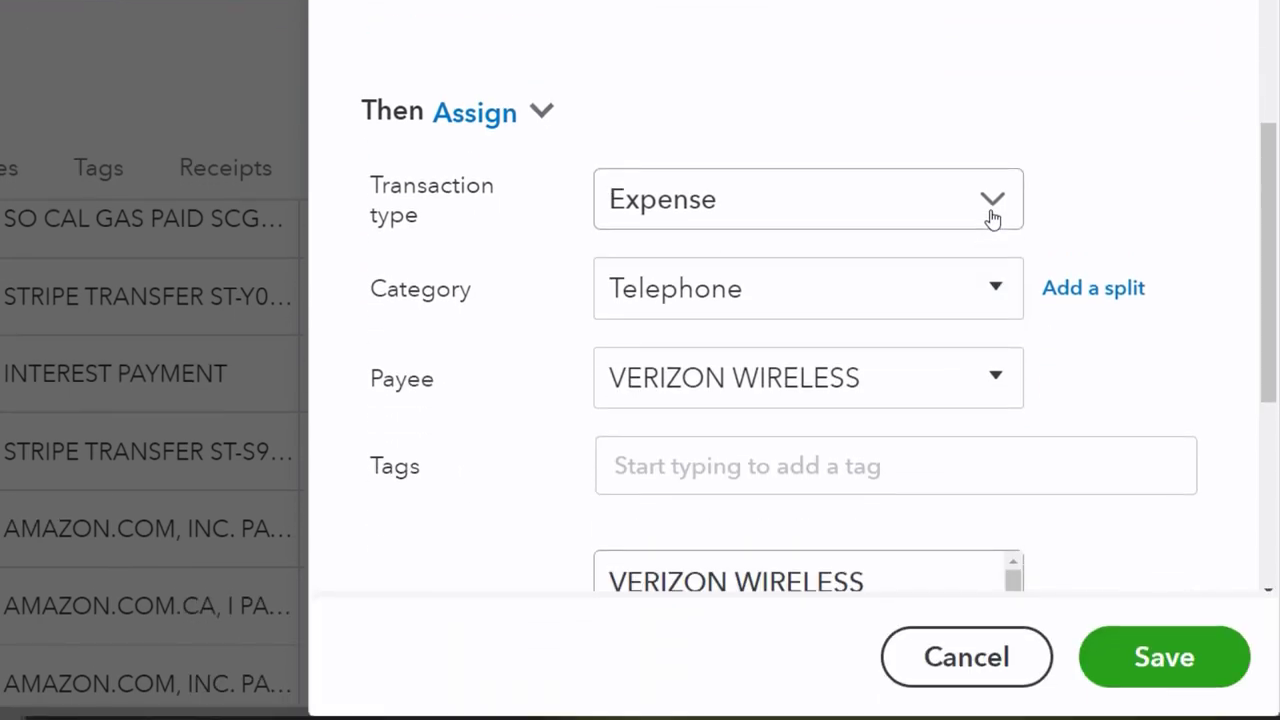
scroll(992, 219, down, 1)
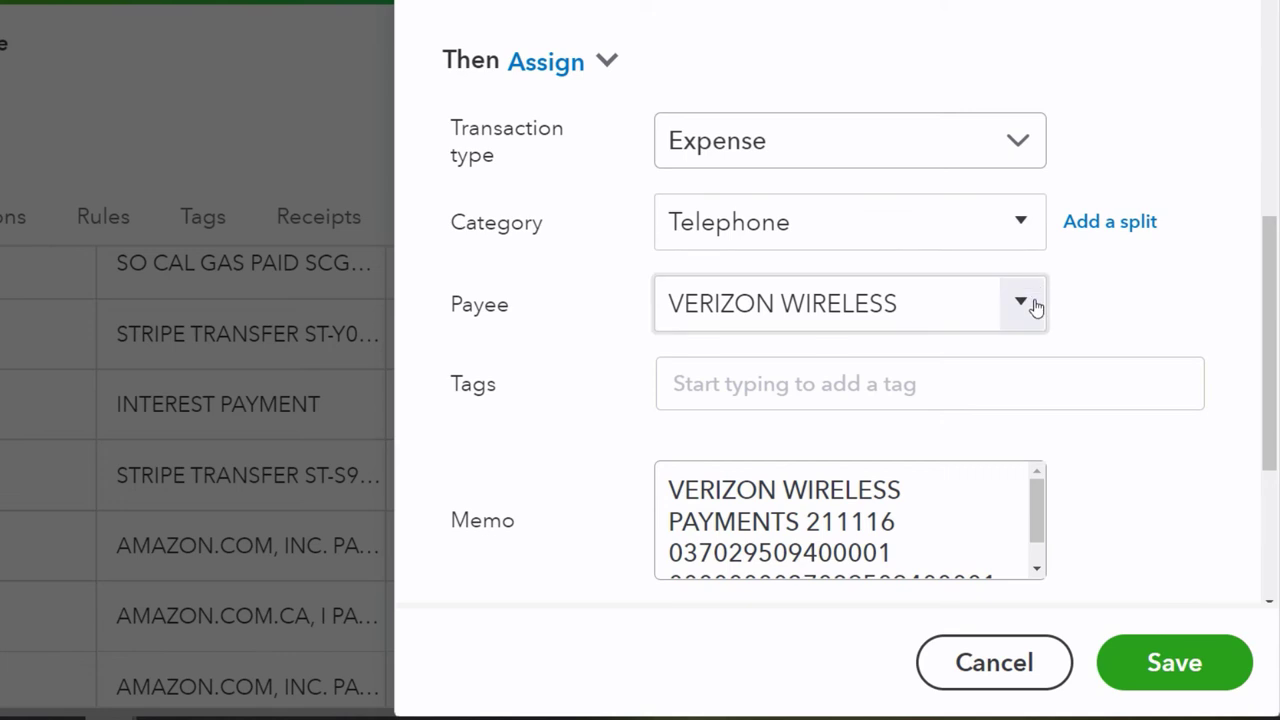
scroll(1035, 308, down, 1)
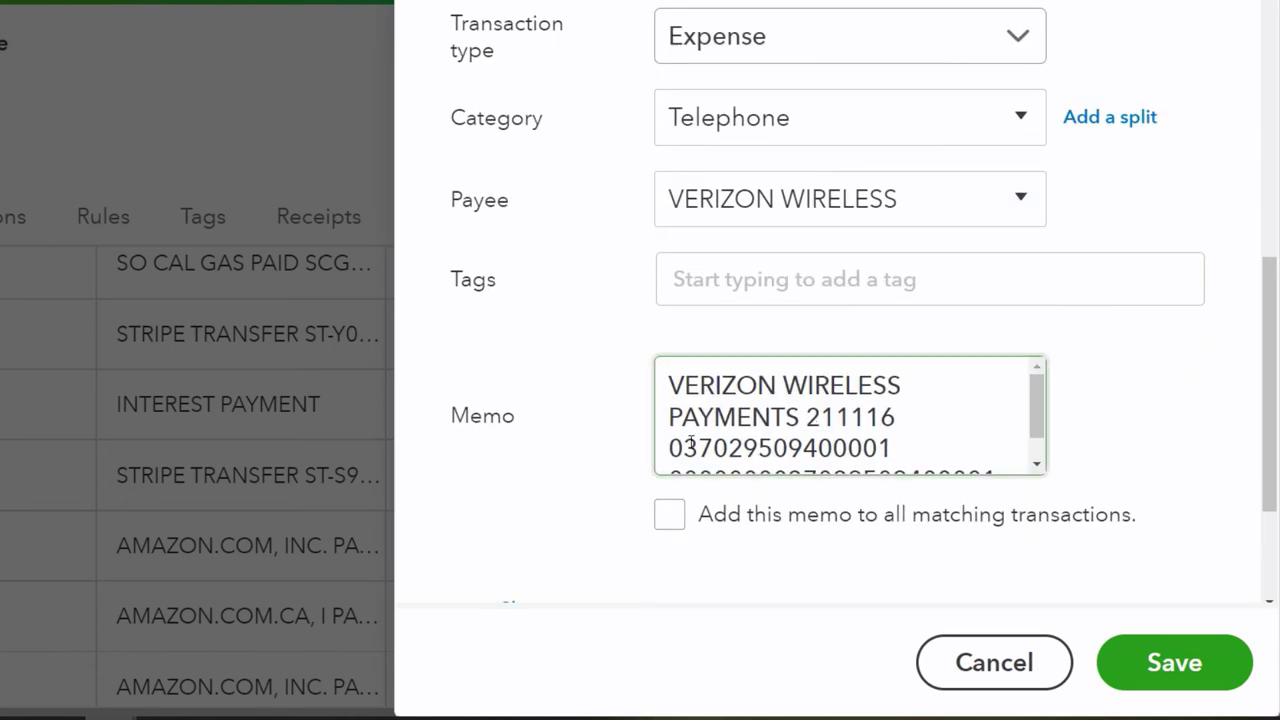
scroll(615, 449, down, 1)
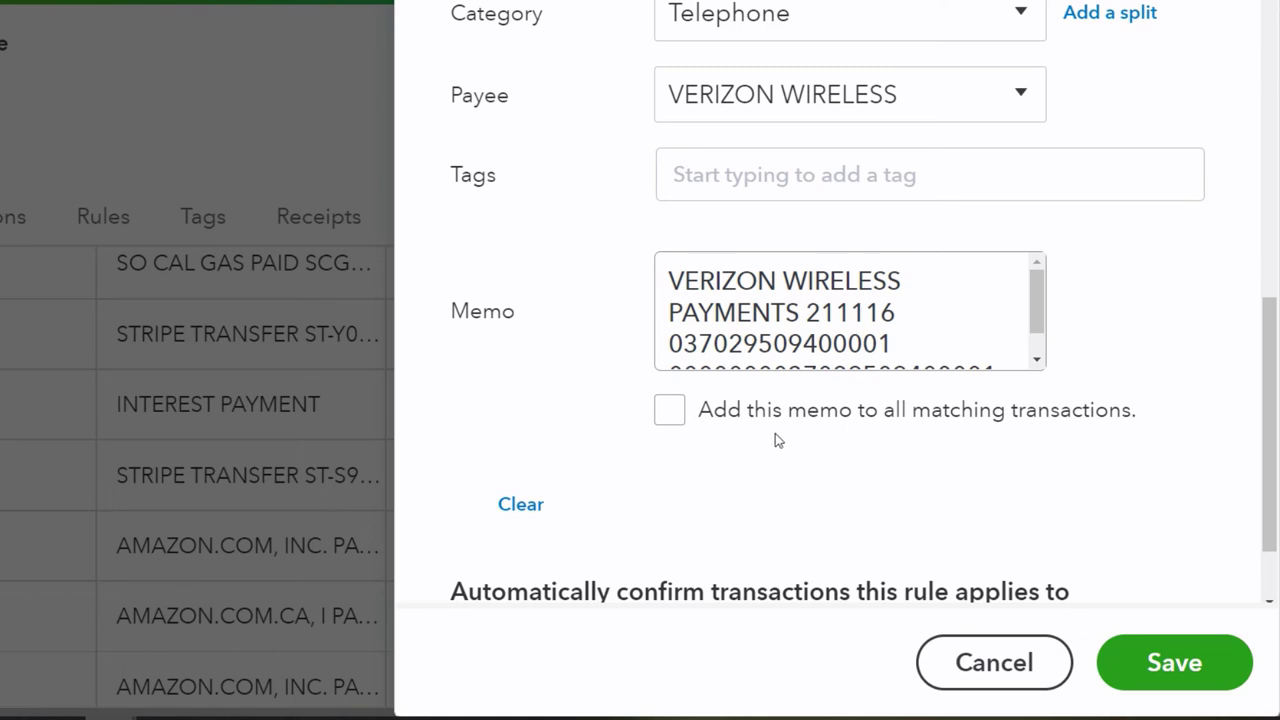
scroll(929, 429, down, 2)
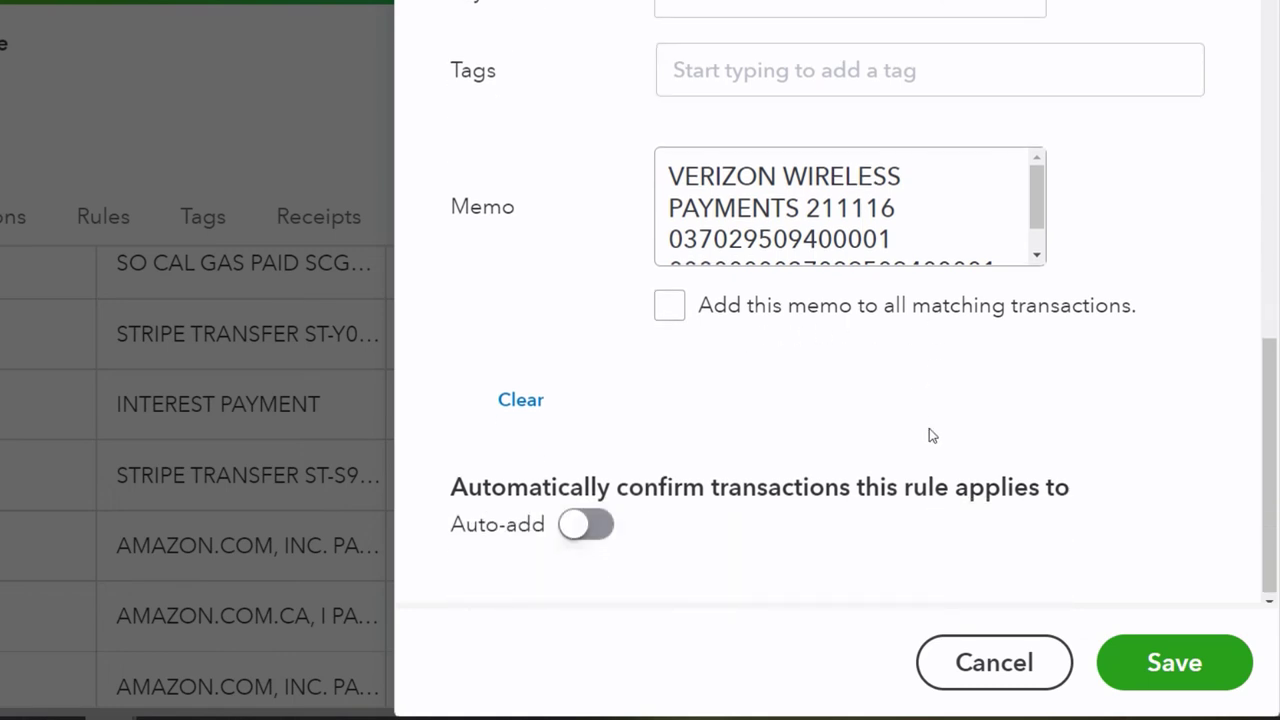
scroll(915, 442, down, 1)
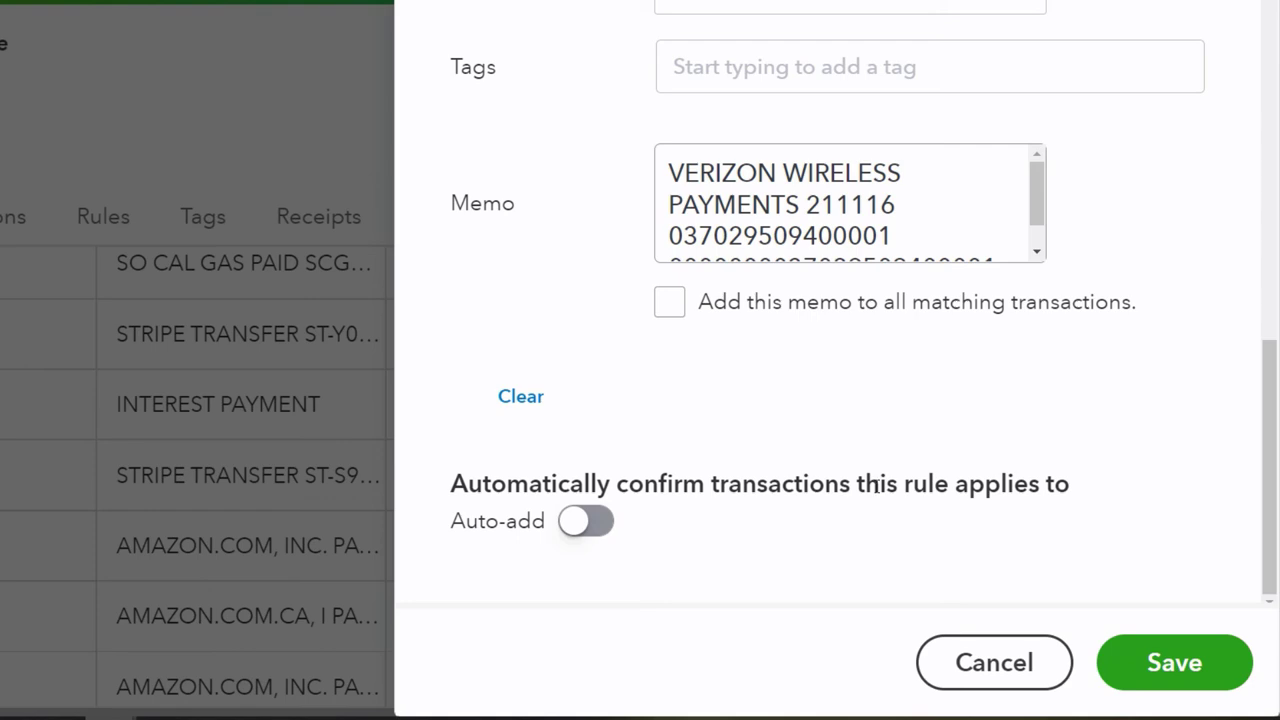
click(1170, 662)
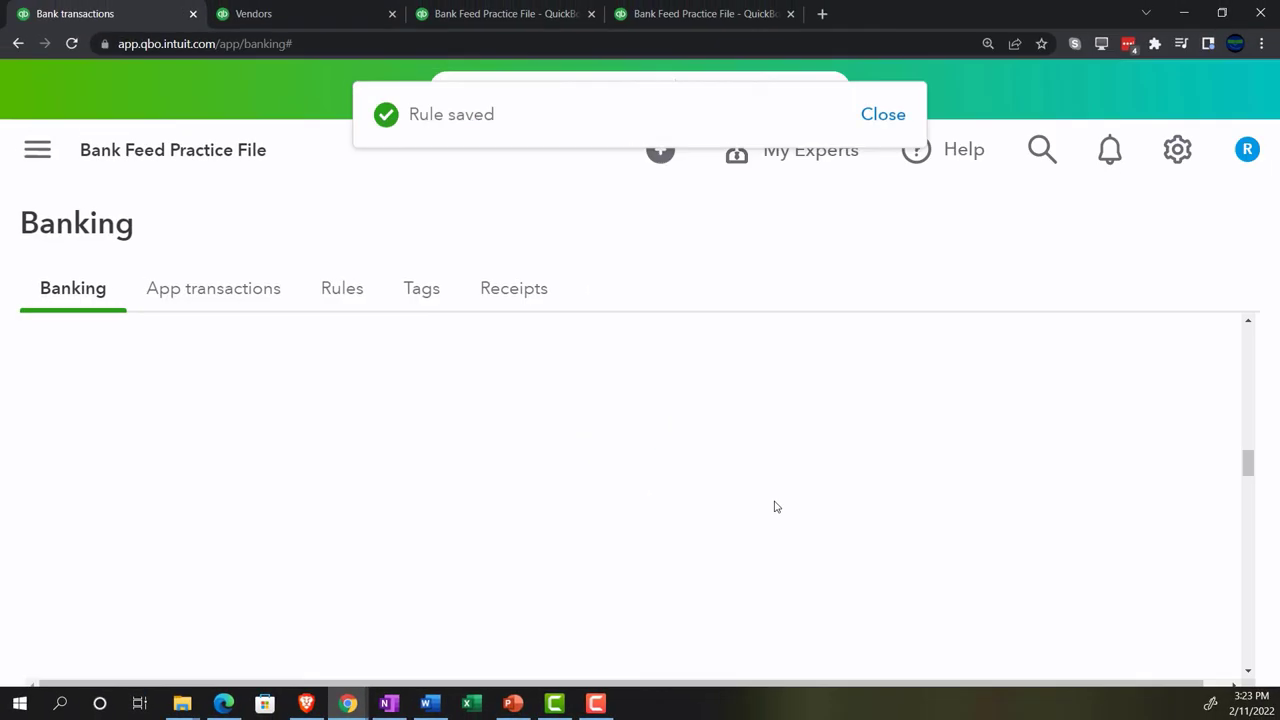
Sort the bank feed transactions by description in ascending order.
scroll(401, 467, up, 15)
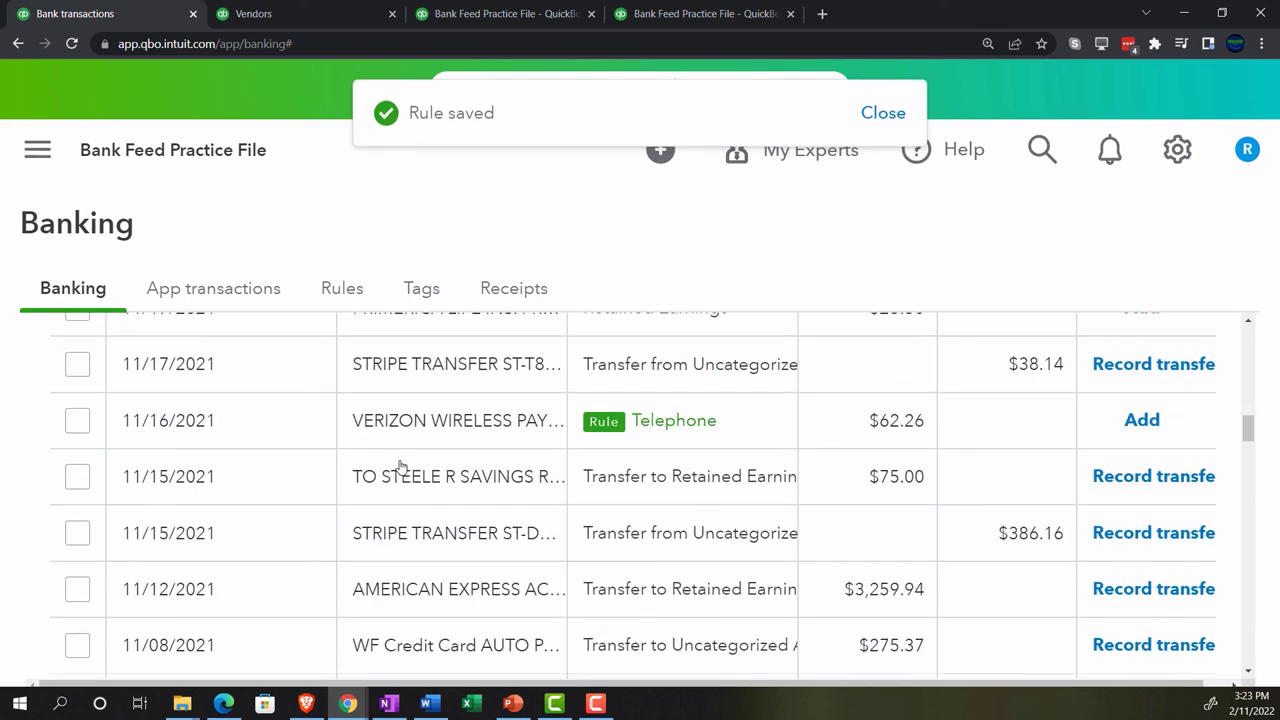
scroll(405, 480, down, 1)
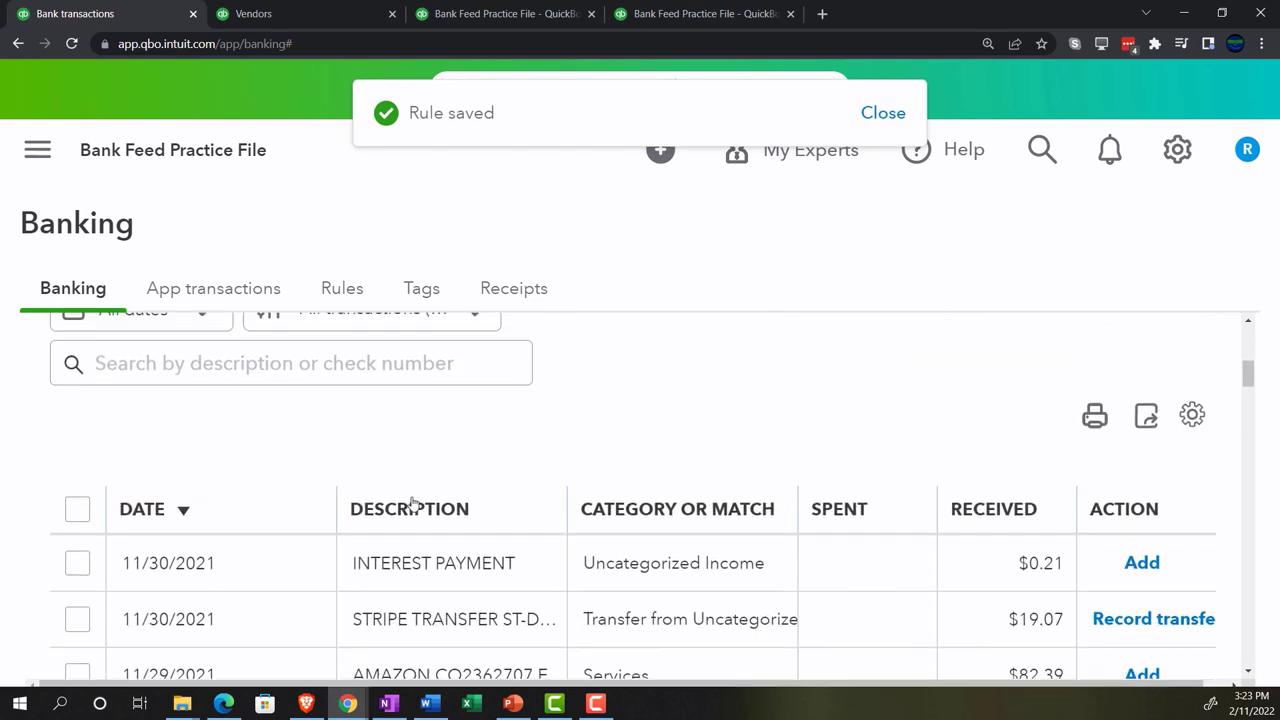
click(516, 491)
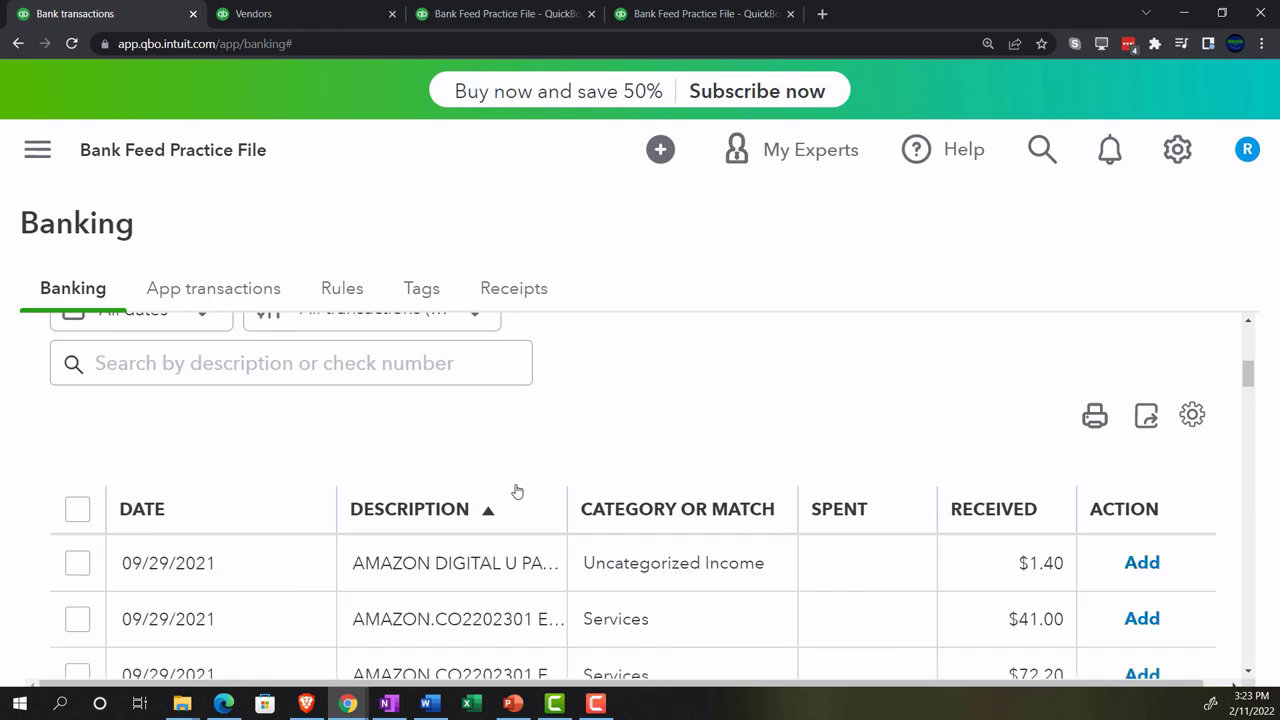
Find the VERIZON WIRELESS transactions categorized by the rule and add the 11/16/2021 one for $62.26.
scroll(516, 491, down, 5)
scroll(517, 489, down, 15)
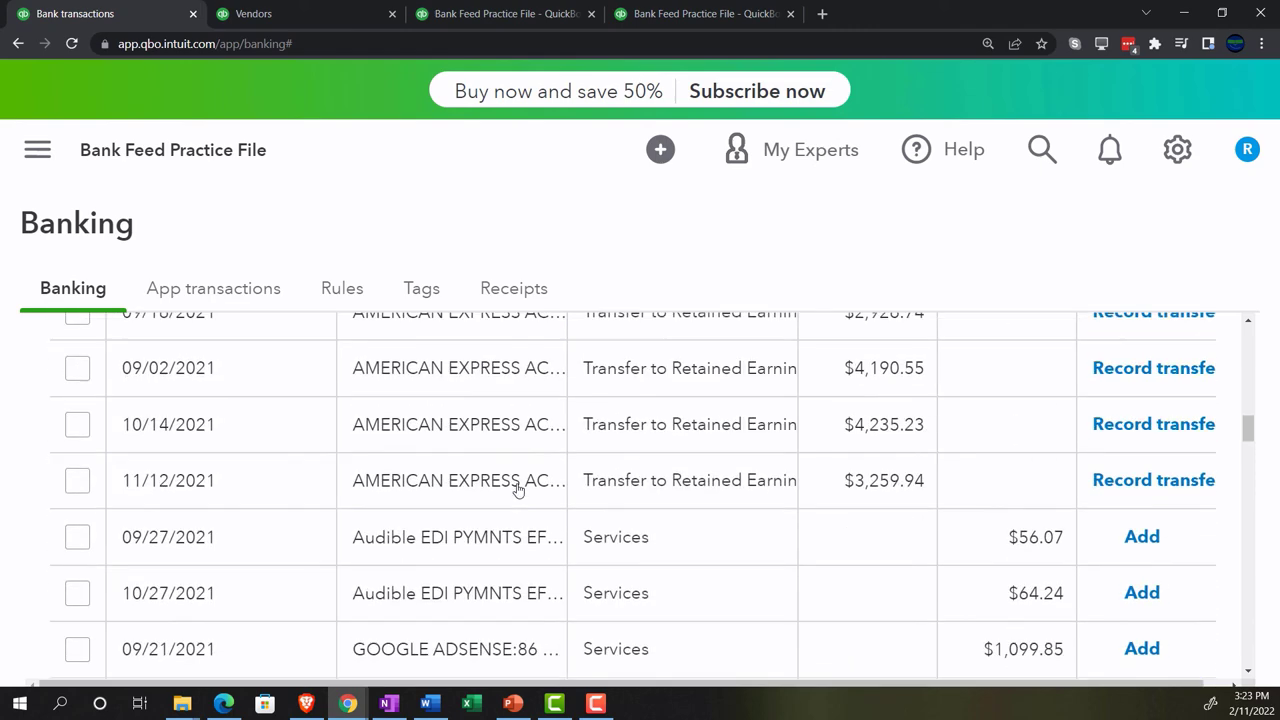
scroll(517, 489, down, 3)
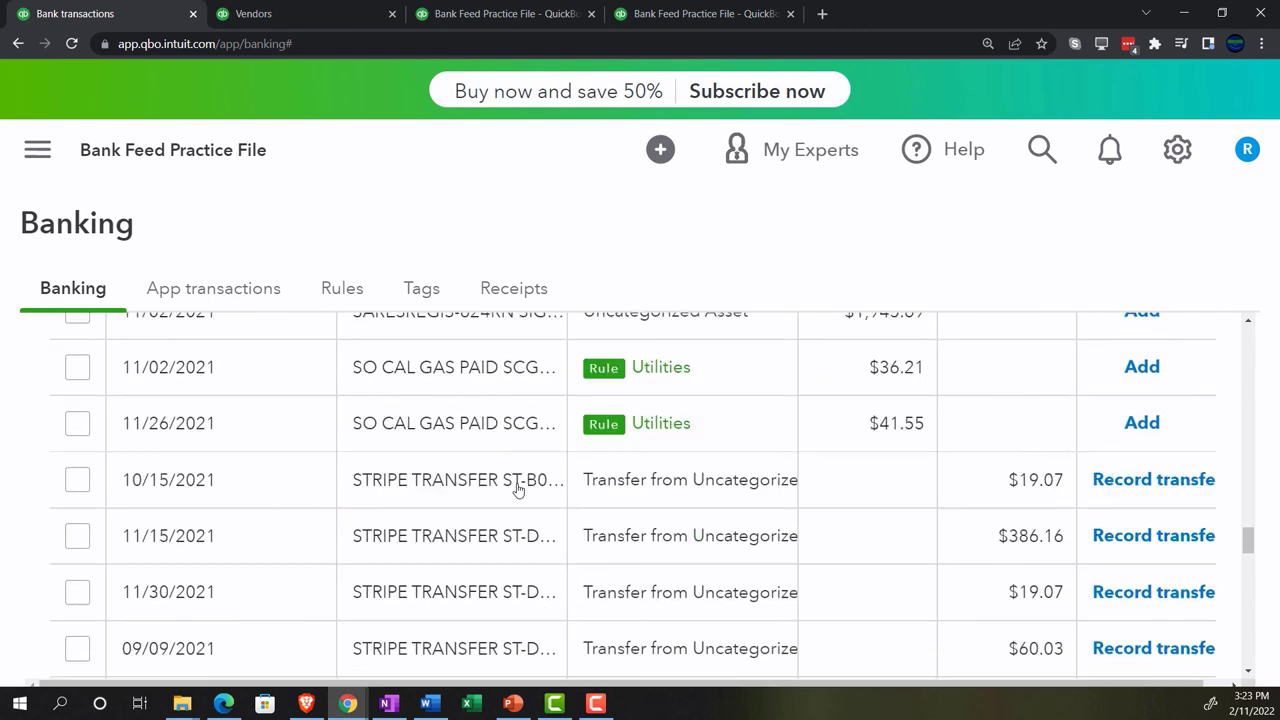
scroll(517, 489, down, 12)
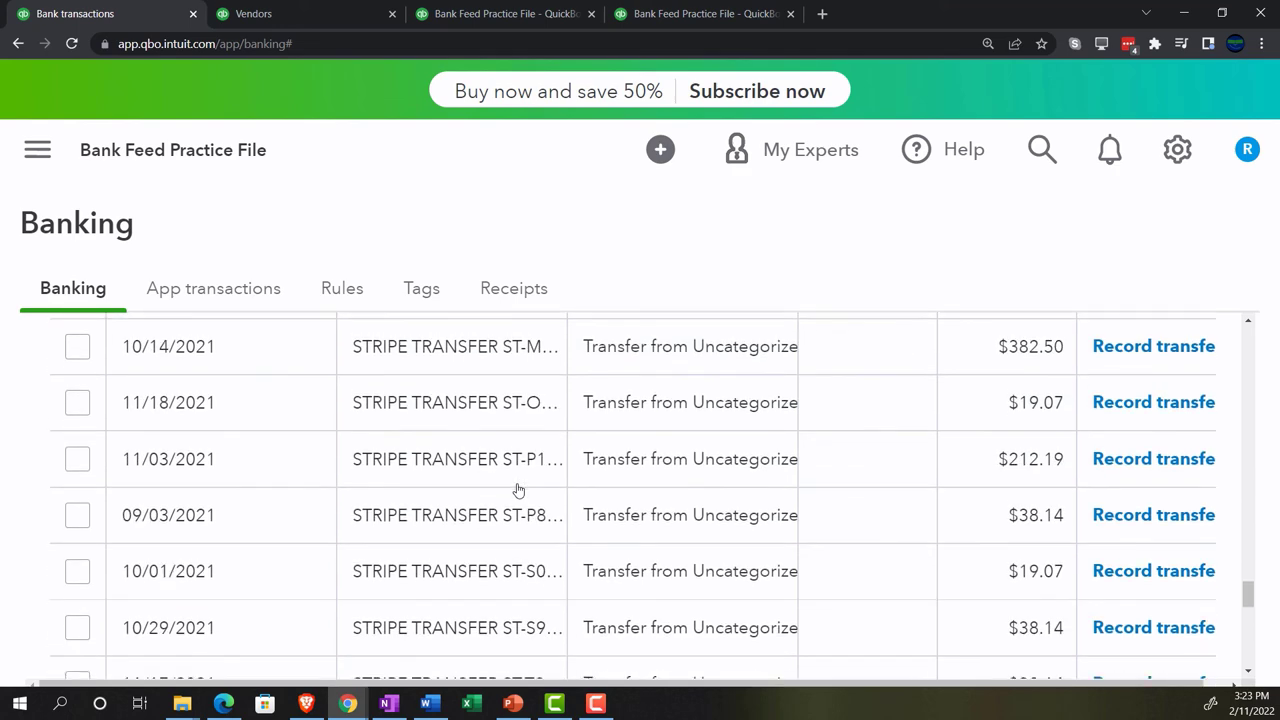
scroll(517, 489, down, 6)
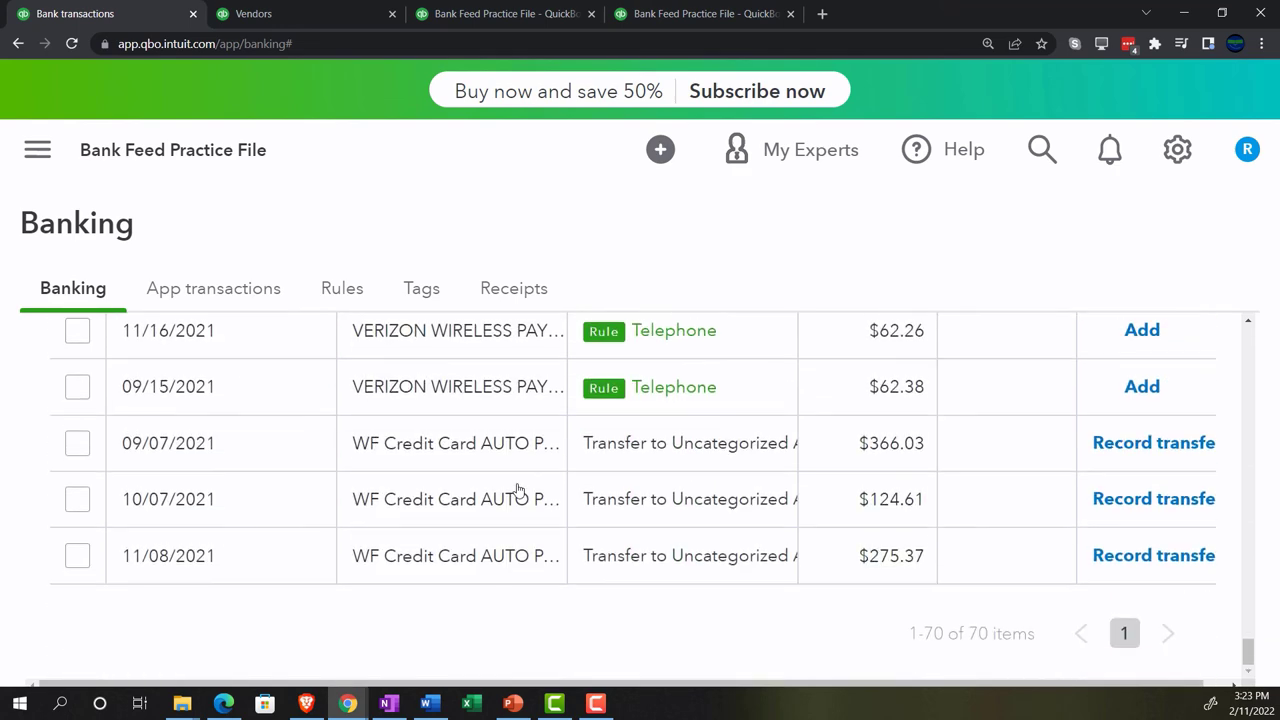
scroll(490, 469, up, 2)
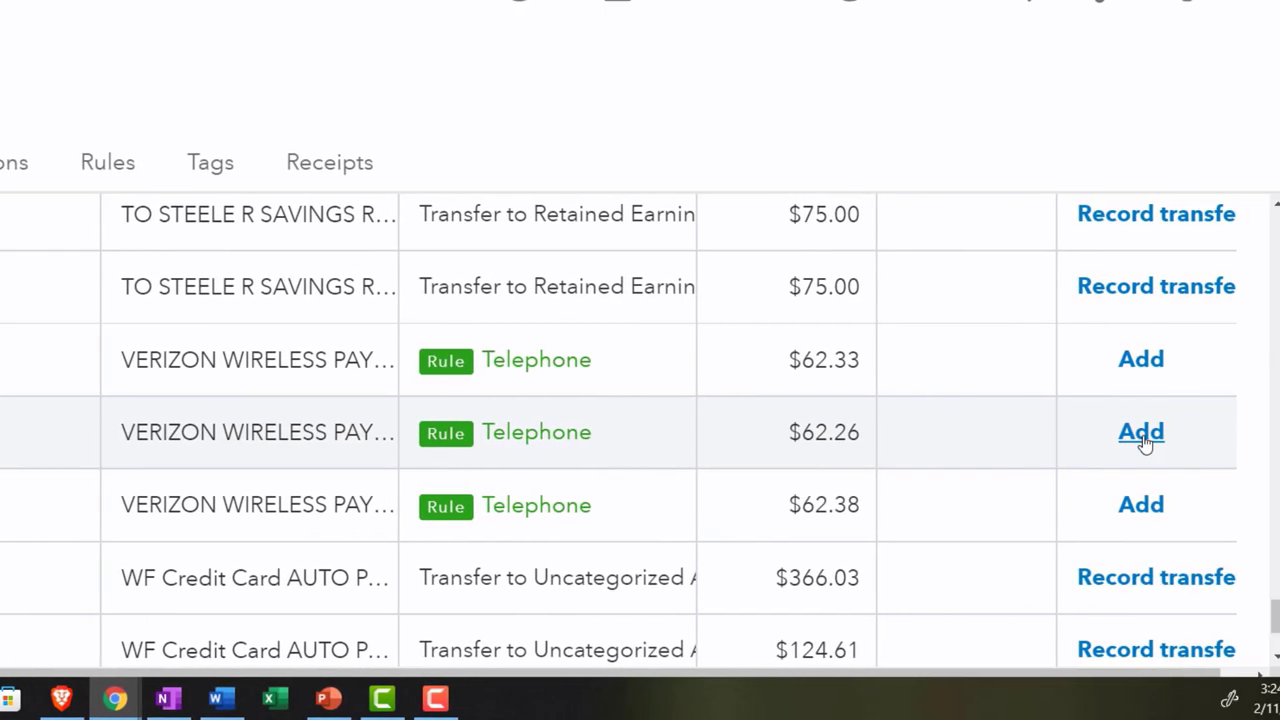
click(1141, 433)
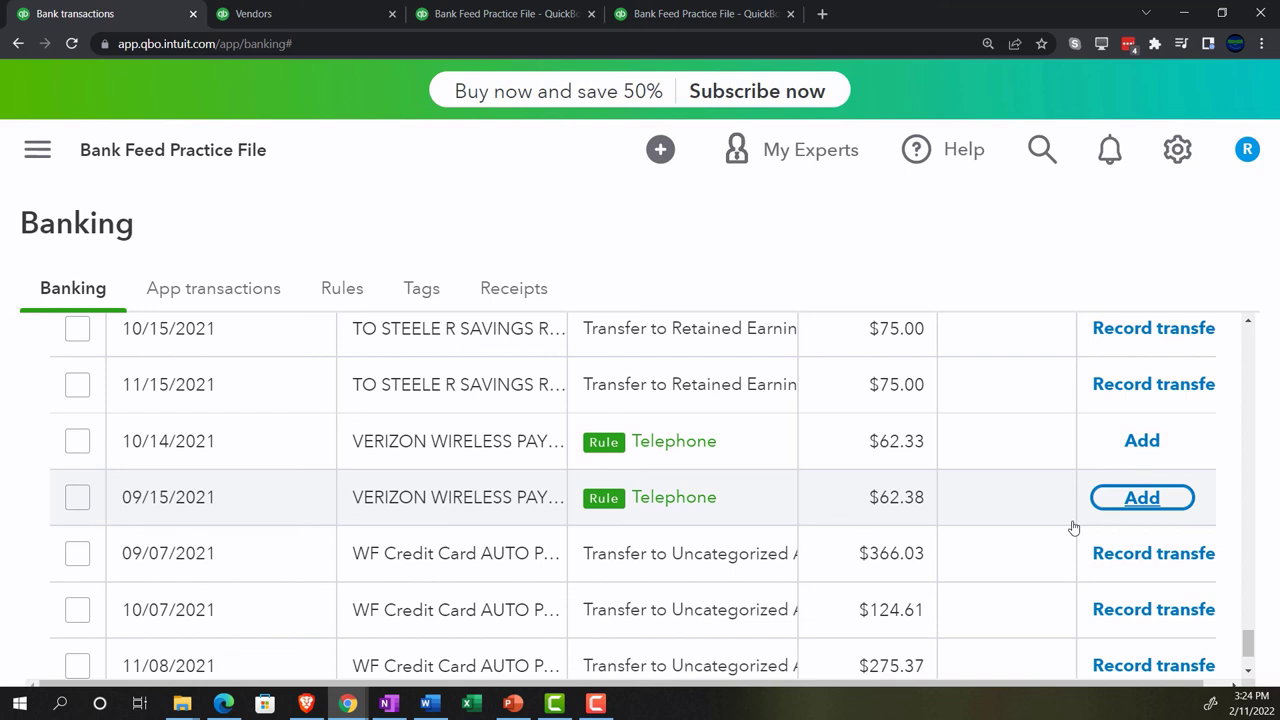
Rerun the 2021 Balance Sheet report, enlarge the page to 200% and examine the checking account balance.
click(512, 13)
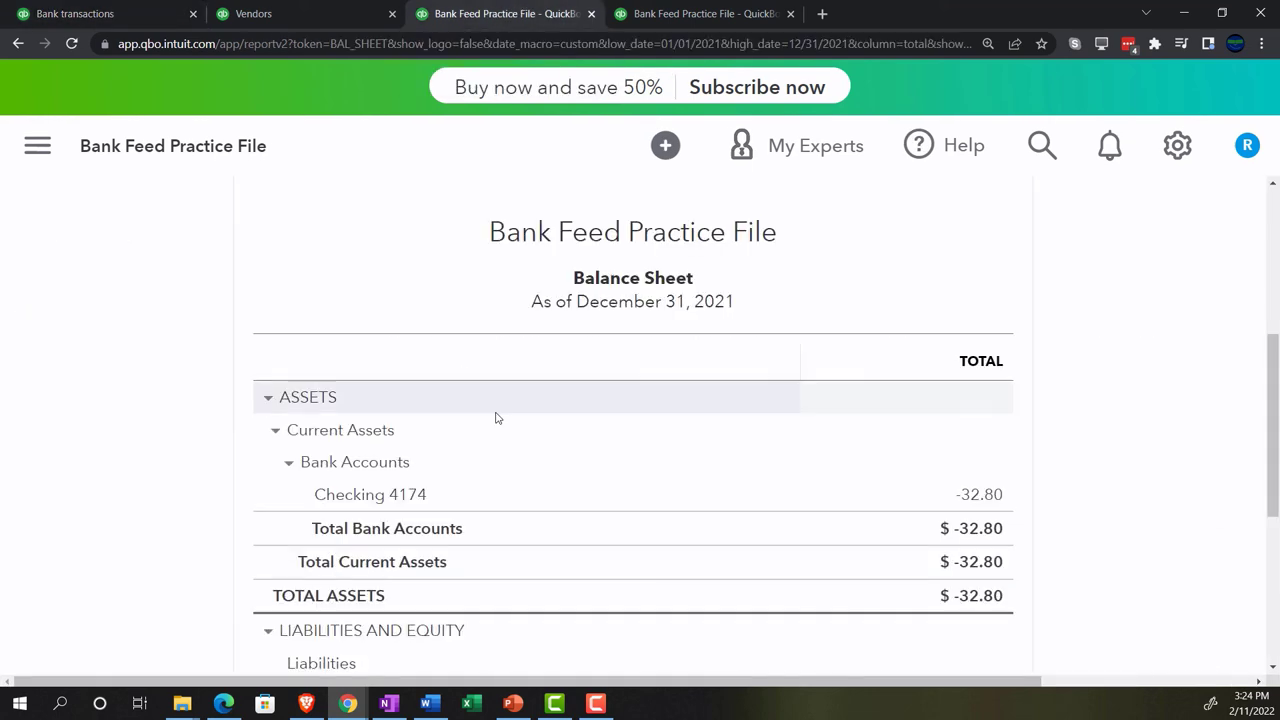
scroll(503, 418, up, 2)
click(1114, 371)
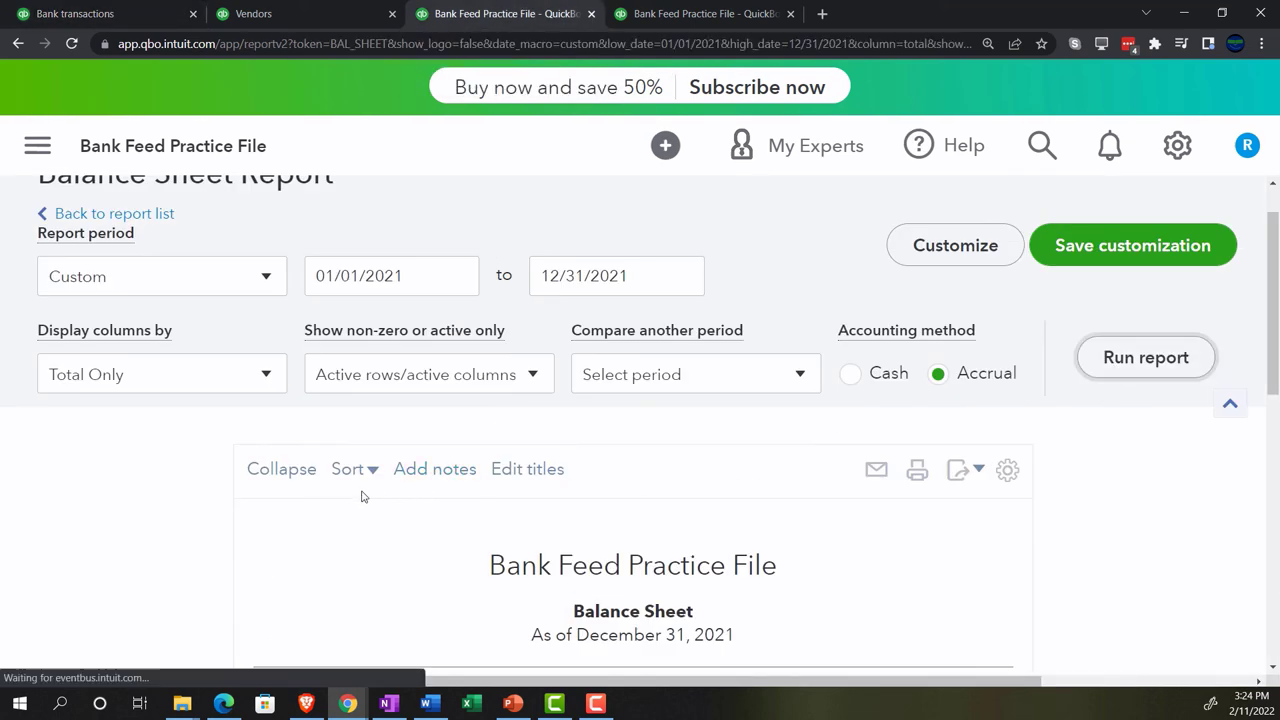
scroll(377, 494, down, 2)
key(ctrl+plus)
key(ctrl+plus)
key(ctrl+plus)
key(ctrl+plus)
key(ctrl+plus)
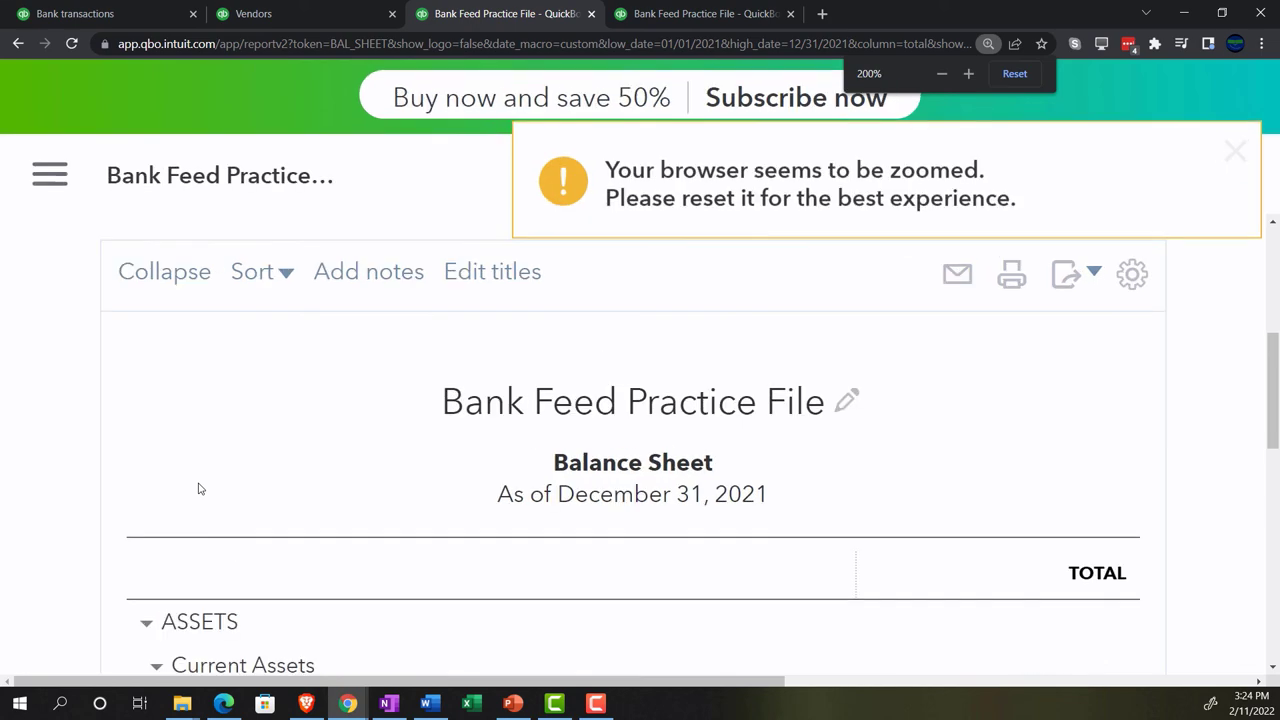
scroll(198, 490, down, 1)
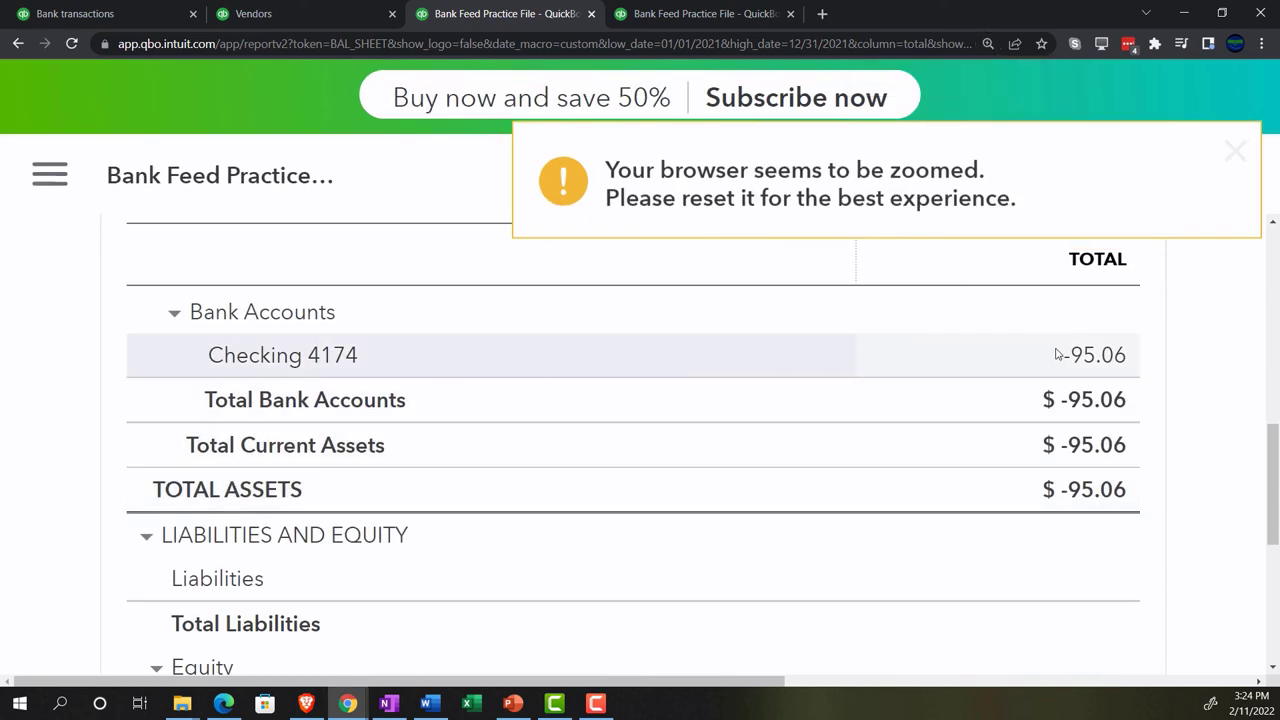
Drill into the checking account's transaction report and open the VERIZON WIRELESS expense.
click(1082, 362)
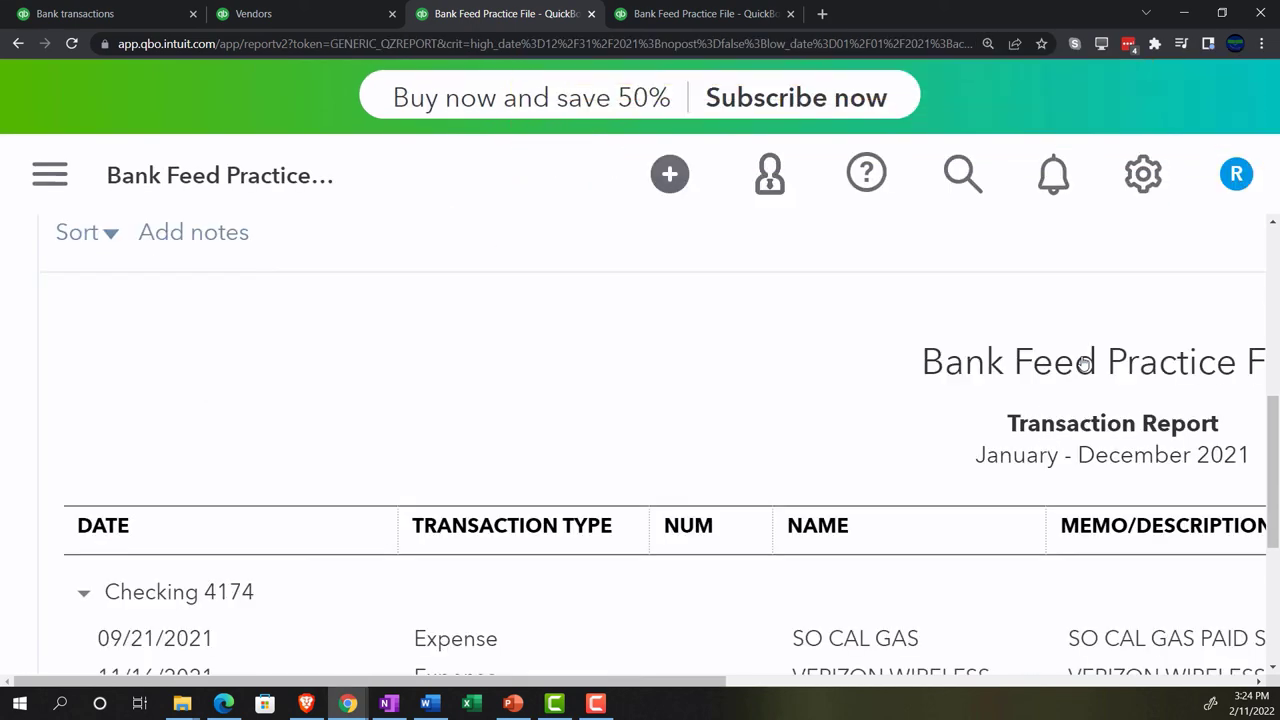
key(ctrl+minus)
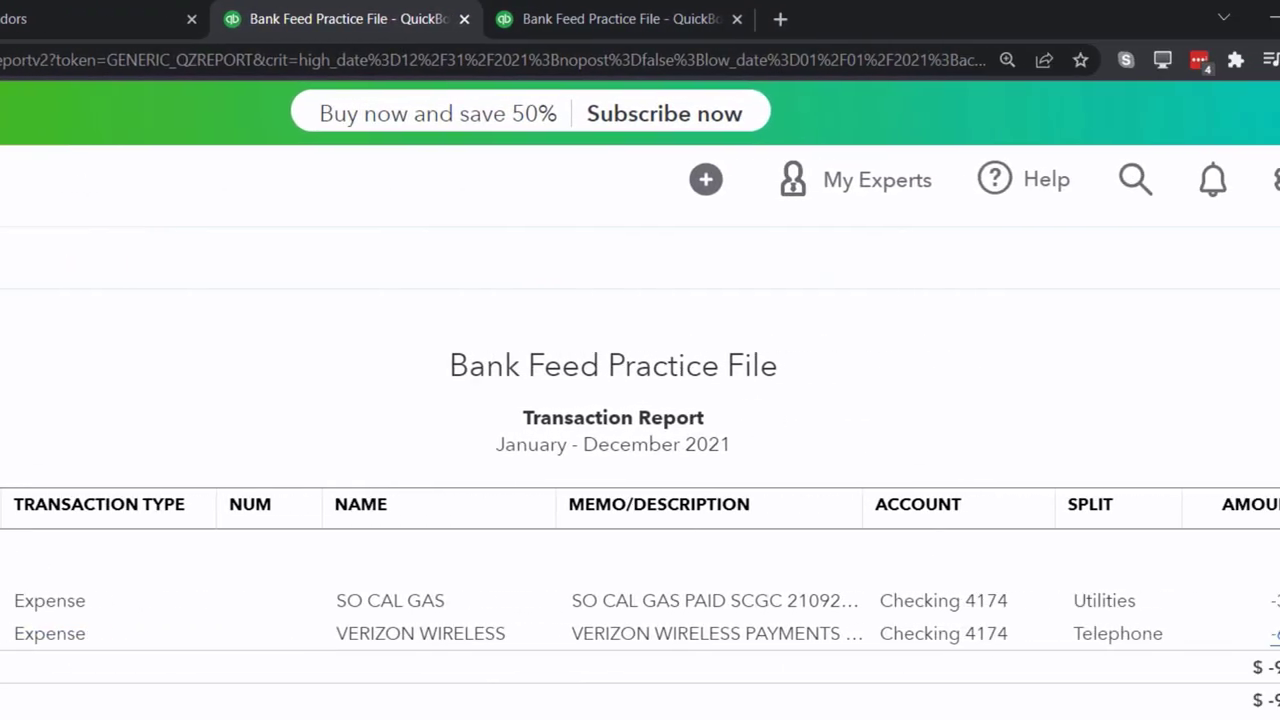
click(1170, 634)
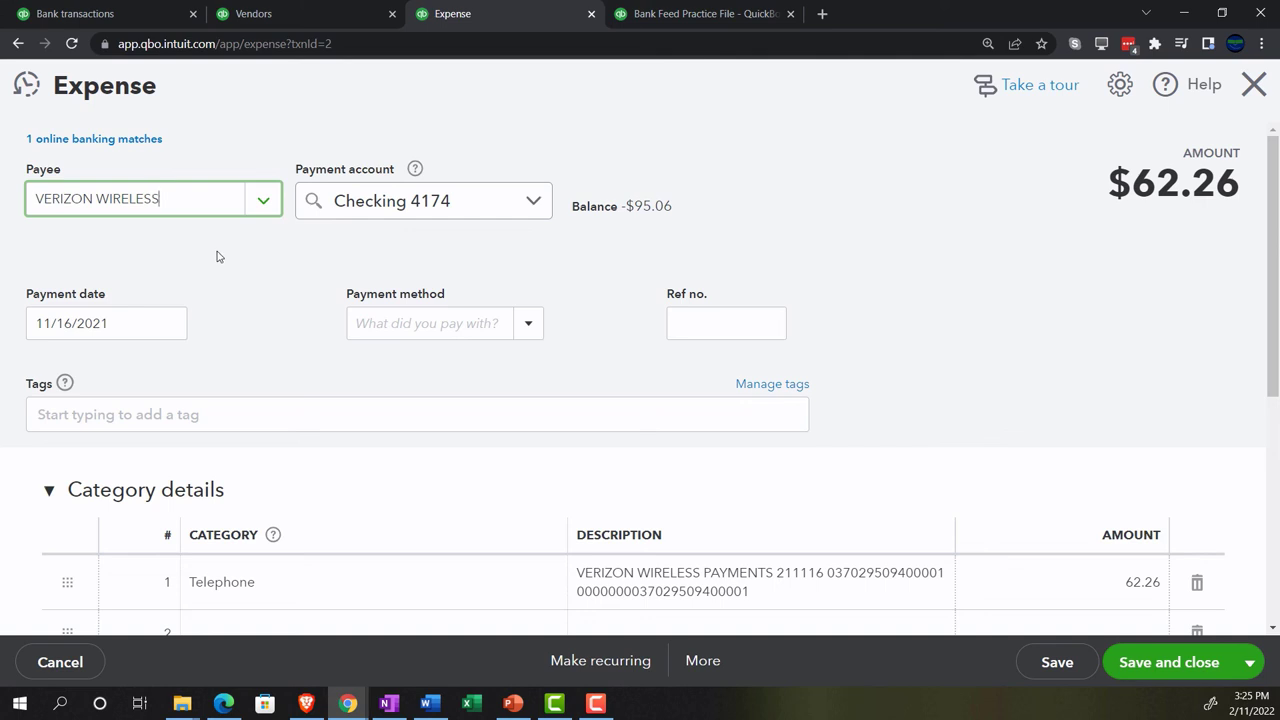
Review the category, description and memo of the VERIZON WIRELESS expense and close the form without changes.
scroll(255, 342, down, 3)
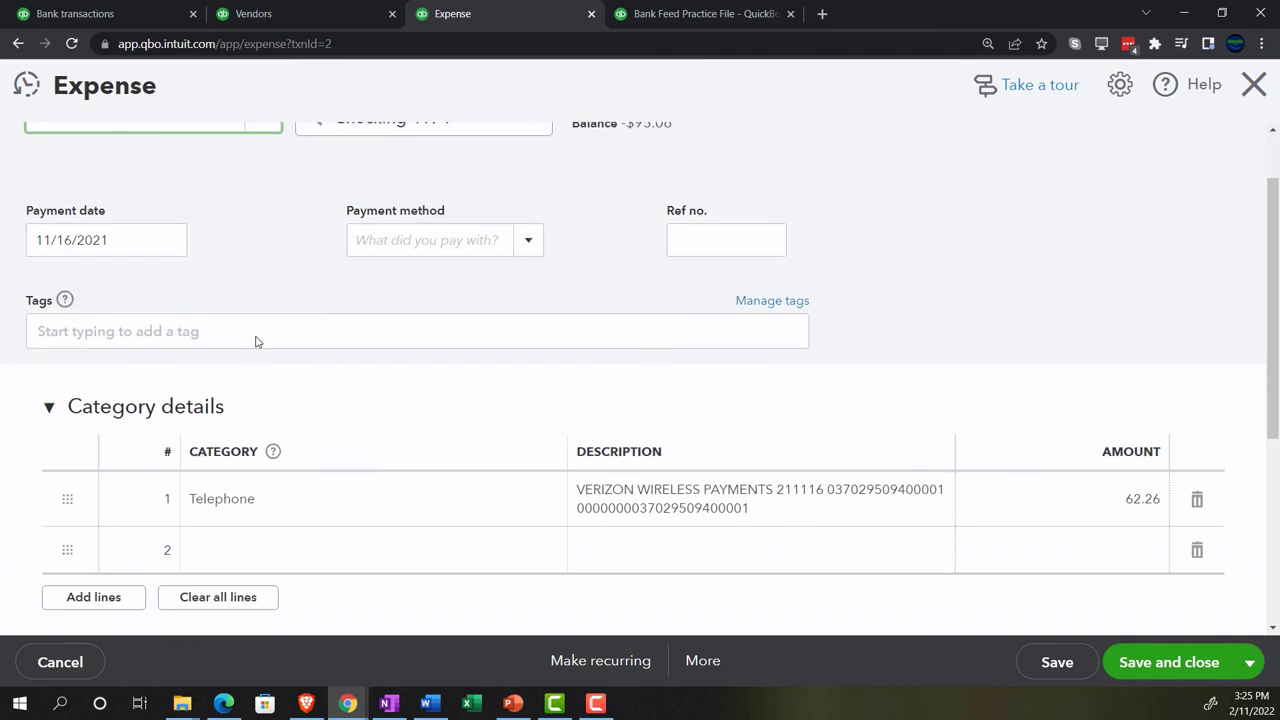
scroll(256, 342, down, 1)
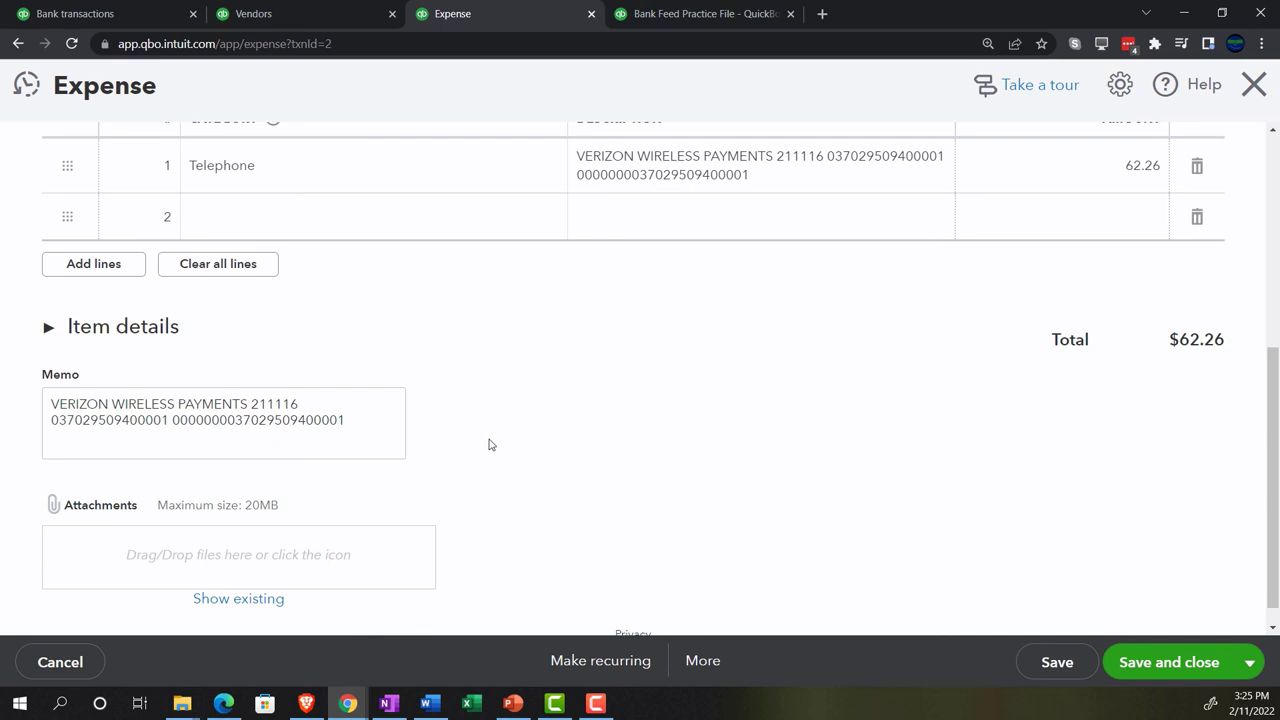
scroll(489, 444, up, 4)
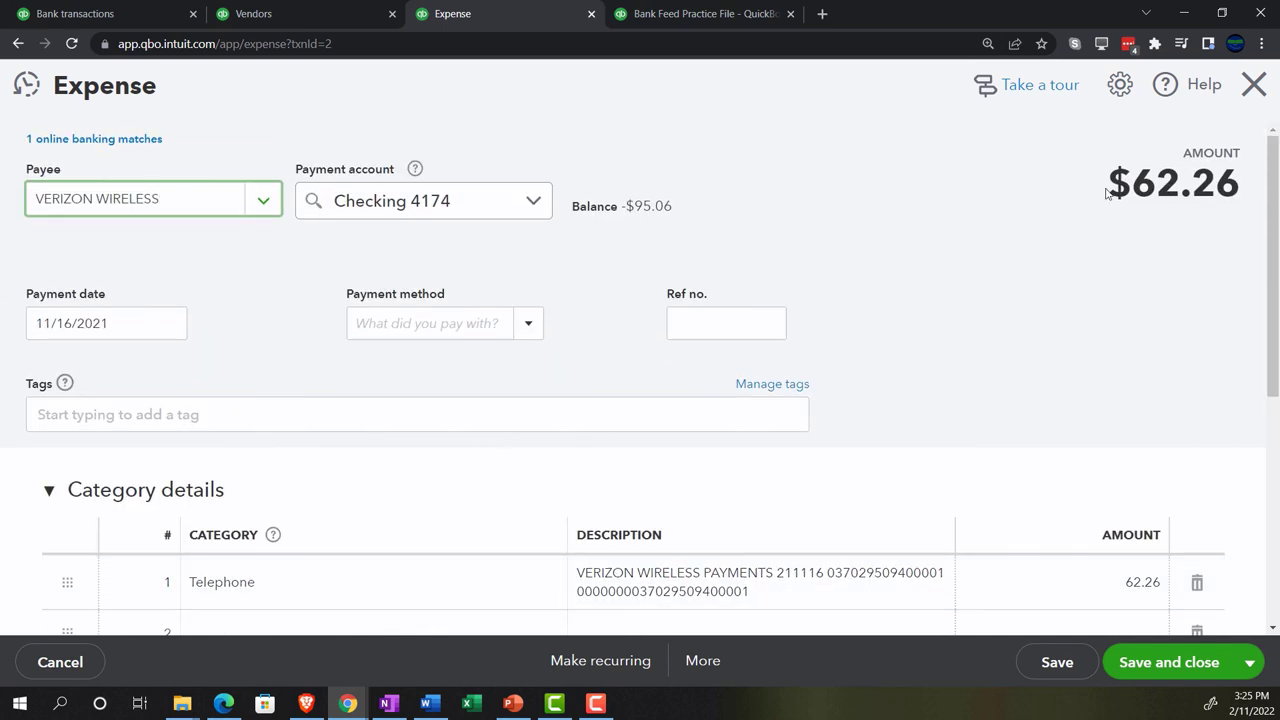
click(1253, 85)
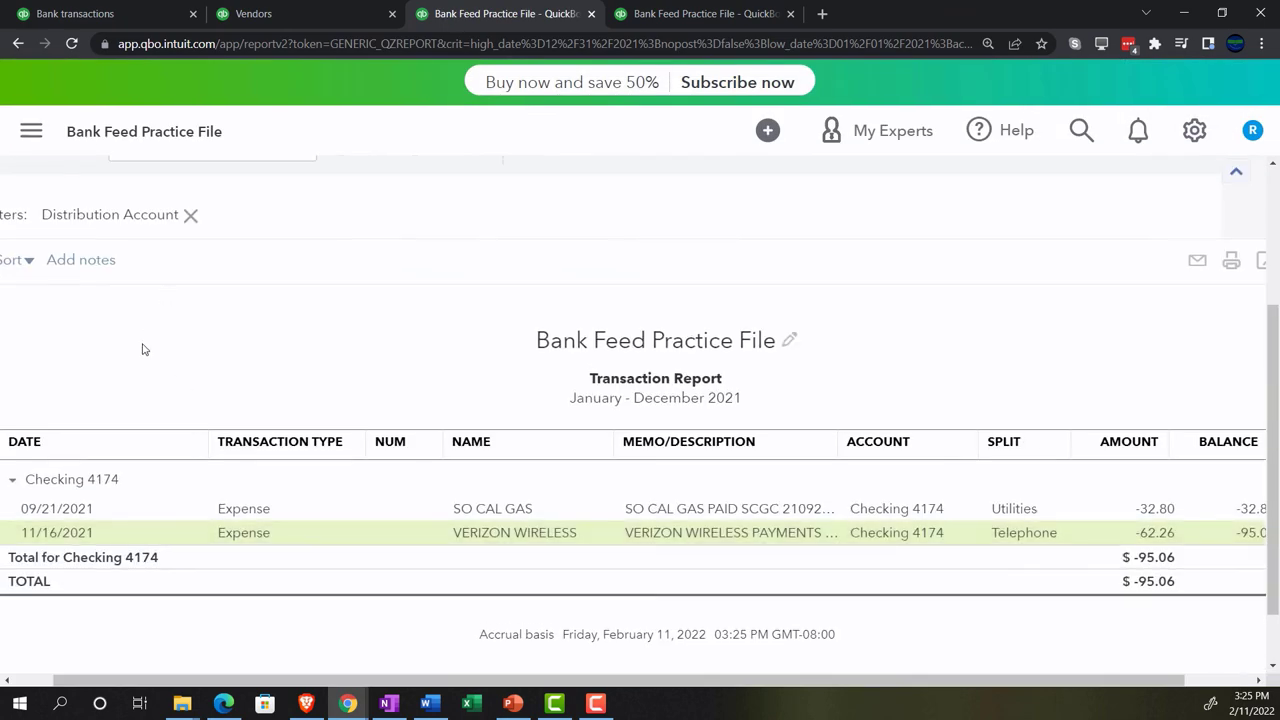
Return from the transaction report to the 2021 Balance Sheet and examine net income in the equity section.
scroll(146, 338, up, 3)
click(178, 252)
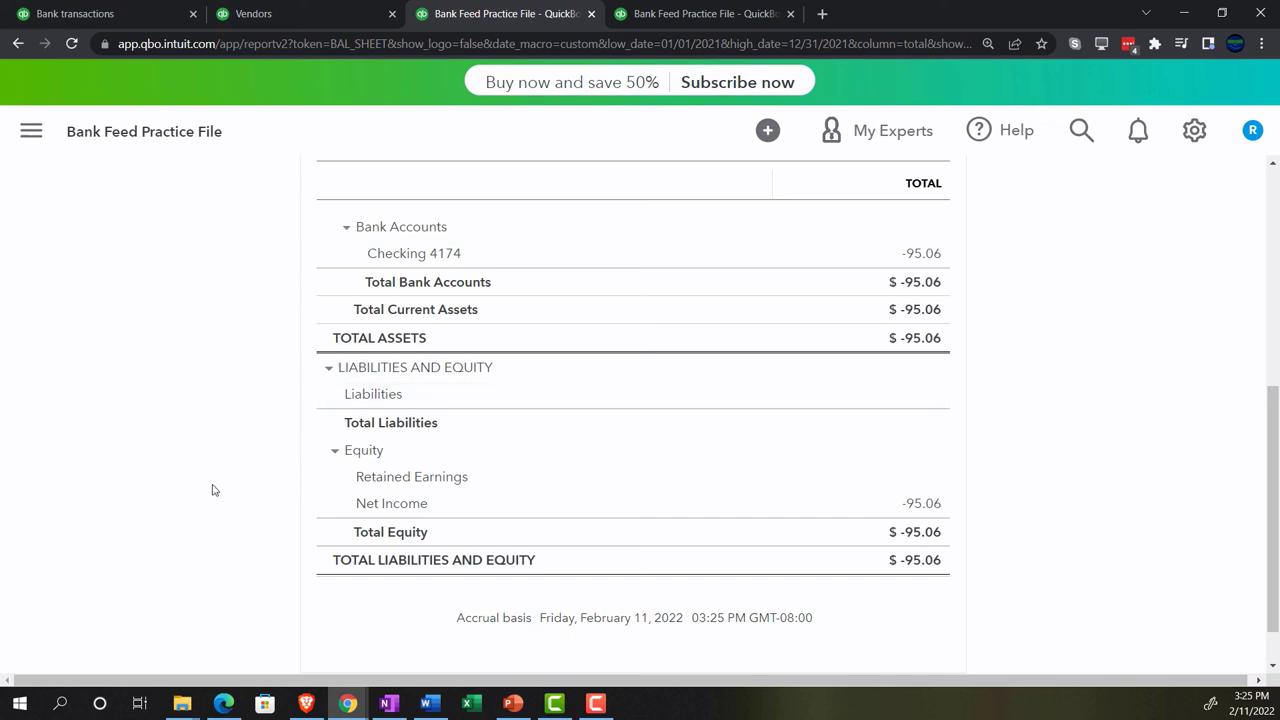
key(ctrl+plus)
scroll(151, 486, down, 3)
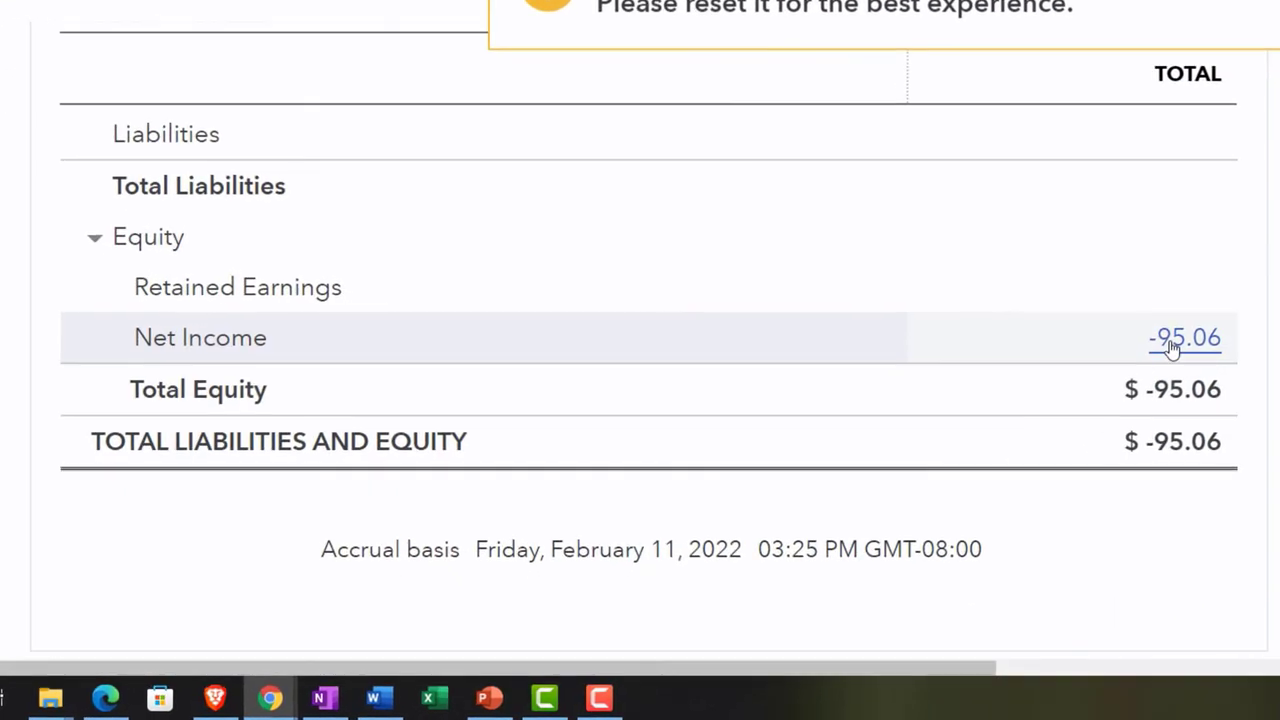
Examine the Telephone and Utilities expenses on the 2021 Profit and Loss report.
click(1031, 18)
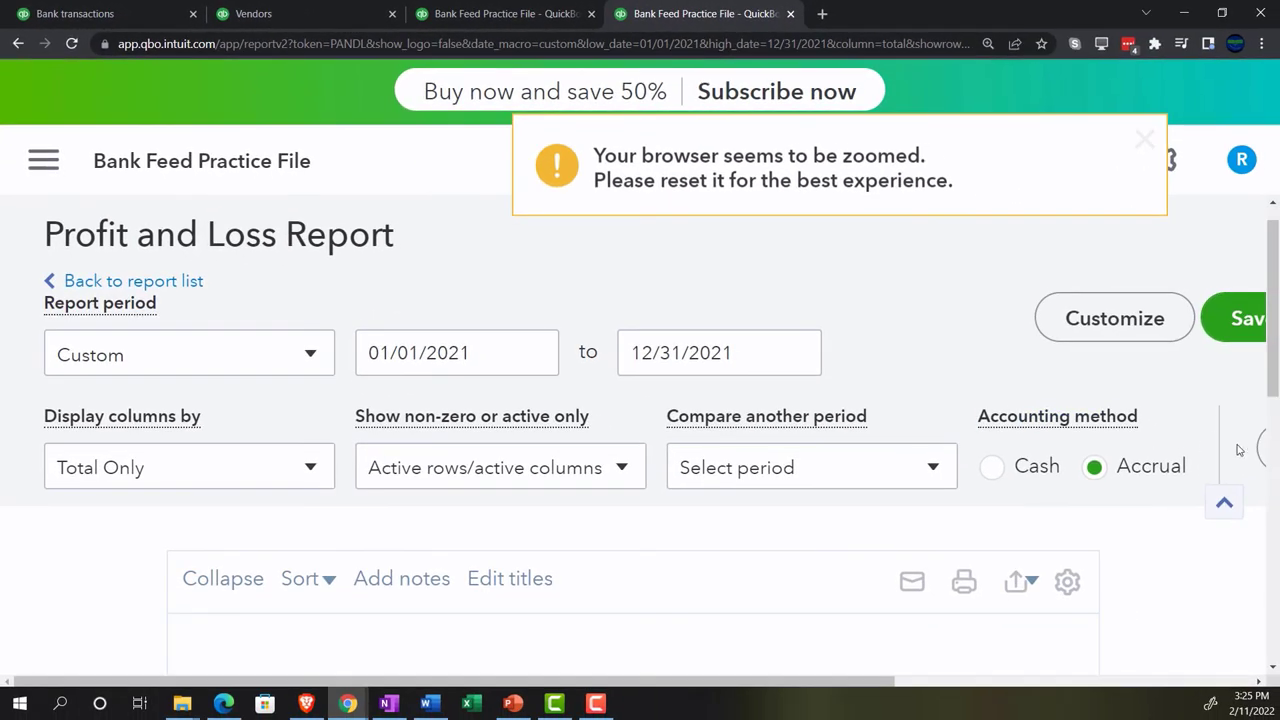
scroll(140, 550, down, 4)
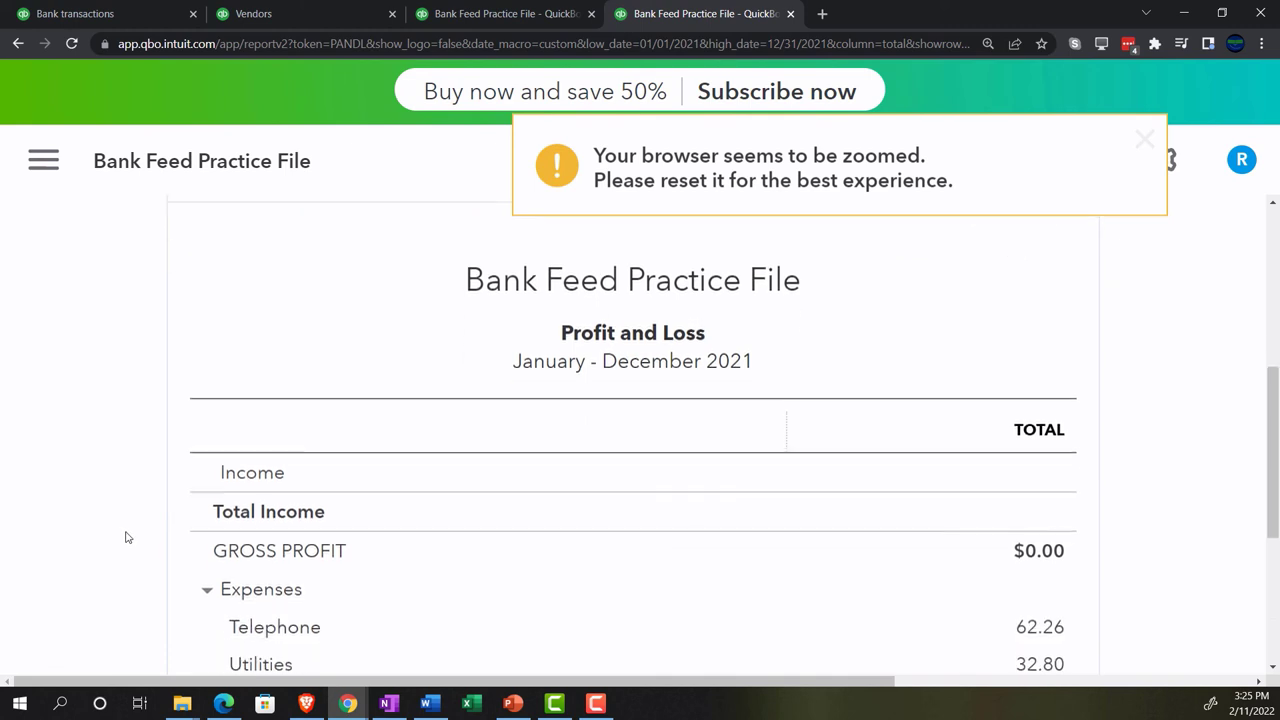
scroll(125, 537, down, 2)
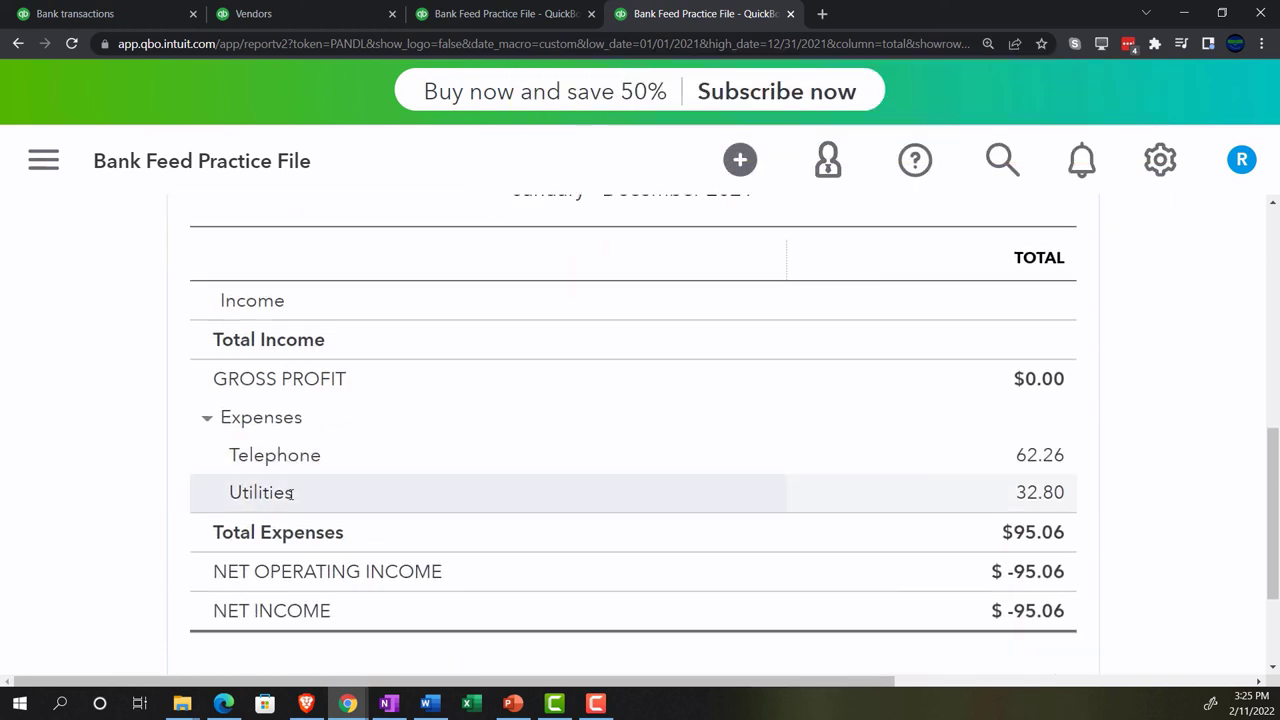
Leave the SO CAL GAS vendor page for the full Vendors list and collapse the navigation.
click(317, 12)
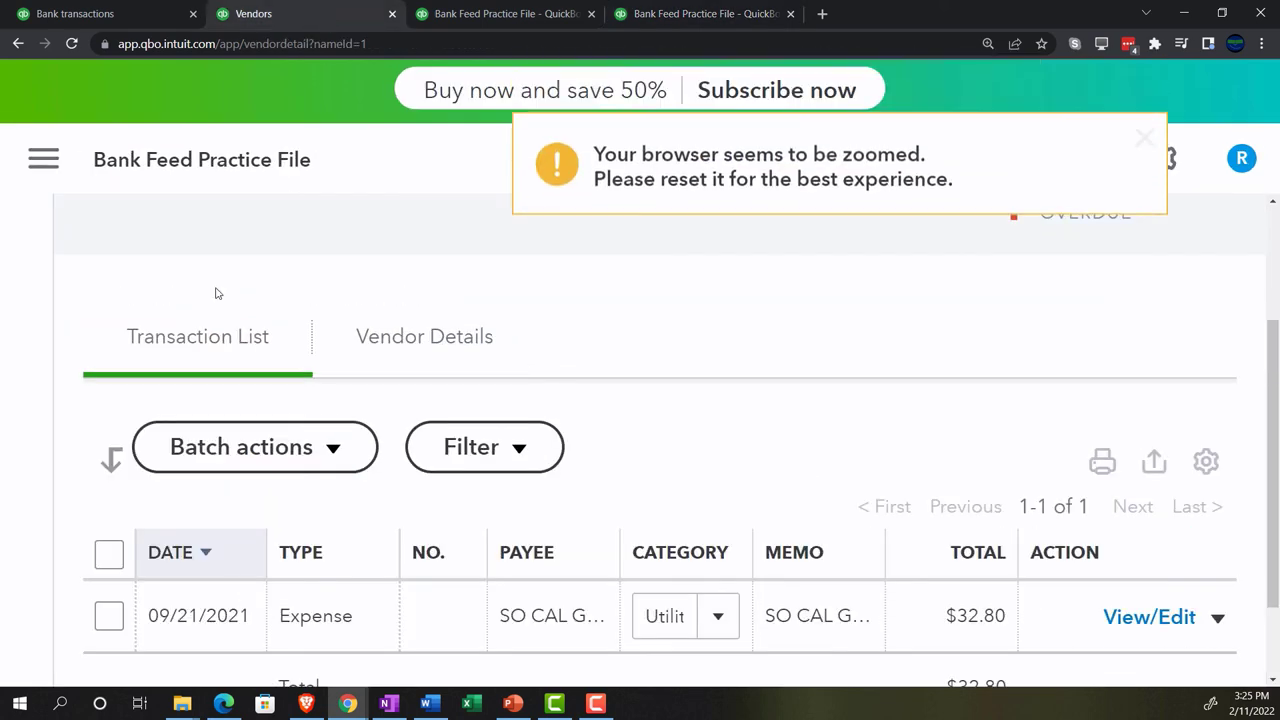
click(43, 159)
key(ctrl+minus)
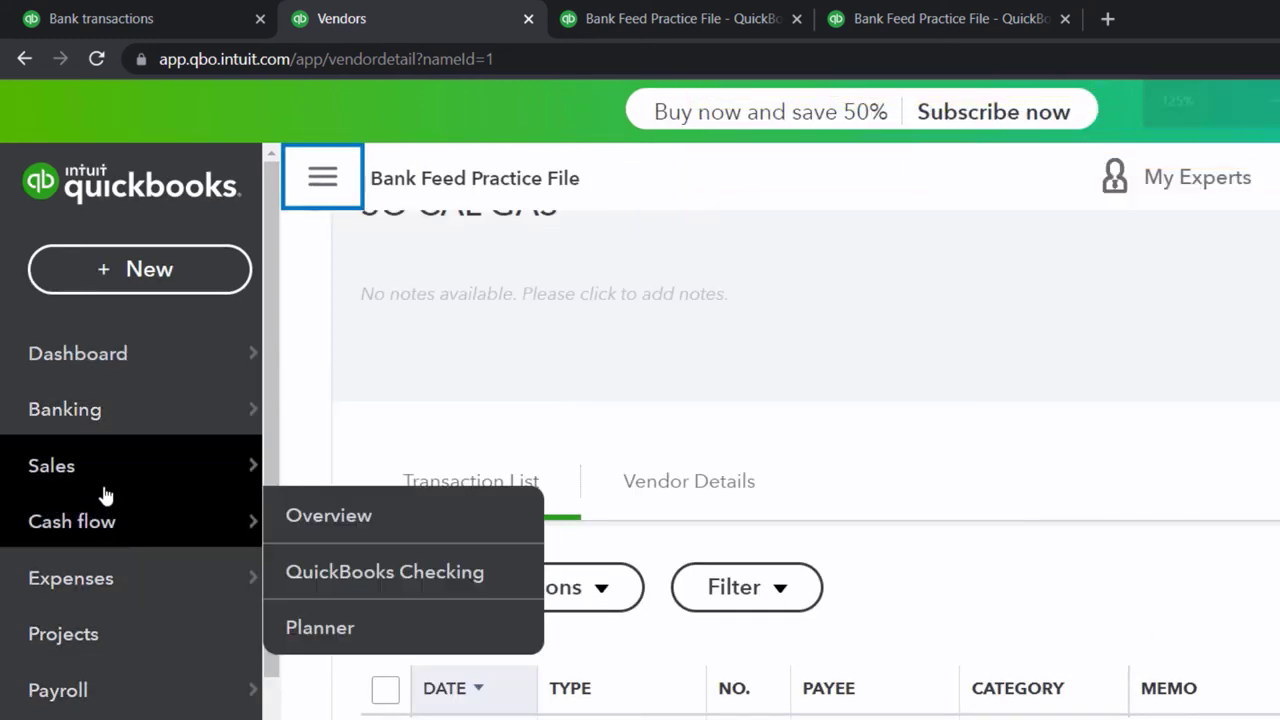
mouse_move(105, 585)
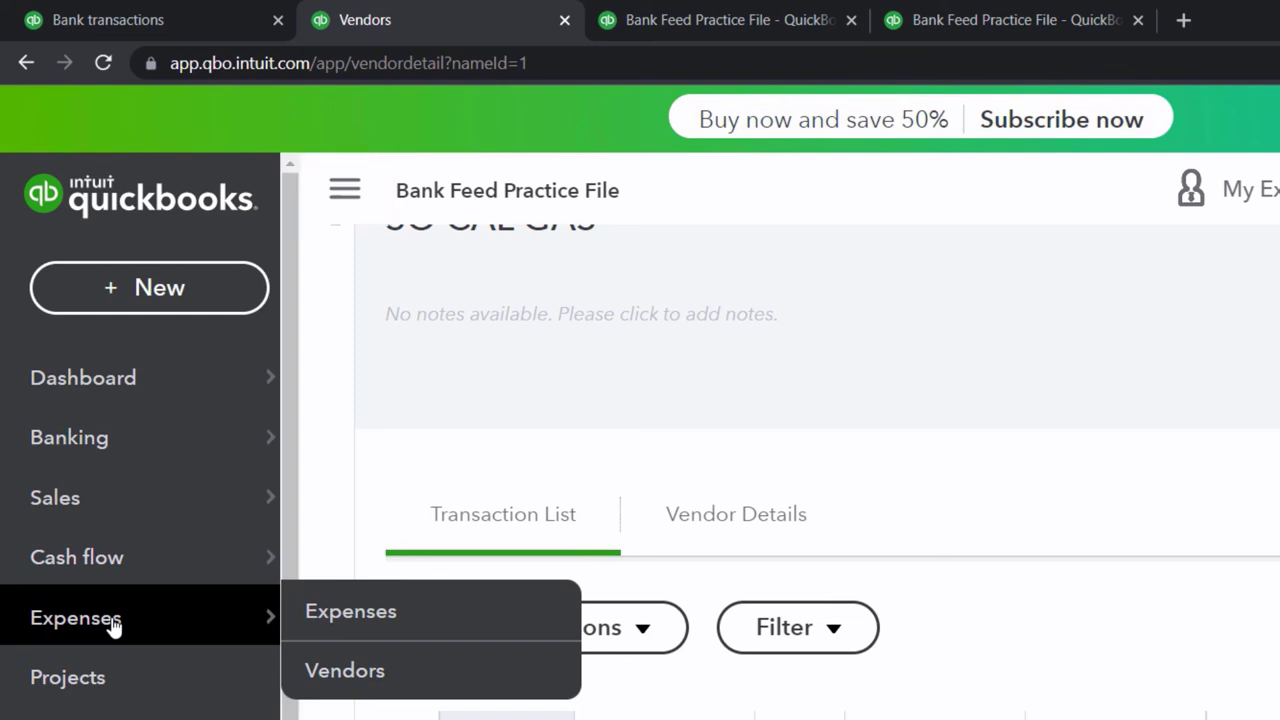
click(113, 625)
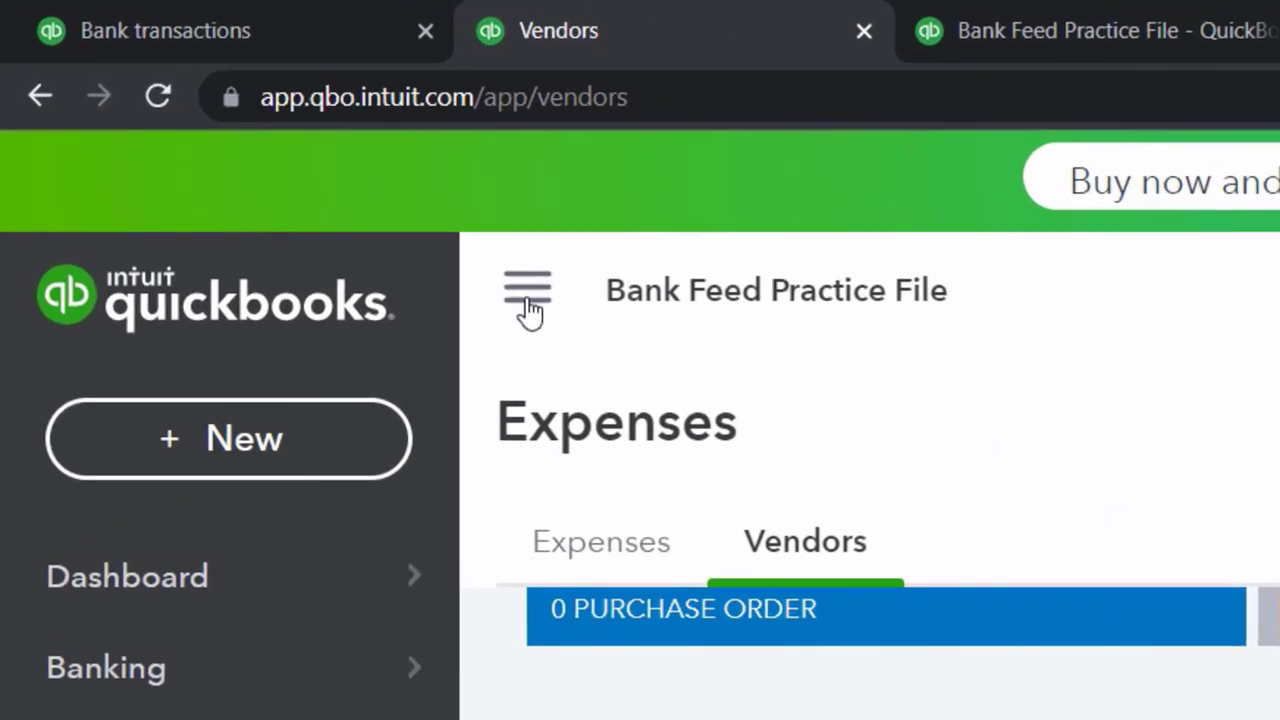
click(525, 310)
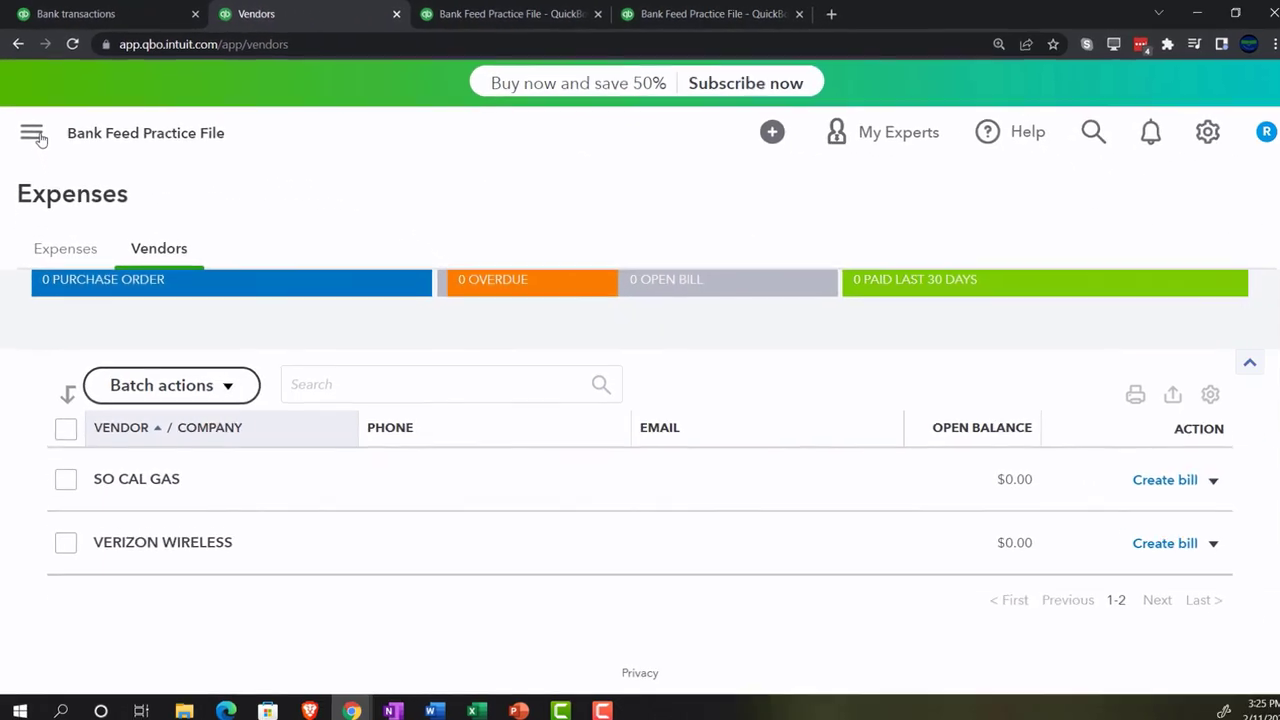
Look at the Expense Transactions page and go back to the Vendors list.
click(35, 137)
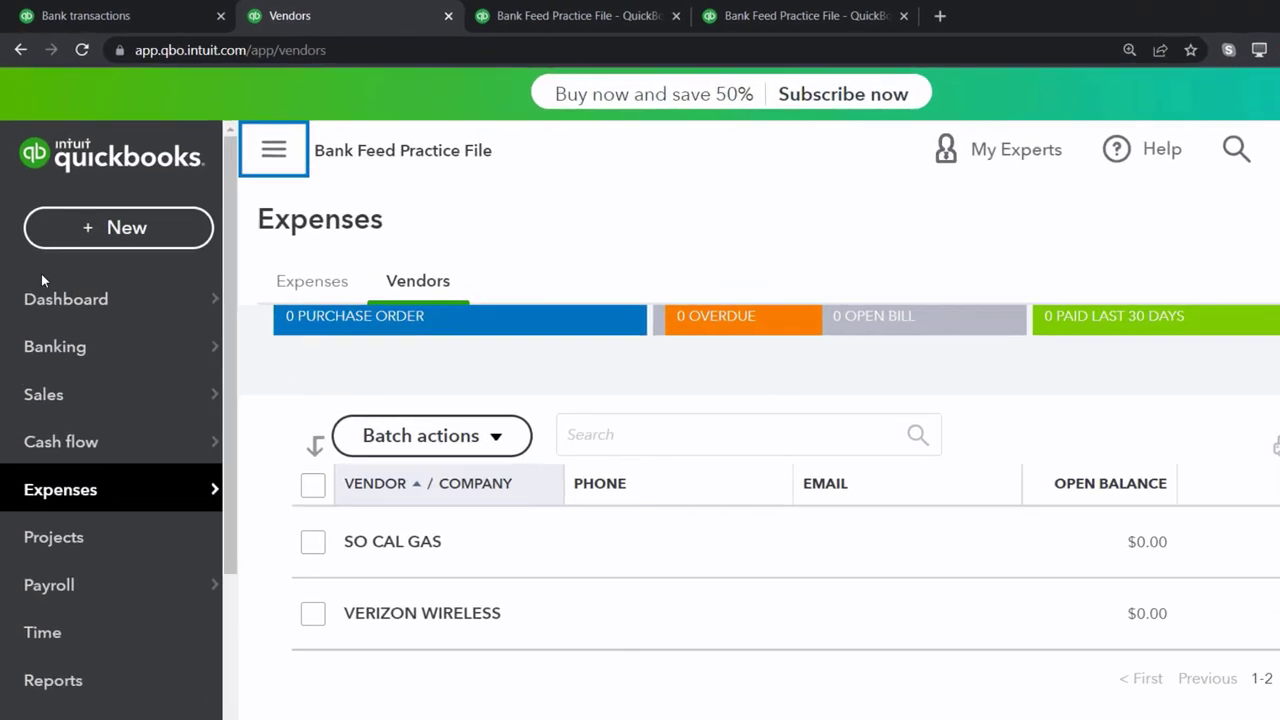
mouse_move(40, 272)
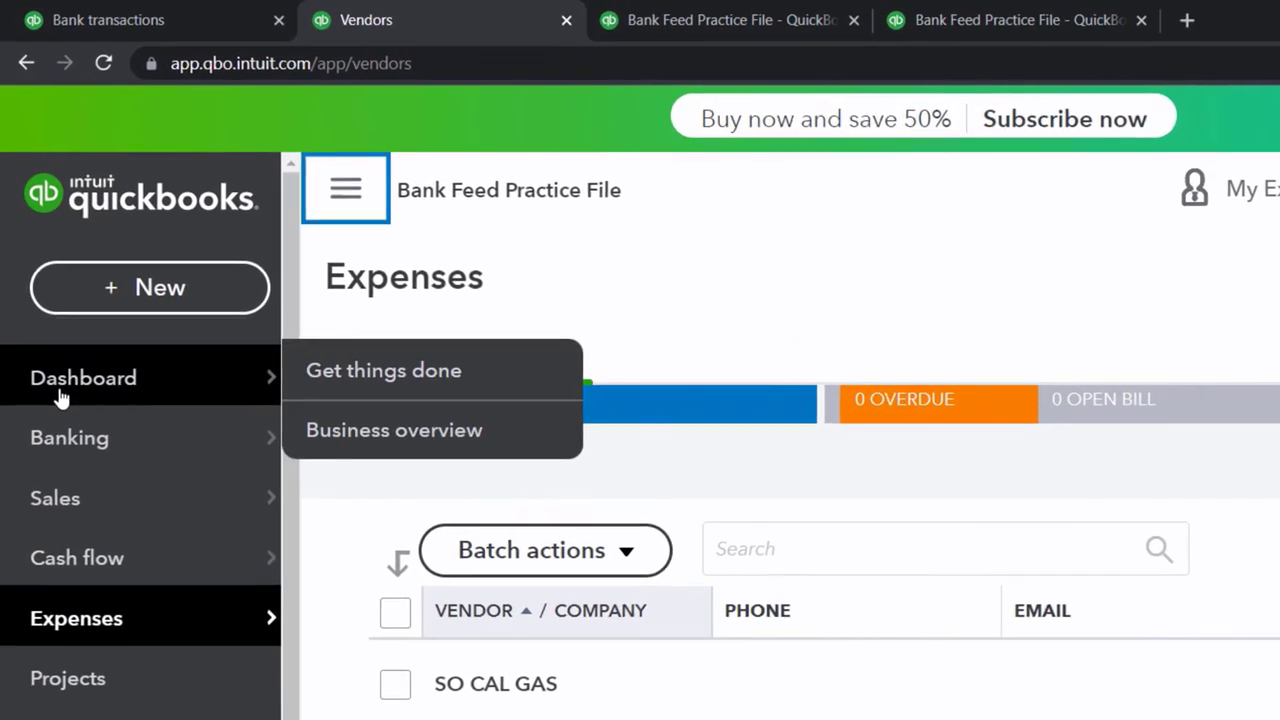
click(347, 190)
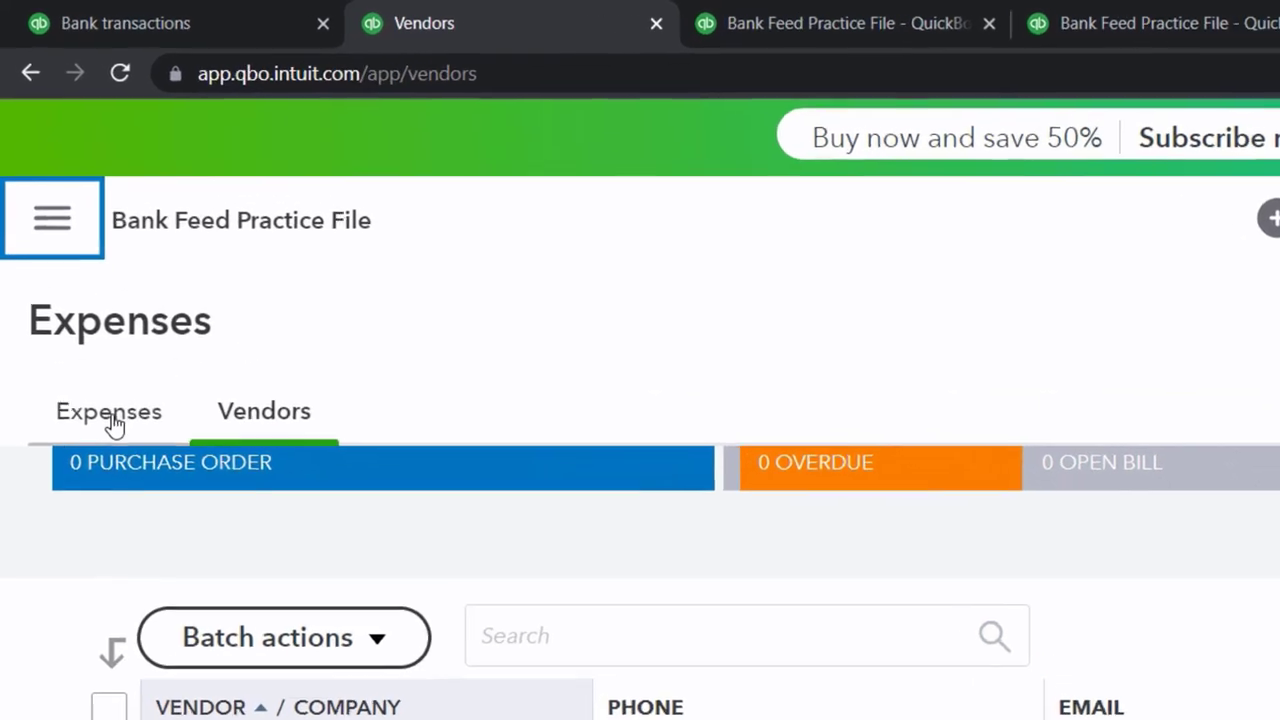
click(113, 424)
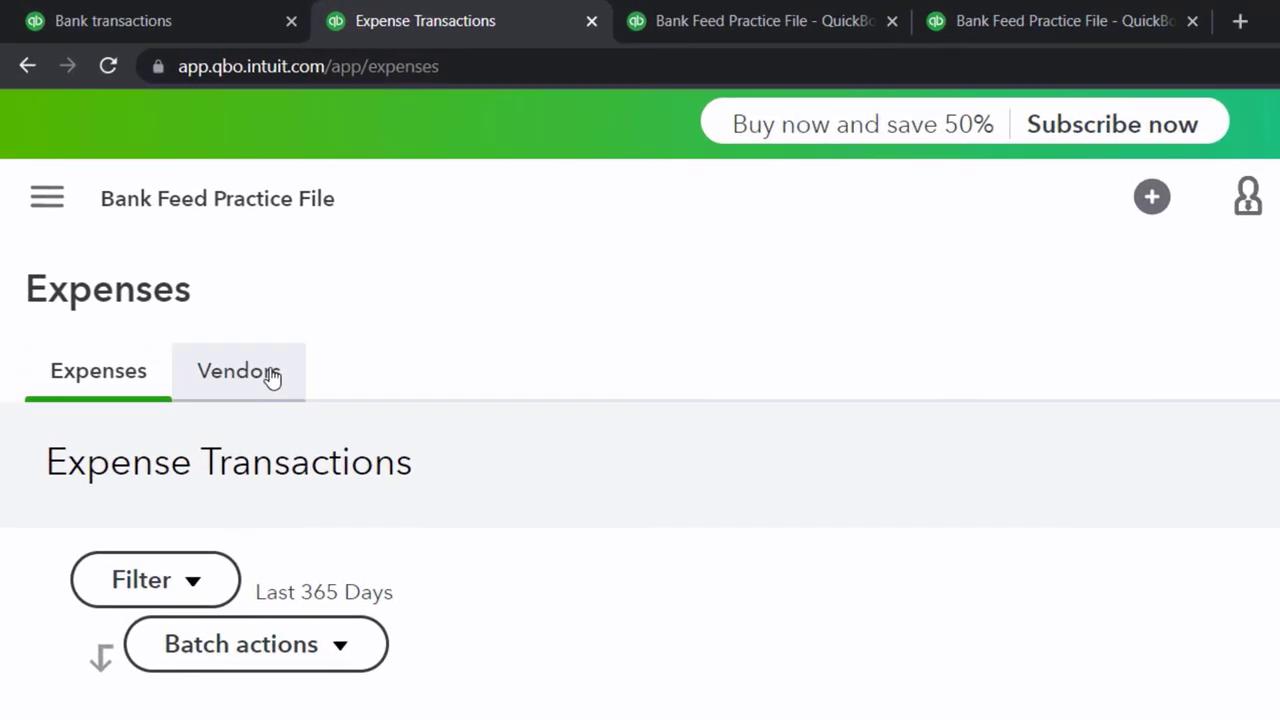
click(180, 248)
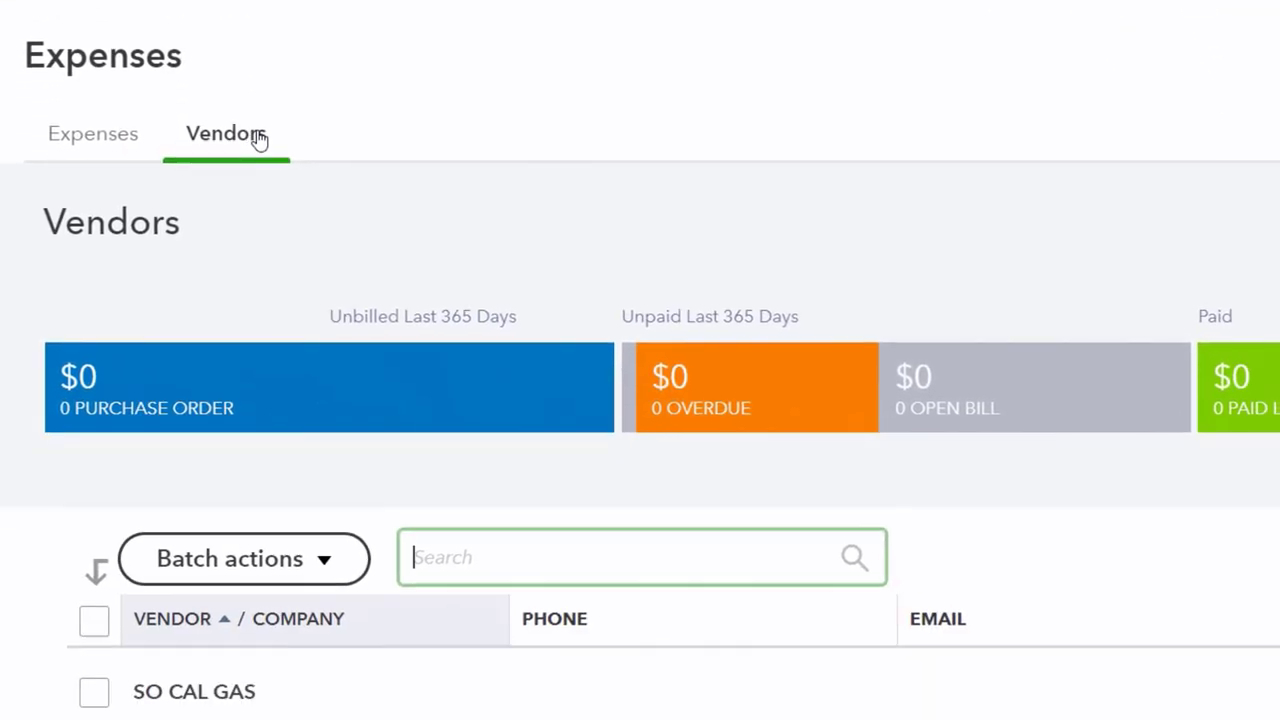
Check the transaction list of the VERIZON WIRELESS vendor and return to the bank feed transactions.
scroll(119, 500, down, 2)
scroll(119, 500, down, 1)
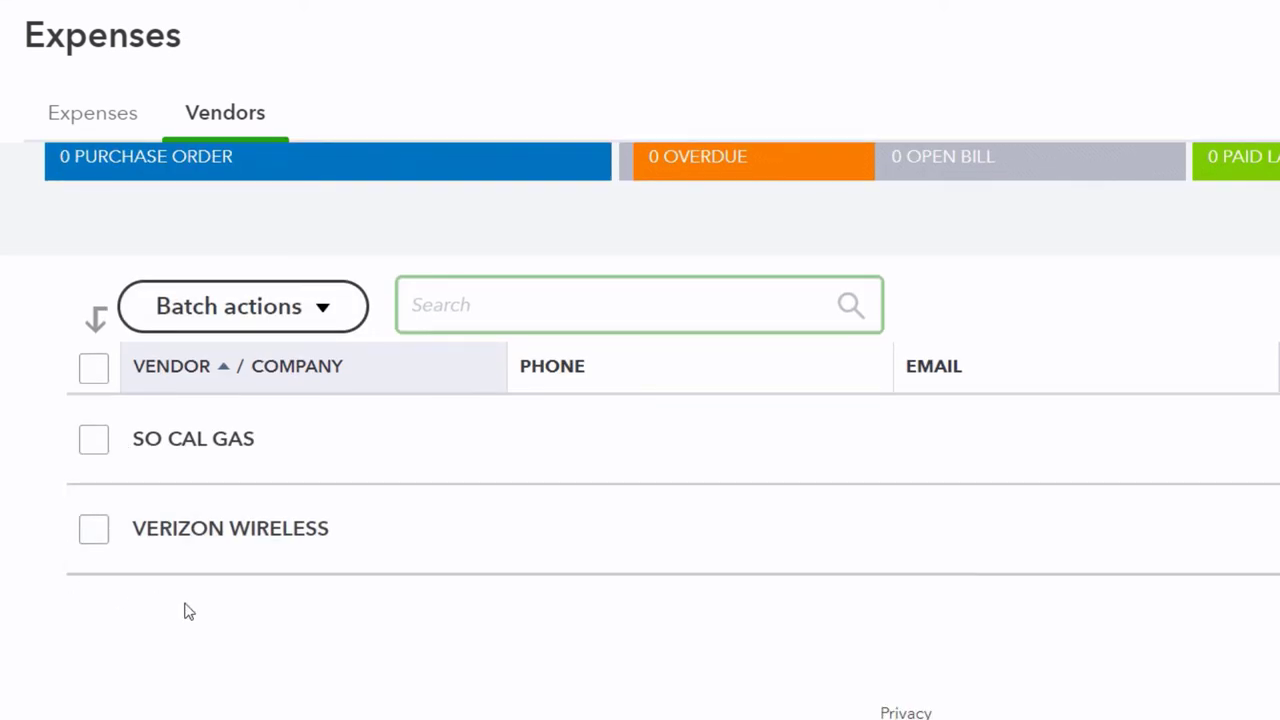
click(240, 530)
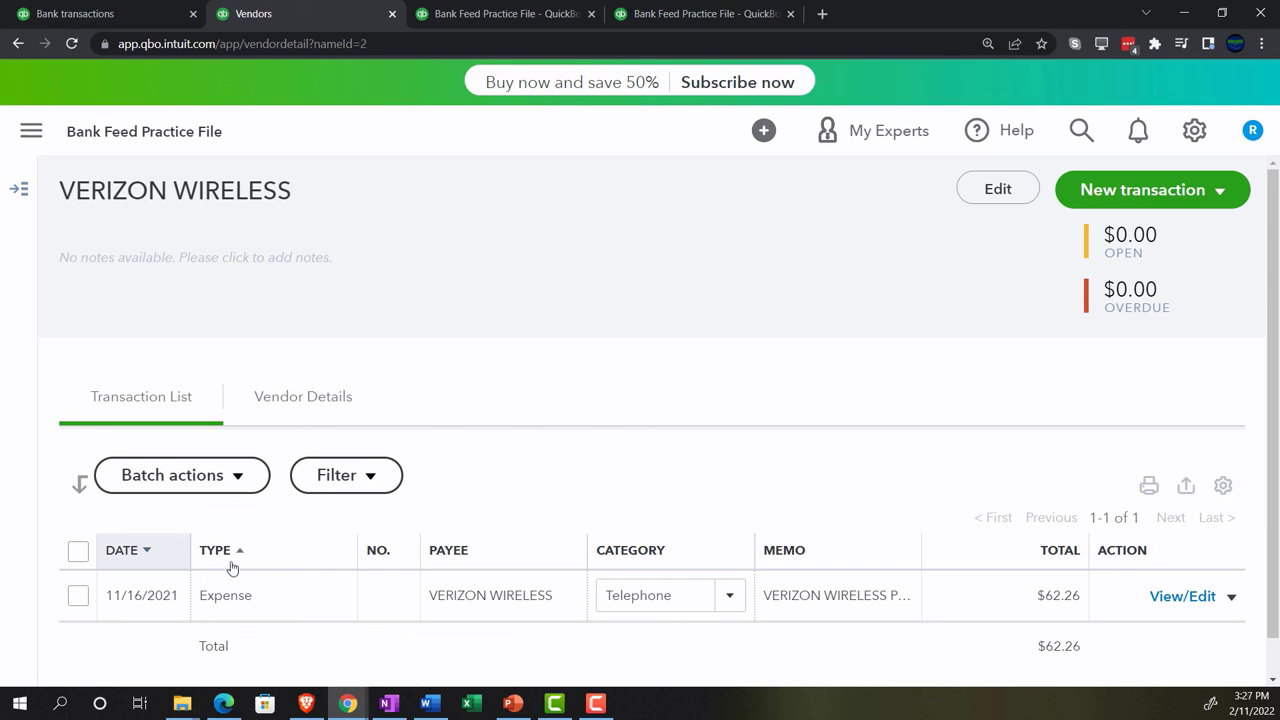
click(90, 14)
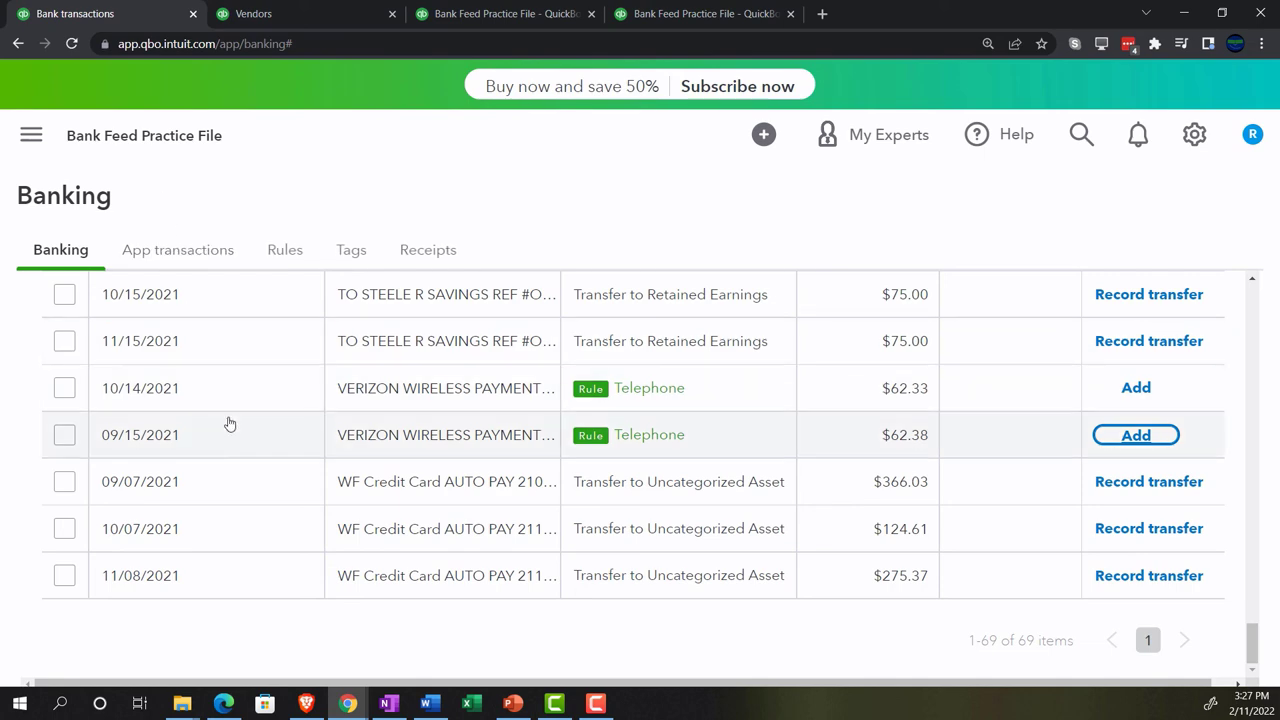